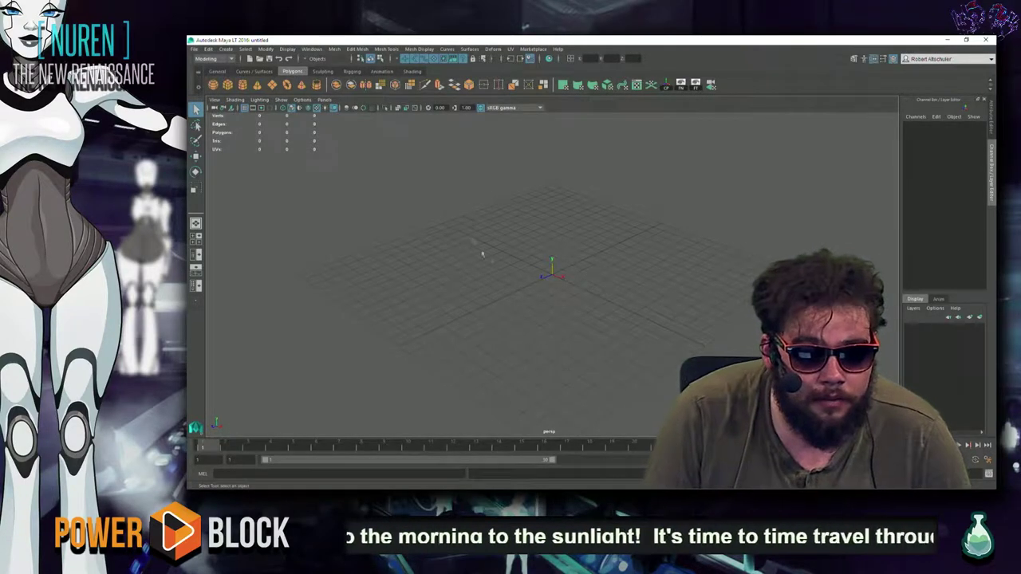
# Step: Launch Adobe Photoshop by searching 'phot' from the Windows Start menu
pyautogui.press('super')
pyautogui.write('photyo')
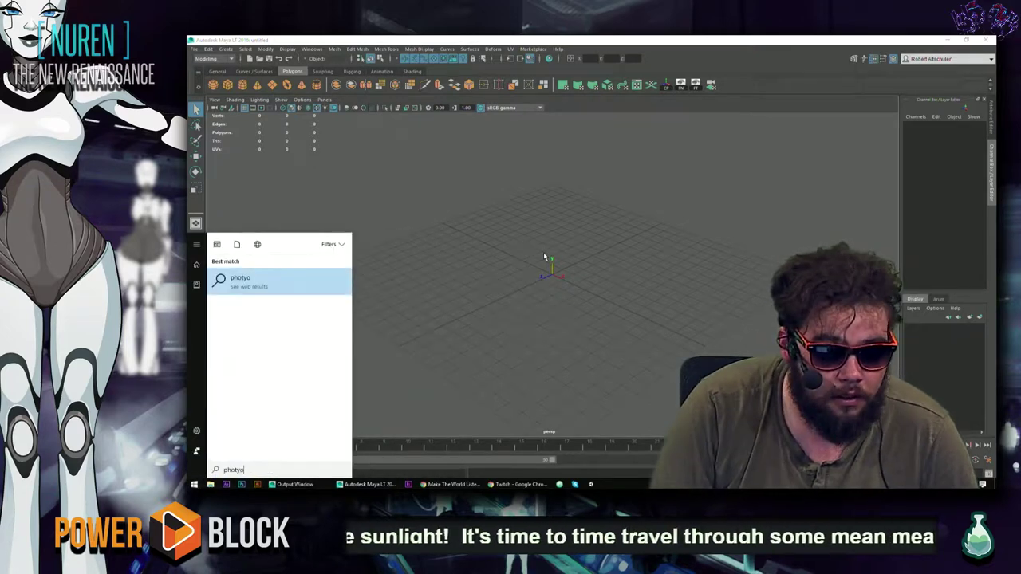
pyautogui.press('Return')
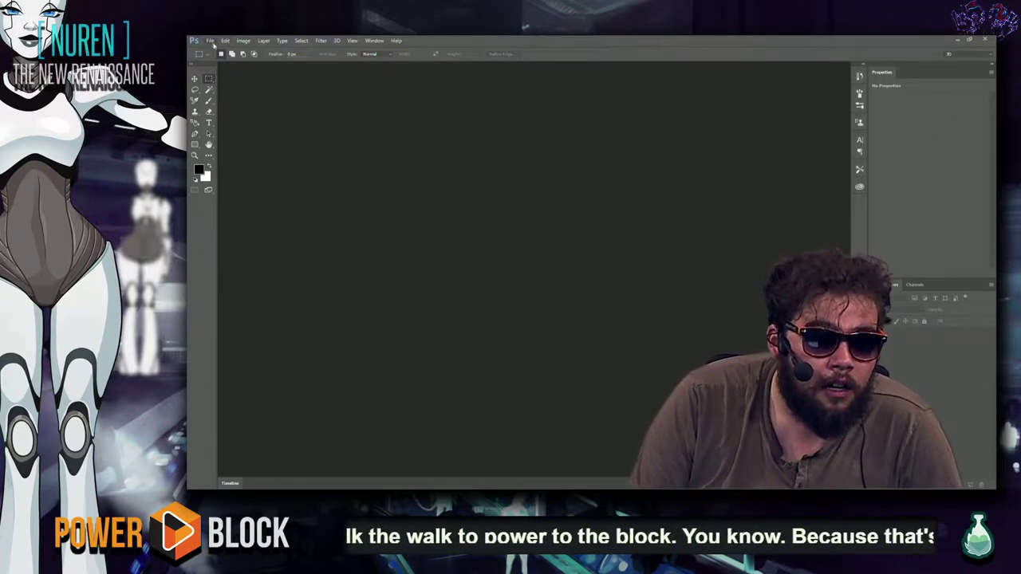
# Step: Open the recent f2_send.psd painting full-screen and zoom in on the rooftops
pyautogui.click(211, 41)
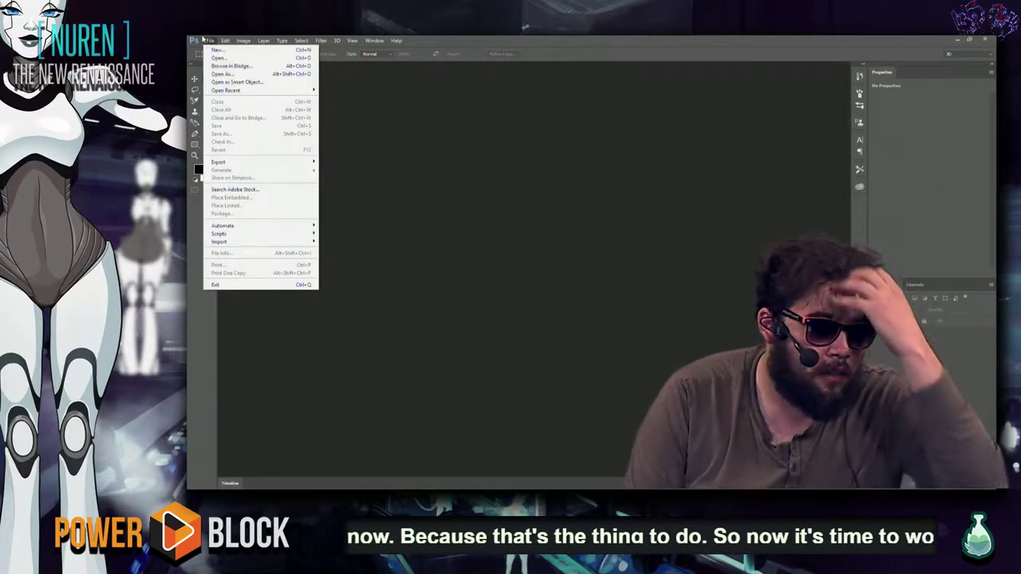
pyautogui.moveTo(239, 90)
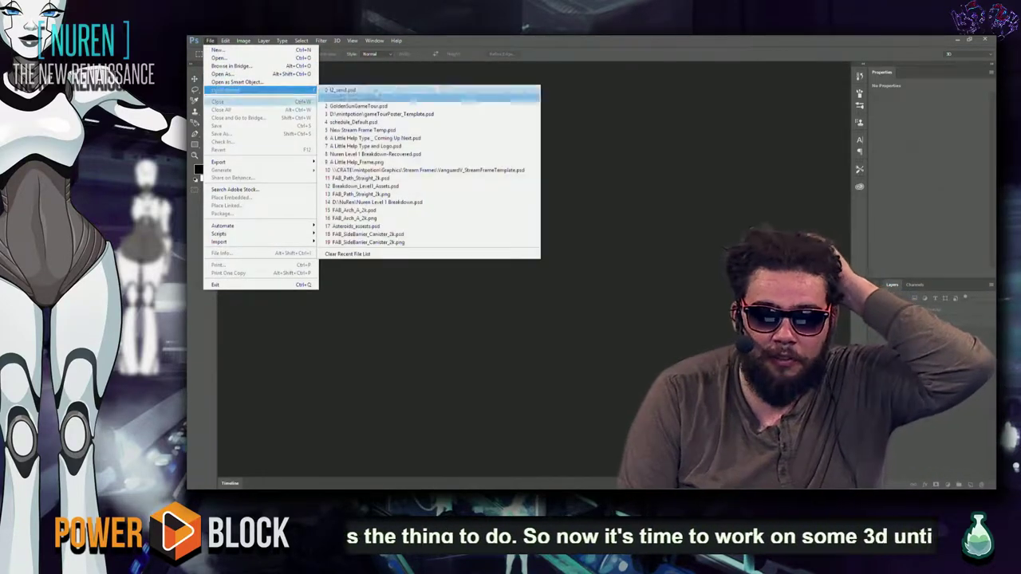
pyautogui.click(459, 91)
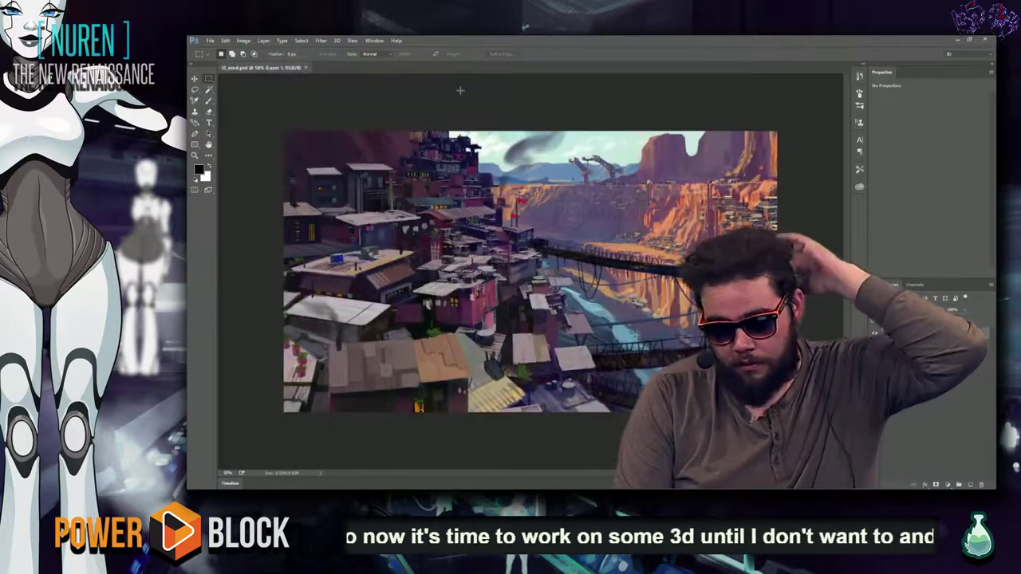
pyautogui.press('f')
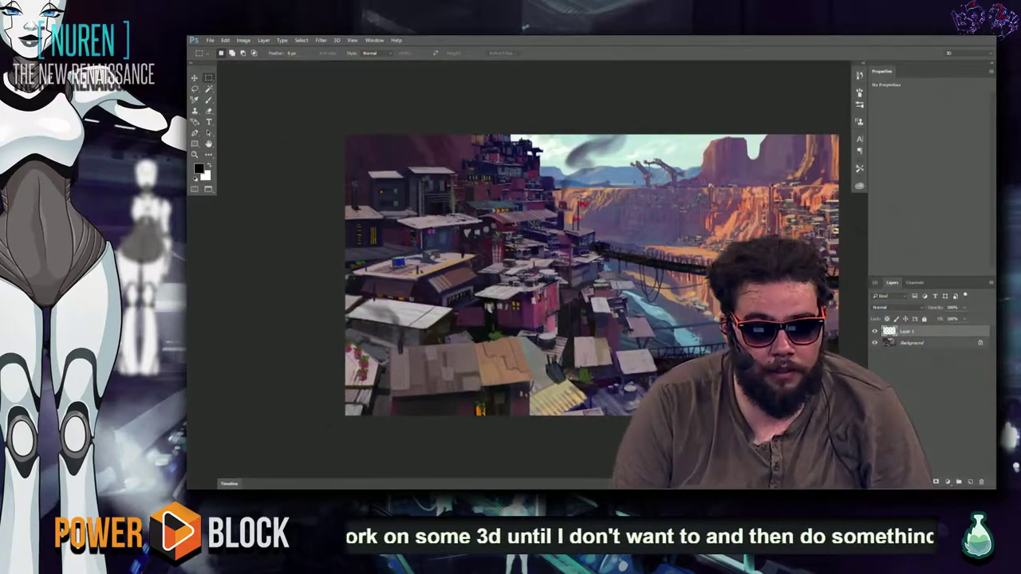
pyautogui.press('f')
pyautogui.hotkey('ctrl', '+')
pyautogui.hotkey('ctrl', '+')
pyautogui.hotkey('ctrl', '+')
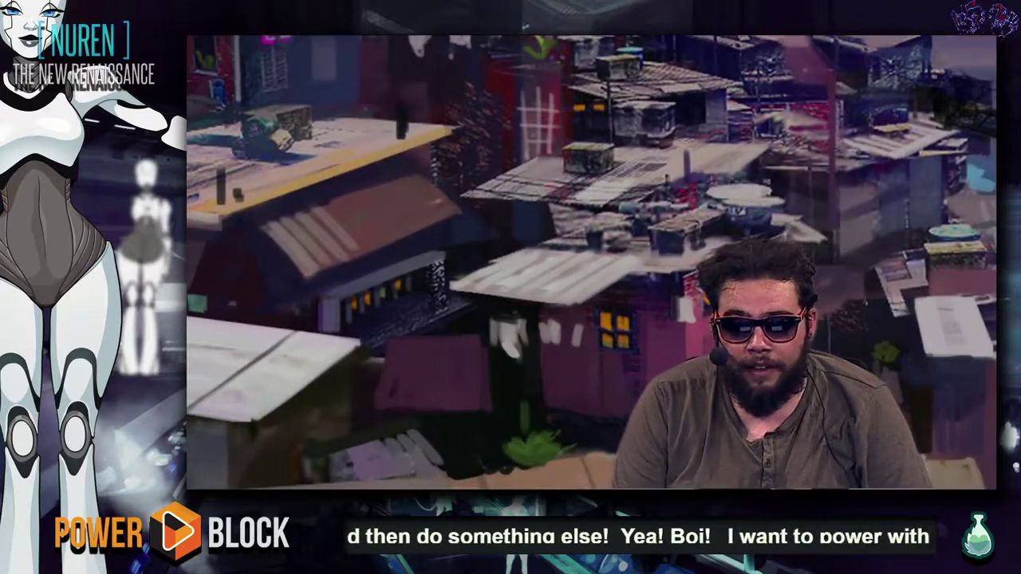
pyautogui.scroll(-5, 590, 262)
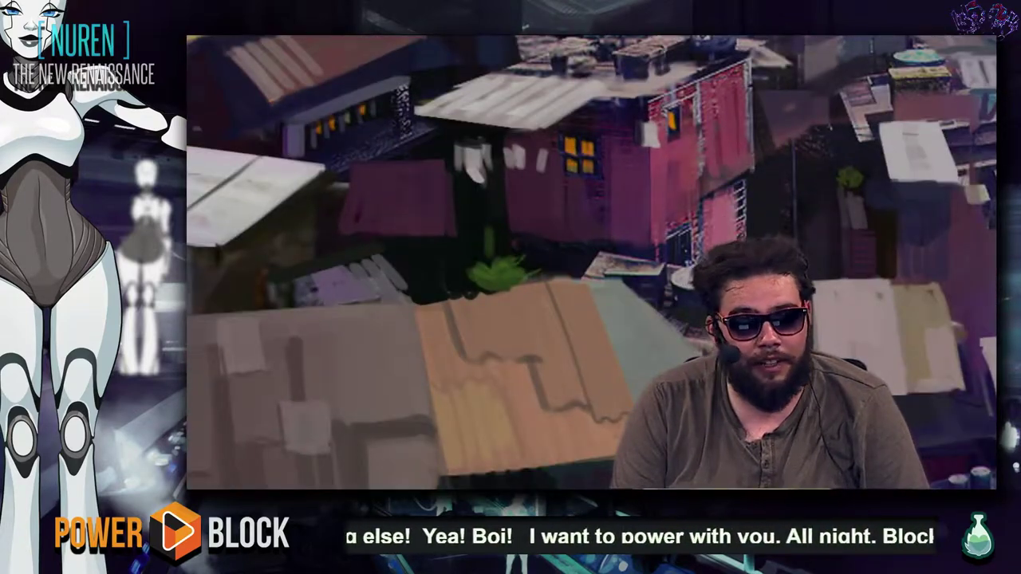
pyautogui.scroll(-5, 591, 262)
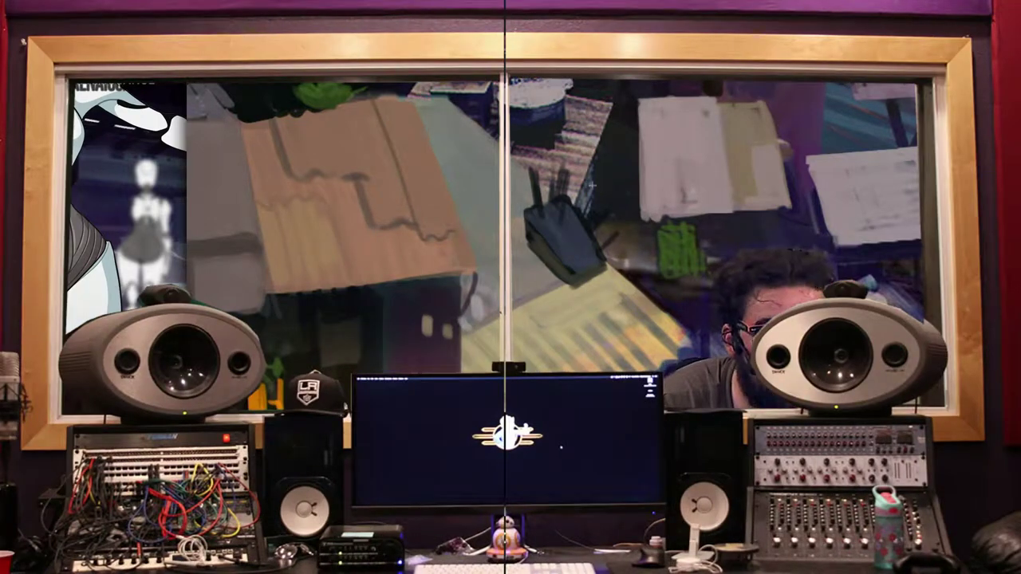
# Step: Switch from Photoshop back to Maya LT
pyautogui.hotkey('alt', 'Tab')
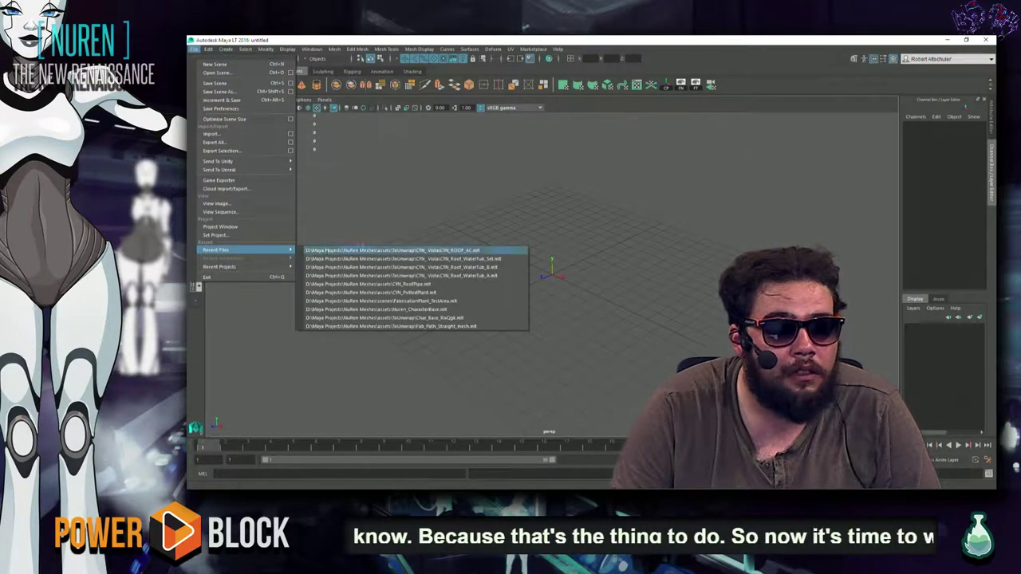
pyautogui.moveTo(216, 249)
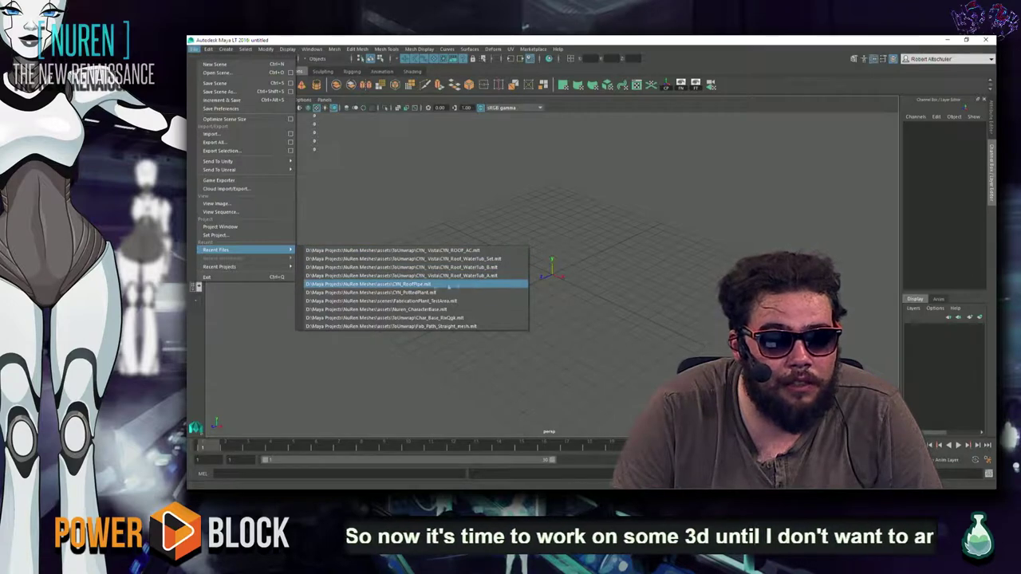
# Step: Open the recent CYN_PottedPlant.mb scene with its two potted plants
pyautogui.click(434, 294)
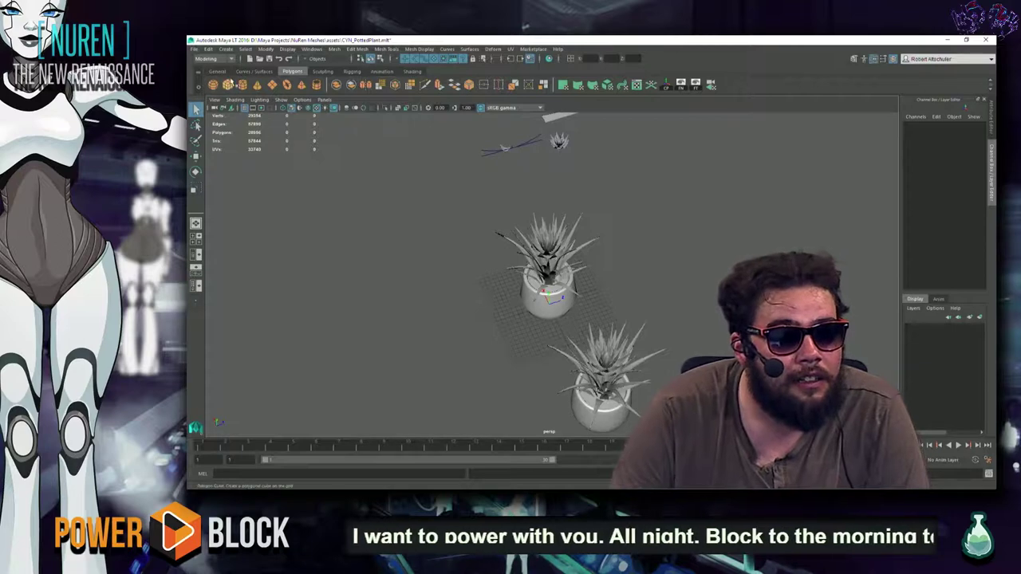
pyautogui.click(194, 49)
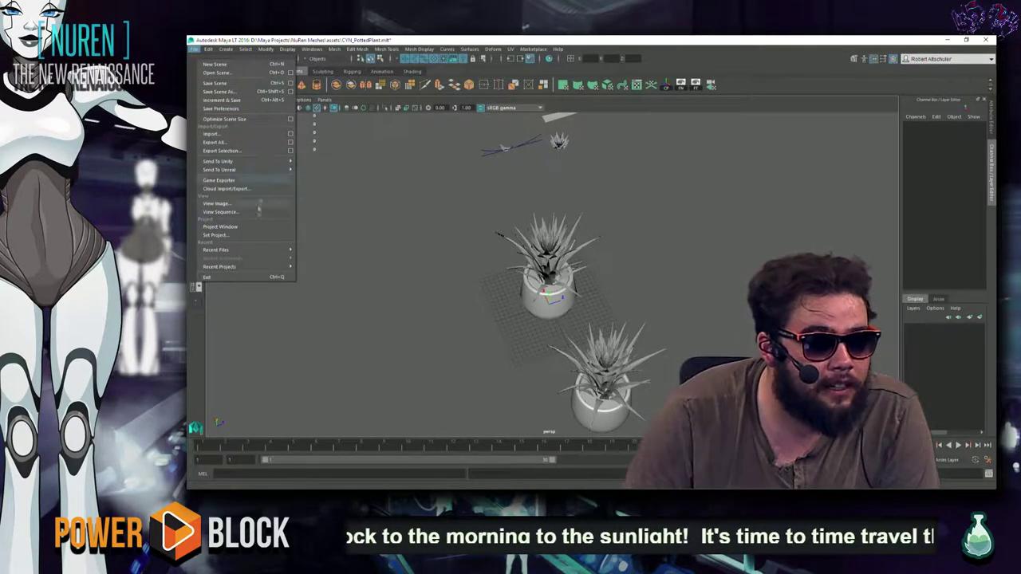
pyautogui.click(244, 144)
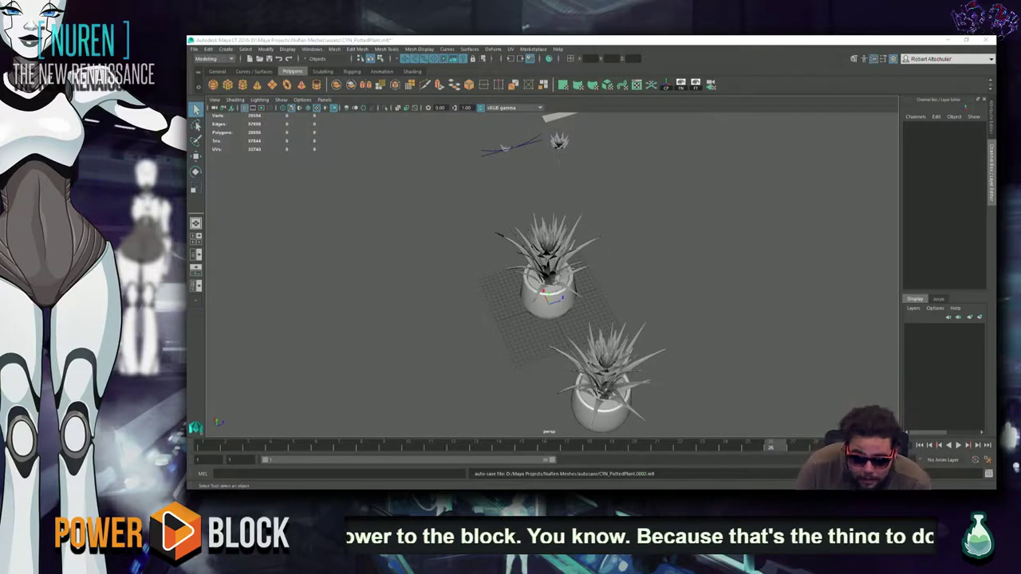
pyautogui.press('XF86AudioLowerVolume')
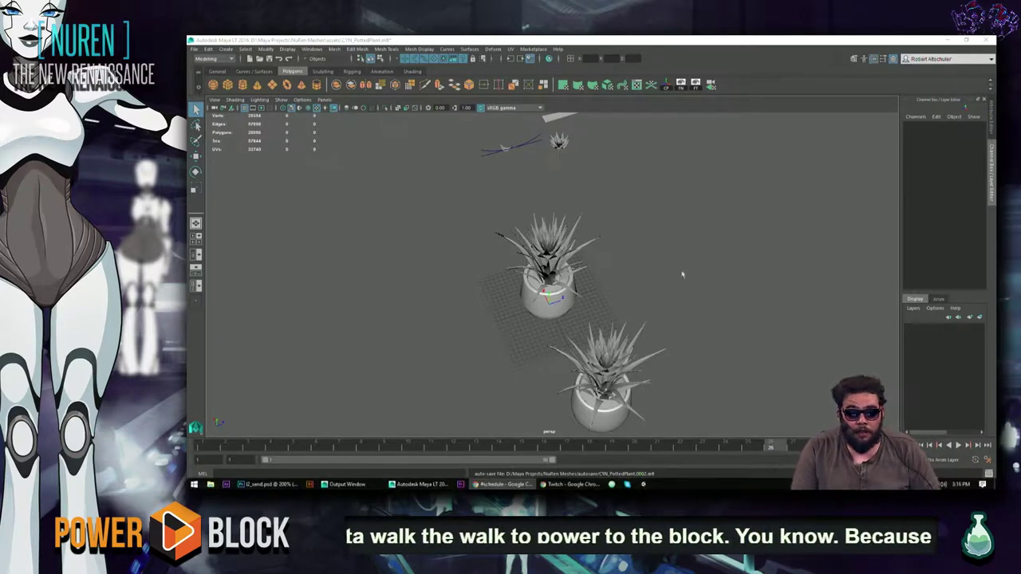
# Step: Orbit down onto the plants, then bring up the Open Scene file browser
pyautogui.moveTo(495, 234)
pyautogui.keyDown('alt'); pyautogui.mouseDown()
pyautogui.moveTo(498, 333)
pyautogui.moveTo(357, 303)
pyautogui.moveTo(470, 325)
pyautogui.moveTo(441, 310)
pyautogui.mouseUp(); pyautogui.keyUp('alt')
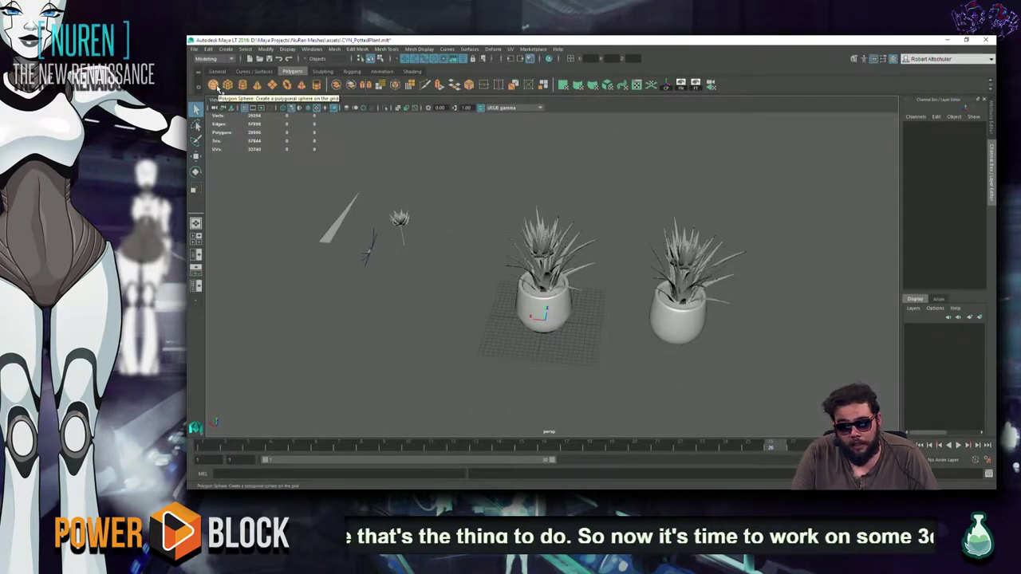
pyautogui.click(195, 50)
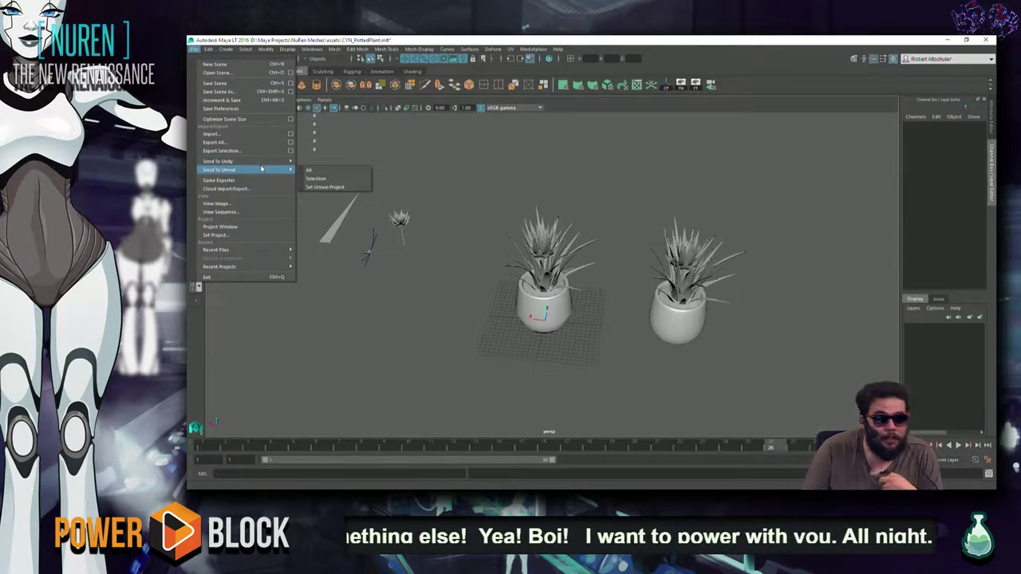
pyautogui.moveTo(220, 267)
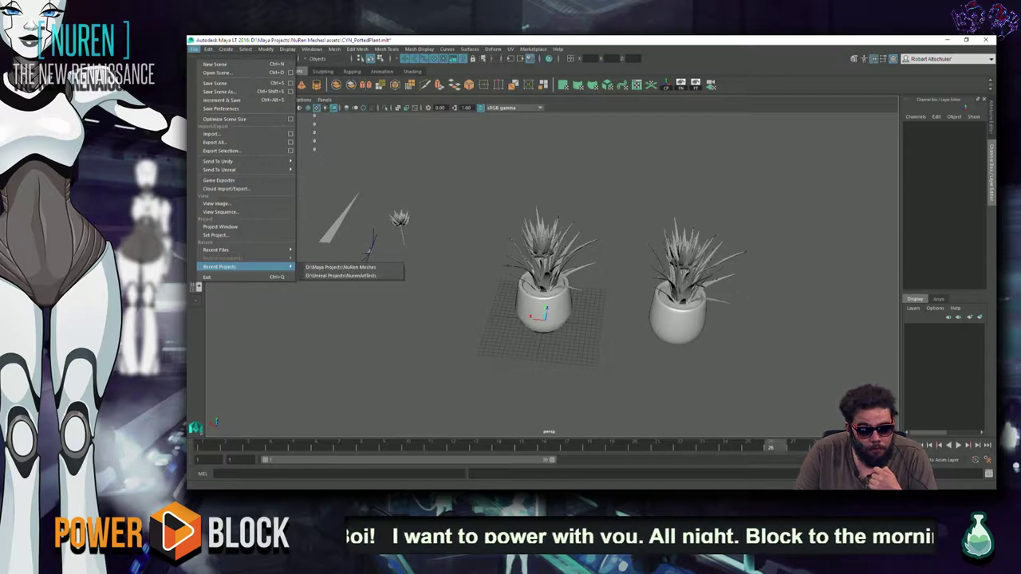
pyautogui.hotkey('alt', 'Tab')
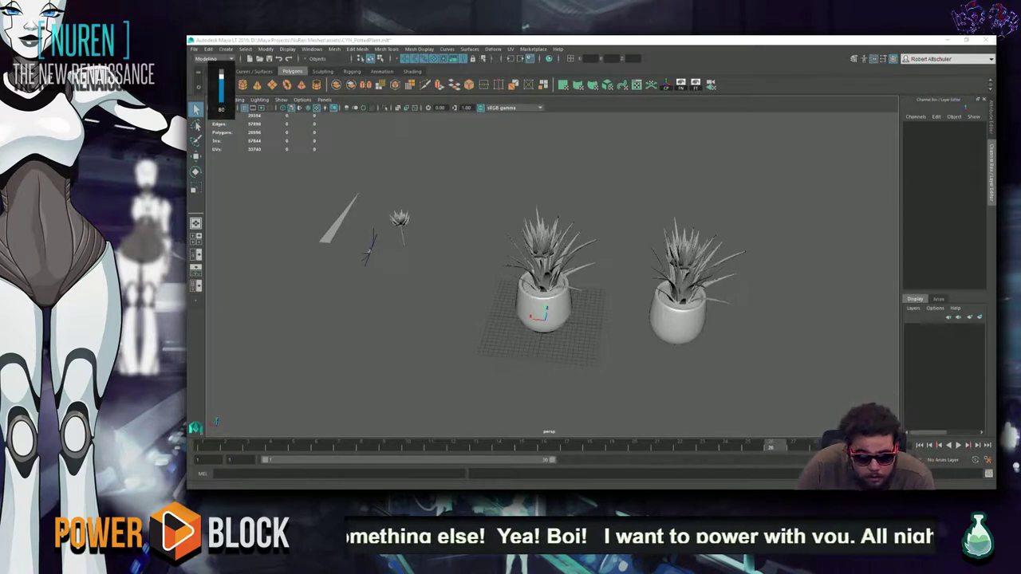
pyautogui.click(193, 48)
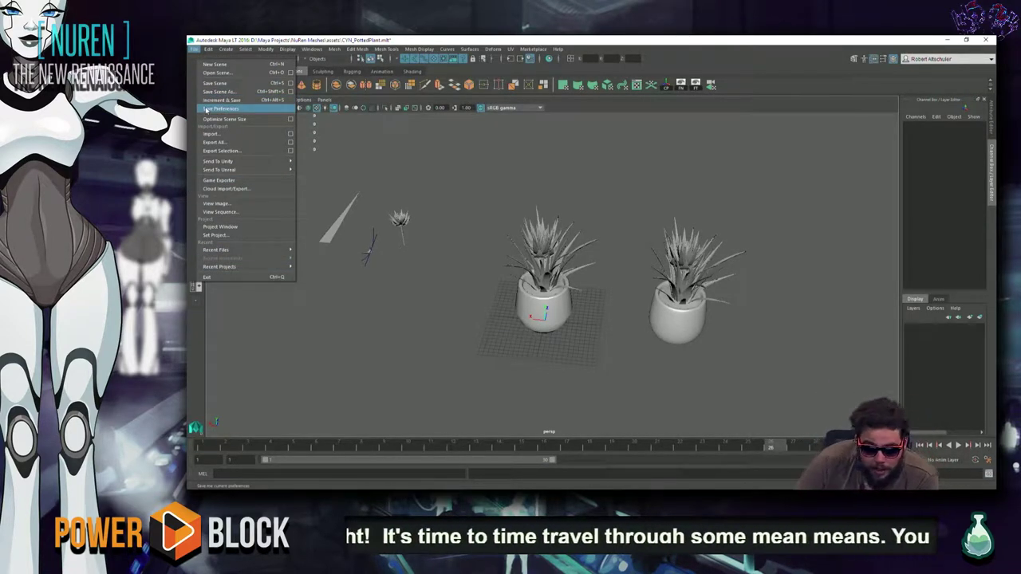
pyautogui.moveTo(227, 250)
pyautogui.click(462, 193)
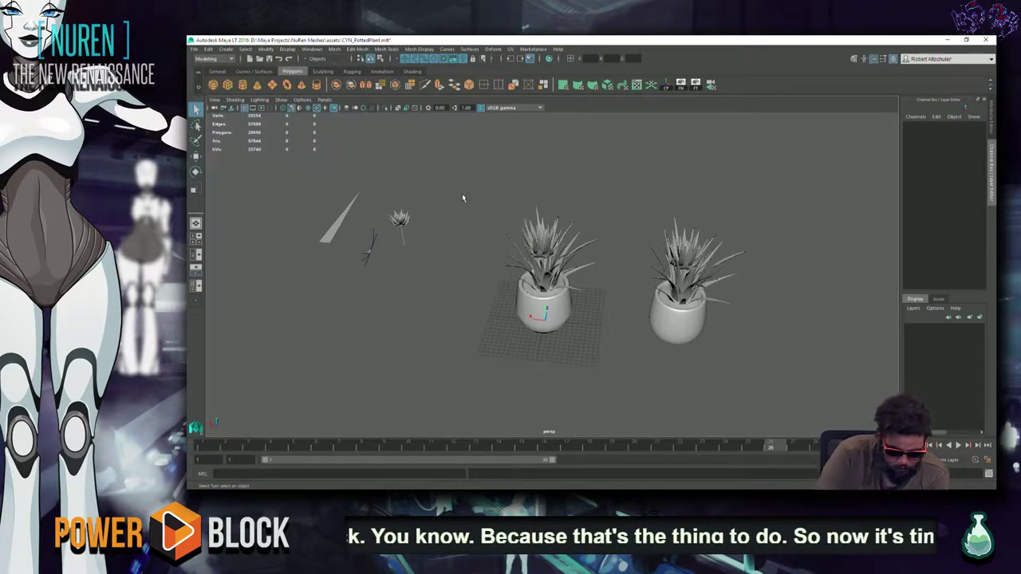
pyautogui.hotkey('ctrl', 'o')
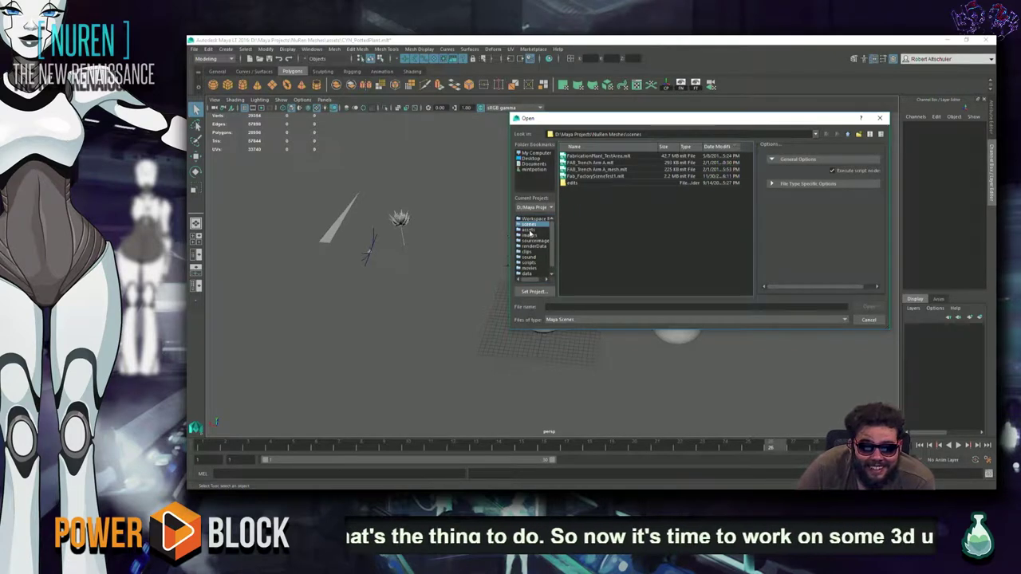
# Step: Browse the project's assets and Cyn_View folders in the Open dialog
pyautogui.click(529, 231)
pyautogui.doubleClick(598, 177)
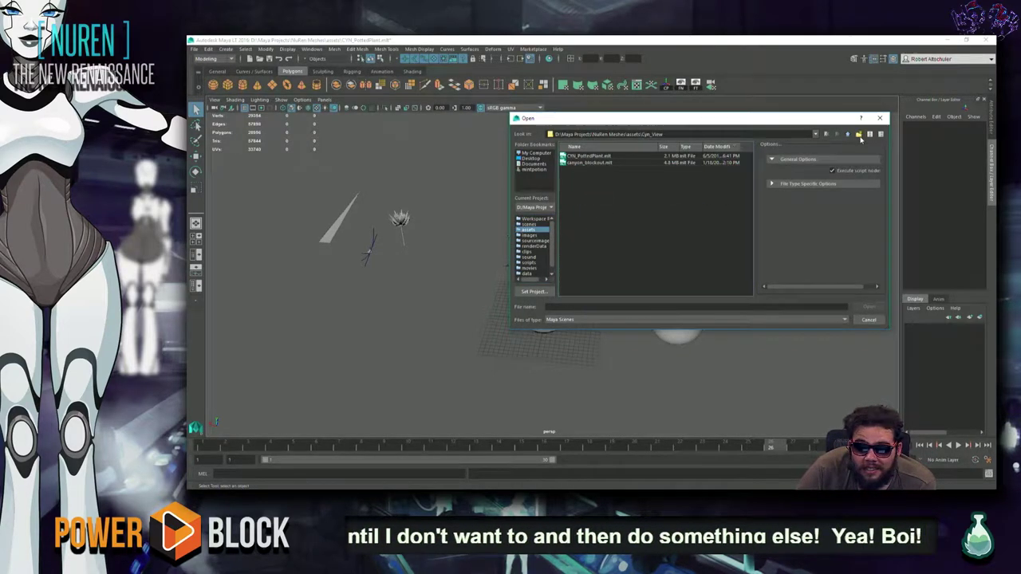
pyautogui.click(848, 134)
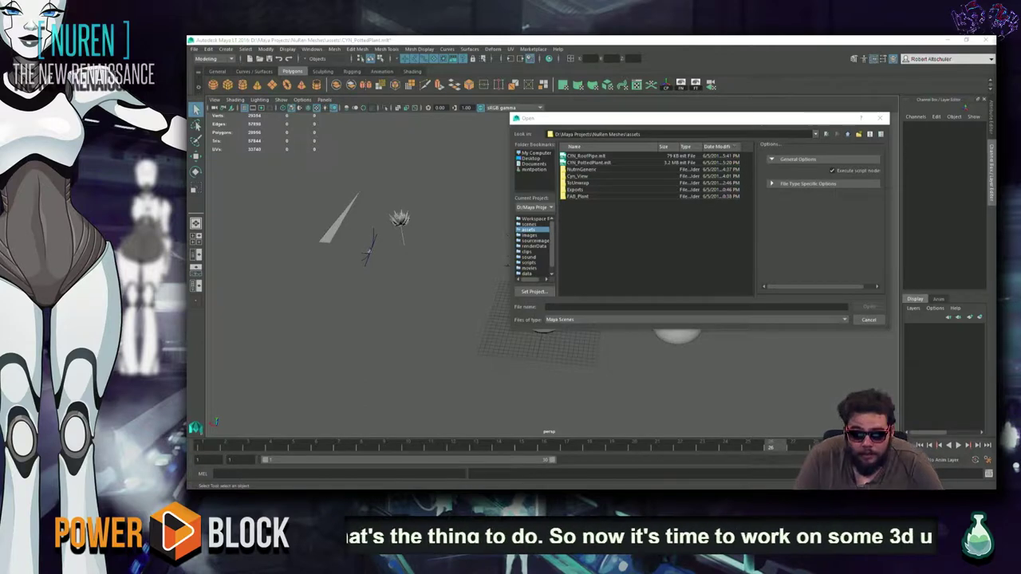
pyautogui.click(644, 255)
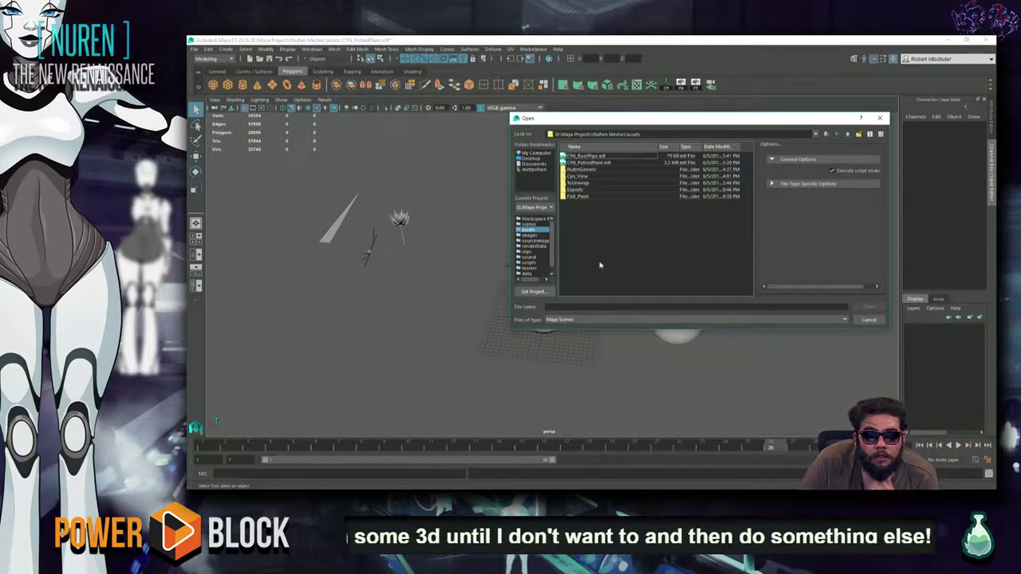
pyautogui.hotkey('alt', 'Tab')
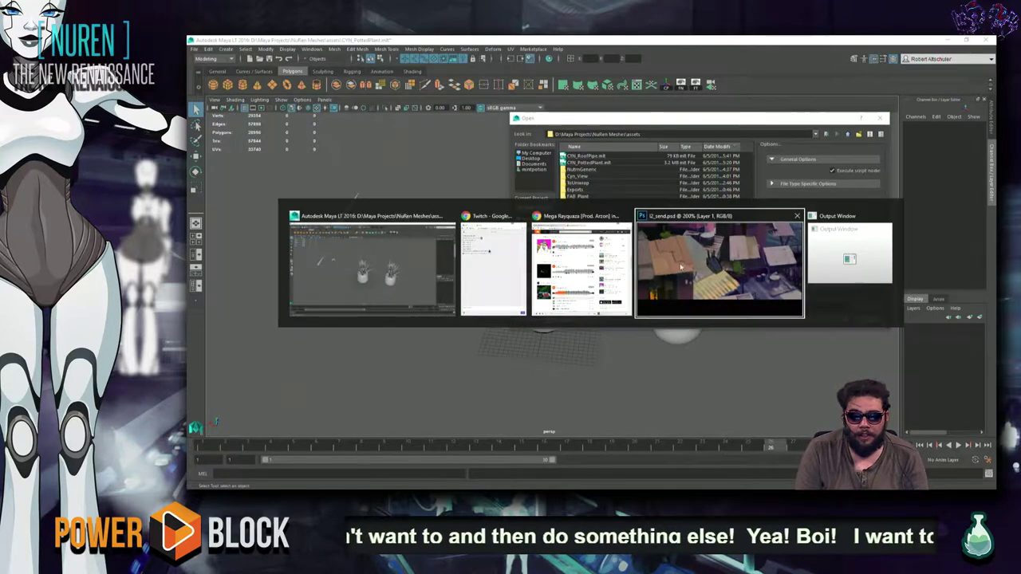
pyautogui.hotkey('alt', 'Tab')
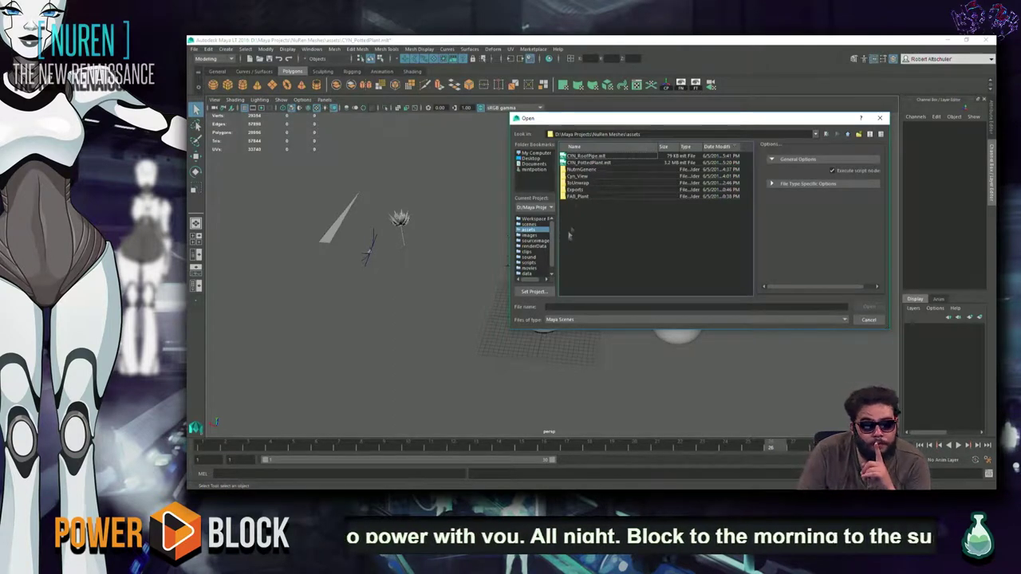
pyautogui.doubleClick(584, 179)
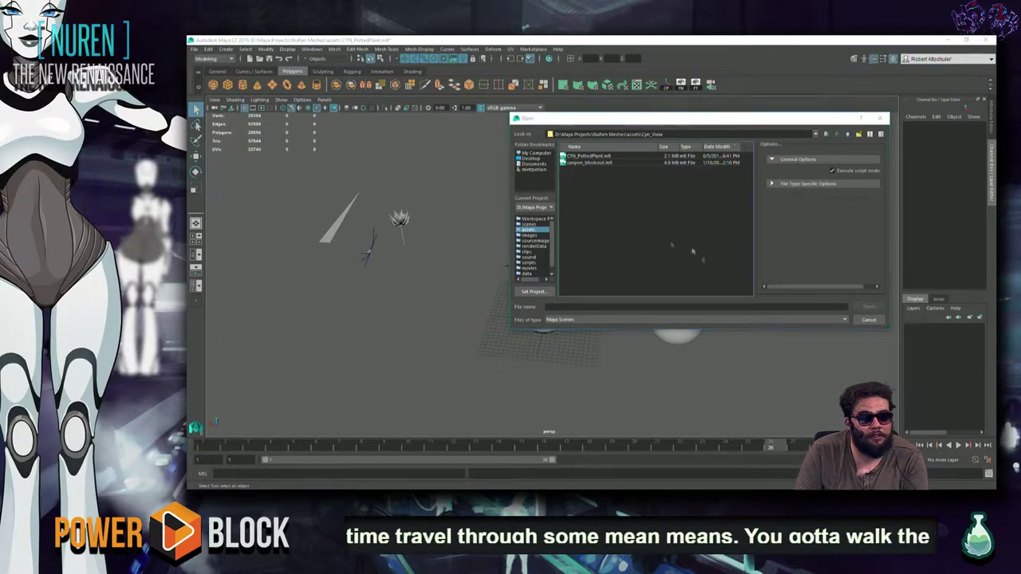
# Step: Cancel the Open dialog and open the recent CYN_Roof_WaterTub_Set.mb scene
pyautogui.press('Escape')
pyautogui.click(193, 48)
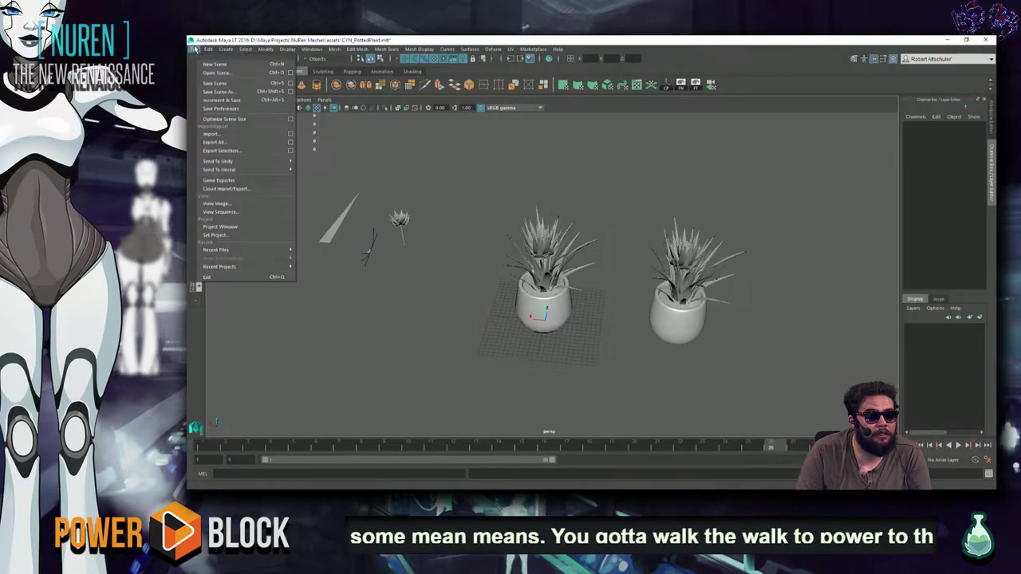
pyautogui.moveTo(216, 250)
pyautogui.click(496, 268)
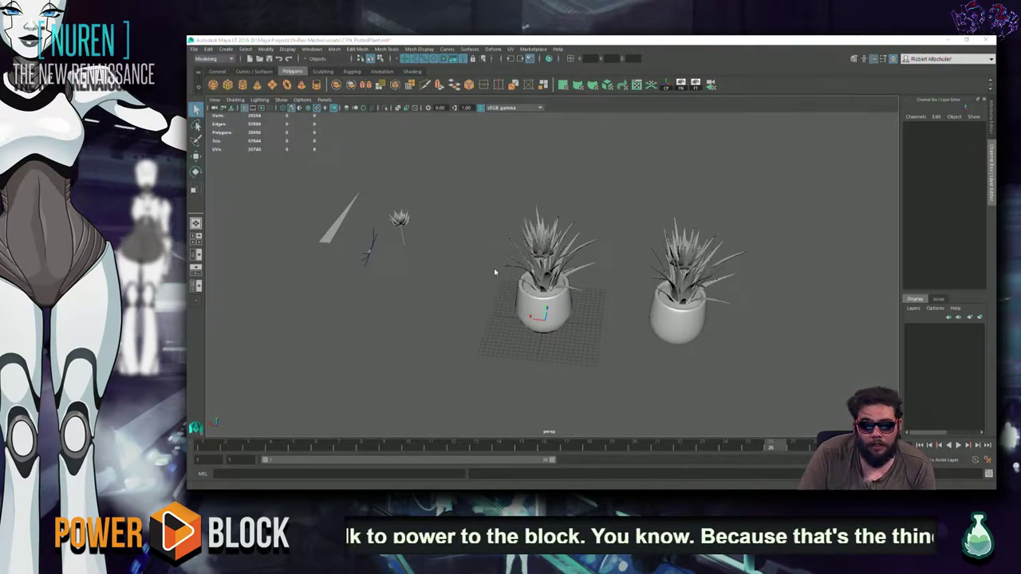
# Step: Skip saving the potted plants and inspect the water tub lid with smooth preview
pyautogui.click(594, 273)
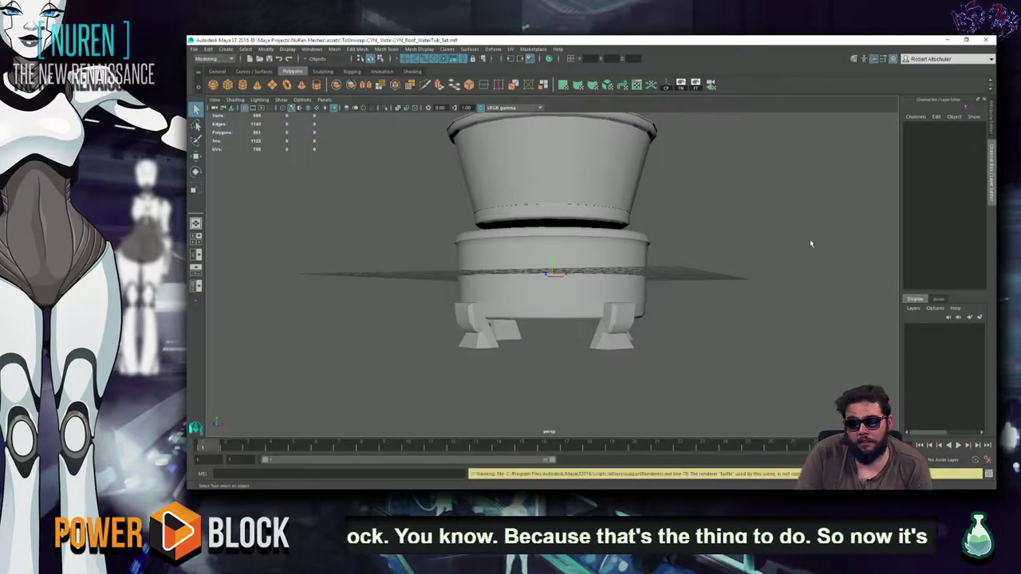
pyautogui.moveTo(784, 257)
pyautogui.keyDown('alt'); pyautogui.mouseDown()
pyautogui.moveTo(782, 342)
pyautogui.moveTo(611, 239)
pyautogui.moveTo(648, 272)
pyautogui.moveTo(417, 322)
pyautogui.mouseUp(); pyautogui.keyUp('alt')
pyautogui.press('3')
pyautogui.click(650, 276)
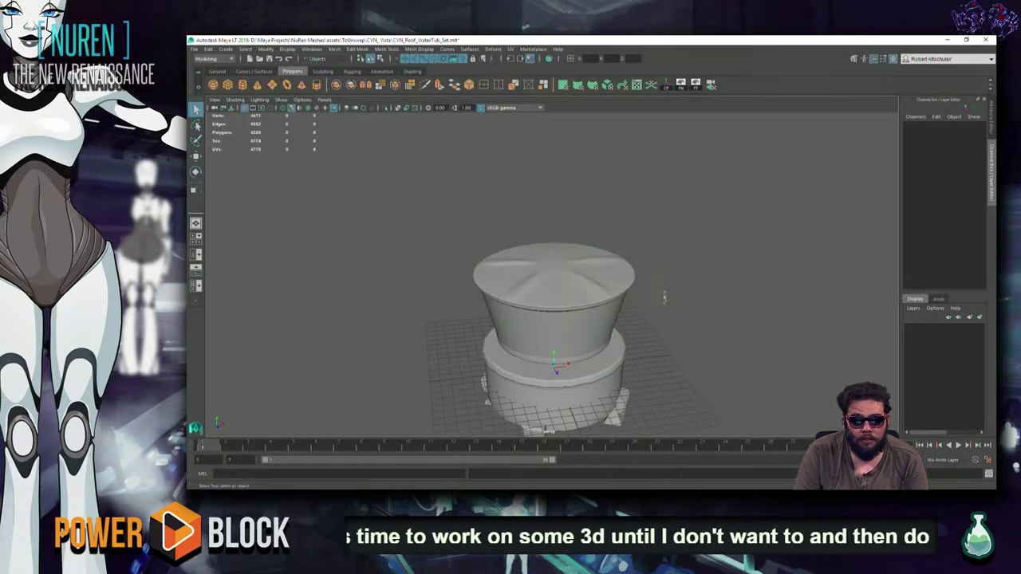
pyautogui.keyDown('alt'); pyautogui.moveTo(417, 322); pyautogui.dragTo(798, 326, button='right'); pyautogui.keyUp('alt')
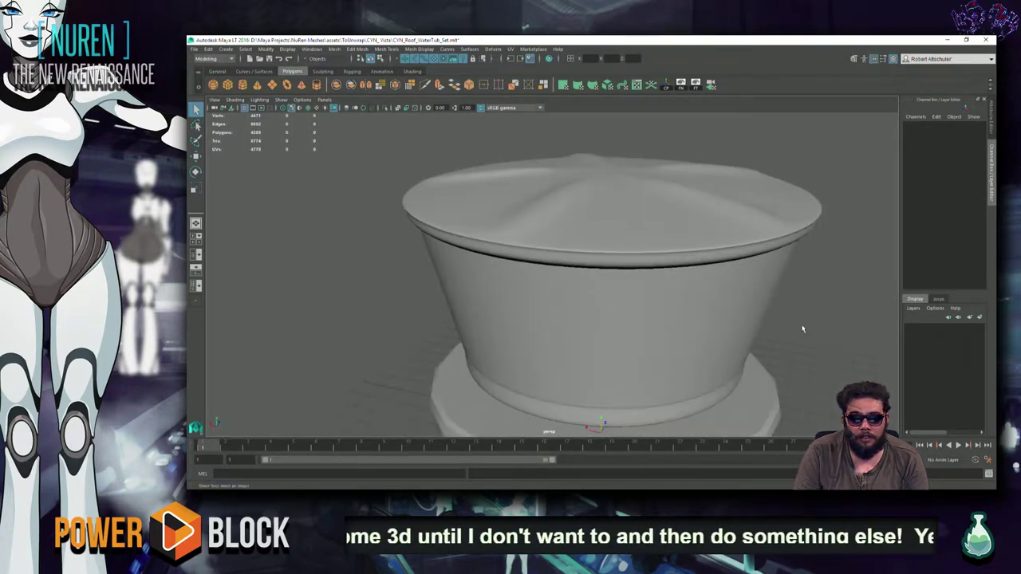
pyautogui.moveTo(797, 326)
pyautogui.keyDown('alt'); pyautogui.mouseDown()
pyautogui.moveTo(682, 274)
pyautogui.moveTo(479, 263)
pyautogui.mouseUp(); pyautogui.keyUp('alt')
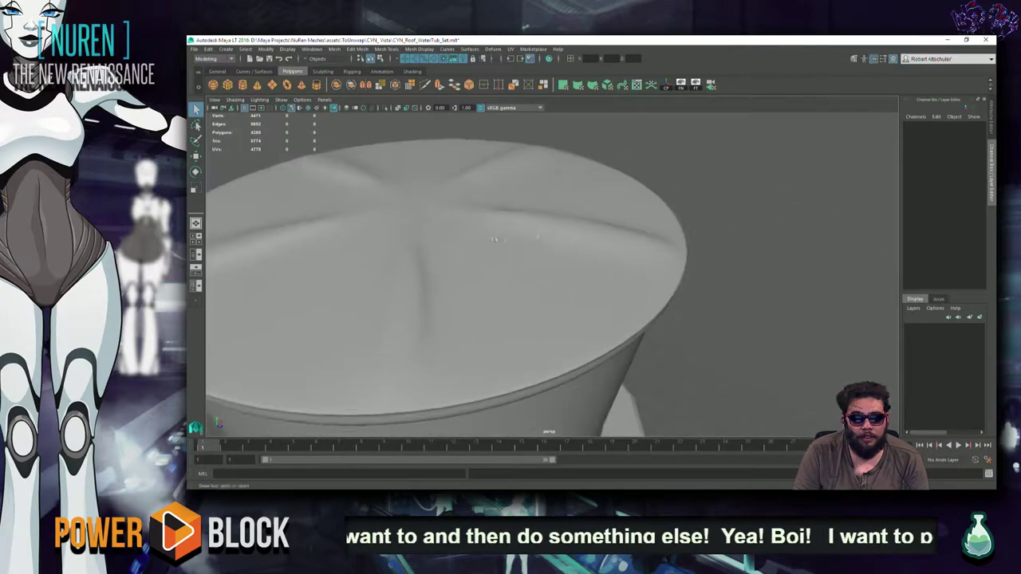
pyautogui.keyDown('alt'); pyautogui.moveTo(479, 263); pyautogui.dragTo(296, 279, button='right'); pyautogui.keyUp('alt')
pyautogui.moveTo(296, 278)
pyautogui.keyDown('alt'); pyautogui.mouseDown()
pyautogui.moveTo(330, 234)
pyautogui.moveTo(591, 315)
pyautogui.mouseUp(); pyautogui.keyUp('alt')
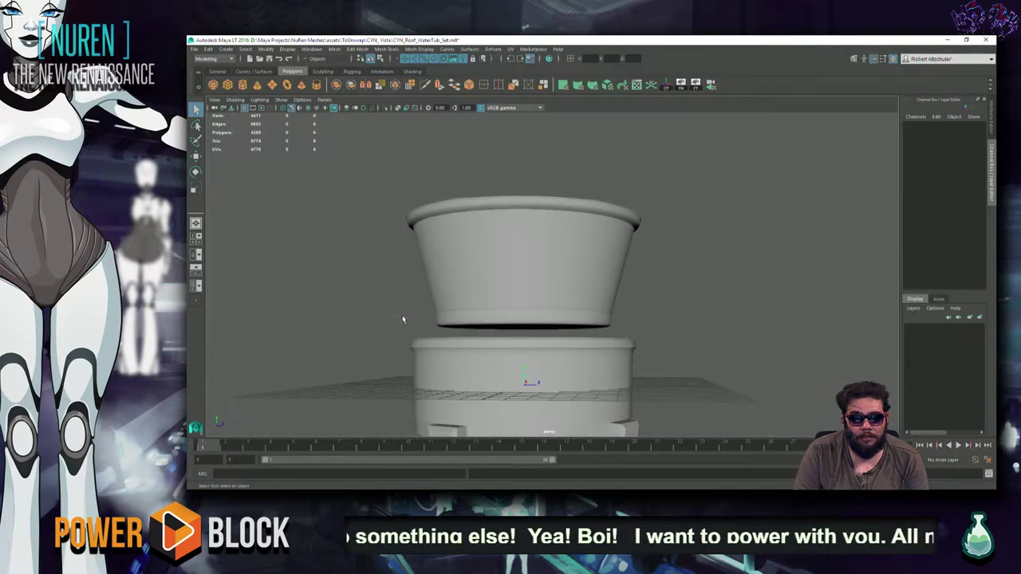
pyautogui.click(591, 314)
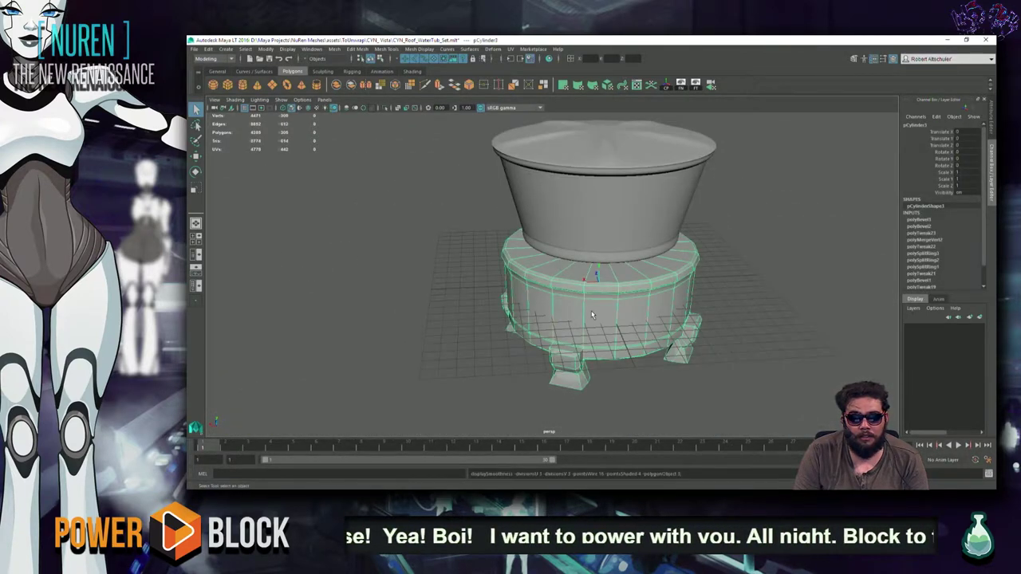
pyautogui.click(737, 308)
# Step: Orbit around the tub from low and high angles, then start a new empty scene
pyautogui.keyDown('alt'); pyautogui.moveTo(737, 308); pyautogui.dragTo(598, 327, button='right'); pyautogui.keyUp('alt')
pyautogui.moveTo(598, 327)
pyautogui.keyDown('alt'); pyautogui.mouseDown()
pyautogui.moveTo(465, 347)
pyautogui.moveTo(561, 338)
pyautogui.mouseUp(); pyautogui.keyUp('alt')
pyautogui.keyDown('alt'); pyautogui.moveTo(610, 365); pyautogui.dragTo(711, 345); pyautogui.keyUp('alt')
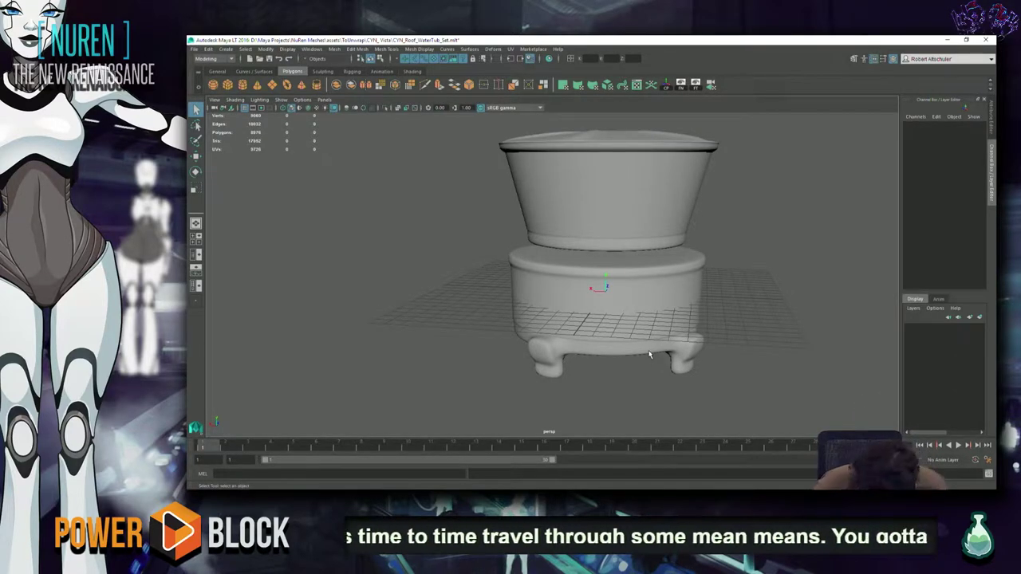
pyautogui.press('XF86AudioLowerVolume')
pyautogui.press('XF86AudioLowerVolume')
pyautogui.press('XF86AudioLowerVolume')
pyautogui.press('XF86AudioLowerVolume')
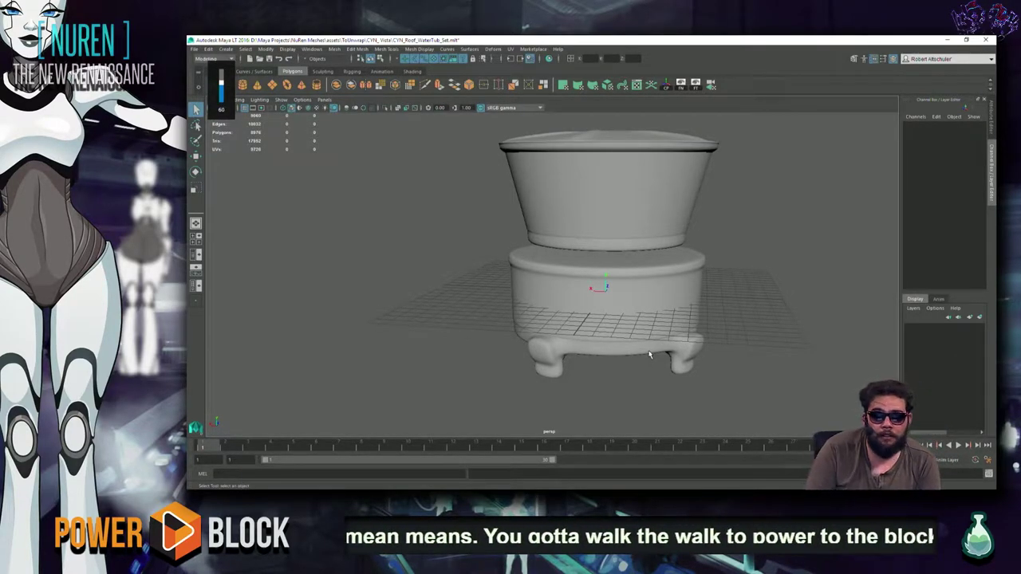
pyautogui.keyDown('alt'); pyautogui.moveTo(649, 355); pyautogui.dragTo(648, 348); pyautogui.keyUp('alt')
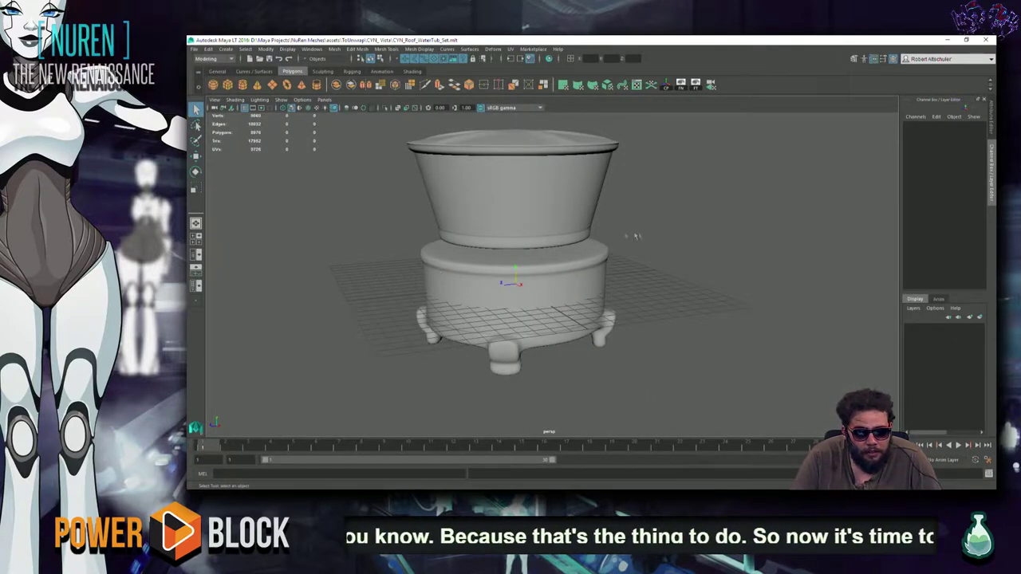
pyautogui.keyDown('alt'); pyautogui.moveTo(606, 242); pyautogui.dragTo(718, 303); pyautogui.keyUp('alt')
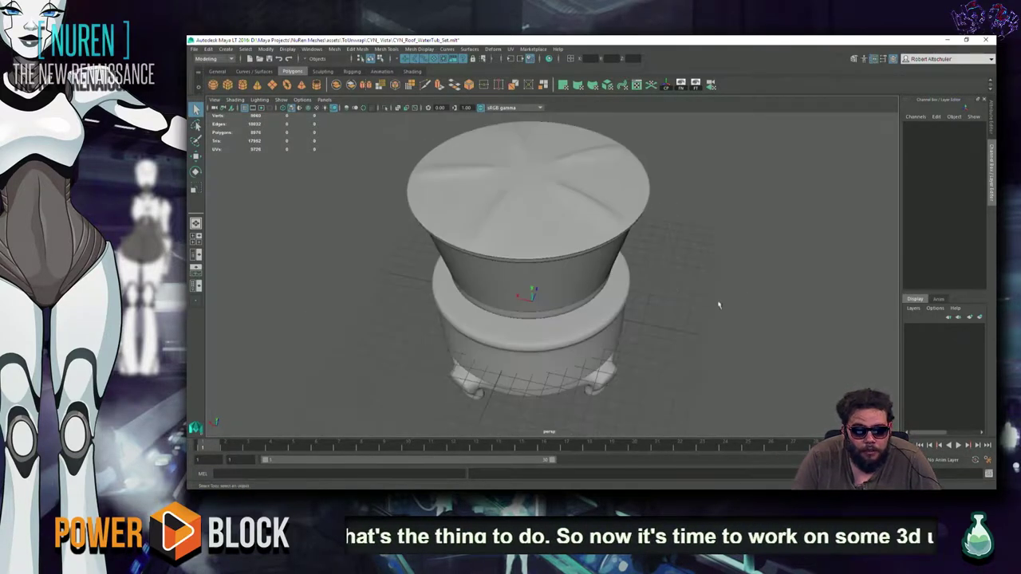
pyautogui.keyDown('alt'); pyautogui.moveTo(718, 303); pyautogui.dragTo(644, 305); pyautogui.keyUp('alt')
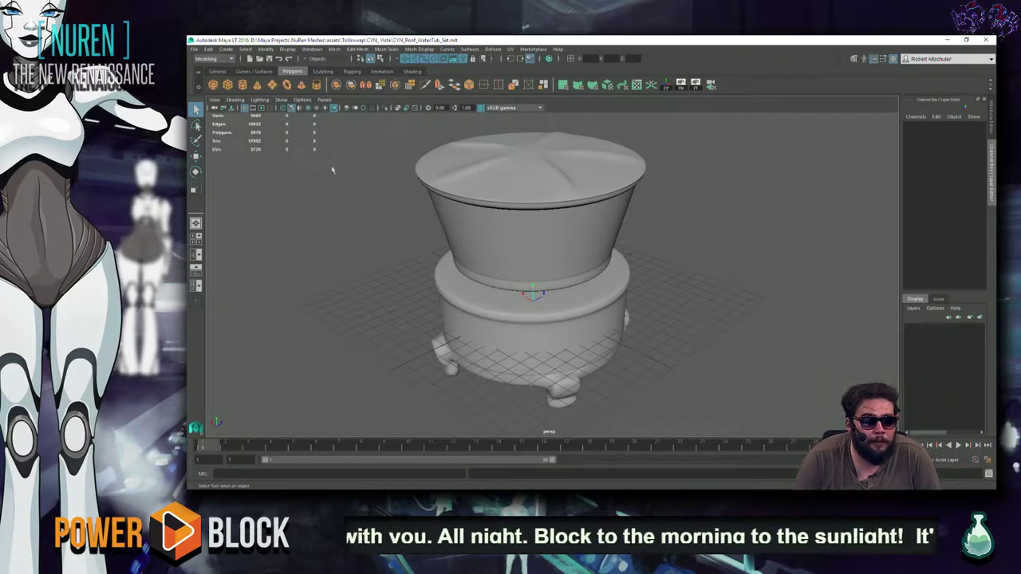
pyautogui.click(193, 50)
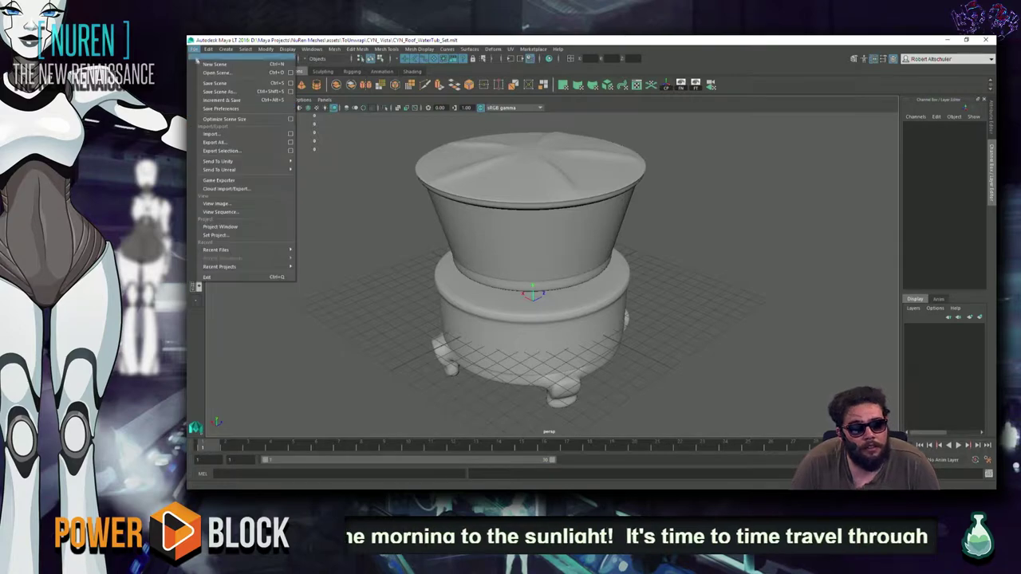
pyautogui.click(200, 64)
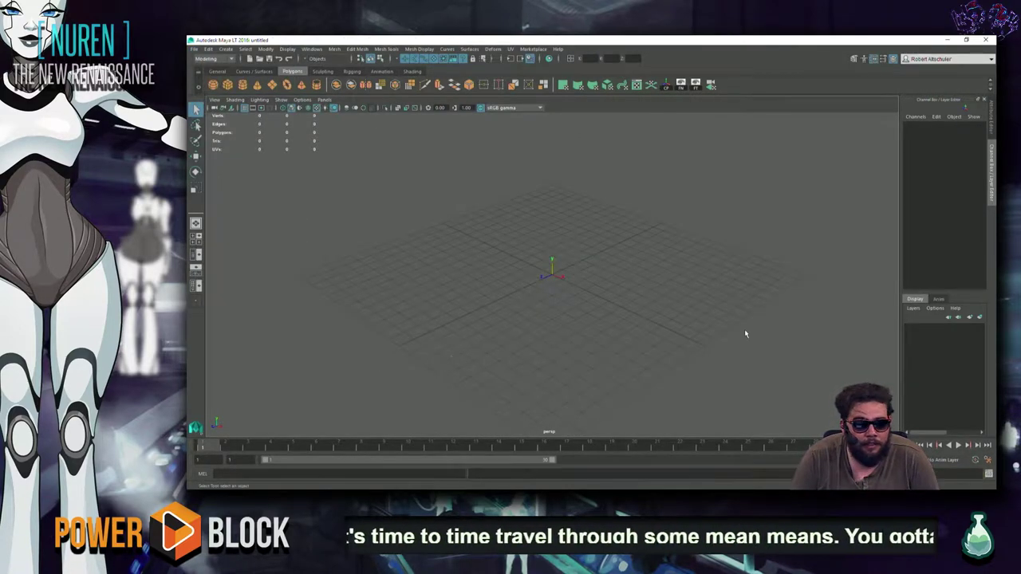
# Step: Check the f2_send.psd reference painting in Photoshop, then return to the empty Maya scene
pyautogui.hotkey('alt', 'Tab')
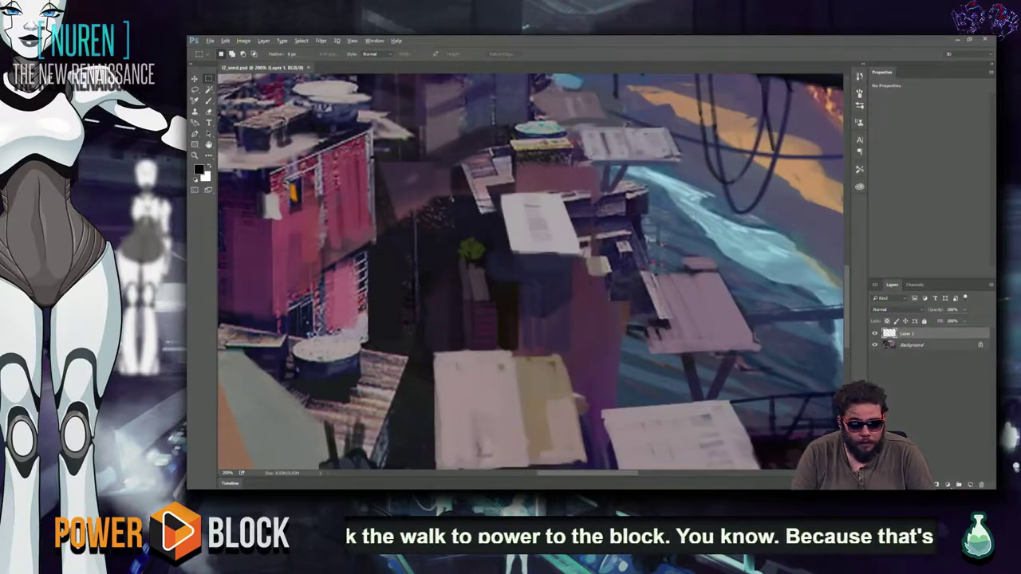
pyautogui.hotkey('alt', 'Tab')
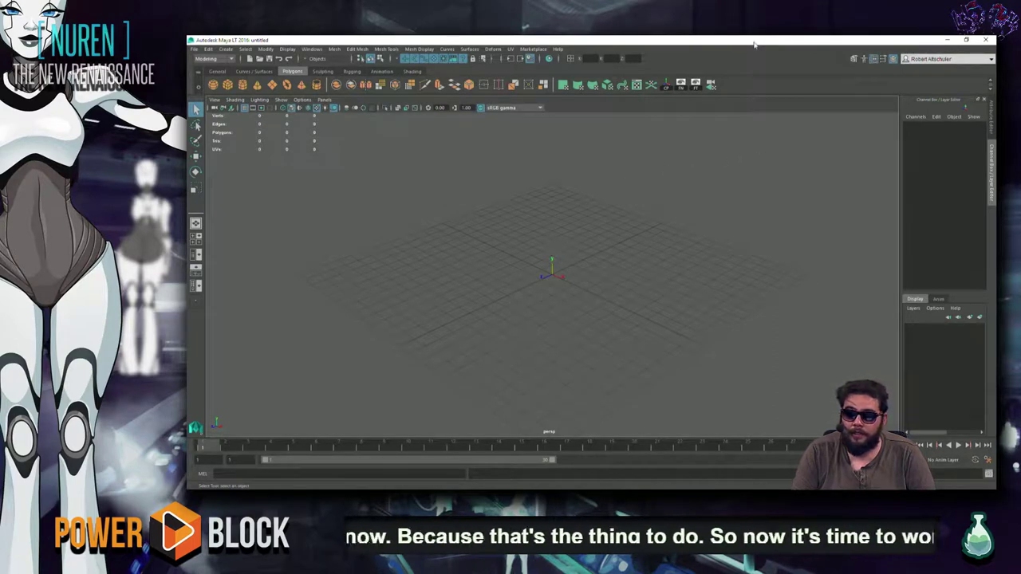
pyautogui.hotkey('alt', 'Tab')
pyautogui.hotkey('alt', 'Tab')
pyautogui.hotkey('alt', 'Tab')
pyautogui.hotkey('alt', 'Tab')
pyautogui.hotkey('alt', 'Tab')
pyautogui.hotkey('alt', 'Tab')
pyautogui.hotkey('alt', 'Tab')
pyautogui.hotkey('alt', 'Tab')
pyautogui.hotkey('alt', 'Tab')
pyautogui.hotkey('alt', 'Tab')
pyautogui.hotkey('alt', 'Tab')
pyautogui.hotkey('alt', 'Tab')
pyautogui.hotkey('alt', 'Tab')
pyautogui.hotkey('alt', 'Tab')
pyautogui.hotkey('alt', 'Tab')
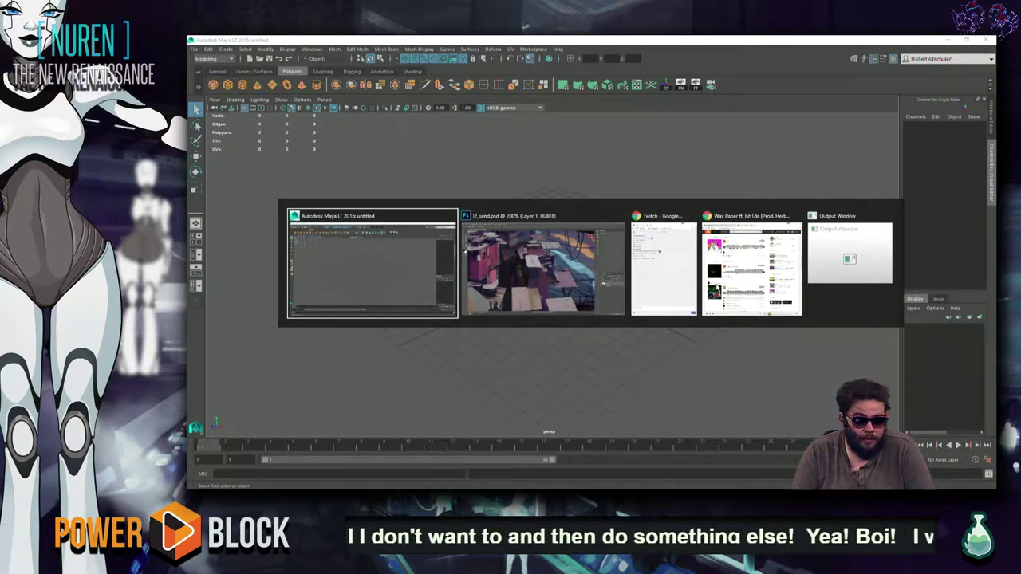
pyautogui.hotkey('alt', 'Tab')
pyautogui.hotkey('alt', 'Tab')
pyautogui.hotkey('alt', 'Tab')
pyautogui.hotkey('alt', 'Tab')
pyautogui.hotkey('alt', 'Tab')
pyautogui.hotkey('alt', 'Tab')
pyautogui.hotkey('alt', 'Tab')
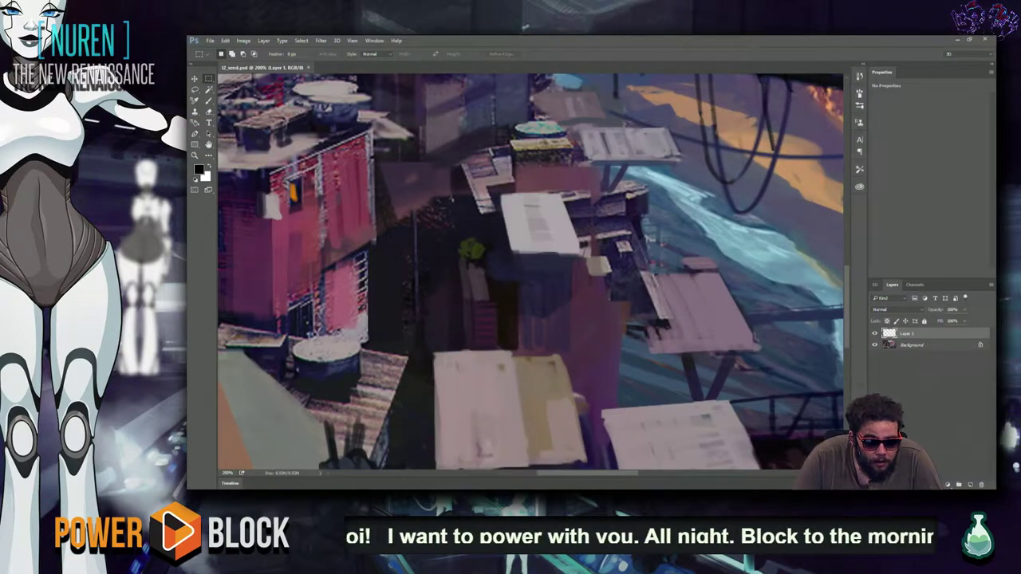
pyautogui.moveTo(718, 395); pyautogui.dragTo(734, 115)
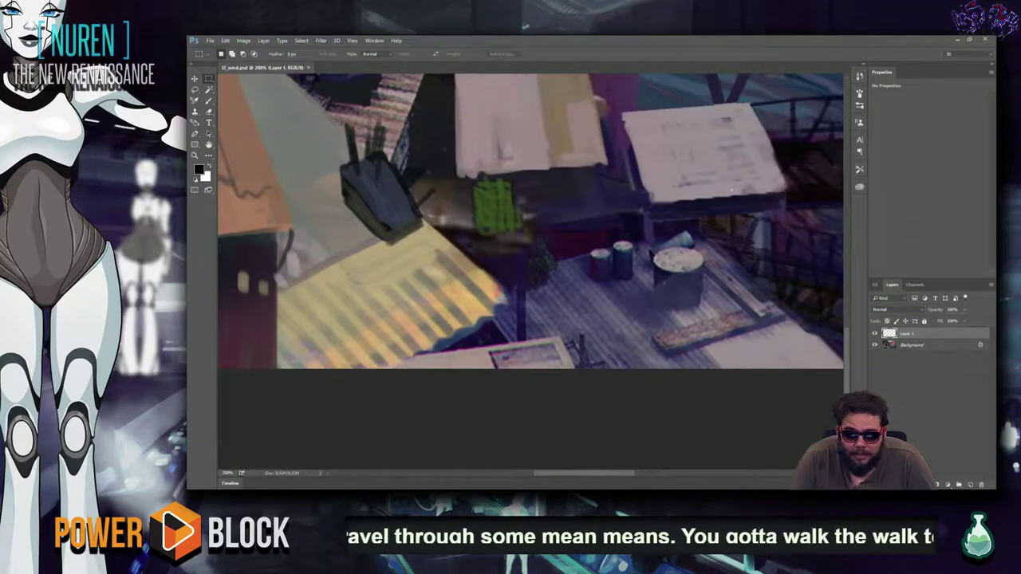
pyautogui.moveTo(482, 254)
pyautogui.mouseDown()
pyautogui.moveTo(557, 234)
pyautogui.moveTo(483, 355)
pyautogui.moveTo(566, 215)
pyautogui.mouseUp()
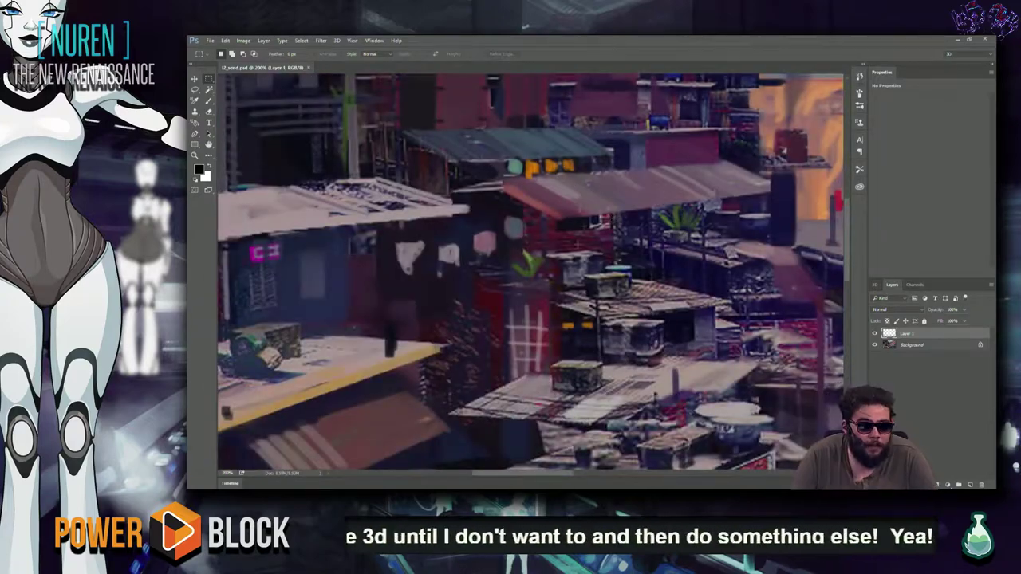
pyautogui.moveTo(777, 282); pyautogui.dragTo(657, 306)
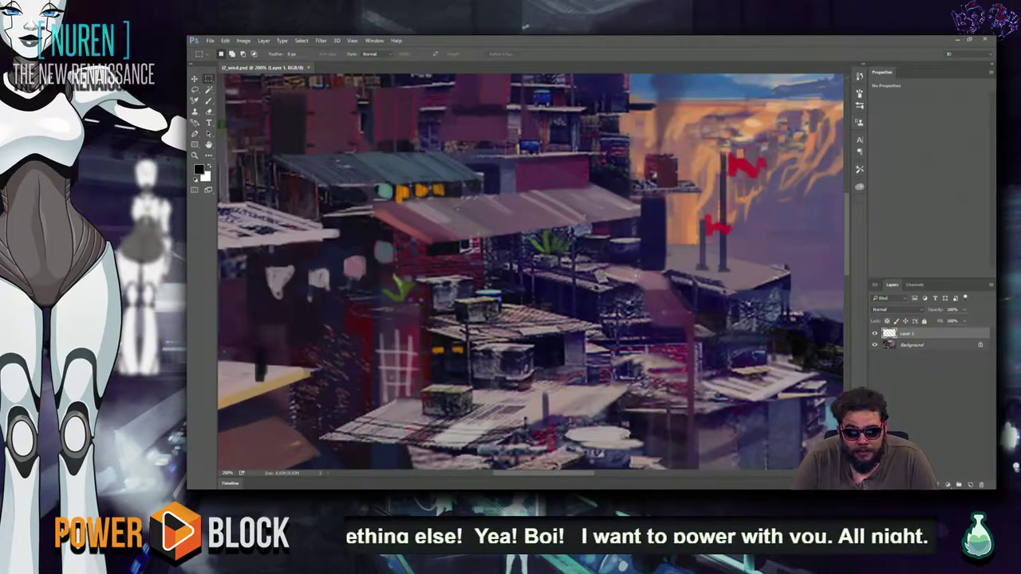
pyautogui.moveTo(559, 239)
pyautogui.mouseDown()
pyautogui.moveTo(503, 269)
pyautogui.moveTo(452, 250)
pyautogui.mouseUp()
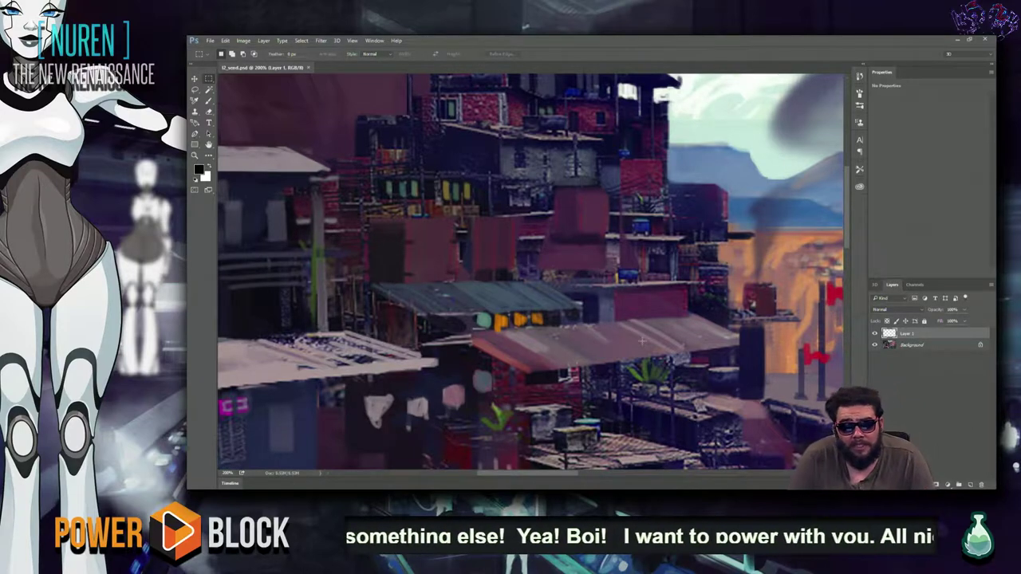
pyautogui.moveTo(599, 226); pyautogui.dragTo(501, 270)
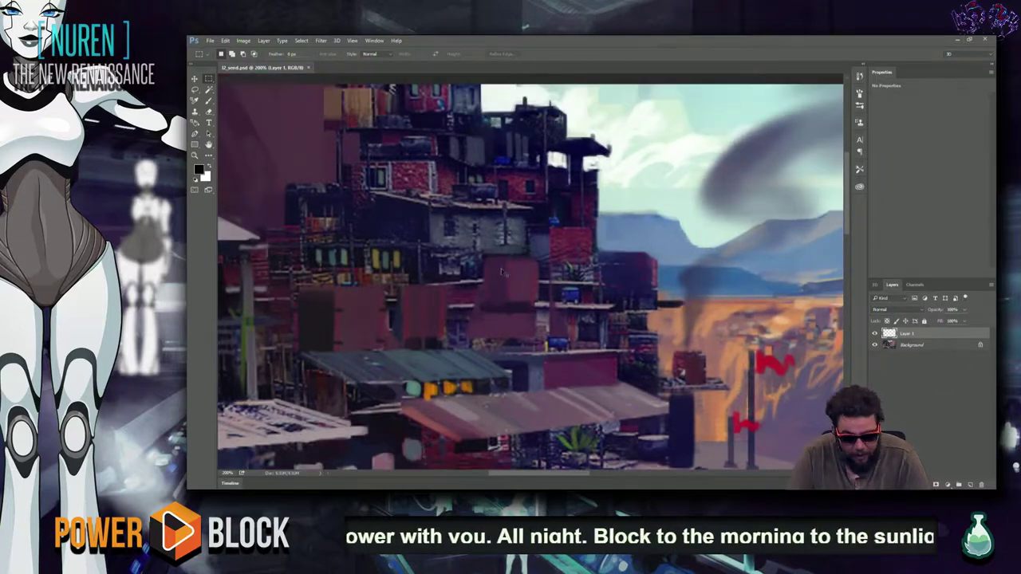
pyautogui.keyDown('alt'); pyautogui.scroll(2, 503, 272); pyautogui.keyUp('alt')
pyautogui.keyDown('alt'); pyautogui.scroll(1, 502, 273); pyautogui.keyUp('alt')
pyautogui.keyDown('alt'); pyautogui.scroll(1, 510, 271); pyautogui.keyUp('alt')
pyautogui.keyDown('alt'); pyautogui.scroll(1, 559, 319); pyautogui.keyUp('alt')
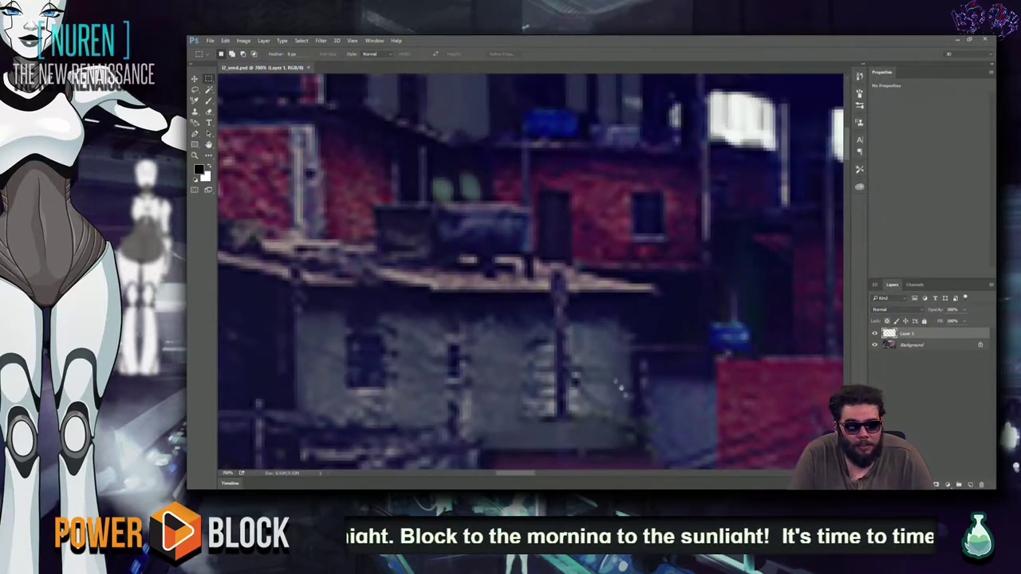
pyautogui.moveTo(622, 386); pyautogui.dragTo(487, 389)
pyautogui.keyDown('alt'); pyautogui.scroll(1, 572, 326); pyautogui.keyUp('alt')
pyautogui.keyDown('alt'); pyautogui.scroll(1, 564, 253); pyautogui.keyUp('alt')
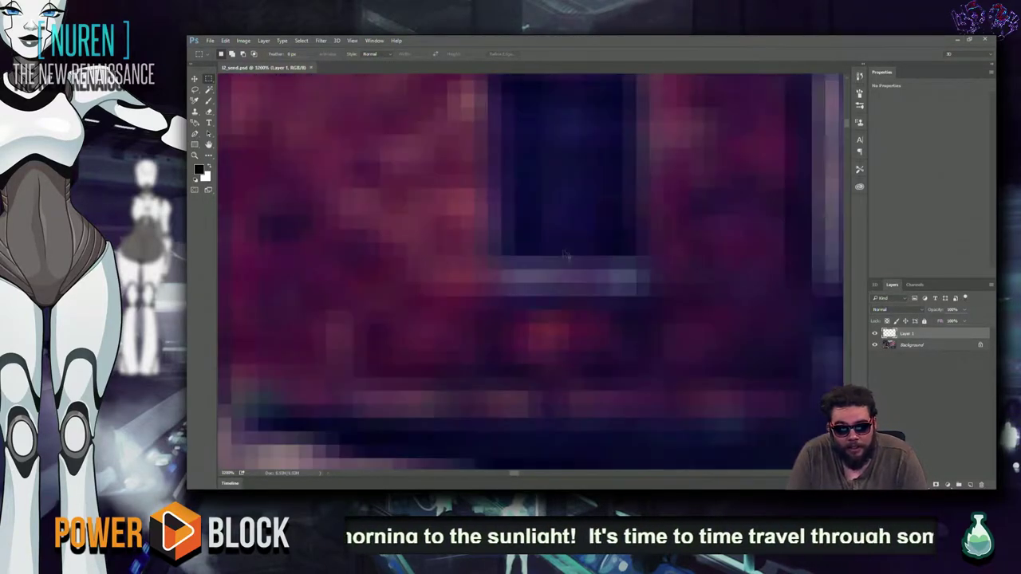
pyautogui.keyDown('alt'); pyautogui.scroll(-1, 565, 253); pyautogui.keyUp('alt')
pyautogui.keyDown('alt'); pyautogui.scroll(-1, 566, 316); pyautogui.keyUp('alt')
pyautogui.keyDown('alt'); pyautogui.scroll(-1, 568, 319); pyautogui.keyUp('alt')
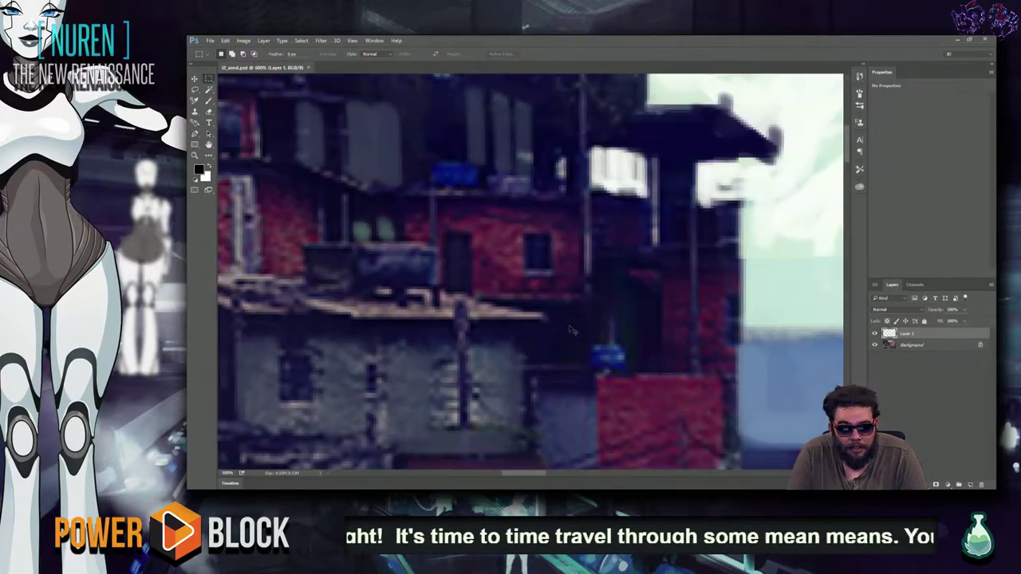
pyautogui.keyDown('alt'); pyautogui.scroll(-1, 572, 336); pyautogui.keyUp('alt')
pyautogui.keyDown('alt'); pyautogui.scroll(-1, 571, 336); pyautogui.keyUp('alt')
pyautogui.moveTo(571, 336); pyautogui.dragTo(422, 311)
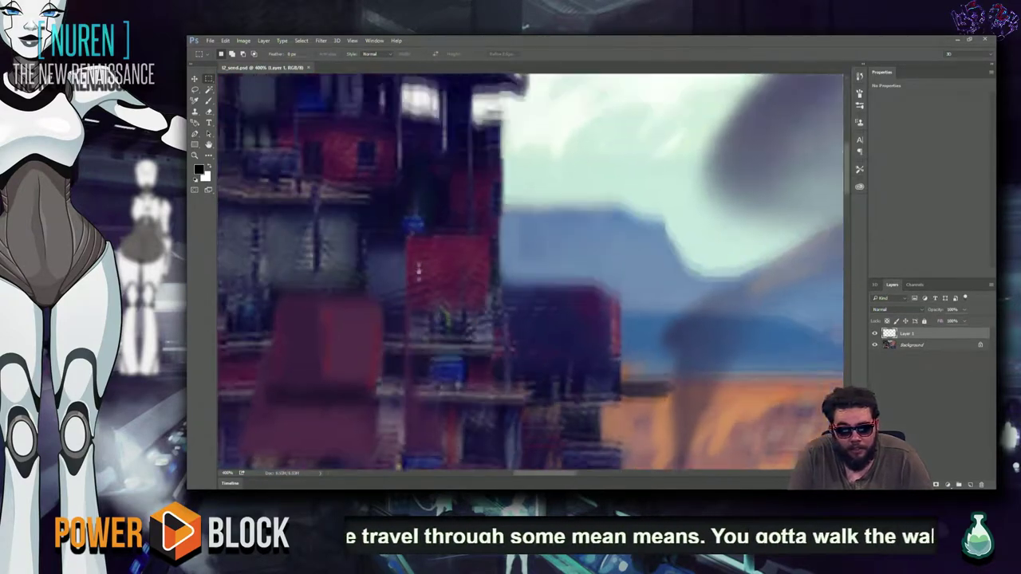
pyautogui.keyDown('alt'); pyautogui.scroll(2, 521, 243); pyautogui.keyUp('alt')
pyautogui.keyDown('alt'); pyautogui.scroll(1, 533, 262); pyautogui.keyUp('alt')
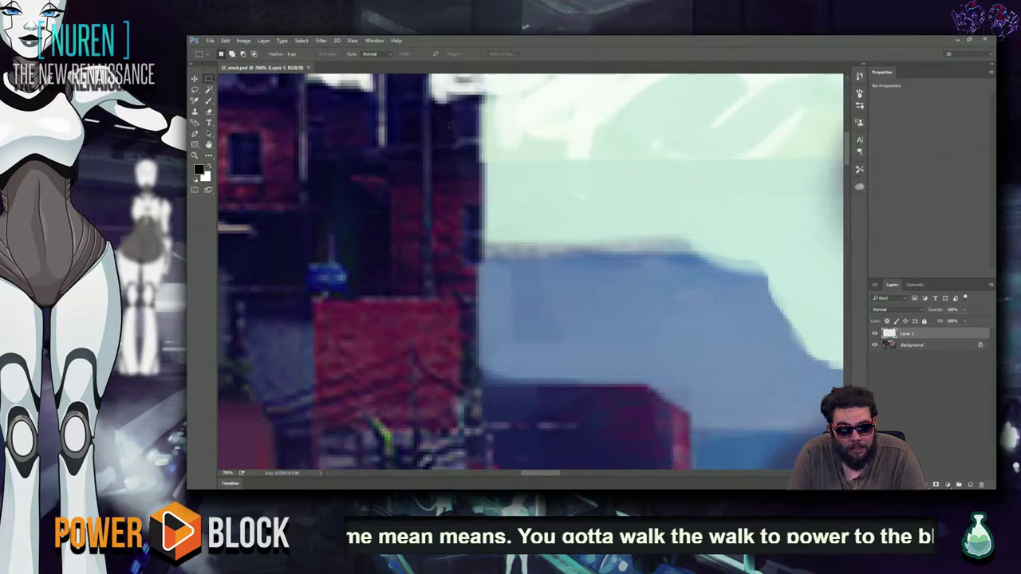
pyautogui.keyDown('alt'); pyautogui.scroll(-2, 573, 414); pyautogui.keyUp('alt')
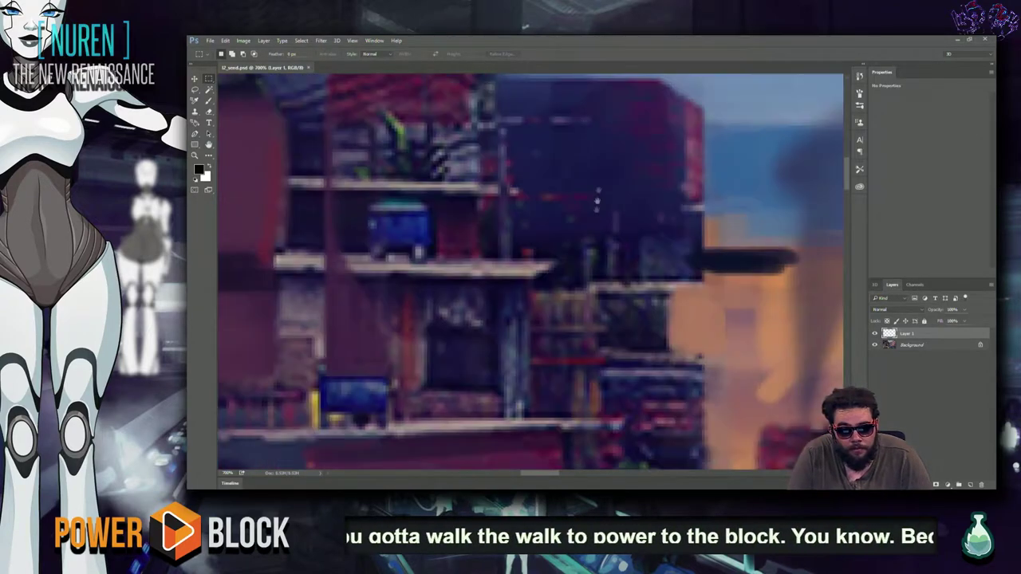
pyautogui.keyDown('alt'); pyautogui.scroll(1, 558, 279); pyautogui.keyUp('alt')
pyautogui.keyDown('alt'); pyautogui.scroll(1, 547, 159); pyautogui.keyUp('alt')
pyautogui.keyDown('alt'); pyautogui.scroll(-1, 581, 260); pyautogui.keyUp('alt')
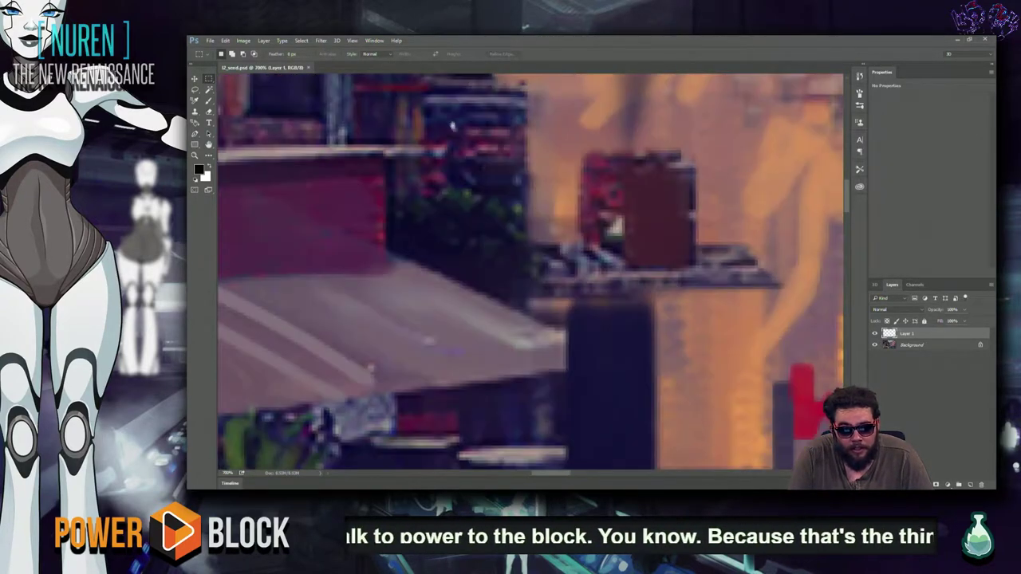
pyautogui.keyDown('alt'); pyautogui.scroll(2, 478, 263); pyautogui.keyUp('alt')
pyautogui.keyDown('alt'); pyautogui.scroll(-2, 399, 259); pyautogui.keyUp('alt')
pyautogui.keyDown('alt'); pyautogui.scroll(1, 336, 257); pyautogui.keyUp('alt')
pyautogui.keyDown('alt'); pyautogui.scroll(-2, 336, 257); pyautogui.keyUp('alt')
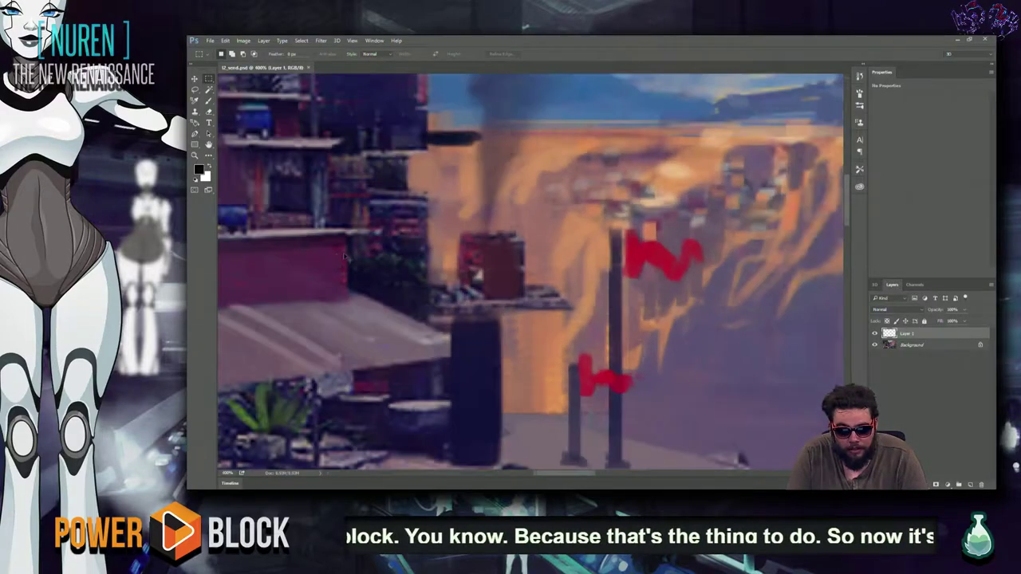
pyautogui.keyDown('alt'); pyautogui.scroll(-1, 359, 304); pyautogui.keyUp('alt')
pyautogui.keyDown('alt'); pyautogui.scroll(2, 382, 335); pyautogui.keyUp('alt')
pyautogui.keyDown('alt'); pyautogui.scroll(1, 382, 335); pyautogui.keyUp('alt')
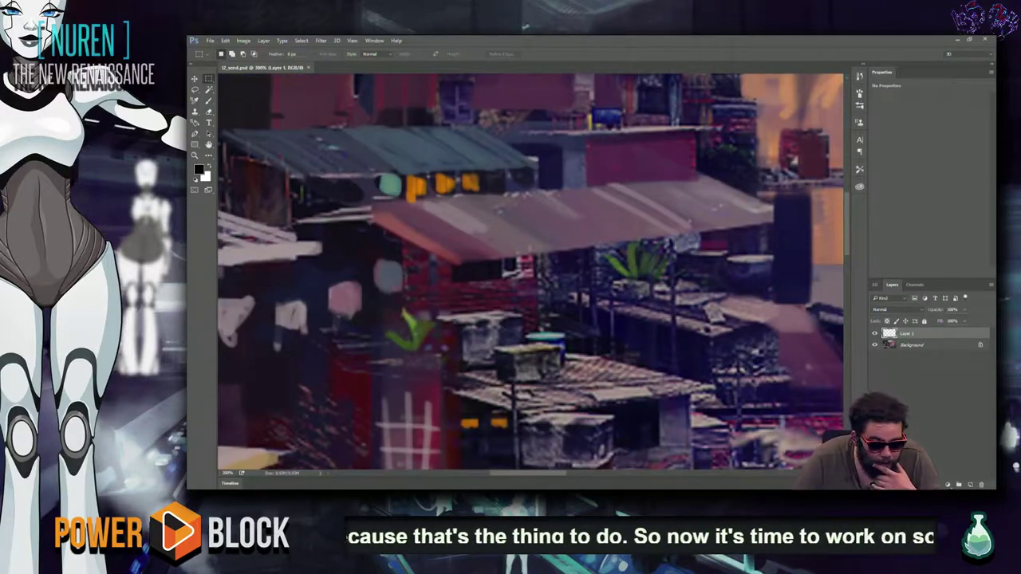
pyautogui.moveTo(493, 298); pyautogui.dragTo(834, 193)
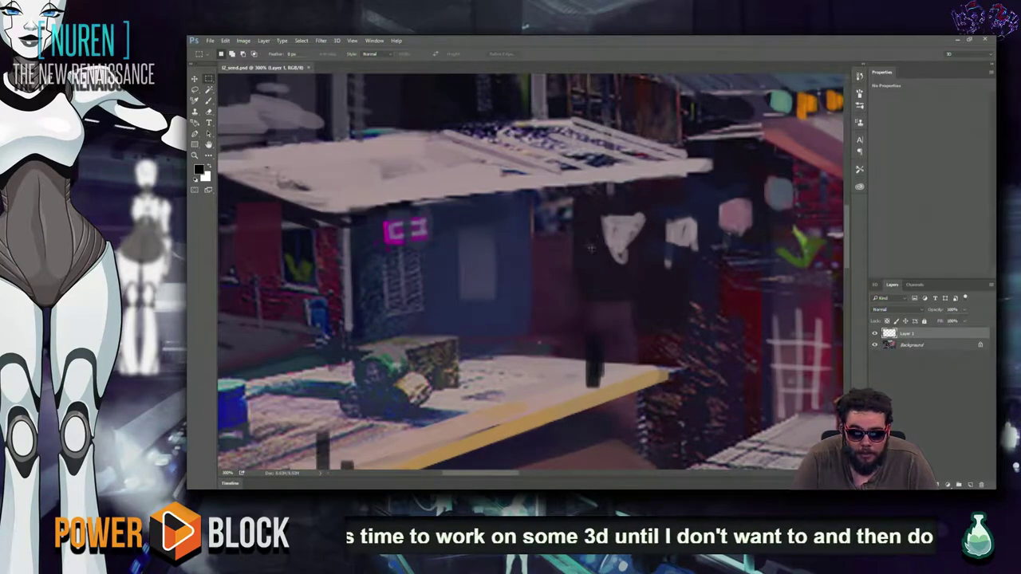
pyautogui.moveTo(589, 246); pyautogui.dragTo(721, 227)
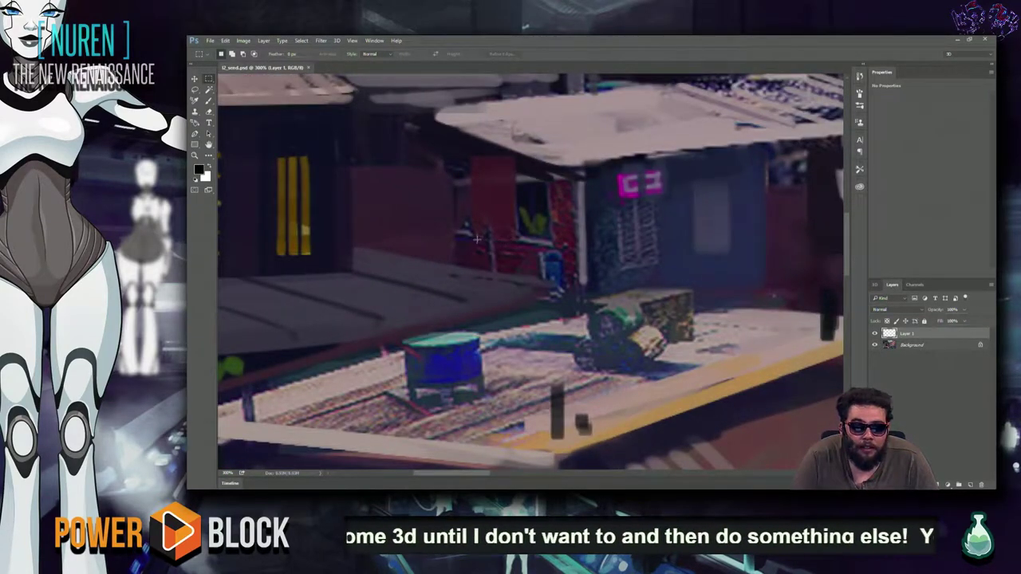
pyautogui.moveTo(486, 323); pyautogui.dragTo(544, 250)
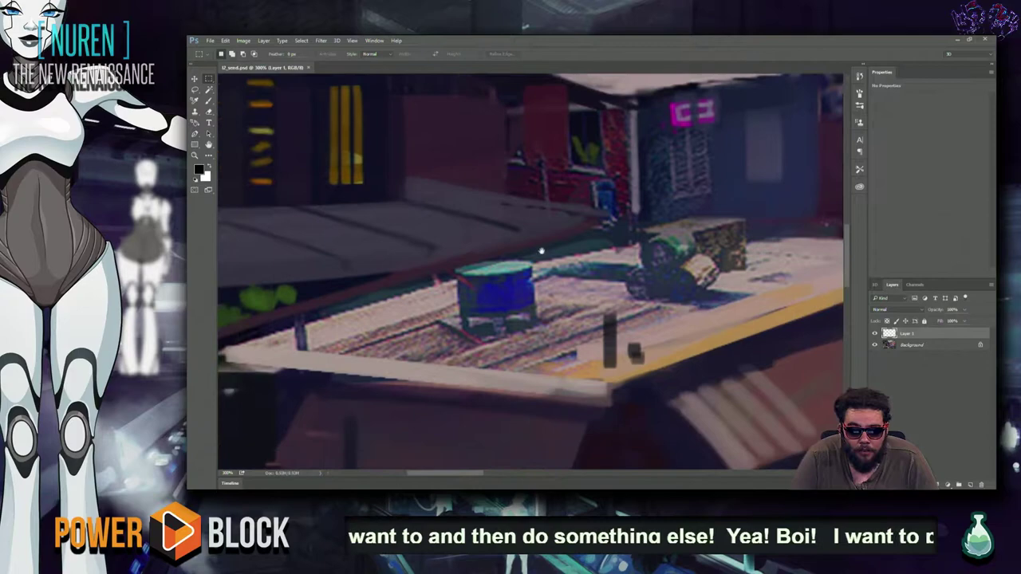
pyautogui.moveTo(520, 183); pyautogui.dragTo(444, 230)
pyautogui.keyDown('alt'); pyautogui.scroll(-2, 444, 230); pyautogui.keyUp('alt')
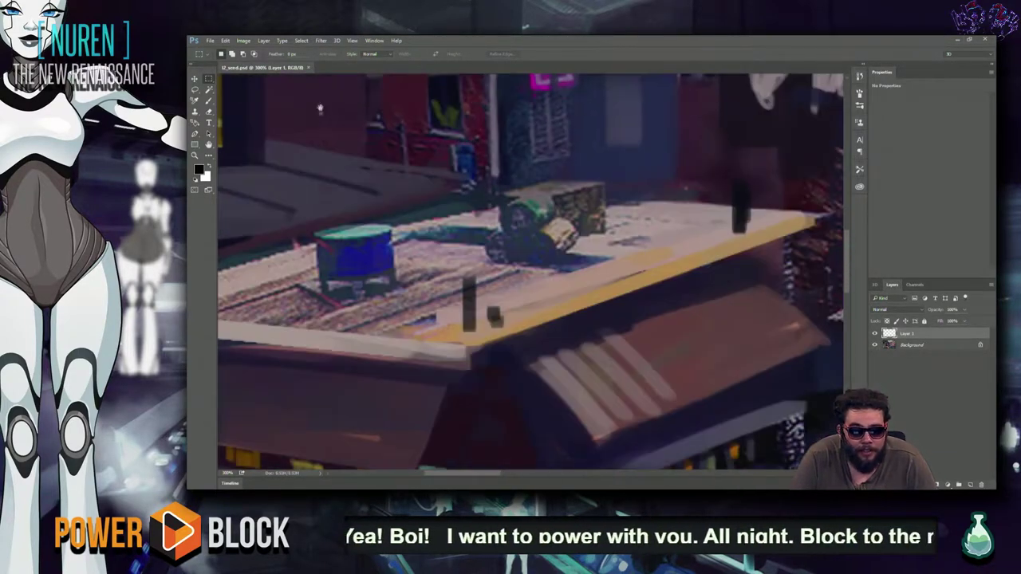
pyautogui.keyDown('alt'); pyautogui.scroll(3, 562, 232); pyautogui.keyUp('alt')
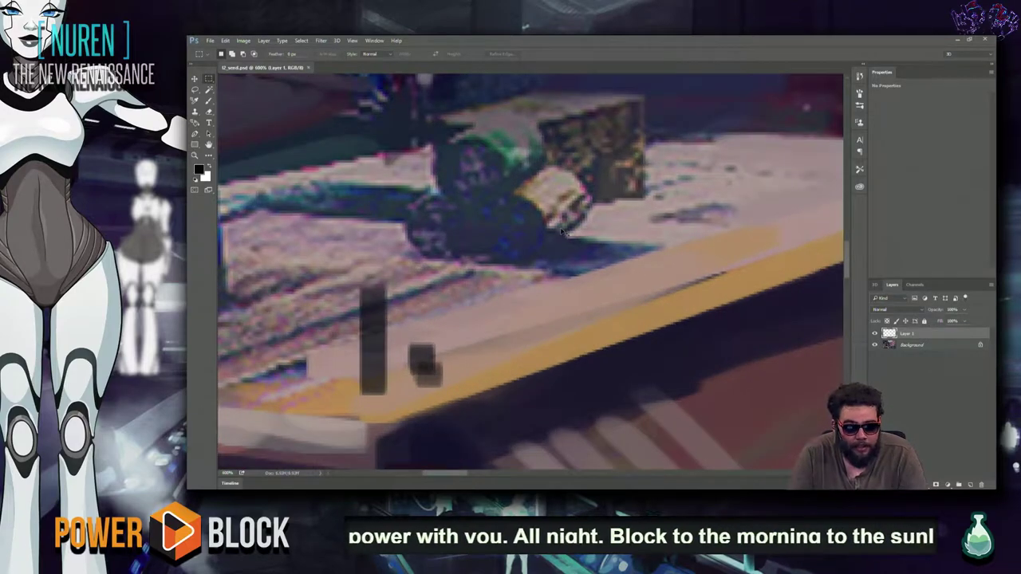
pyautogui.hotkey('alt', 'Tab')
pyautogui.click(242, 84)
pyautogui.moveTo(547, 279)
pyautogui.mouseDown()
pyautogui.moveTo(614, 317)
pyautogui.moveTo(614, 183)
pyautogui.mouseUp()
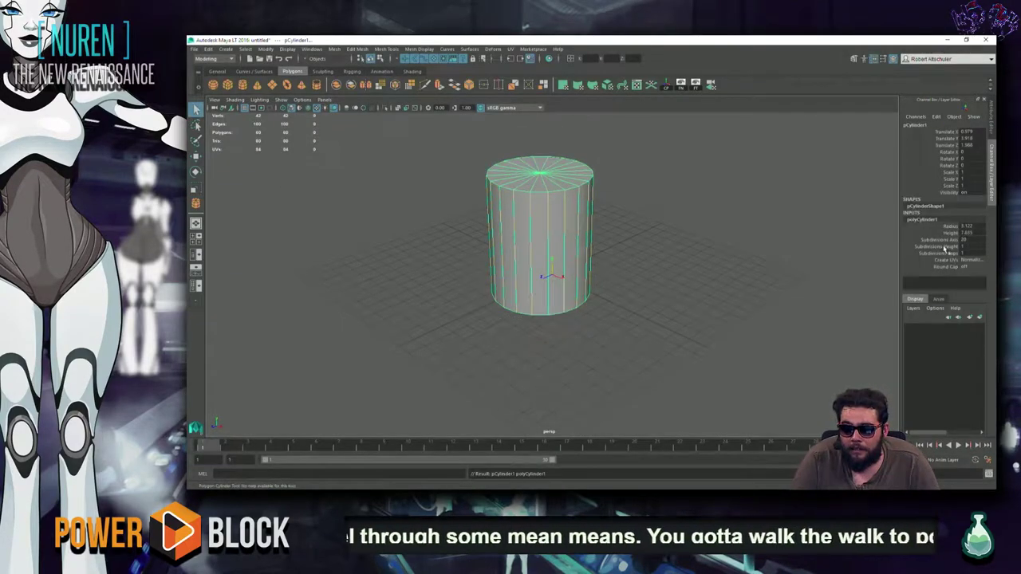
# Step: Set the cylinder's Subdivisions Height to 5
pyautogui.write('5')
pyautogui.press('Return')
pyautogui.press('q')
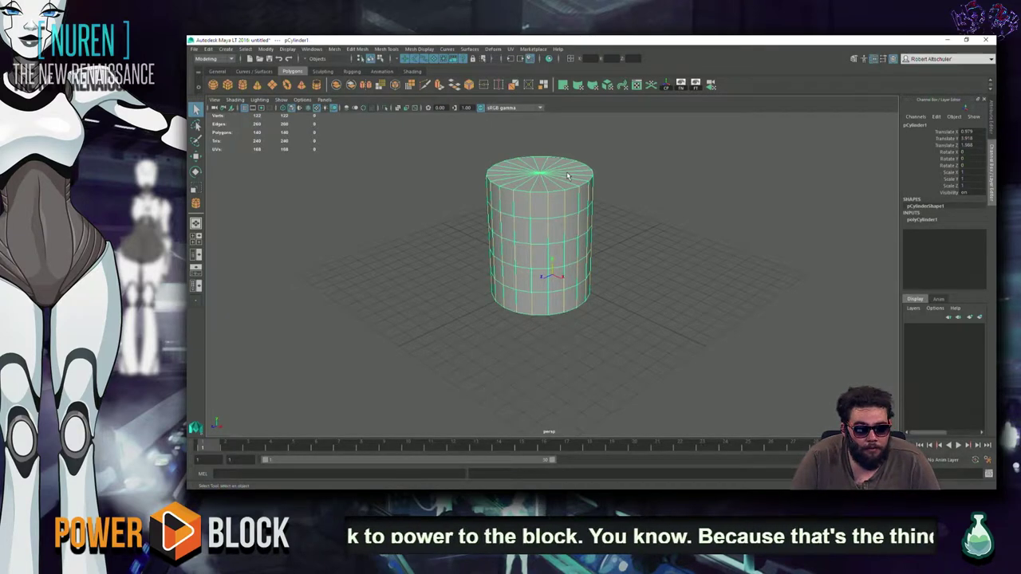
# Step: In front view, scale the top and bottom vertex rows inward and the middle rows outward
pyautogui.press('space')
pyautogui.press('space')
pyautogui.moveTo(713, 203); pyautogui.dragTo(714, 231)
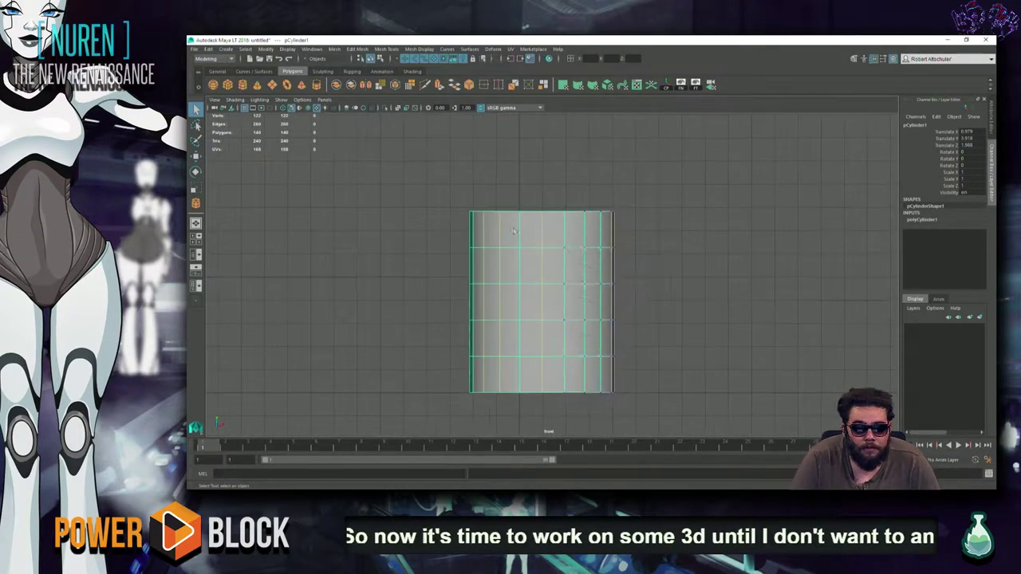
pyautogui.press('F9')
pyautogui.moveTo(661, 166); pyautogui.dragTo(391, 391)
pyautogui.press('t')
pyautogui.press('r')
pyautogui.moveTo(434, 300); pyautogui.dragTo(426, 304, button='middle')
pyautogui.moveTo(426, 270); pyautogui.dragTo(729, 331)
pyautogui.moveTo(707, 313); pyautogui.dragTo(713, 312, button='middle')
pyautogui.click(669, 263)
# Step: Bevel the ring of edges around the barrel's bottom rim
pyautogui.press('space')
pyautogui.press('space')
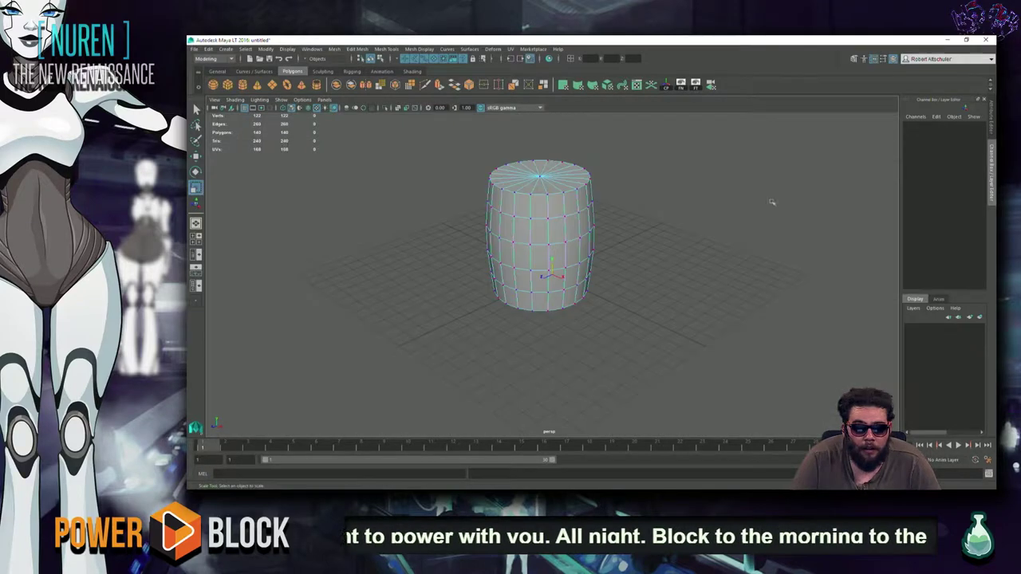
pyautogui.scroll(5, 592, 251)
pyautogui.moveTo(619, 181)
pyautogui.mouseDown(button='right')
pyautogui.moveTo(632, 197)
pyautogui.moveTo(622, 217)
pyautogui.mouseUp(button='right')
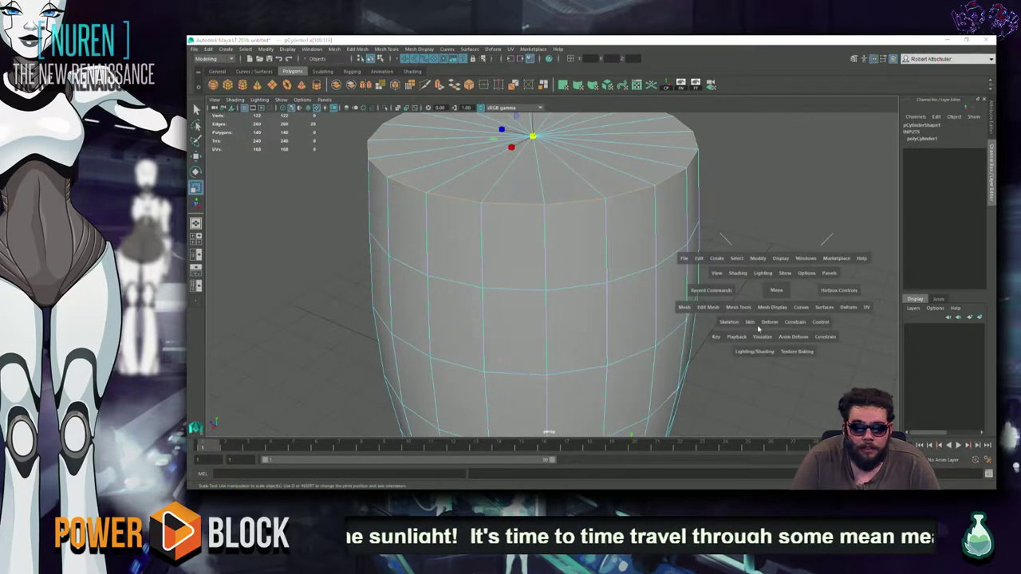
pyautogui.click(750, 321)
pyautogui.keyDown('alt'); pyautogui.moveTo(738, 299); pyautogui.dragTo(697, 235); pyautogui.keyUp('alt')
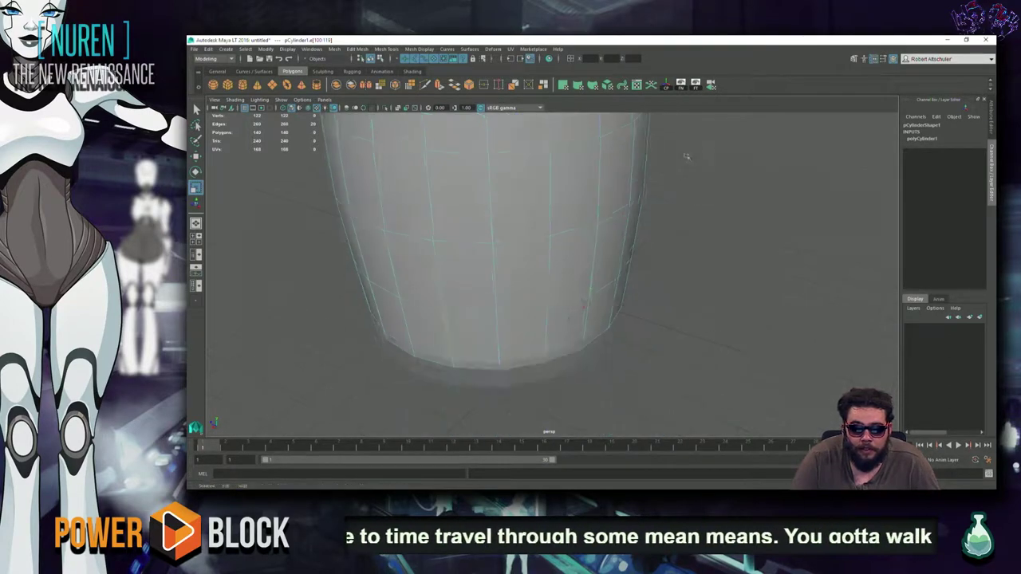
pyautogui.click(558, 232)
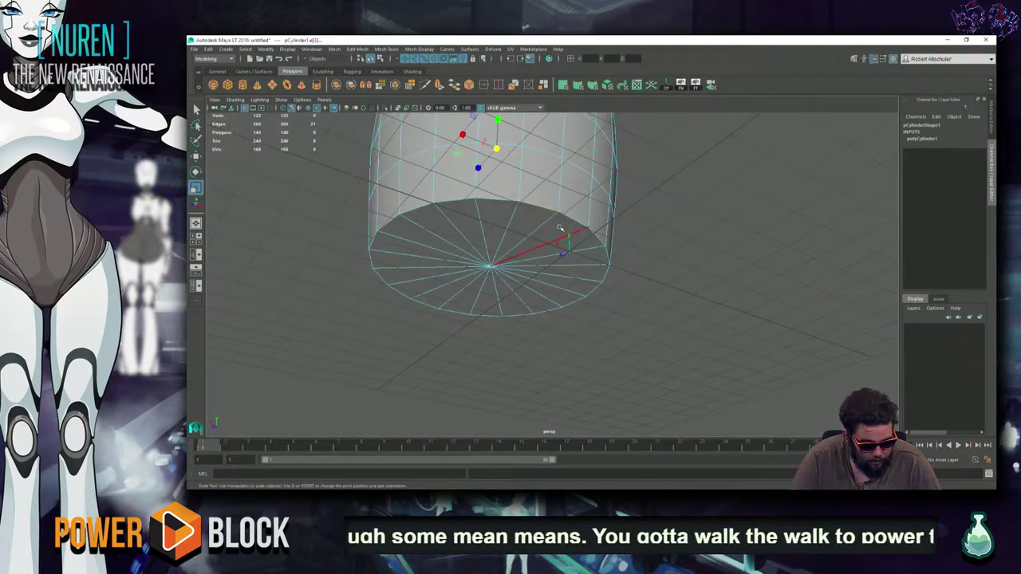
pyautogui.keyDown('alt'); pyautogui.moveTo(597, 231); pyautogui.dragTo(593, 247); pyautogui.keyUp('alt')
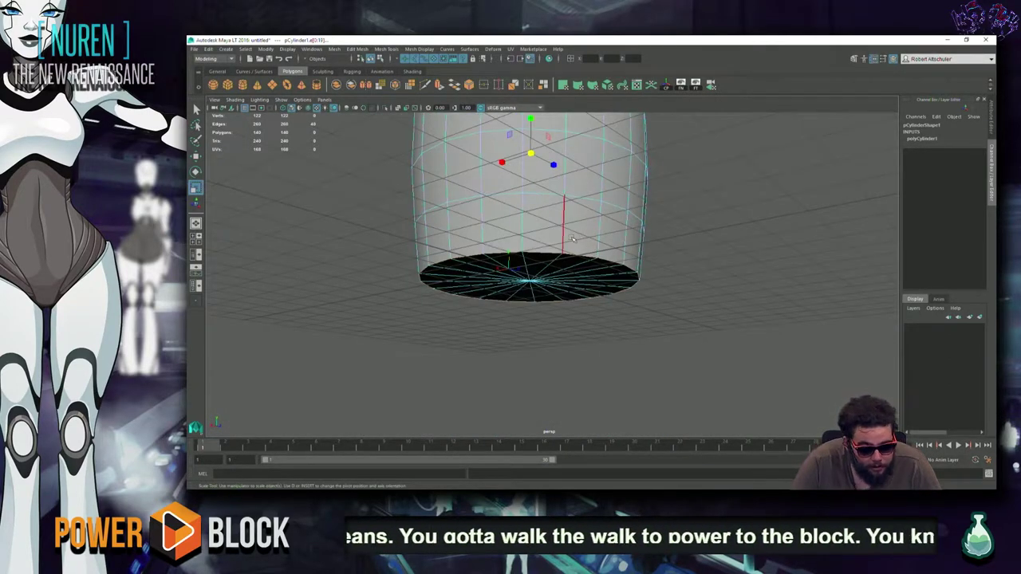
pyautogui.keyDown('alt'); pyautogui.moveTo(763, 205); pyautogui.dragTo(720, 242); pyautogui.keyUp('alt')
pyautogui.keyDown('shift'); pyautogui.rightClick(722, 243); pyautogui.keyUp('shift')
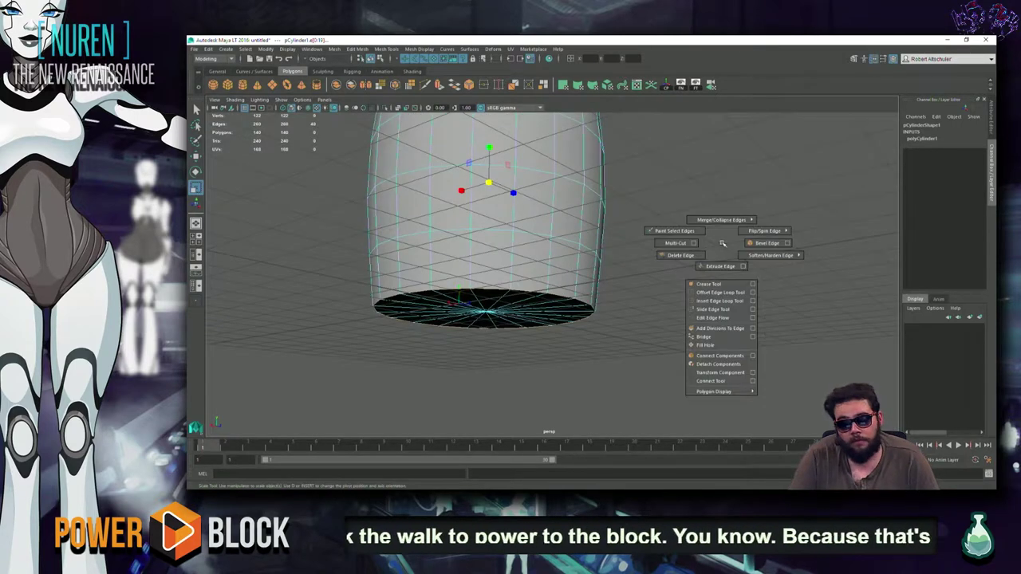
pyautogui.click(766, 242)
# Step: Orbit around the bevelled barrel to review its rounded shape
pyautogui.moveTo(624, 298)
pyautogui.keyDown('alt'); pyautogui.mouseDown()
pyautogui.moveTo(539, 308)
pyautogui.moveTo(592, 232)
pyautogui.mouseUp(); pyautogui.keyUp('alt')
pyautogui.moveTo(593, 239); pyautogui.dragTo(593, 199, button='right')
pyautogui.moveTo(592, 199)
pyautogui.keyDown('alt'); pyautogui.mouseDown()
pyautogui.moveTo(726, 328)
pyautogui.moveTo(606, 271)
pyautogui.mouseUp(); pyautogui.keyUp('alt')
pyautogui.click(587, 264)
pyautogui.press('F3')
pyautogui.click(636, 210)
pyautogui.click(576, 256)
pyautogui.click(721, 342)
pyautogui.moveTo(720, 343)
pyautogui.keyDown('alt'); pyautogui.mouseDown()
pyautogui.moveTo(487, 346)
pyautogui.moveTo(390, 360)
pyautogui.mouseUp(); pyautogui.keyUp('alt')
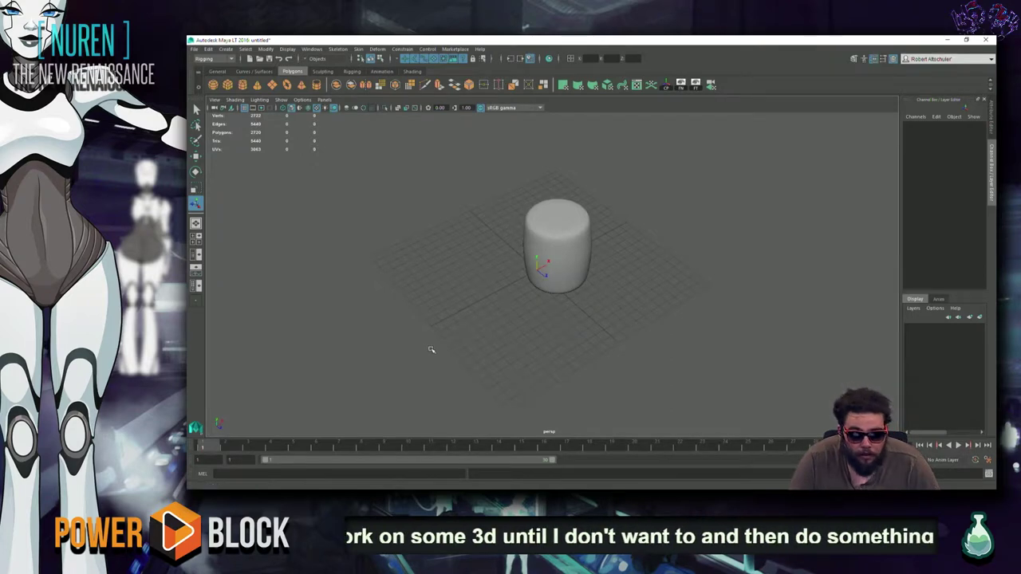
# Step: Select a horizontal band of barrel faces and try an extrusion, then undo it
pyautogui.hotkey('alt', 'Tab')
pyautogui.hotkey('alt', 'Tab')
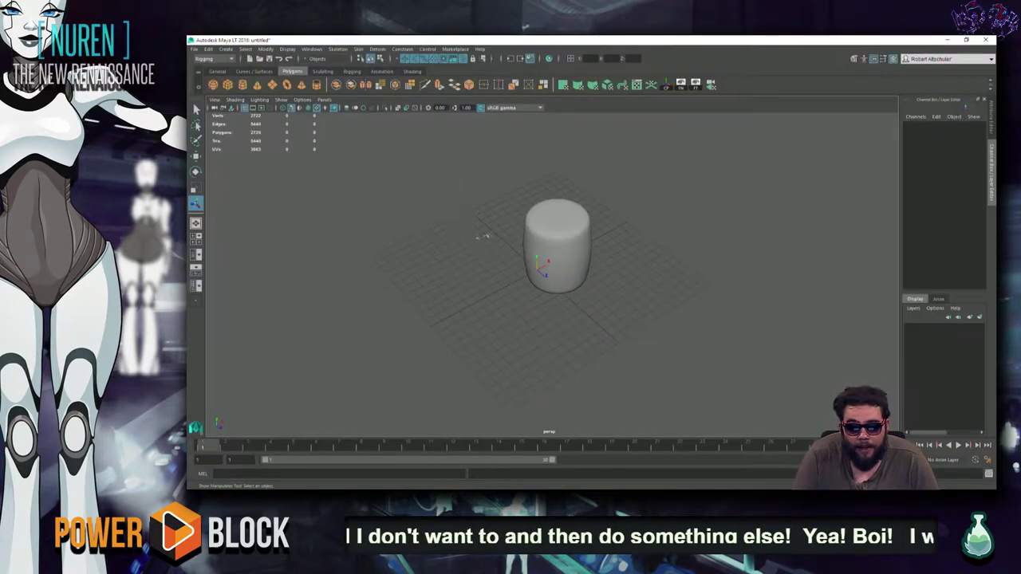
pyautogui.keyDown('alt'); pyautogui.moveTo(497, 210); pyautogui.dragTo(707, 228, button='right'); pyautogui.keyUp('alt')
pyautogui.click(694, 232)
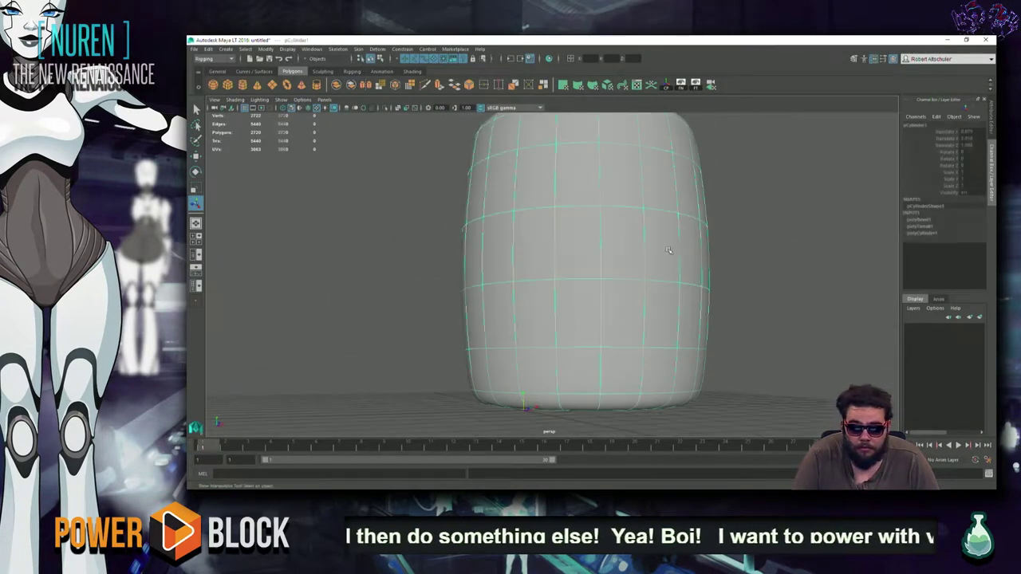
pyautogui.rightClick(668, 239)
pyautogui.keyDown('alt'); pyautogui.moveTo(666, 241); pyautogui.dragTo(749, 253); pyautogui.keyUp('alt')
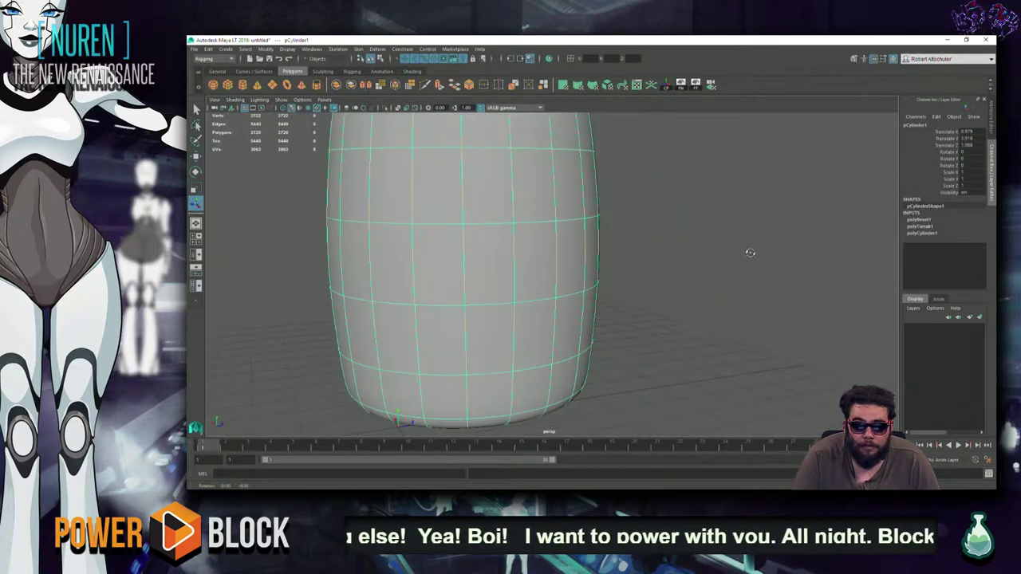
pyautogui.keyDown('alt'); pyautogui.moveTo(598, 232); pyautogui.dragTo(556, 267, button='right'); pyautogui.keyUp('alt')
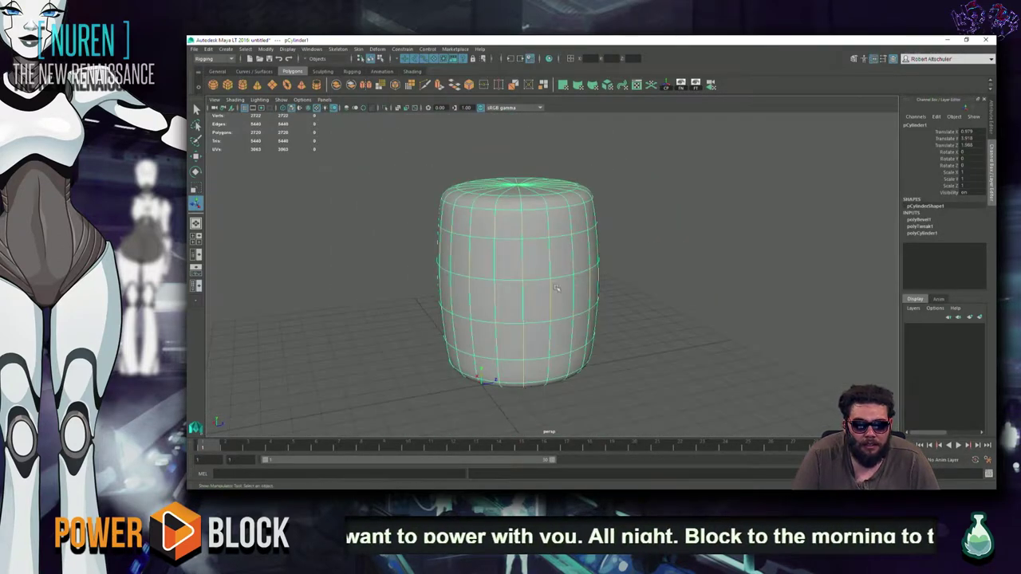
pyautogui.rightClick(555, 266)
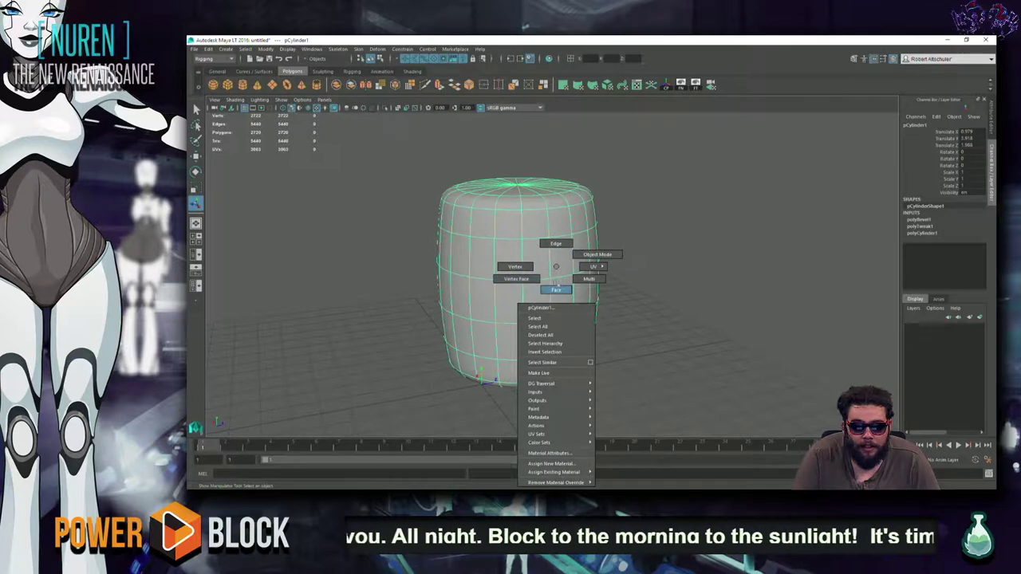
pyautogui.click(565, 290)
pyautogui.keyDown('alt'); pyautogui.moveTo(565, 290); pyautogui.dragTo(675, 271); pyautogui.keyUp('alt')
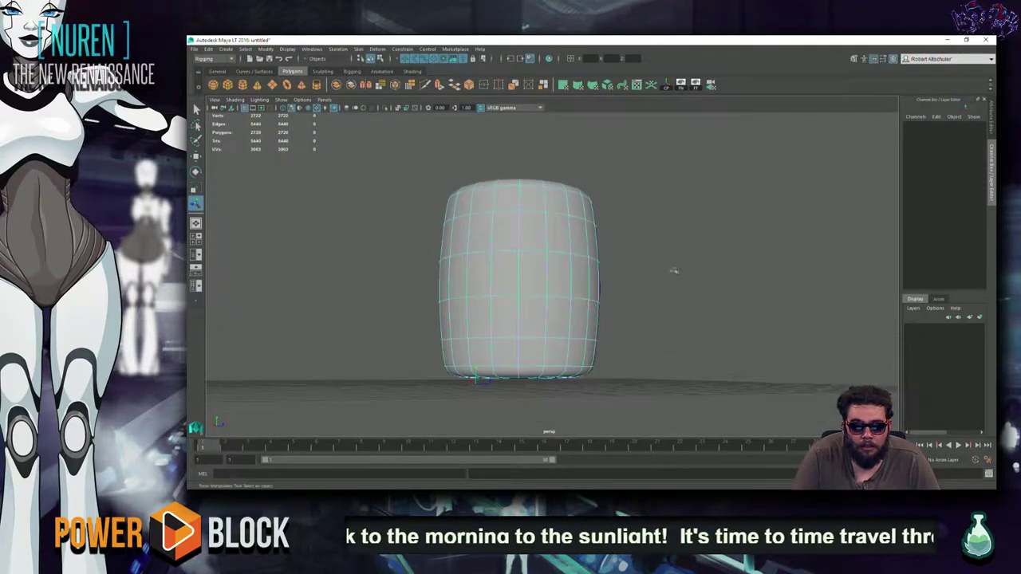
pyautogui.moveTo(346, 277); pyautogui.dragTo(594, 281)
pyautogui.keyDown('shift'); pyautogui.moveTo(597, 277); pyautogui.dragTo(607, 295, button='right'); pyautogui.keyUp('shift')
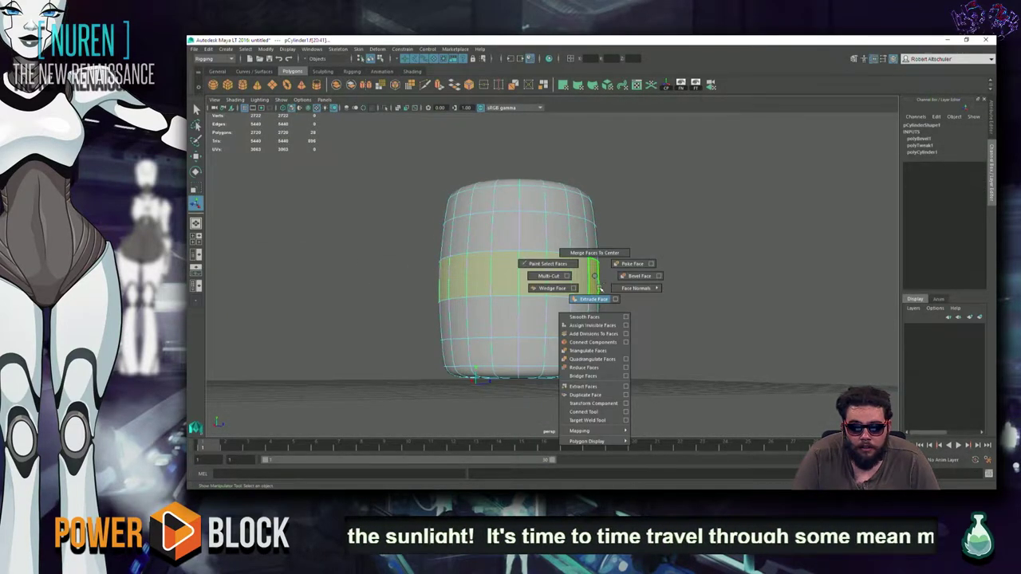
pyautogui.scroll(5, 607, 295)
pyautogui.scroll(3, 559, 291)
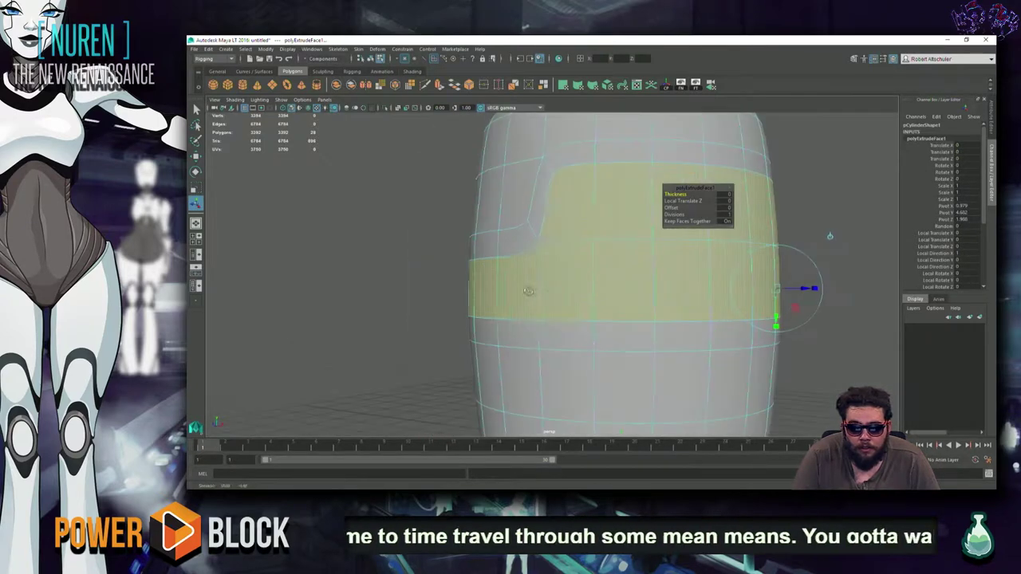
pyautogui.hotkey('ctrl', 'z')
# Step: Reselect a band of faces around the barrel's middle in face mode
pyautogui.keyDown('alt'); pyautogui.moveTo(578, 289); pyautogui.dragTo(519, 299); pyautogui.keyUp('alt')
pyautogui.moveTo(357, 163); pyautogui.dragTo(896, 201)
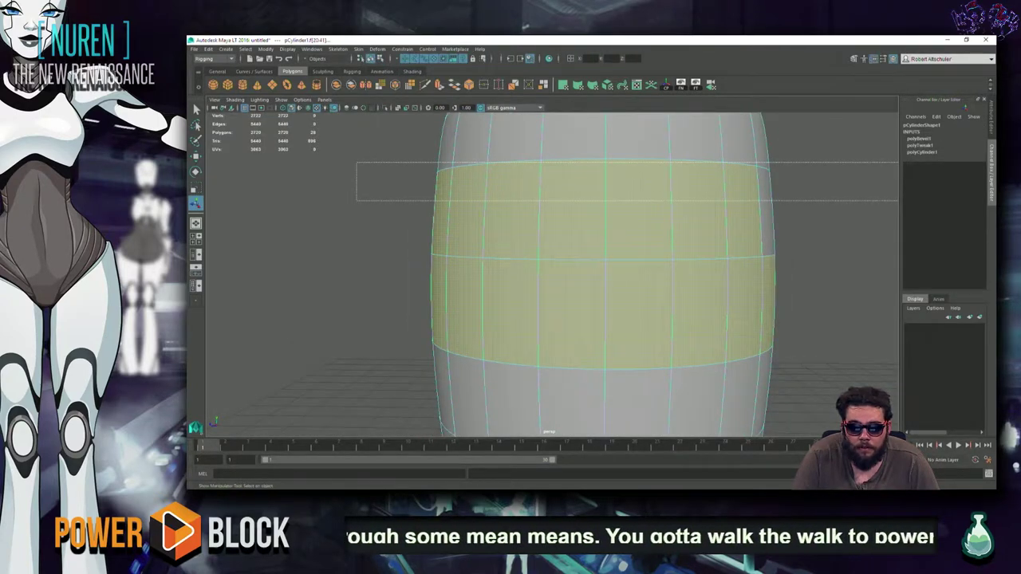
pyautogui.keyDown('alt'); pyautogui.moveTo(812, 180); pyautogui.dragTo(584, 169); pyautogui.keyUp('alt')
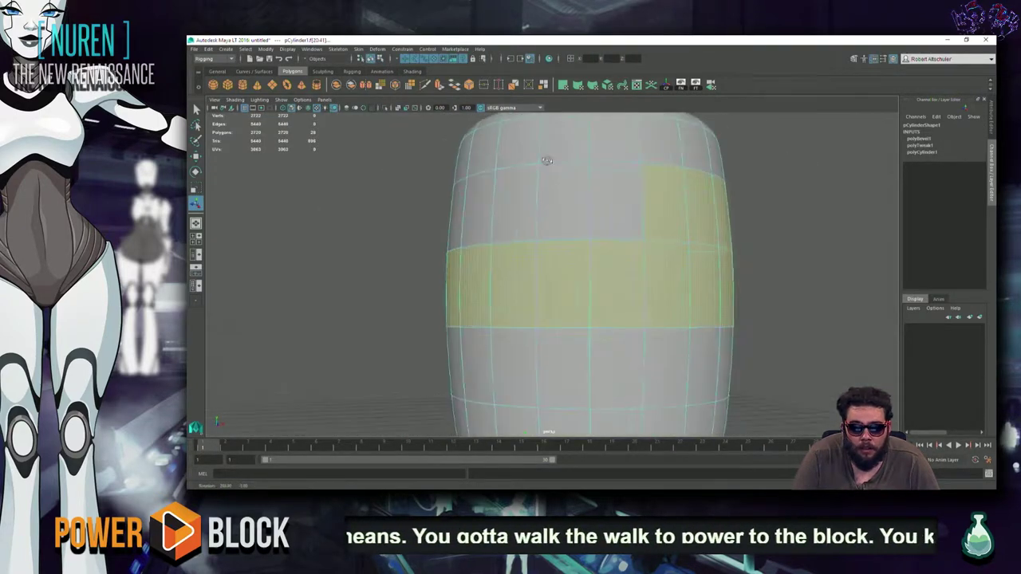
pyautogui.moveTo(788, 200); pyautogui.dragTo(793, 221)
pyautogui.scroll(5, 793, 221)
pyautogui.scroll(-4, 790, 215)
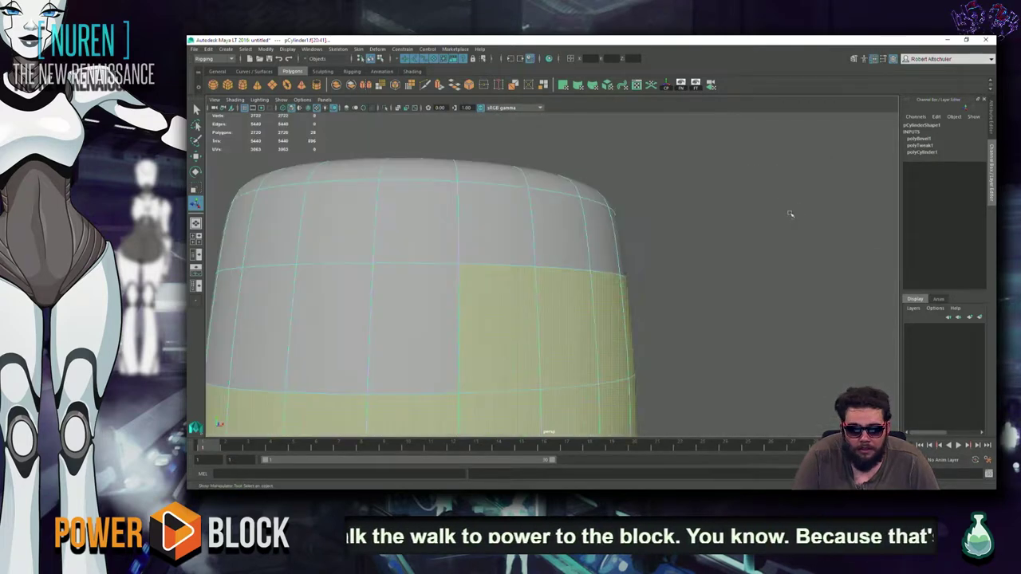
pyautogui.scroll(-2, 715, 295)
pyautogui.scroll(-2, 466, 348)
pyautogui.moveTo(676, 242)
pyautogui.keyDown('alt'); pyautogui.mouseDown()
pyautogui.moveTo(575, 248)
pyautogui.moveTo(514, 269)
pyautogui.mouseUp(); pyautogui.keyUp('alt')
pyautogui.moveTo(750, 293); pyautogui.dragTo(760, 286)
pyautogui.click(760, 286)
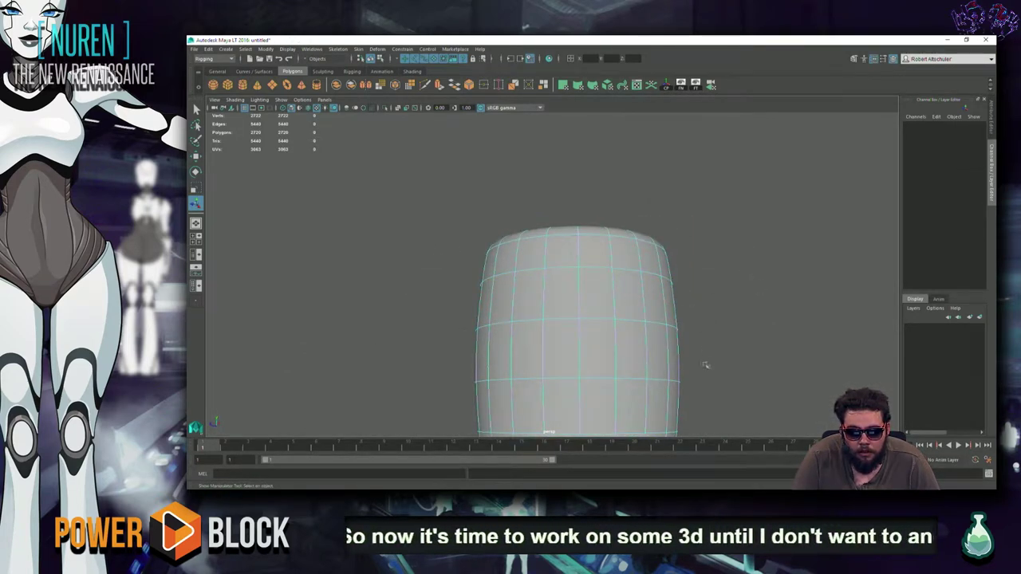
pyautogui.moveTo(527, 266); pyautogui.dragTo(529, 292, button='right')
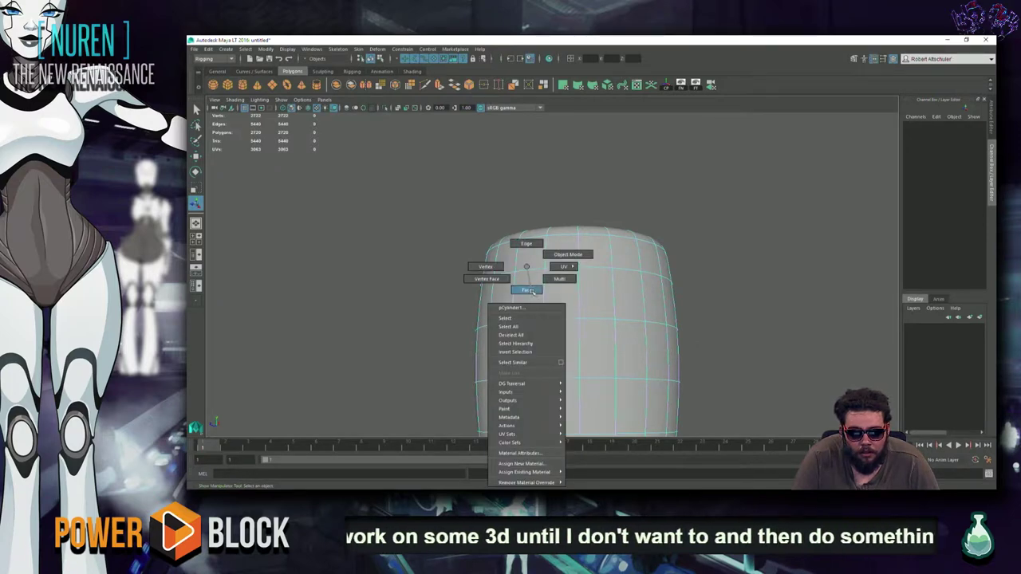
pyautogui.click(559, 344)
pyautogui.moveTo(428, 349)
pyautogui.mouseDown()
pyautogui.moveTo(730, 350)
pyautogui.moveTo(729, 376)
pyautogui.moveTo(428, 376)
pyautogui.moveTo(531, 282)
pyautogui.mouseUp()
# Step: Extrude the middle face band outward and stretch it taller into a raised hoop
pyautogui.keyDown('shift'); pyautogui.moveTo(531, 282); pyautogui.dragTo(547, 309, button='right'); pyautogui.keyUp('shift')
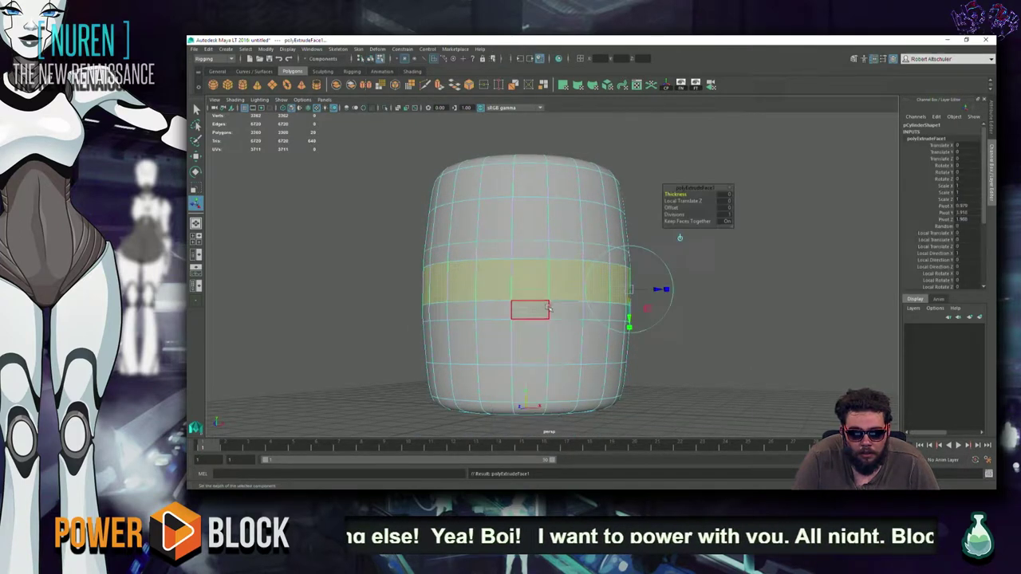
pyautogui.keyDown('alt'); pyautogui.moveTo(547, 309); pyautogui.dragTo(606, 315); pyautogui.keyUp('alt')
pyautogui.scroll(3, 742, 335)
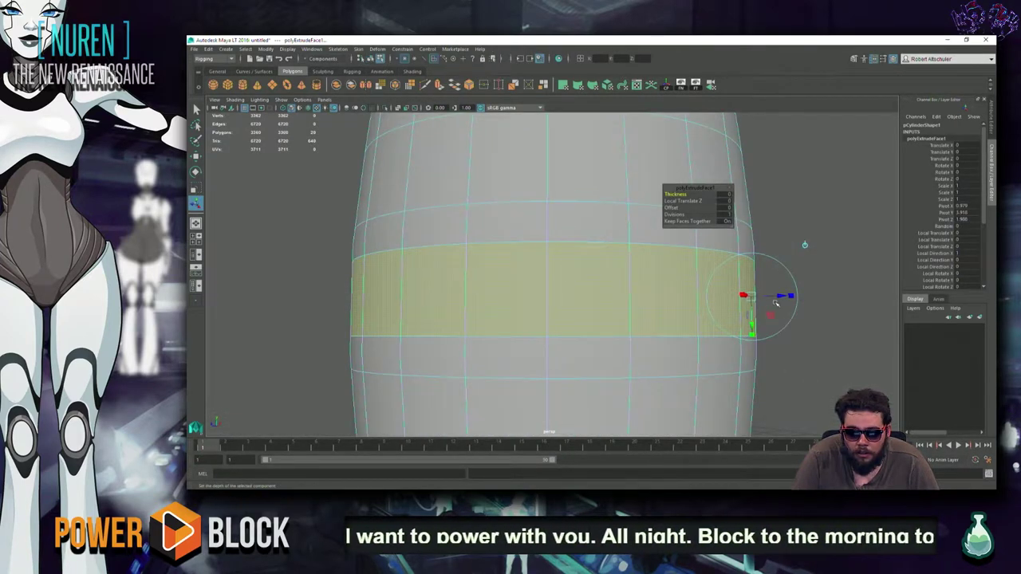
pyautogui.moveTo(780, 298); pyautogui.dragTo(794, 297)
pyautogui.moveTo(764, 331); pyautogui.dragTo(762, 361)
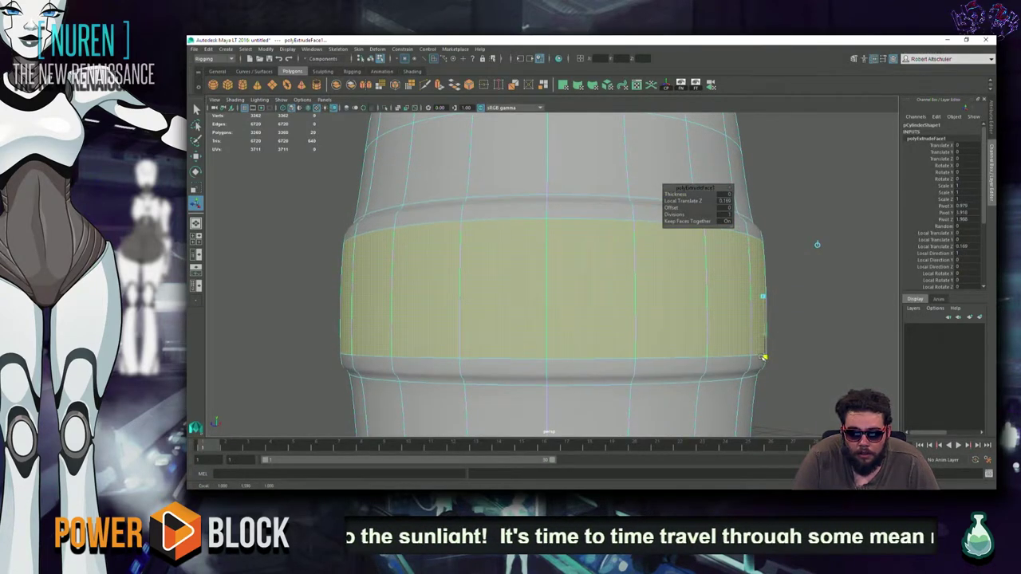
pyautogui.moveTo(705, 262); pyautogui.dragTo(730, 239, button='right')
pyautogui.click(862, 228)
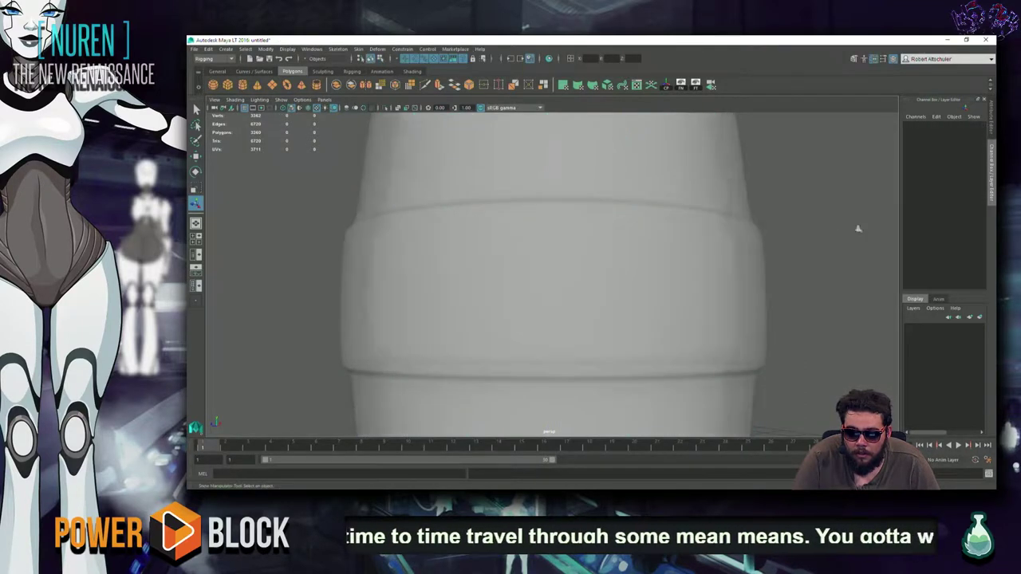
pyautogui.scroll(-5, 861, 228)
pyautogui.scroll(-5, 577, 415)
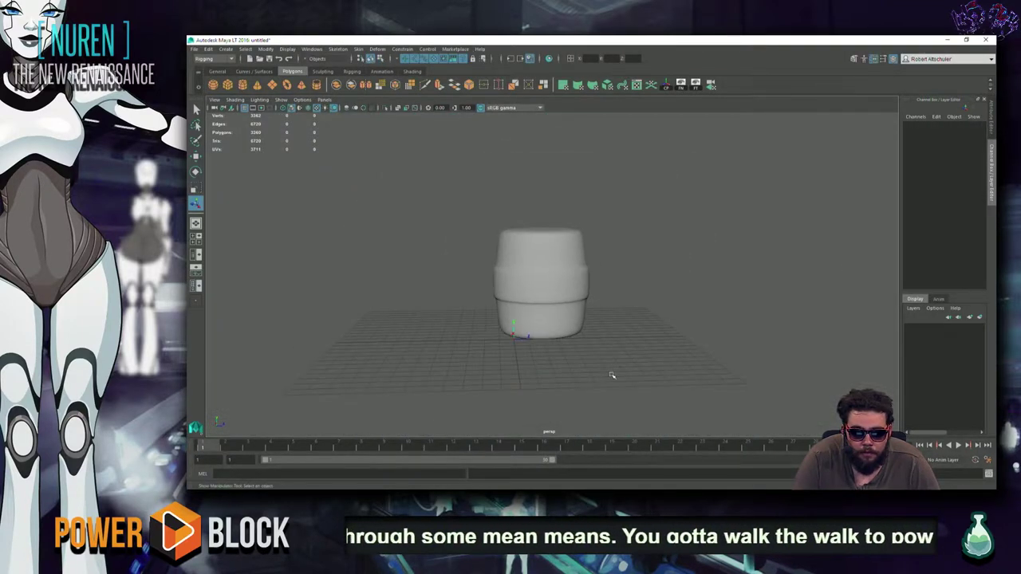
# Step: Center the barrel on the grid origin by setting its Translate X to 0
pyautogui.hotkey('ctrl', 'shift', 's')
pyautogui.press('Escape')
pyautogui.press('t')
pyautogui.click(562, 238)
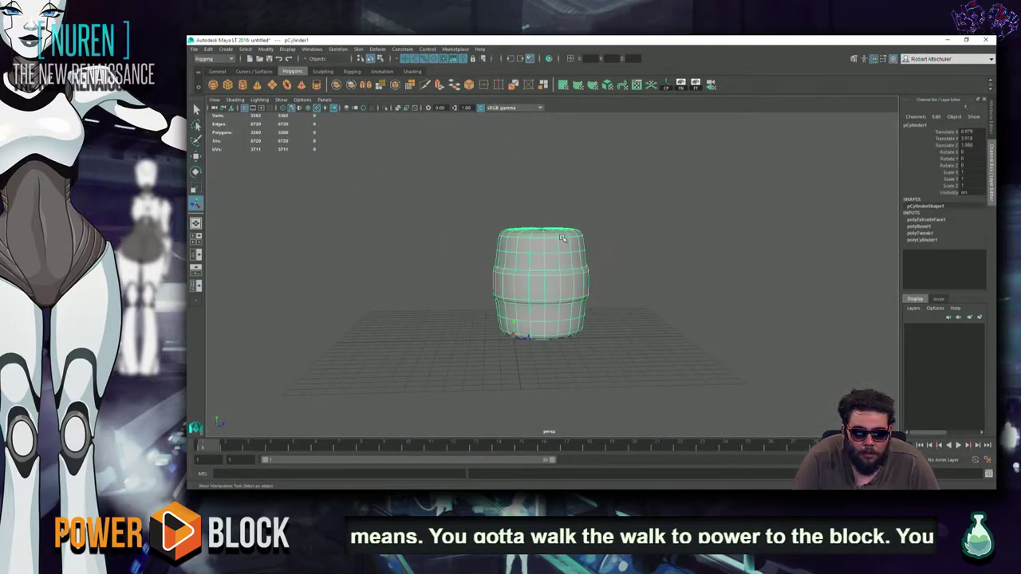
pyautogui.click(966, 132)
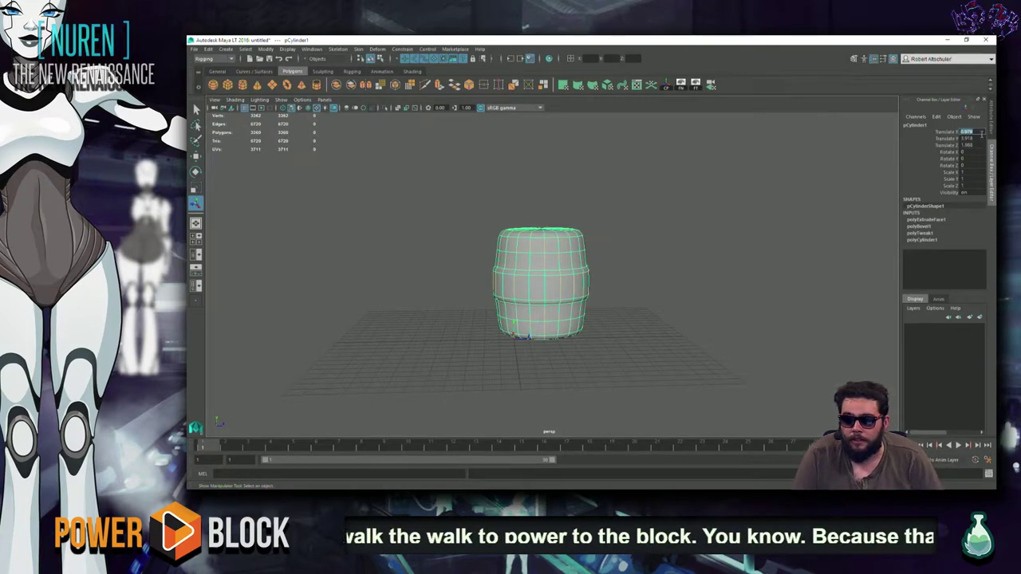
pyautogui.write('0')
pyautogui.press('Return')
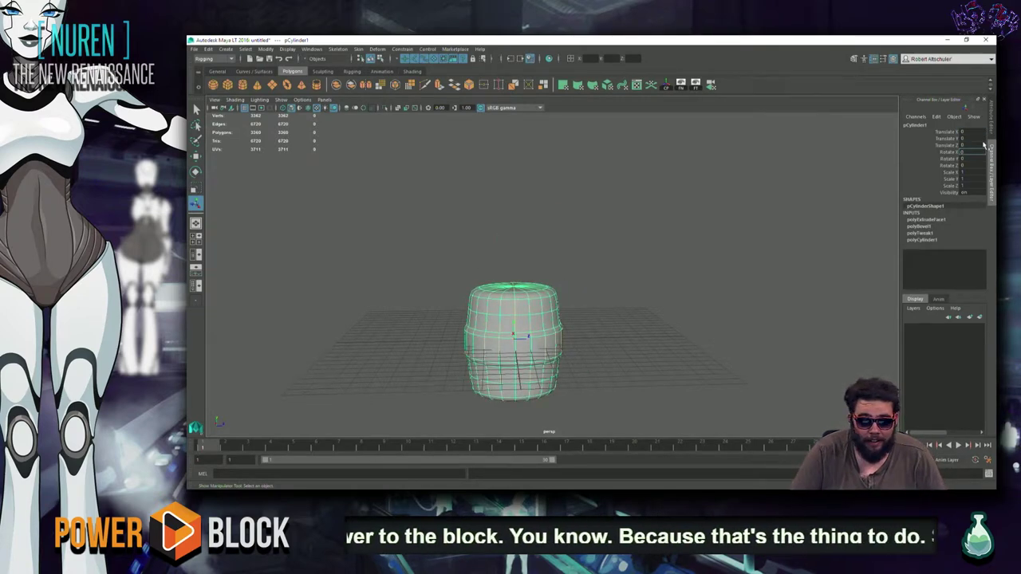
# Step: Frame the barrel and switch it to face selection in the four-view layout
pyautogui.click(711, 237)
pyautogui.click(484, 349)
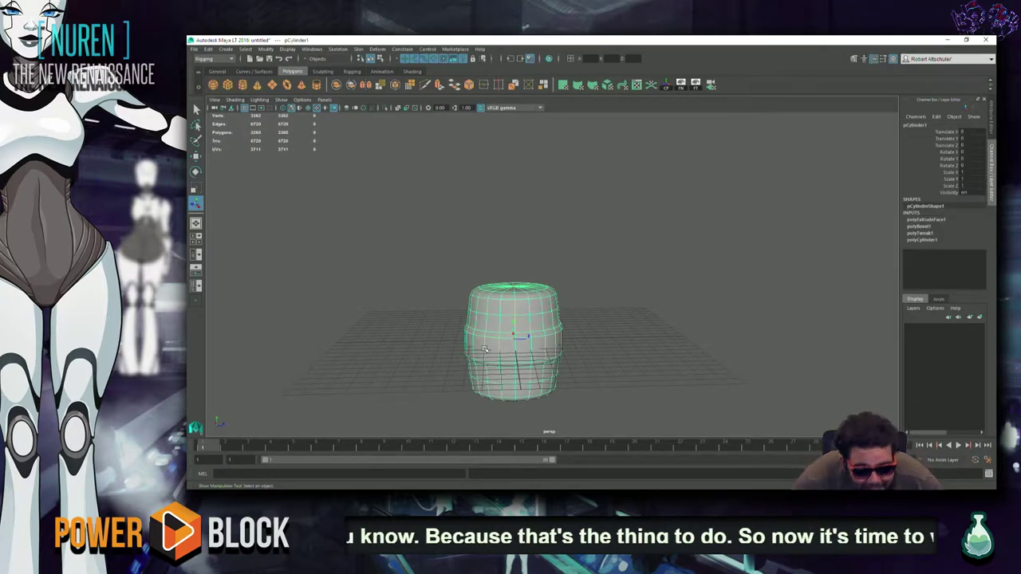
pyautogui.press('f')
pyautogui.keyDown('alt'); pyautogui.moveTo(484, 348); pyautogui.dragTo(389, 344); pyautogui.keyUp('alt')
pyautogui.scroll(-3, 389, 344)
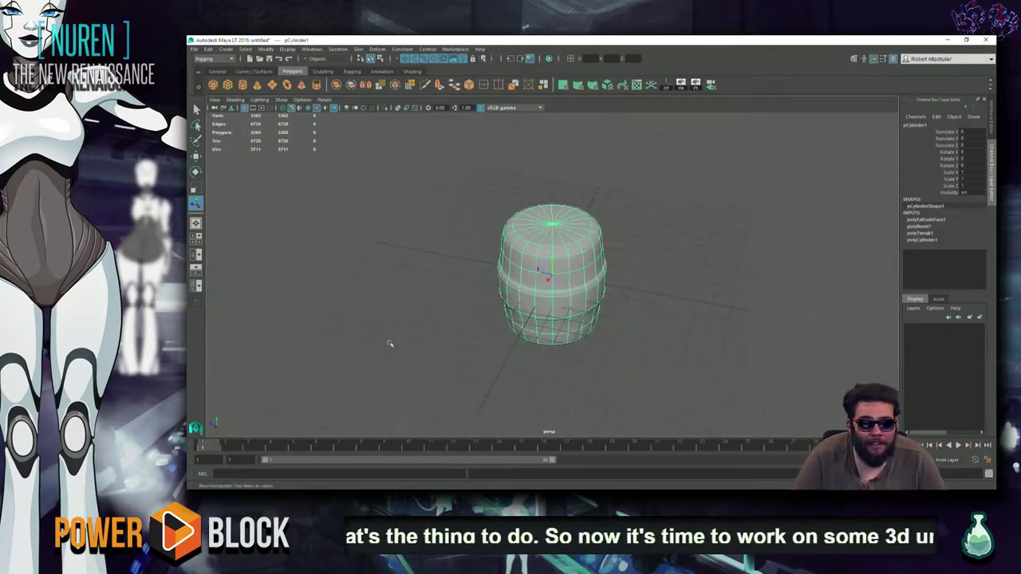
pyautogui.click(389, 343)
pyautogui.moveTo(553, 236); pyautogui.dragTo(545, 233, button='right')
pyautogui.keyDown('alt'); pyautogui.moveTo(546, 233); pyautogui.dragTo(551, 243); pyautogui.keyUp('alt')
pyautogui.press('space')
# Step: Select the bottom cap face ring, extrude it and scale it inward into an inset
pyautogui.press('space')
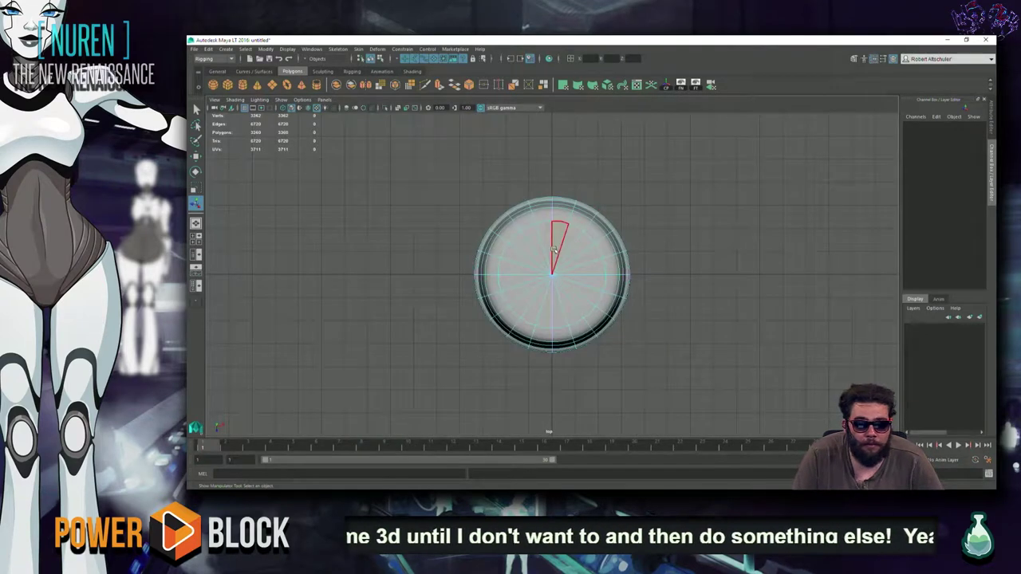
pyautogui.doubleClick(537, 295)
pyautogui.keyDown('alt'); pyautogui.moveTo(665, 313); pyautogui.dragTo(580, 247); pyautogui.keyUp('alt')
pyautogui.keyDown('shift'); pyautogui.moveTo(581, 247); pyautogui.dragTo(618, 249, button='right'); pyautogui.keyUp('shift')
pyautogui.moveTo(631, 208)
pyautogui.keyDown('alt'); pyautogui.mouseDown(button='right')
pyautogui.moveTo(718, 315)
pyautogui.moveTo(764, 309)
pyautogui.mouseUp(button='right'); pyautogui.keyUp('alt')
pyautogui.press('space')
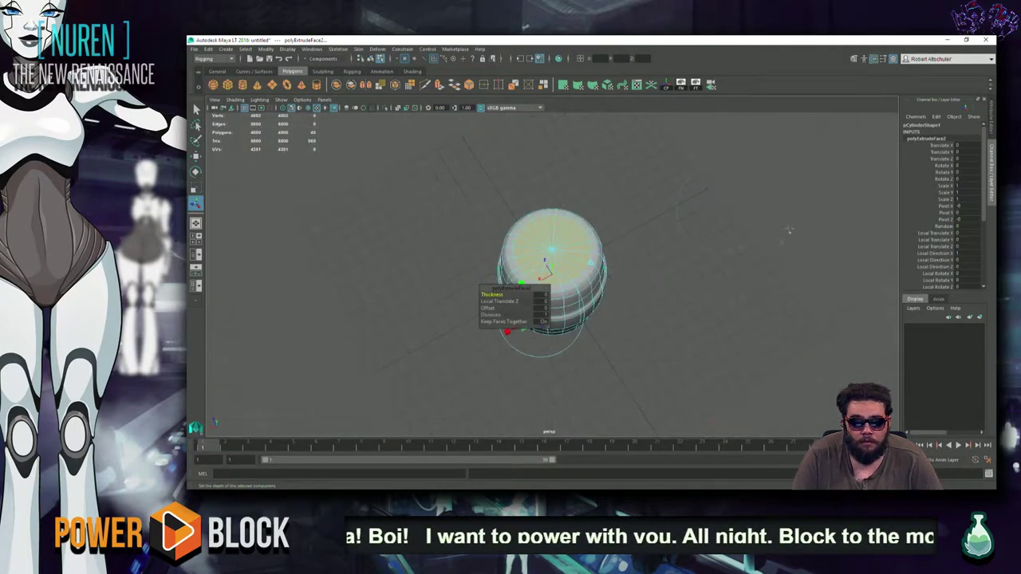
pyautogui.keyDown('alt'); pyautogui.moveTo(717, 263); pyautogui.dragTo(670, 303); pyautogui.keyUp('alt')
pyautogui.keyDown('alt'); pyautogui.moveTo(670, 303); pyautogui.dragTo(642, 319, button='right'); pyautogui.keyUp('alt')
pyautogui.moveTo(642, 321)
pyautogui.keyDown('alt'); pyautogui.mouseDown()
pyautogui.moveTo(730, 303)
pyautogui.moveTo(650, 229)
pyautogui.mouseUp(); pyautogui.keyUp('alt')
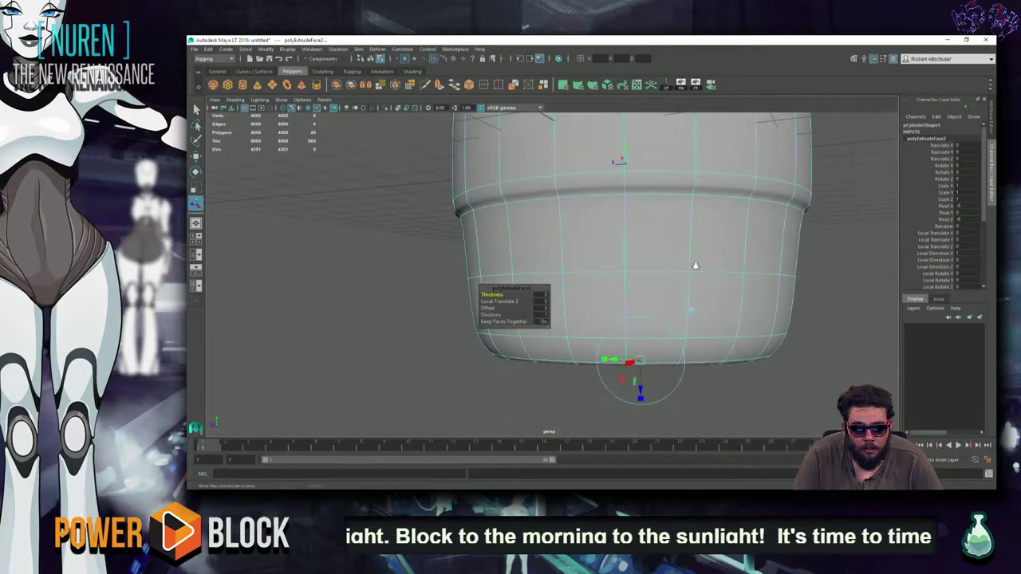
# Step: Recess the inset bottom face to Local Translate Z -0.005, then return to object mode
pyautogui.moveTo(604, 290); pyautogui.dragTo(605, 281)
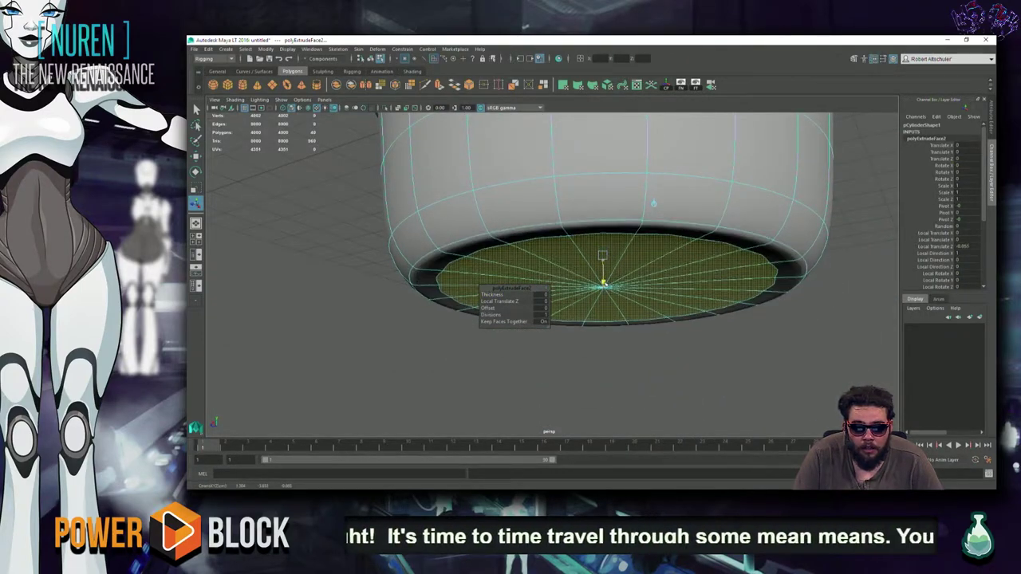
pyautogui.scroll(-5, 662, 308)
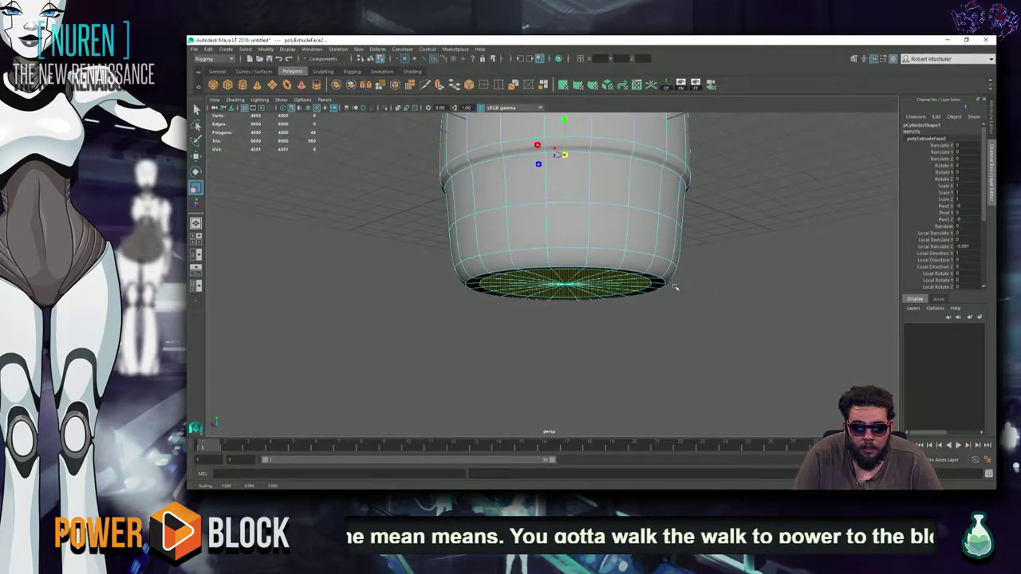
pyautogui.click(733, 284)
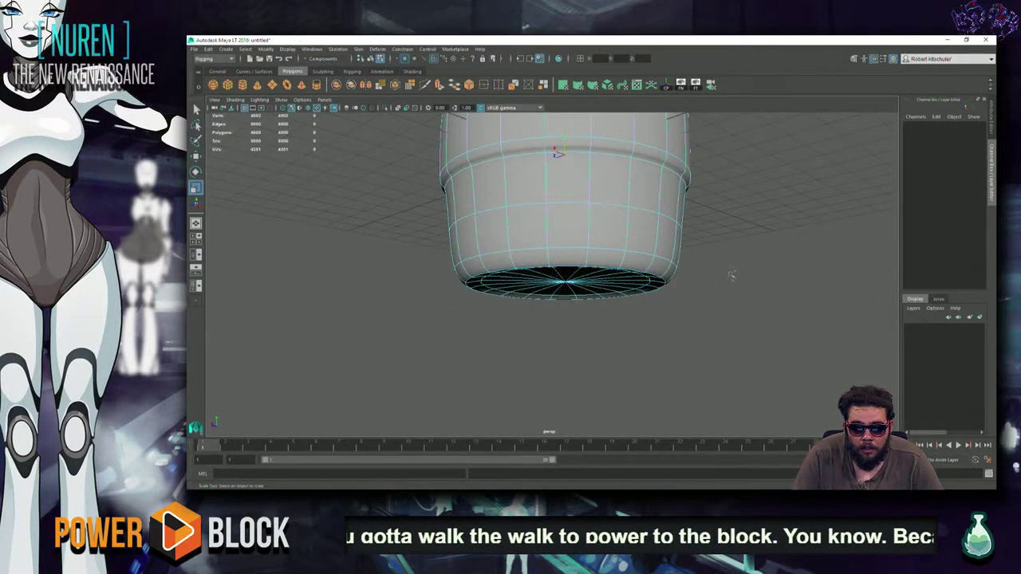
pyautogui.moveTo(670, 223); pyautogui.dragTo(773, 244, button='right')
pyautogui.scroll(-5, 773, 243)
pyautogui.keyDown('alt'); pyautogui.moveTo(773, 243); pyautogui.dragTo(479, 358); pyautogui.keyUp('alt')
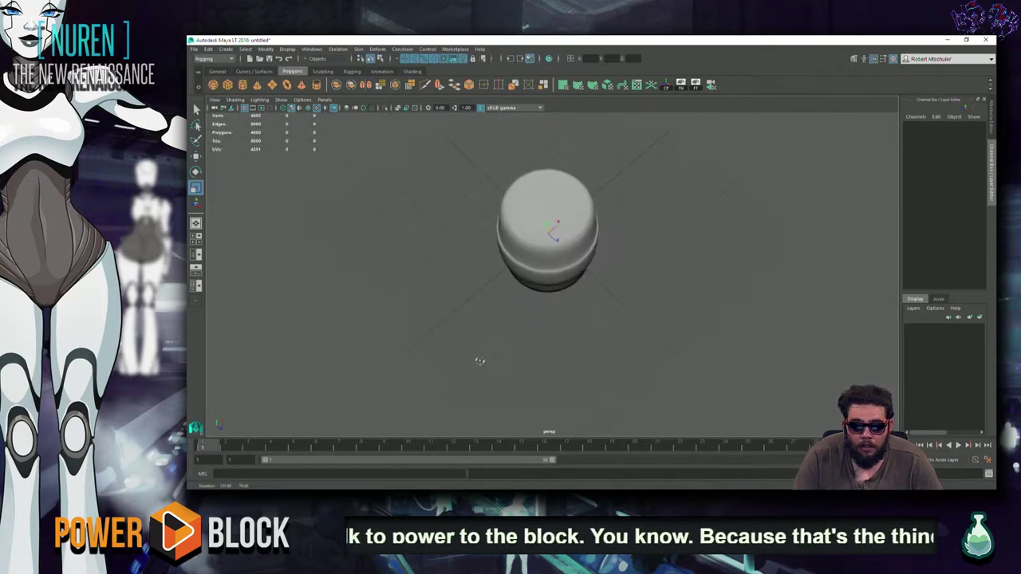
pyautogui.hotkey('ctrl', 'shift', 's')
pyautogui.press('Escape')
# Step: Put the barrel in face mode and select the band of faces near its top
pyautogui.press('r')
pyautogui.moveTo(638, 285)
pyautogui.keyDown('alt'); pyautogui.mouseDown()
pyautogui.moveTo(558, 196)
pyautogui.moveTo(566, 189)
pyautogui.mouseUp(); pyautogui.keyUp('alt')
pyautogui.click(564, 190)
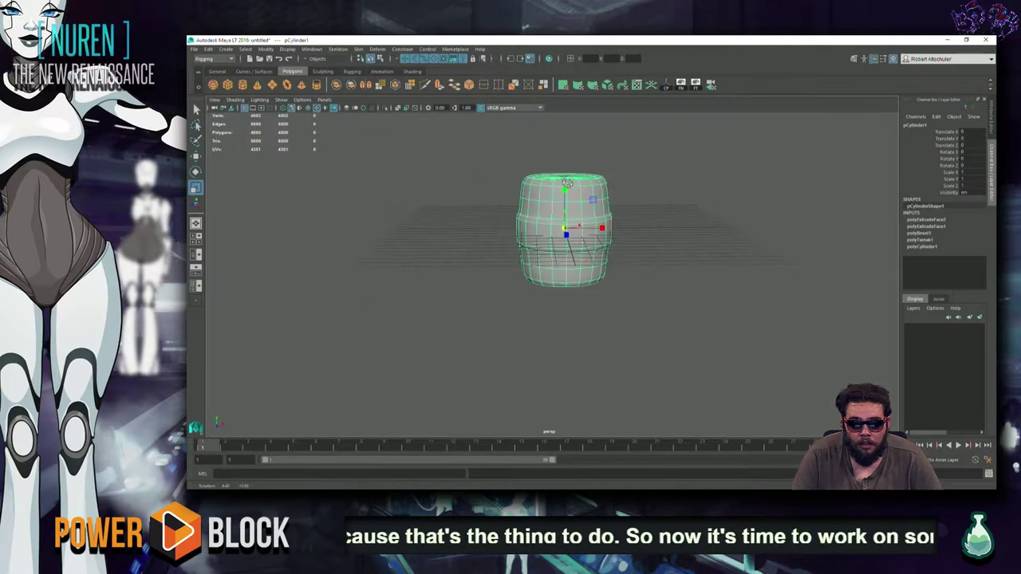
pyautogui.rightClick(566, 189)
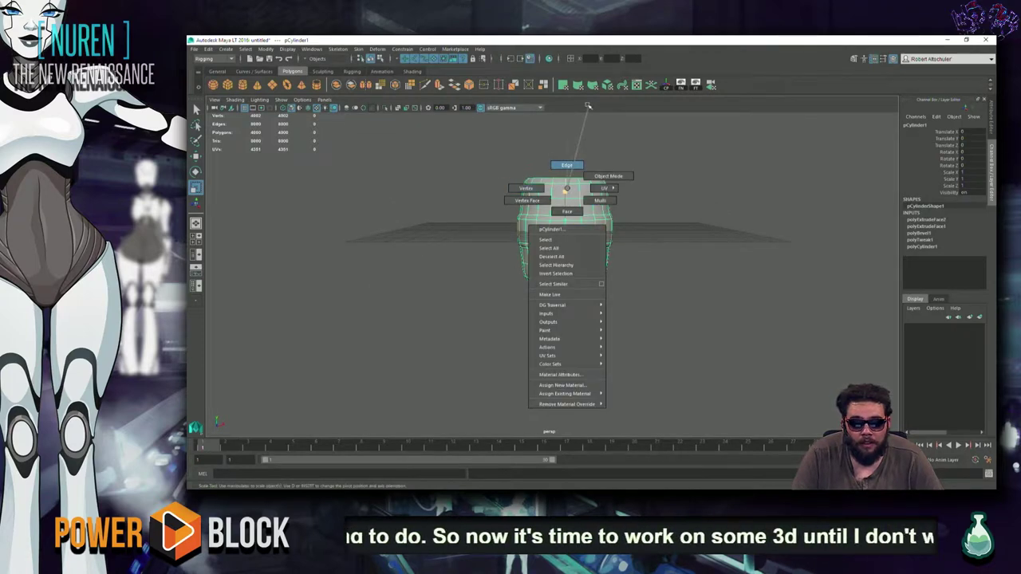
pyautogui.click(492, 182)
pyautogui.rightClick(622, 188)
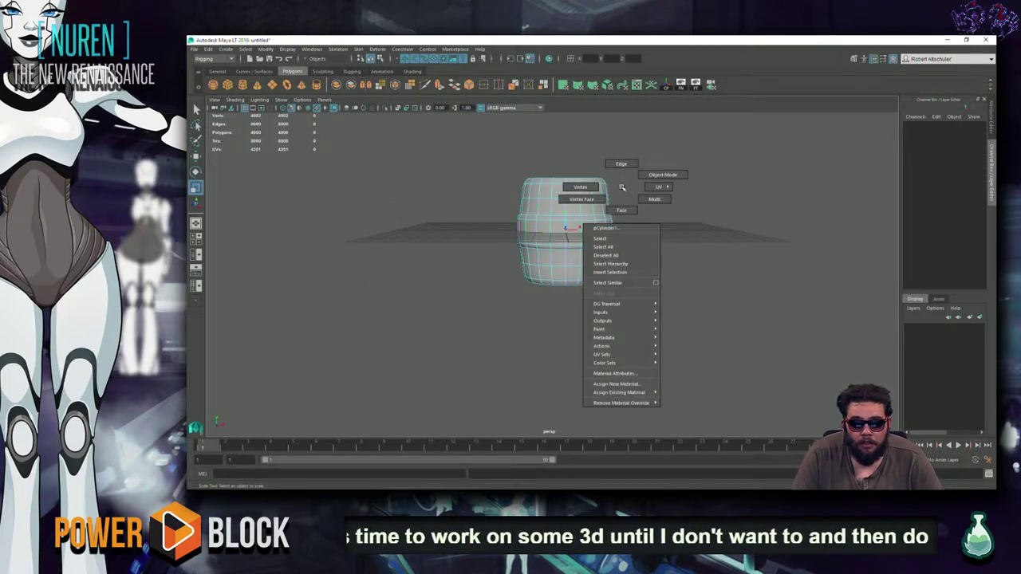
pyautogui.rightClick(618, 187)
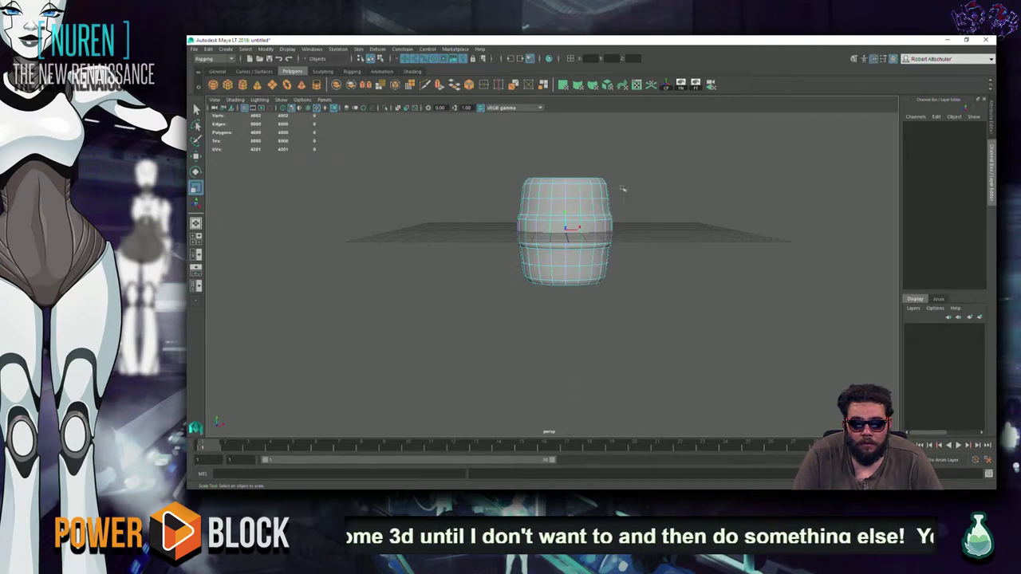
pyautogui.moveTo(457, 192); pyautogui.dragTo(456, 193)
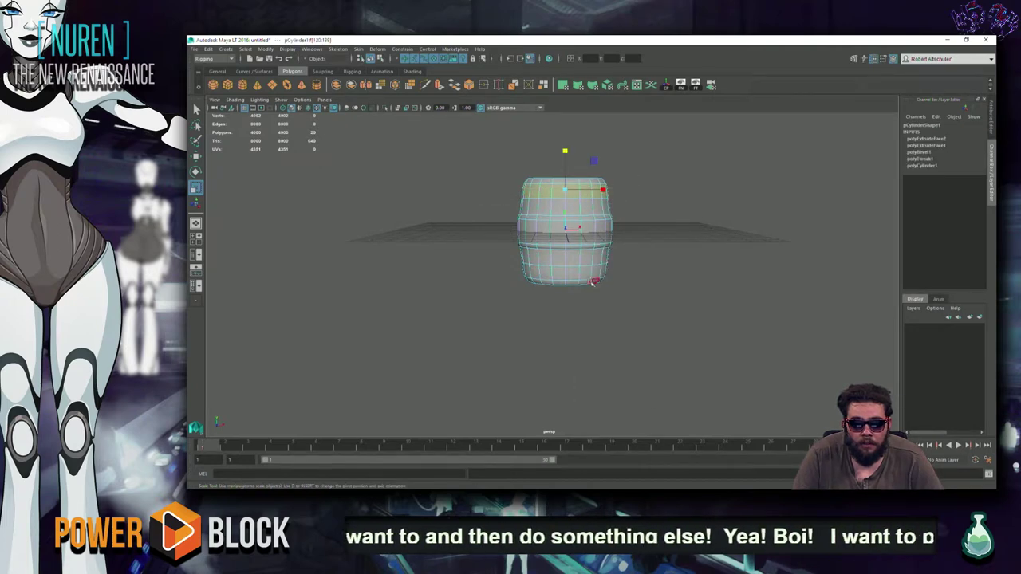
# Step: Add the bottom face band to the selection using the front wireframe view
pyautogui.press('space')
pyautogui.press('space')
pyautogui.press('4')
pyautogui.keyDown('alt'); pyautogui.moveTo(656, 431); pyautogui.dragTo(656, 302, button='middle'); pyautogui.keyUp('alt')
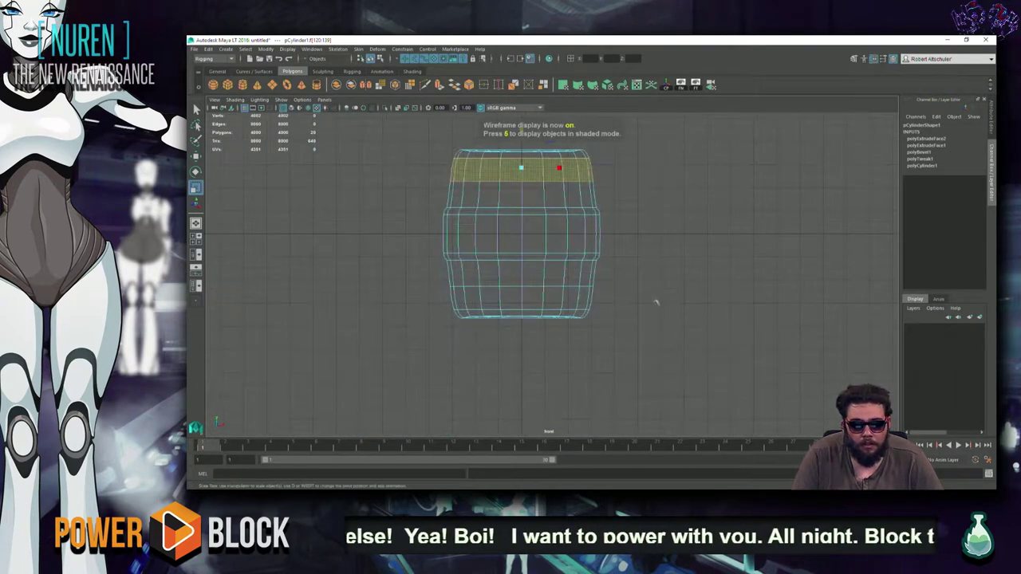
pyautogui.keyDown('shift'); pyautogui.moveTo(471, 301); pyautogui.dragTo(327, 288); pyautogui.keyUp('shift')
pyautogui.keyDown('alt'); pyautogui.moveTo(501, 261); pyautogui.dragTo(484, 298, button='middle'); pyautogui.keyUp('alt')
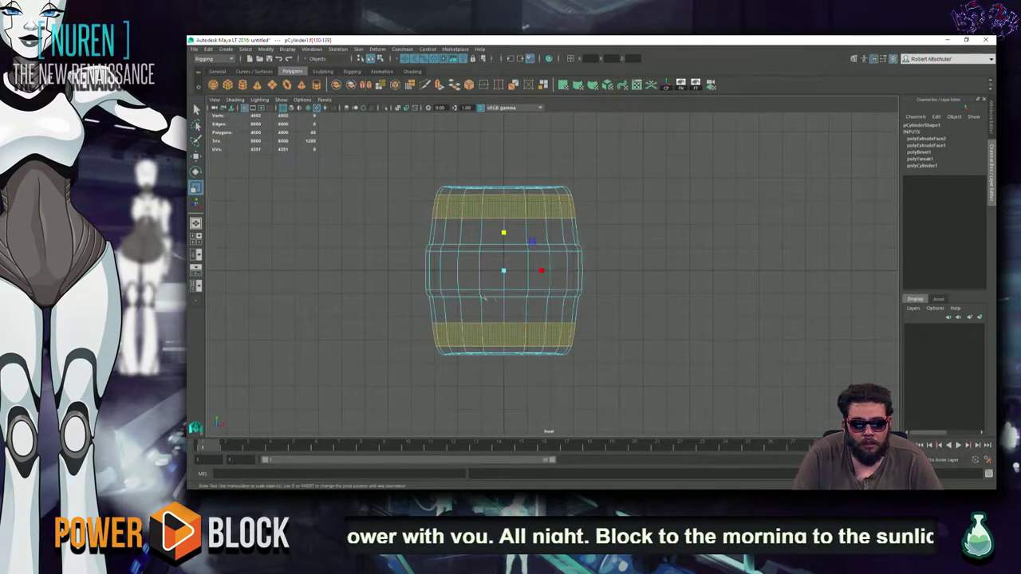
pyautogui.press('5')
pyautogui.scroll(5, 524, 274)
# Step: Extrude the top and bottom bands and push them outward to Local Translate Z 0.129
pyautogui.keyDown('shift'); pyautogui.moveTo(524, 274); pyautogui.dragTo(524, 239, button='right'); pyautogui.keyUp('shift')
pyautogui.moveTo(524, 287)
pyautogui.keyDown('alt'); pyautogui.mouseDown()
pyautogui.moveTo(483, 315)
pyautogui.moveTo(550, 275)
pyautogui.mouseUp(); pyautogui.keyUp('alt')
pyautogui.scroll(5, 483, 315)
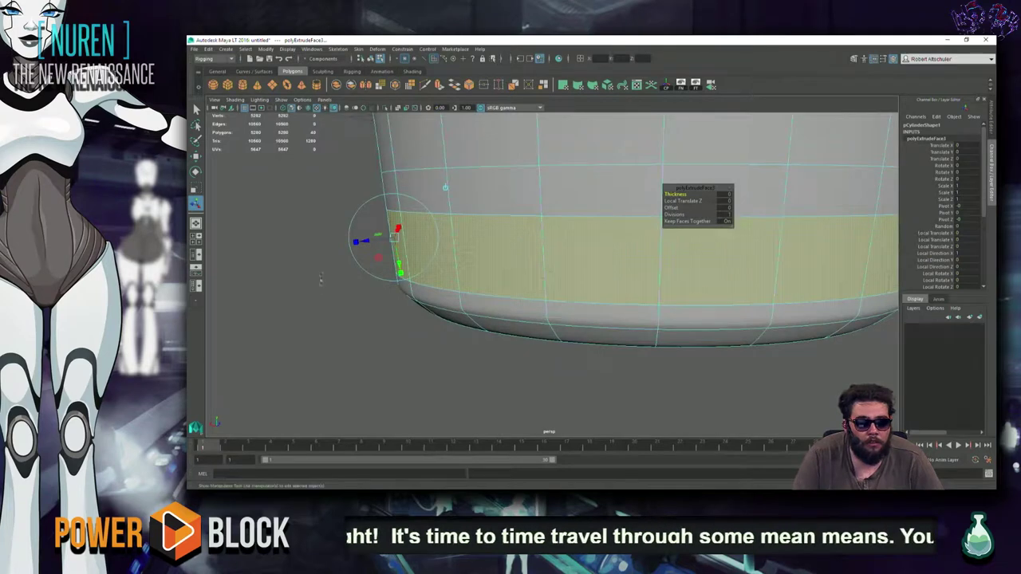
pyautogui.moveTo(362, 239); pyautogui.dragTo(353, 243)
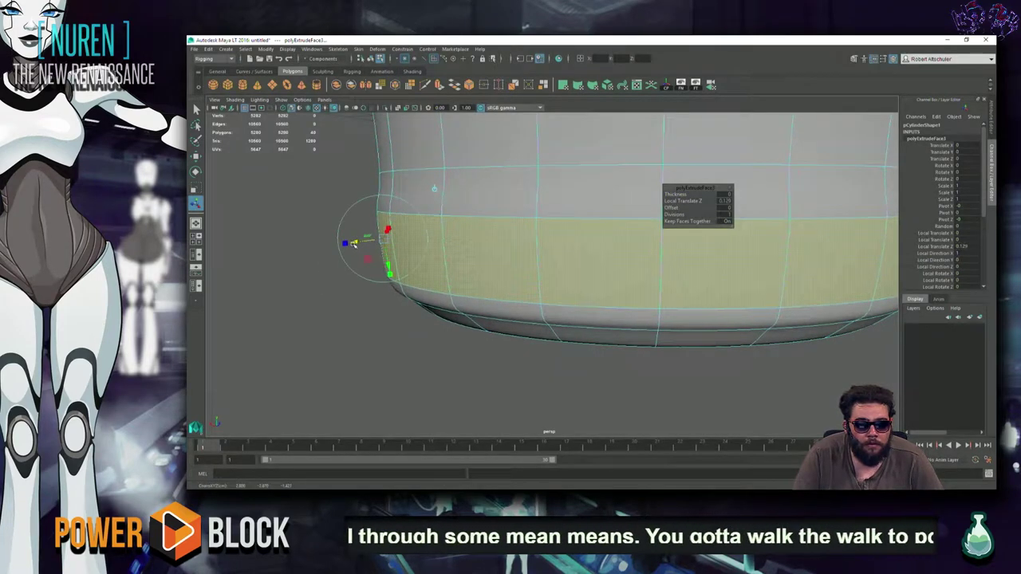
pyautogui.moveTo(390, 274)
pyautogui.mouseDown()
pyautogui.moveTo(394, 298)
pyautogui.moveTo(396, 289)
pyautogui.mouseUp()
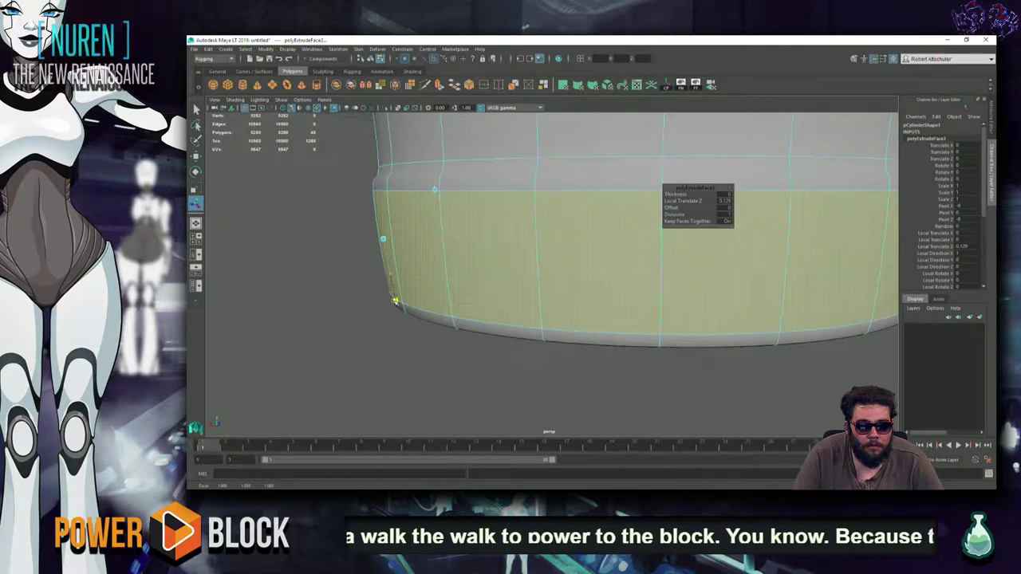
# Step: Return the barrel to object mode and orbit out to a side view
pyautogui.scroll(-3, 396, 289)
pyautogui.keyDown('alt'); pyautogui.moveTo(396, 289); pyautogui.dragTo(478, 208); pyautogui.keyUp('alt')
pyautogui.moveTo(502, 216); pyautogui.dragTo(558, 191, button='right')
pyautogui.moveTo(558, 191)
pyautogui.keyDown('alt'); pyautogui.mouseDown()
pyautogui.moveTo(726, 339)
pyautogui.moveTo(633, 289)
pyautogui.mouseUp(); pyautogui.keyUp('alt')
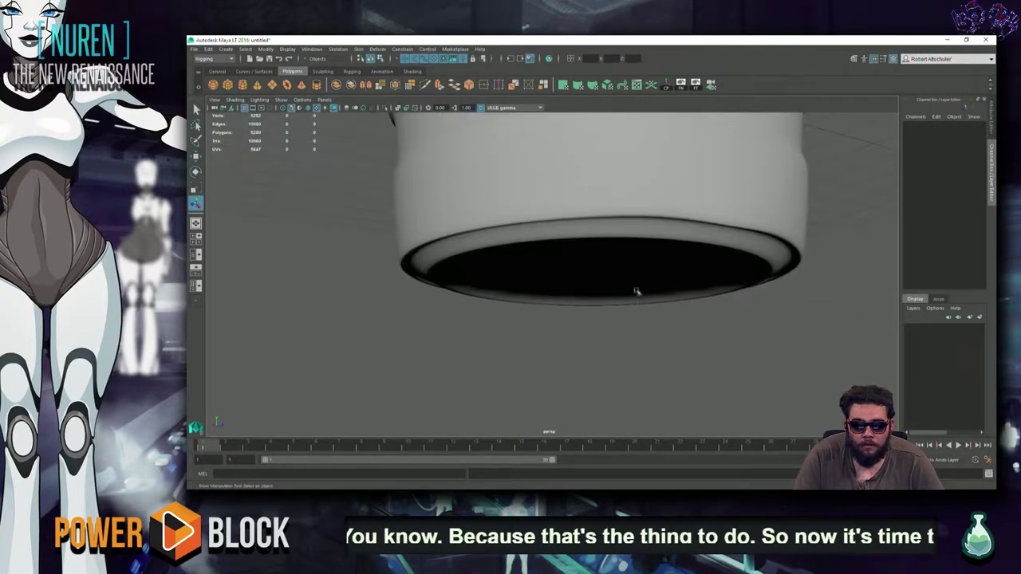
pyautogui.scroll(-3, 633, 290)
pyautogui.moveTo(375, 317)
pyautogui.keyDown('alt'); pyautogui.mouseDown()
pyautogui.moveTo(660, 285)
pyautogui.moveTo(635, 306)
pyautogui.mouseUp(); pyautogui.keyUp('alt')
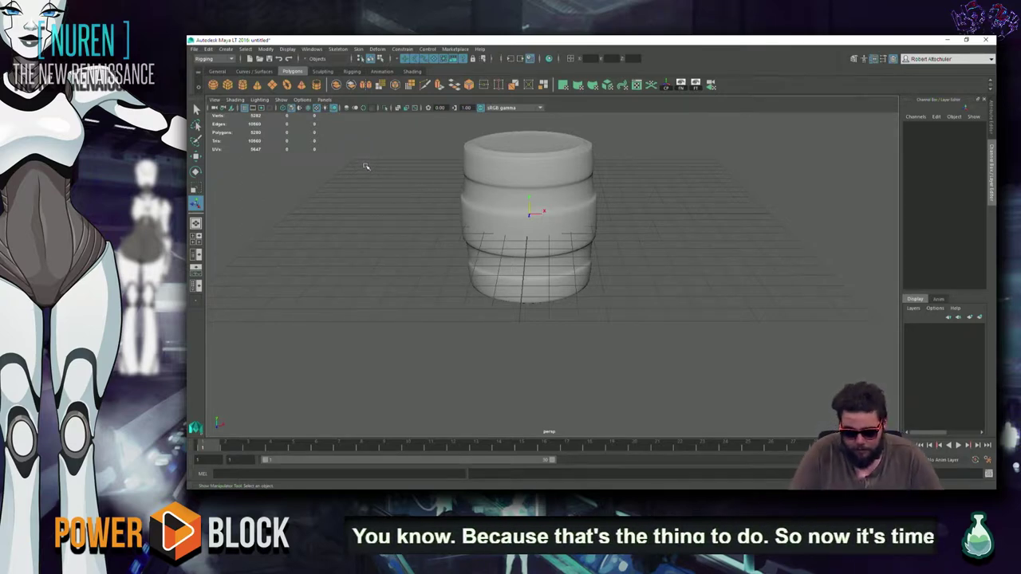
pyautogui.keyDown('alt'); pyautogui.moveTo(406, 346); pyautogui.dragTo(375, 269); pyautogui.keyUp('alt')
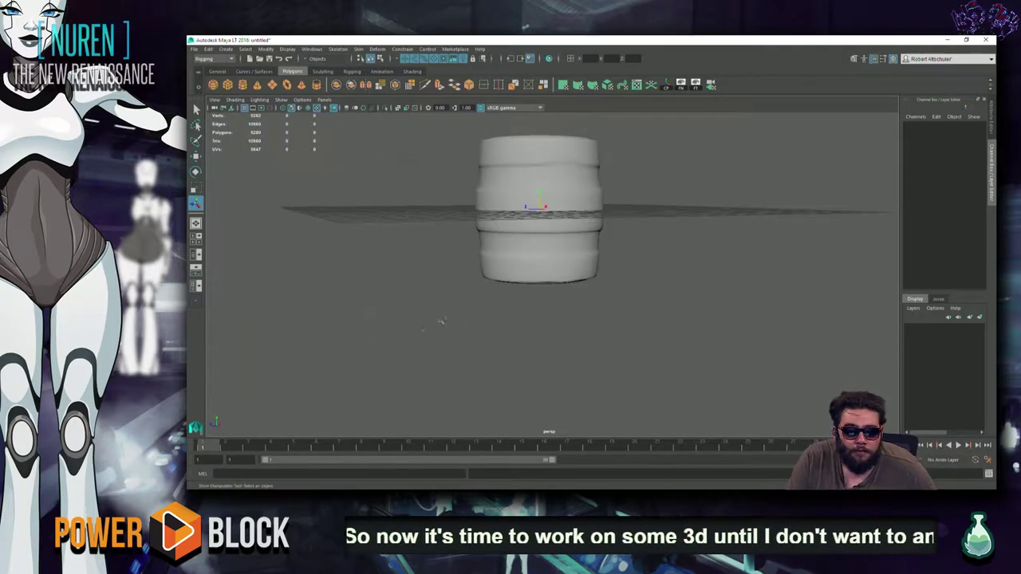
# Step: Duplicate the barrel with Ctrl+D and place the copy left of the original
pyautogui.scroll(3, 689, 279)
pyautogui.scroll(2, 689, 279)
pyautogui.scroll(-6, 689, 279)
pyautogui.click(569, 272)
pyautogui.hotkey('ctrl', 'd')
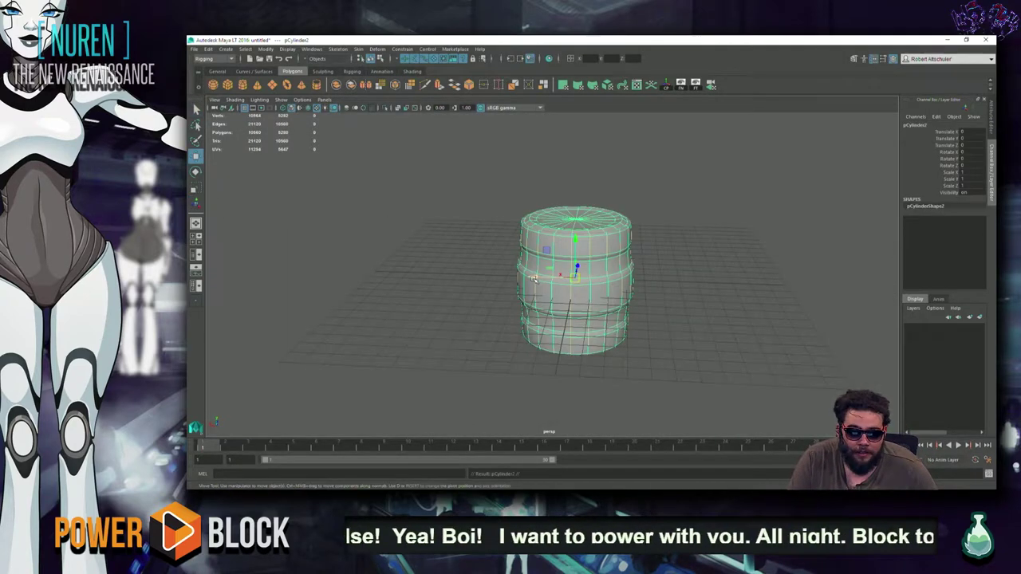
pyautogui.moveTo(539, 271); pyautogui.dragTo(339, 263)
pyautogui.click(650, 273)
# Step: Undo the bevel step in the right barrel's history and review its channel options
pyautogui.click(572, 239)
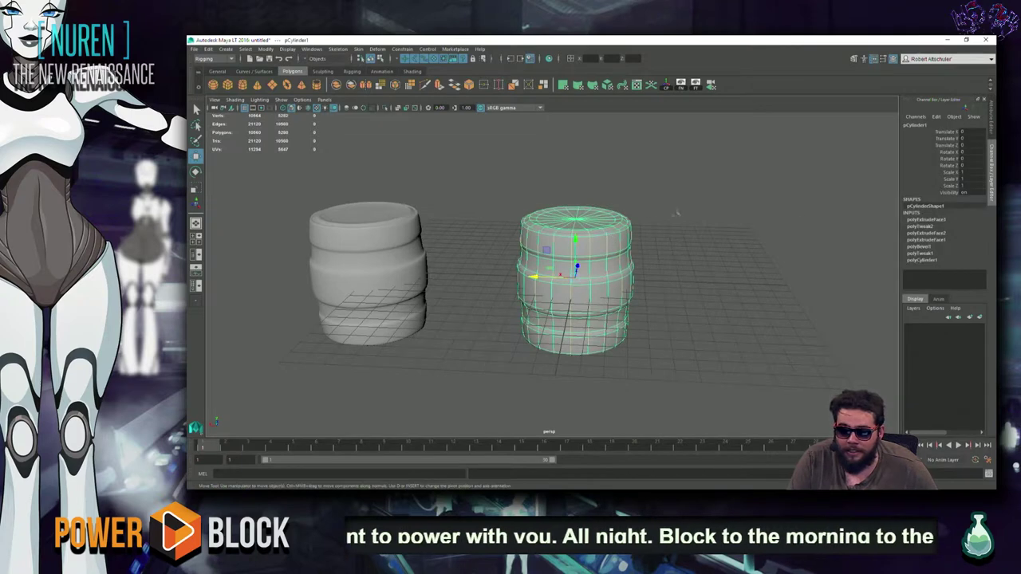
pyautogui.click(946, 247)
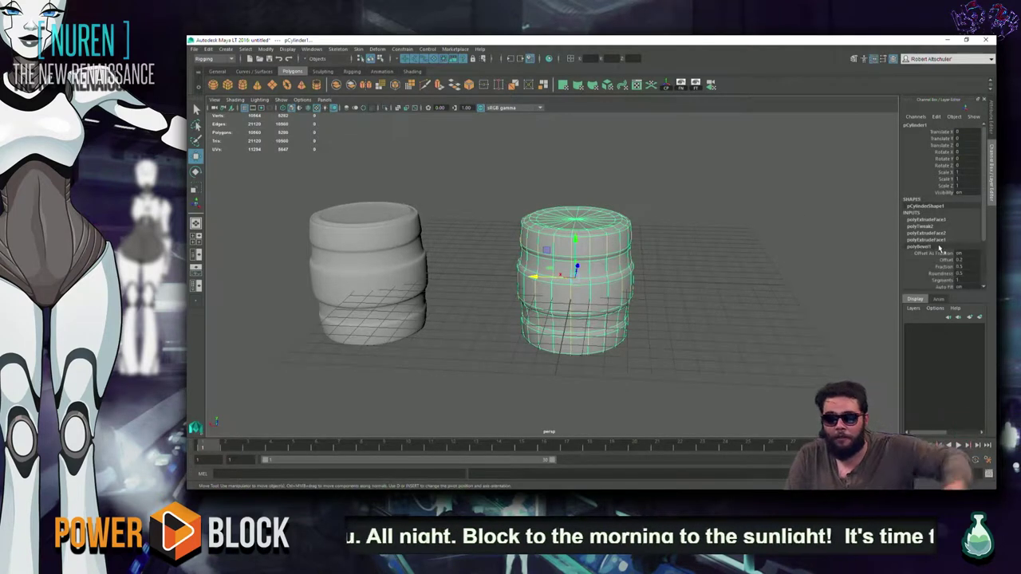
pyautogui.hotkey('ctrl', 'z')
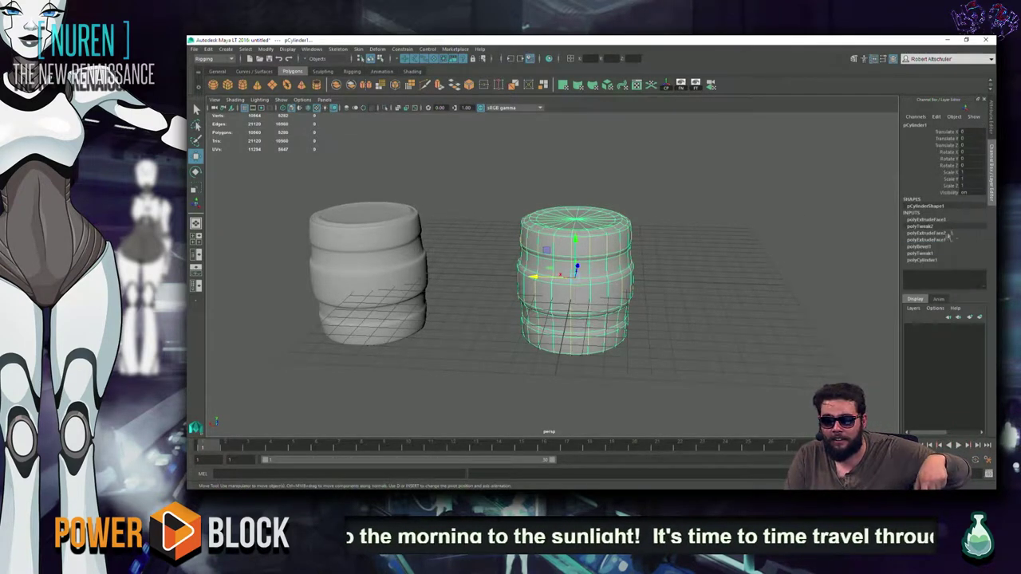
pyautogui.click(609, 250)
pyautogui.click(287, 48)
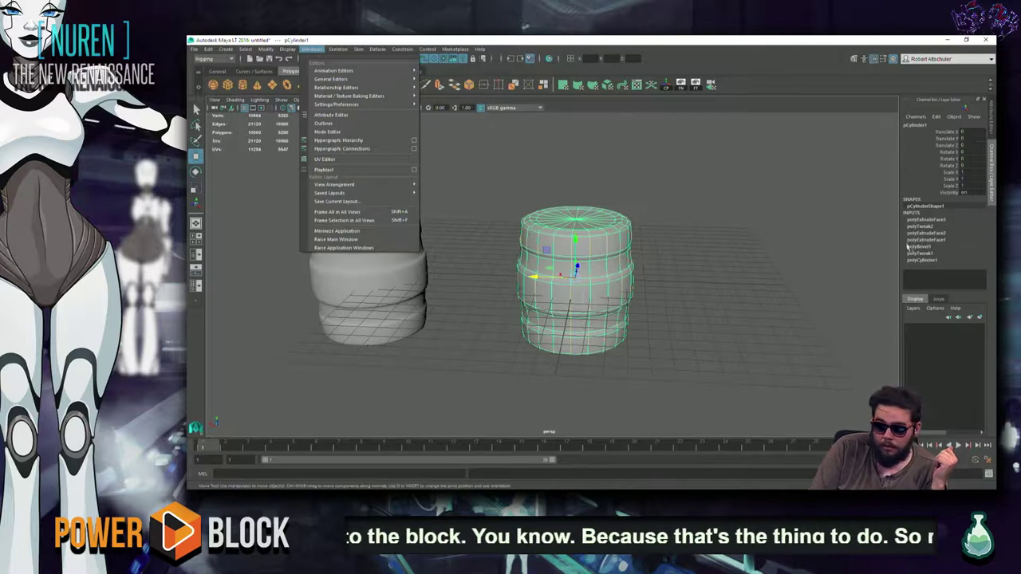
pyautogui.rightClick(949, 244)
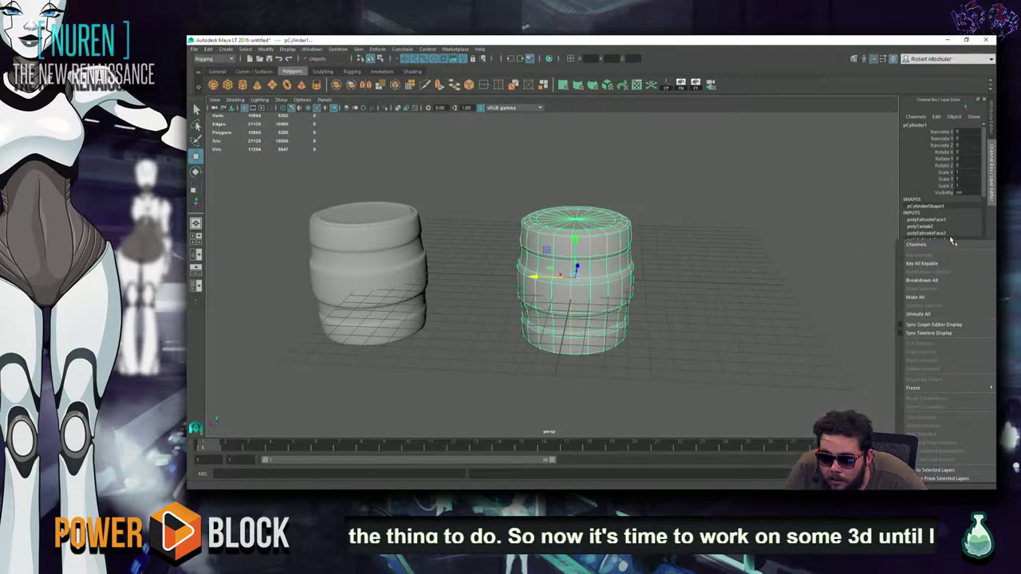
pyautogui.click(812, 239)
pyautogui.click(812, 239)
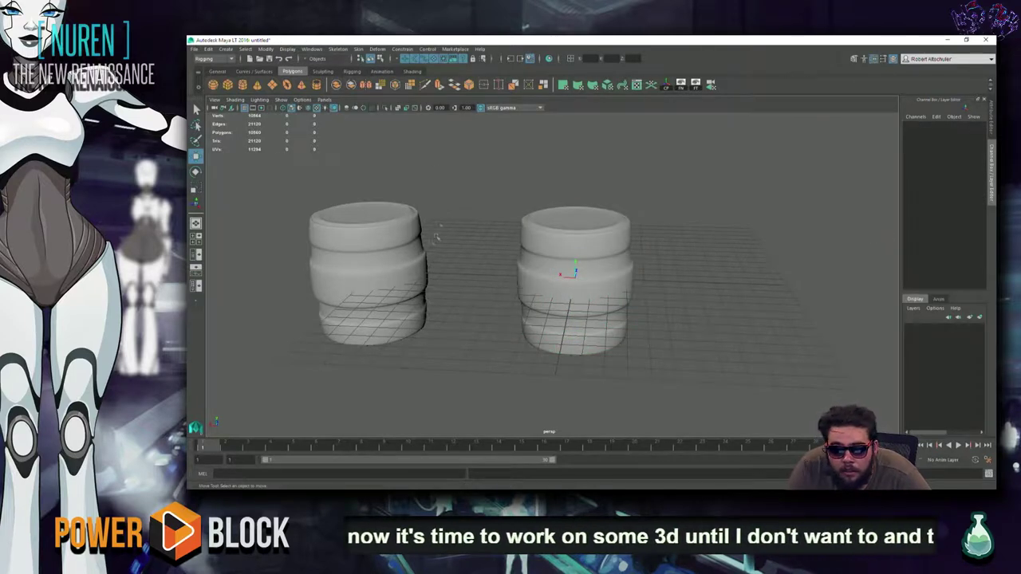
# Step: Browse the right barrel's construction history and select its bevel step
pyautogui.click(632, 234)
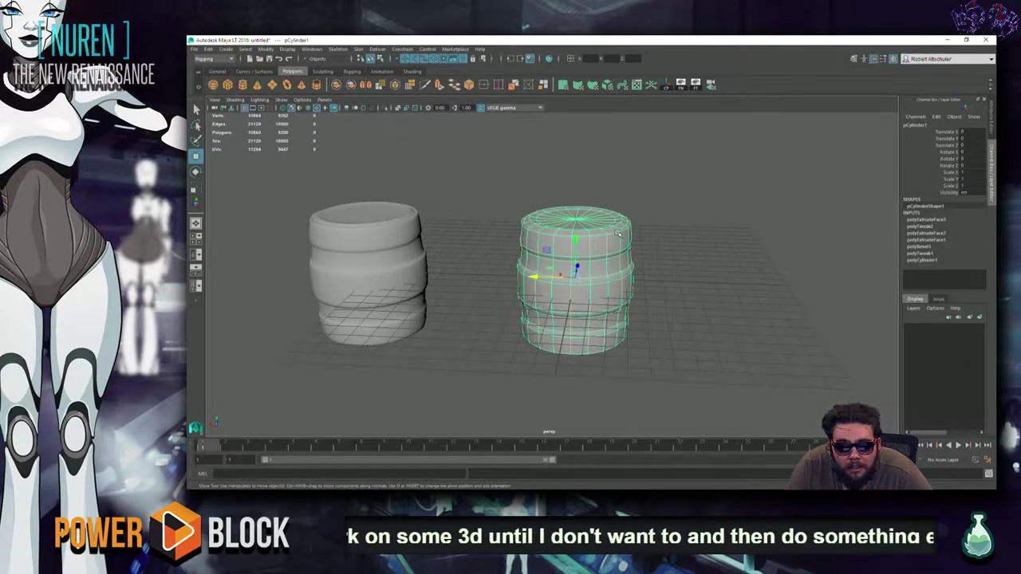
pyautogui.rightClick(617, 232)
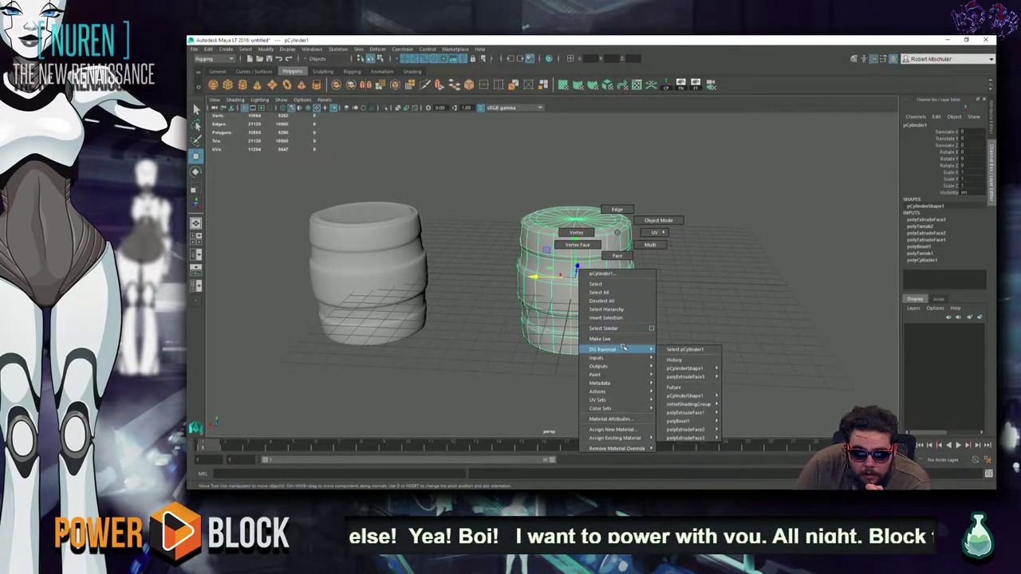
pyautogui.moveTo(606, 349)
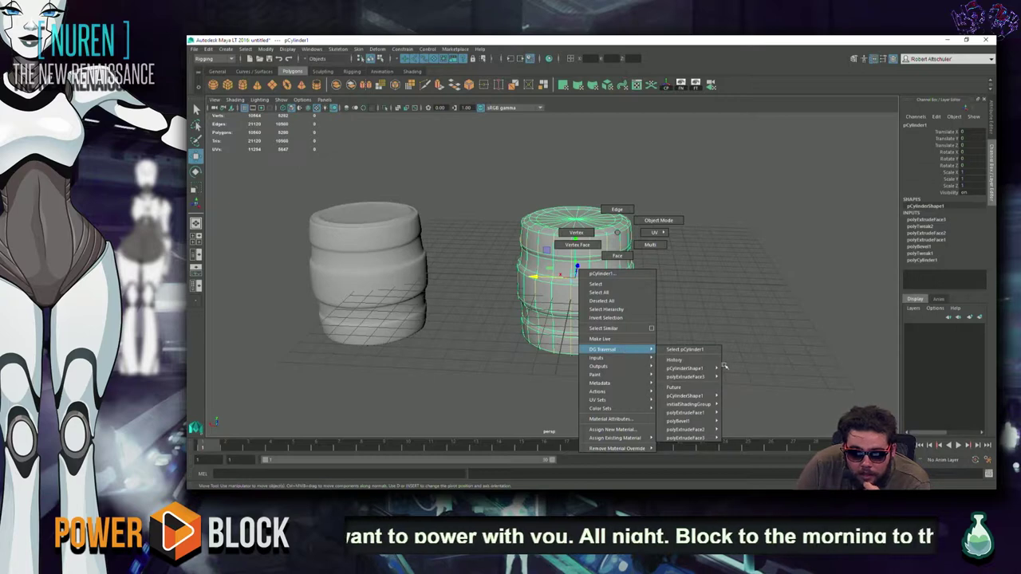
pyautogui.click(701, 360)
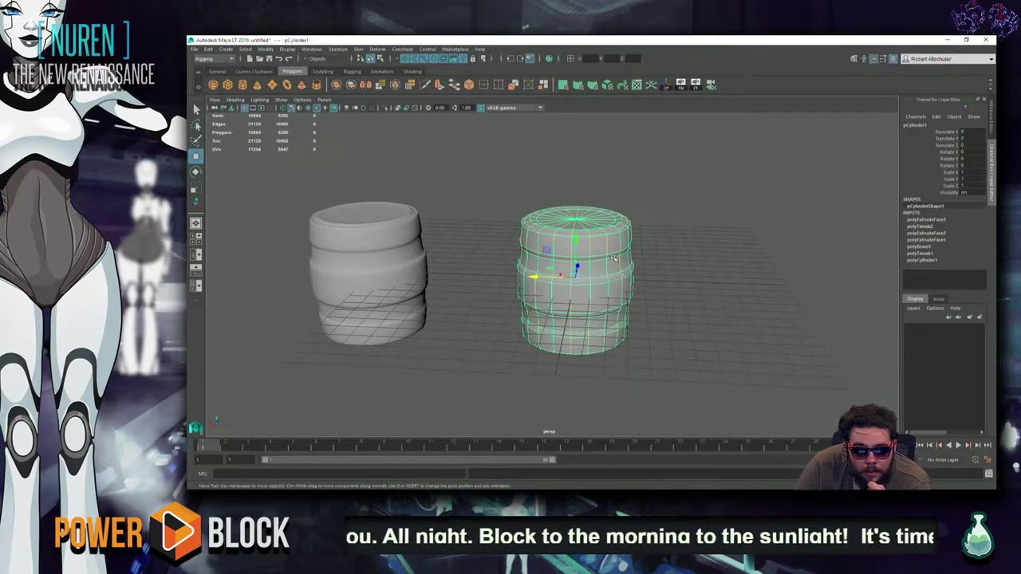
pyautogui.rightClick(613, 256)
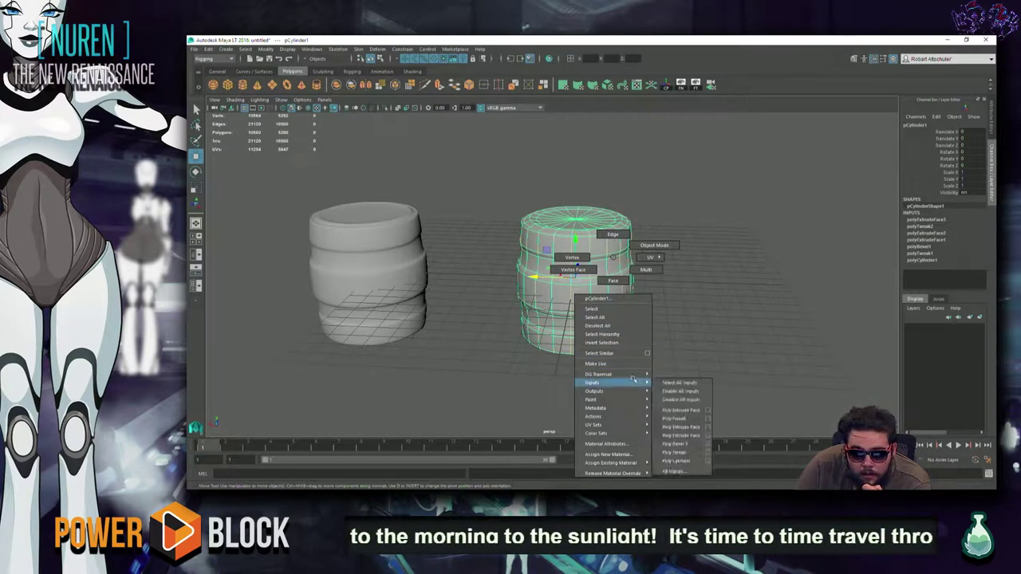
pyautogui.moveTo(676, 446)
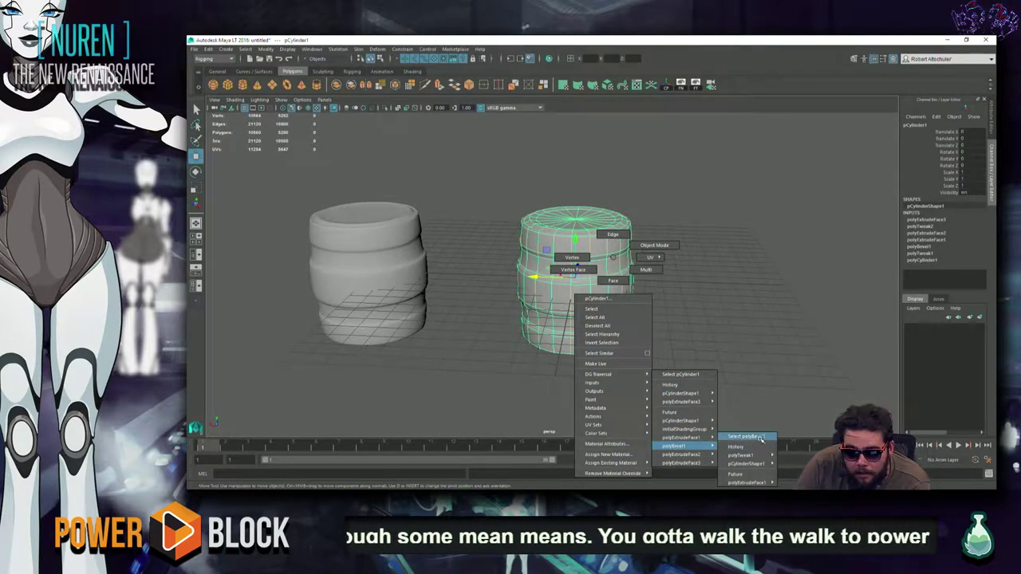
pyautogui.click(750, 437)
pyautogui.rightClick(598, 255)
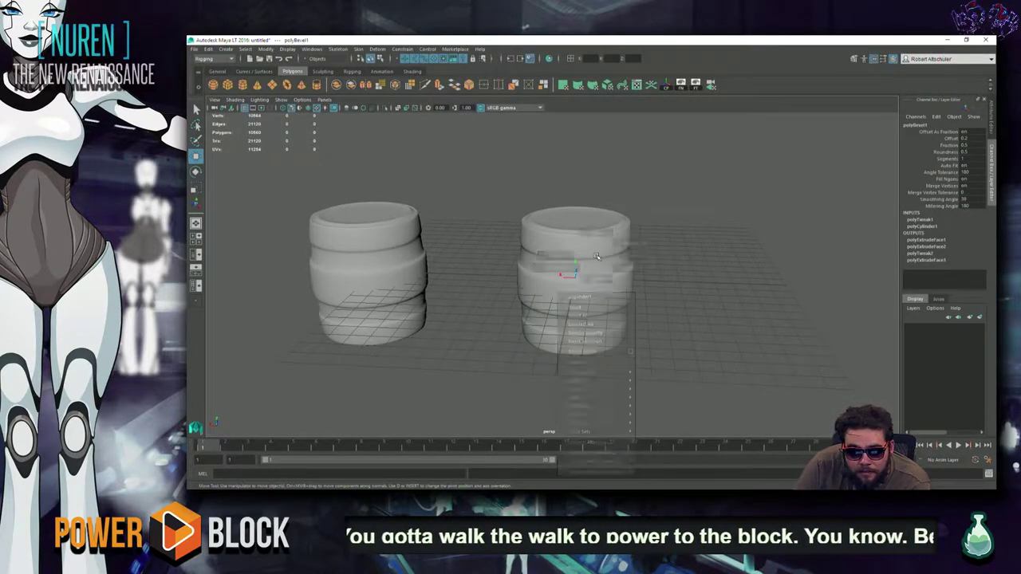
pyautogui.click(598, 255)
pyautogui.rightClick(597, 255)
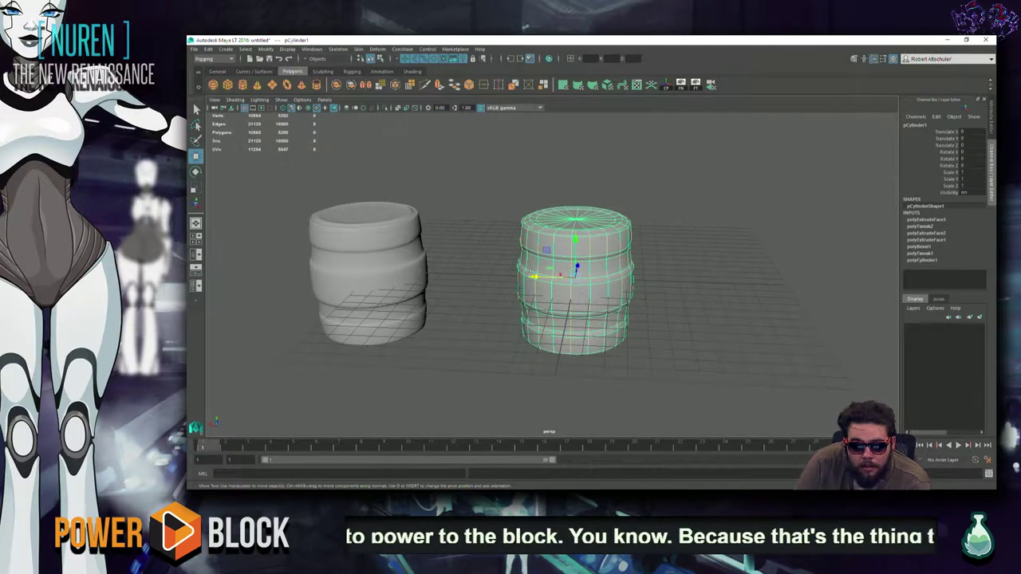
# Step: Slide the right barrel to translate X 12.317 and check DG Traversal history, then select the left barrel
pyautogui.moveTo(597, 255); pyautogui.dragTo(637, 284, button='middle')
pyautogui.rightClick(637, 284)
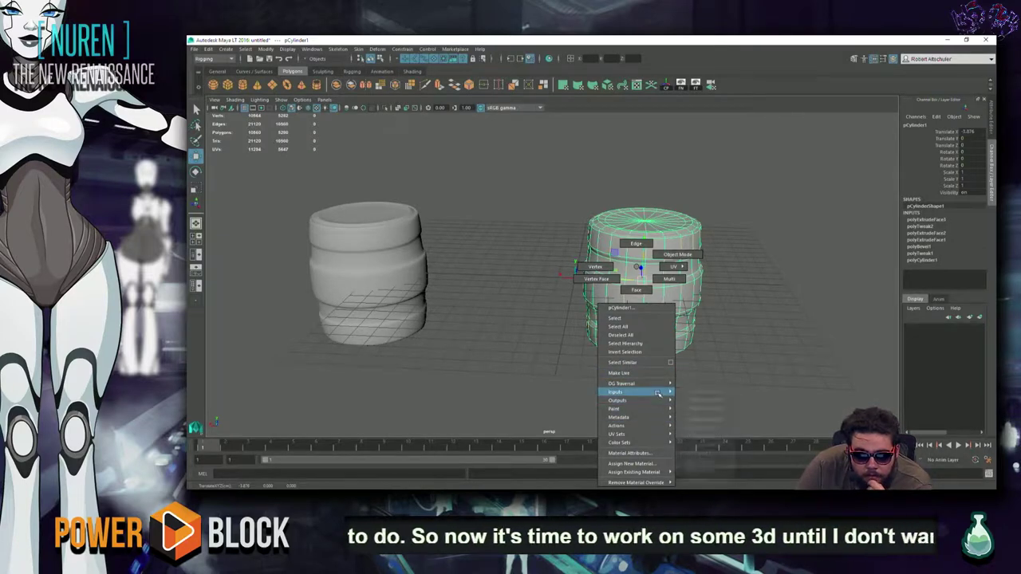
pyautogui.moveTo(631, 383)
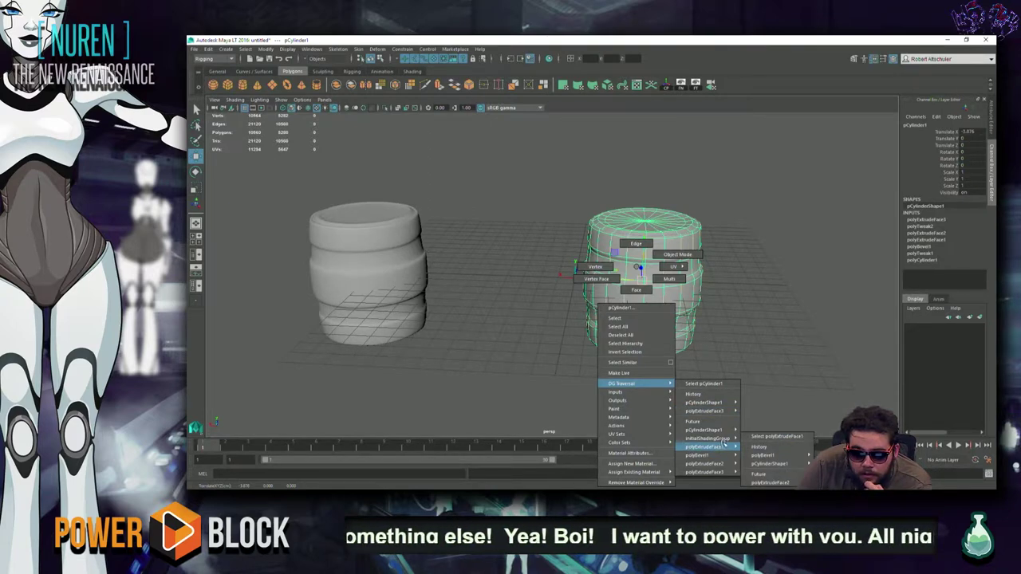
pyautogui.moveTo(698, 455)
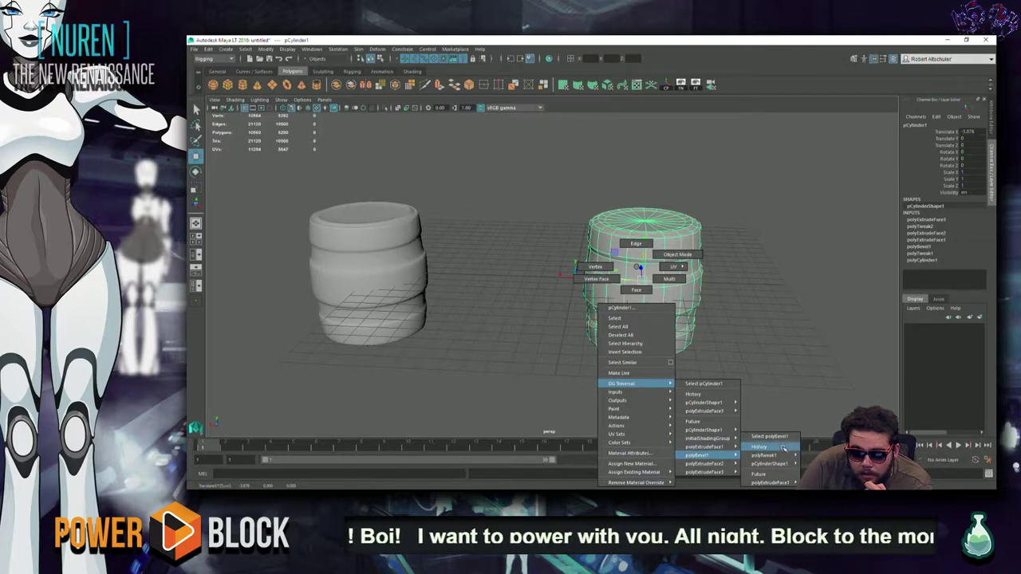
pyautogui.click(783, 448)
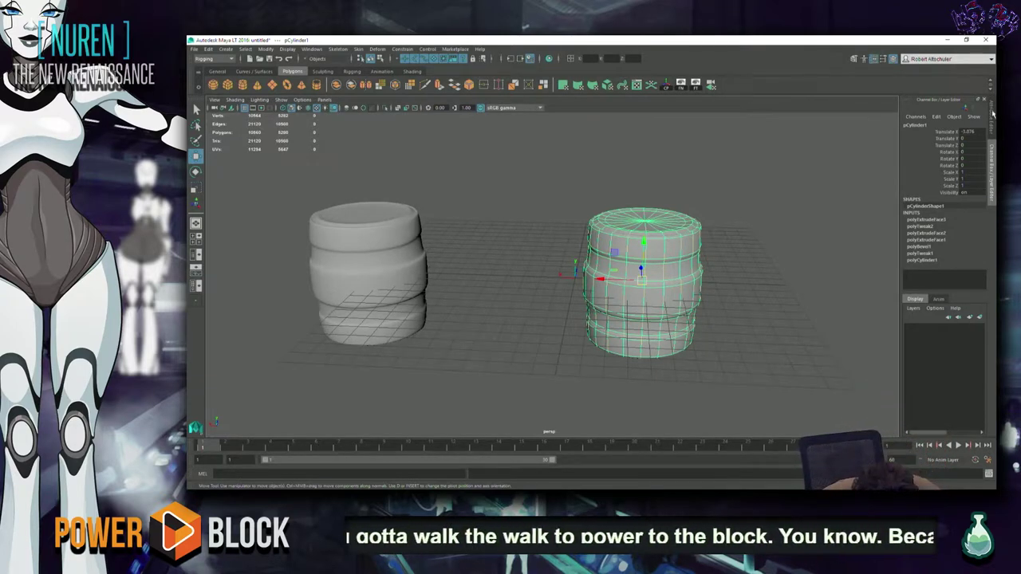
pyautogui.click(351, 255)
pyautogui.scroll(3, 351, 255)
# Step: Bring the left barrel close up and select two horizontal face rings
pyautogui.keyDown('alt'); pyautogui.moveTo(251, 255); pyautogui.dragTo(688, 221); pyautogui.keyUp('alt')
pyautogui.scroll(3, 702, 225)
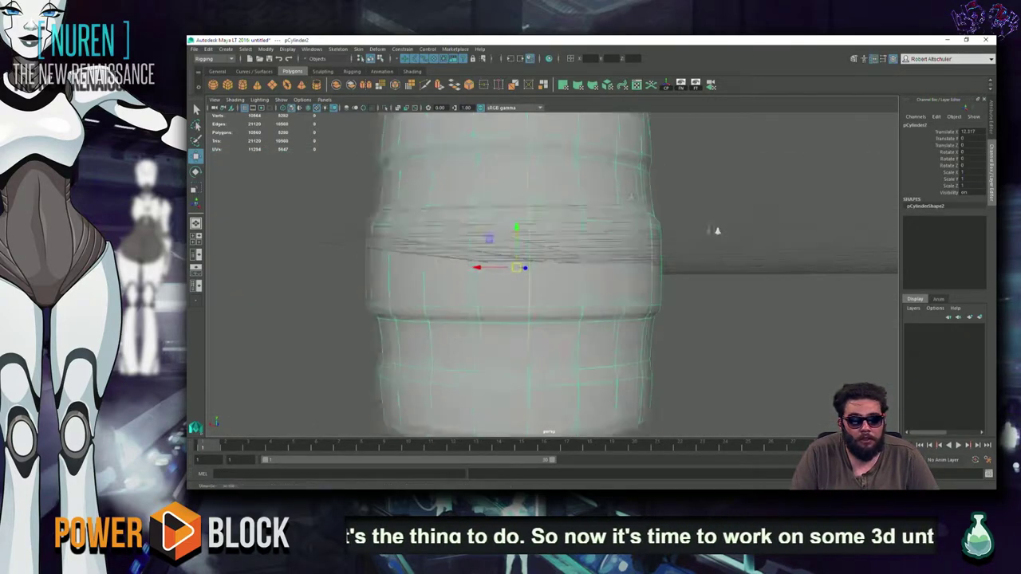
pyautogui.rightClick(581, 177)
pyautogui.press('space')
pyautogui.press('space')
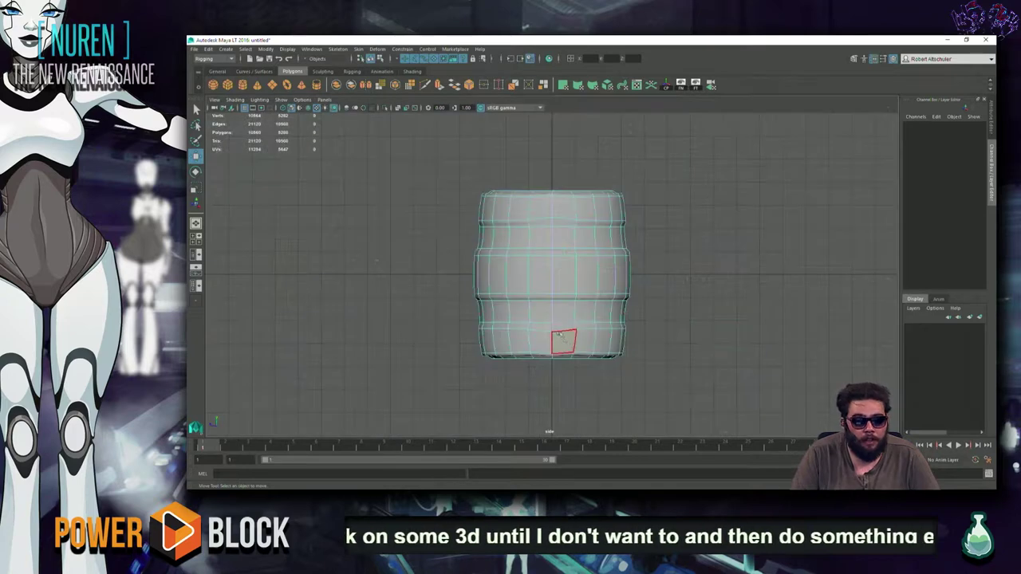
pyautogui.doubleClick(455, 241)
pyautogui.keyDown('shift'); pyautogui.doubleClick(746, 310); pyautogui.keyUp('shift')
# Step: Extrude both rings with Keep Faces Together off and Thickness 0.2
pyautogui.keyDown('shift'); pyautogui.moveTo(594, 259); pyautogui.dragTo(635, 260, button='right'); pyautogui.keyUp('shift')
pyautogui.click(726, 220)
pyautogui.keyDown('alt'); pyautogui.moveTo(723, 229); pyautogui.dragTo(720, 237); pyautogui.keyUp('alt')
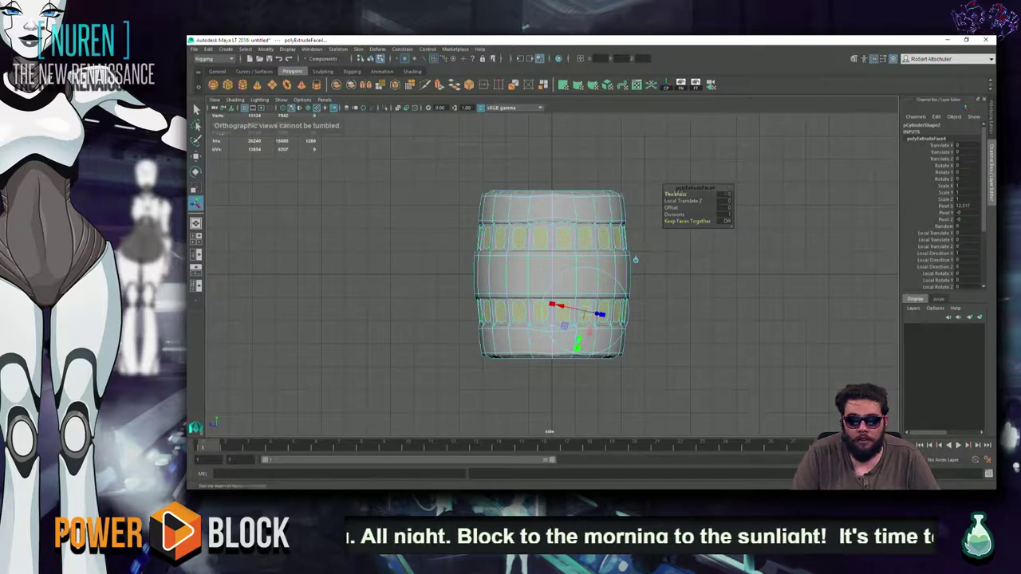
pyautogui.moveTo(634, 259); pyautogui.dragTo(635, 259, button='middle')
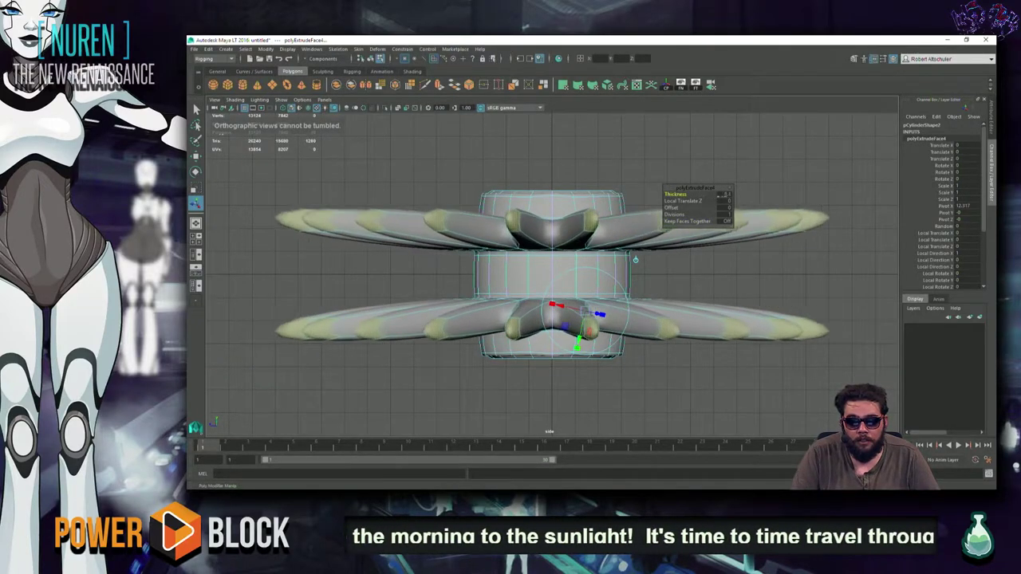
pyautogui.moveTo(634, 259); pyautogui.dragTo(635, 259, button='middle')
pyautogui.moveTo(718, 319); pyautogui.dragTo(654, 319, button='middle')
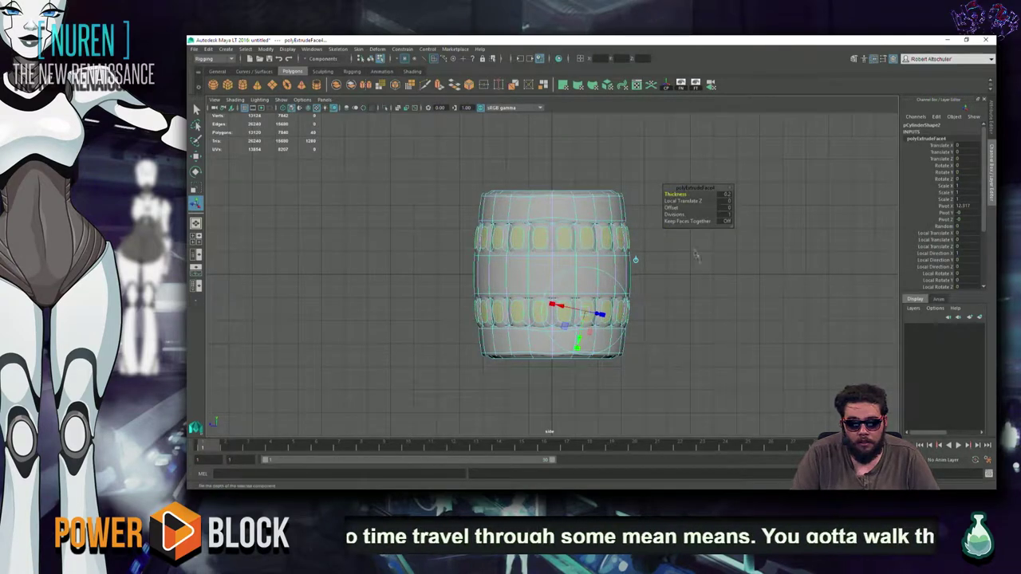
# Step: Undo and redo the panel extrusion to compare, then delete the barrel
pyautogui.moveTo(703, 306)
pyautogui.keyDown('alt'); pyautogui.mouseDown()
pyautogui.moveTo(717, 287)
pyautogui.moveTo(604, 279)
pyautogui.mouseUp(); pyautogui.keyUp('alt')
pyautogui.scroll(5, 726, 279)
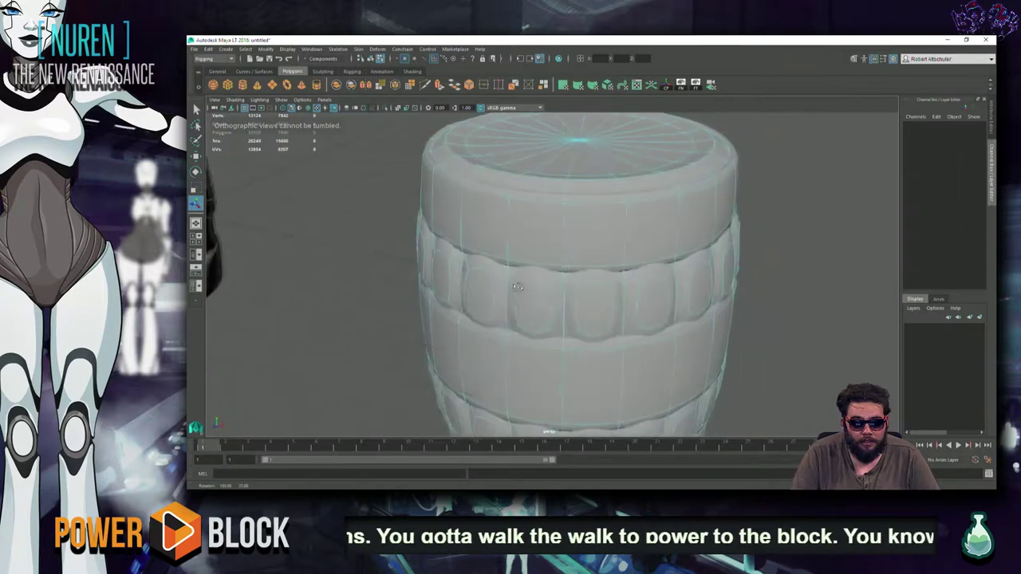
pyautogui.hotkey('ctrl', 'z')
pyautogui.hotkey('ctrl', 'z')
pyautogui.hotkey('ctrl', 'z')
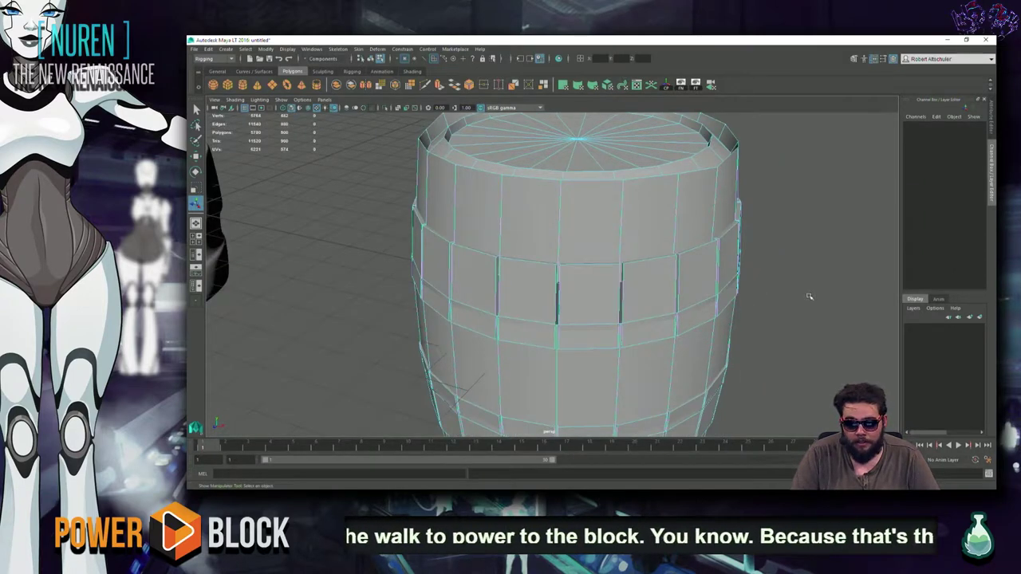
pyautogui.keyDown('alt'); pyautogui.moveTo(809, 296); pyautogui.dragTo(636, 277); pyautogui.keyUp('alt')
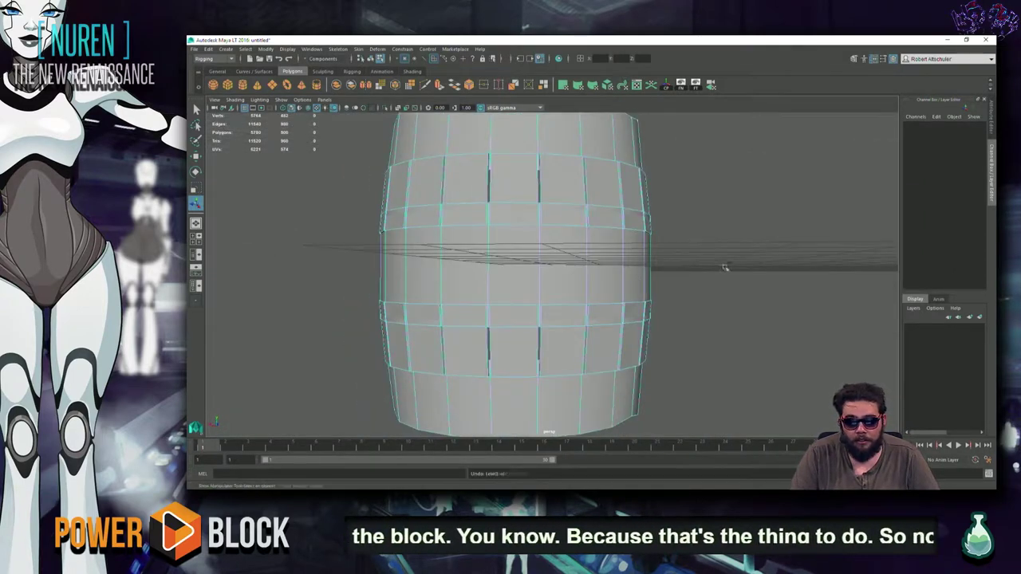
pyautogui.hotkey('shift', 'z')
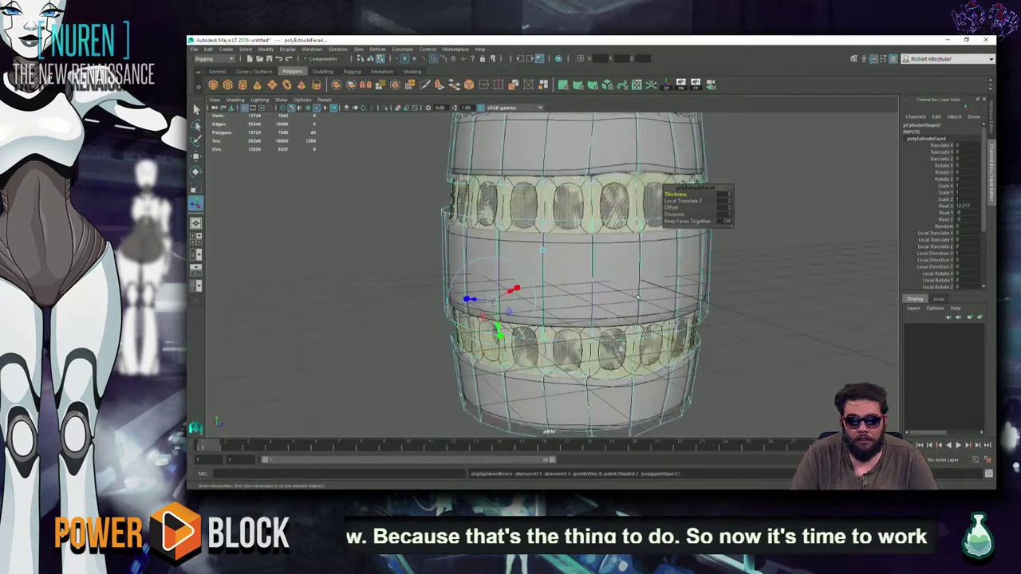
pyautogui.moveTo(684, 267); pyautogui.dragTo(779, 253, button='right')
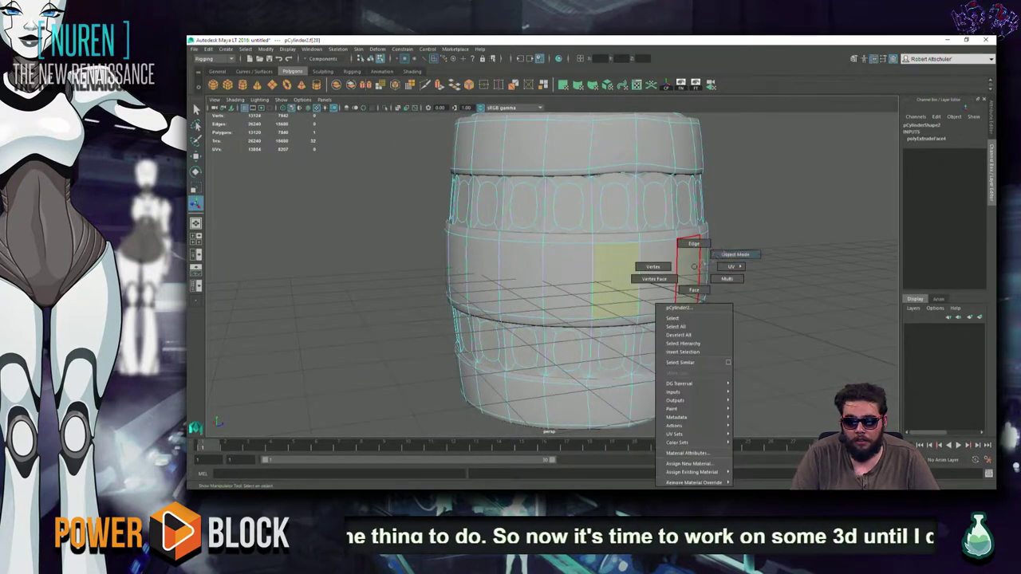
pyautogui.press('Delete')
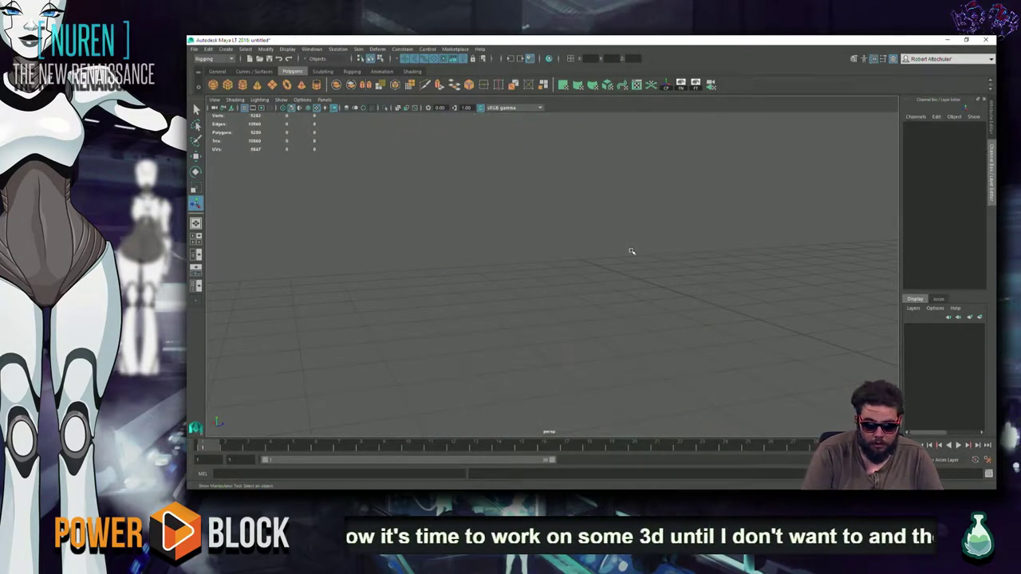
# Step: Restore the deleted barrel, enter vertex mode, and frame it close in the front view
pyautogui.hotkey('ctrl', 'z')
pyautogui.click(798, 199)
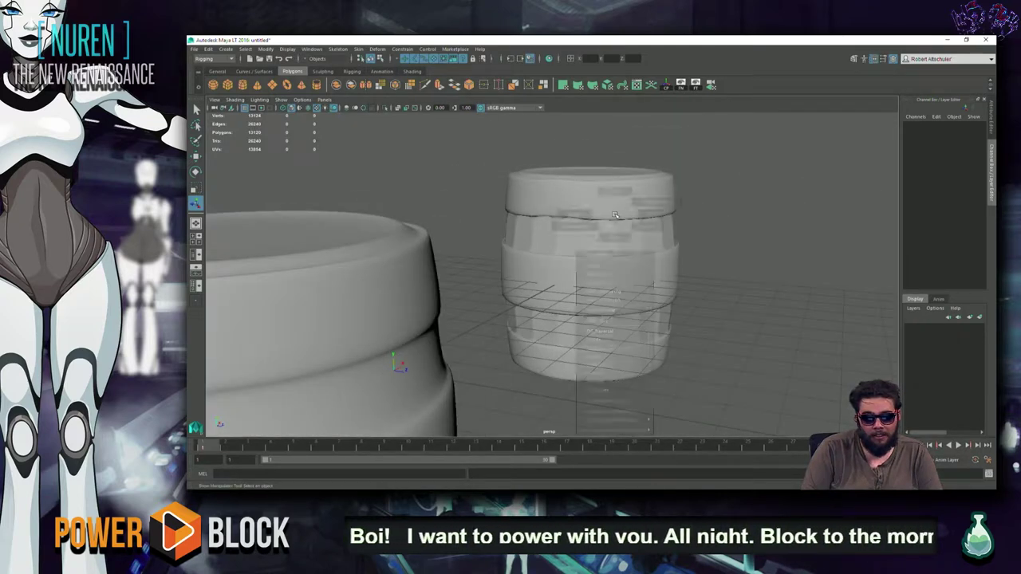
pyautogui.moveTo(614, 214); pyautogui.dragTo(600, 214, button='right')
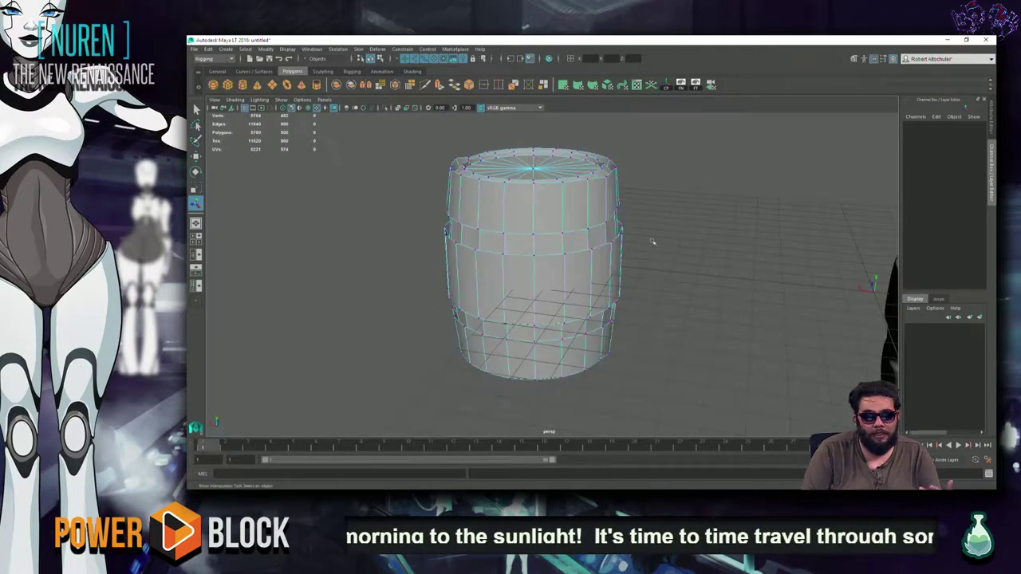
pyautogui.press('space')
pyautogui.press('space')
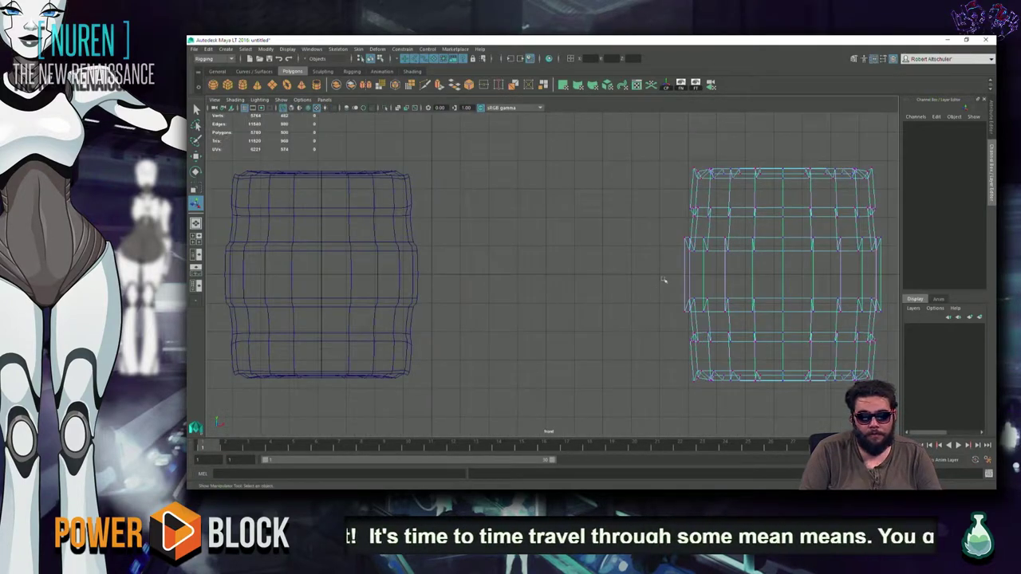
pyautogui.press('f')
pyautogui.scroll(2, 435, 163)
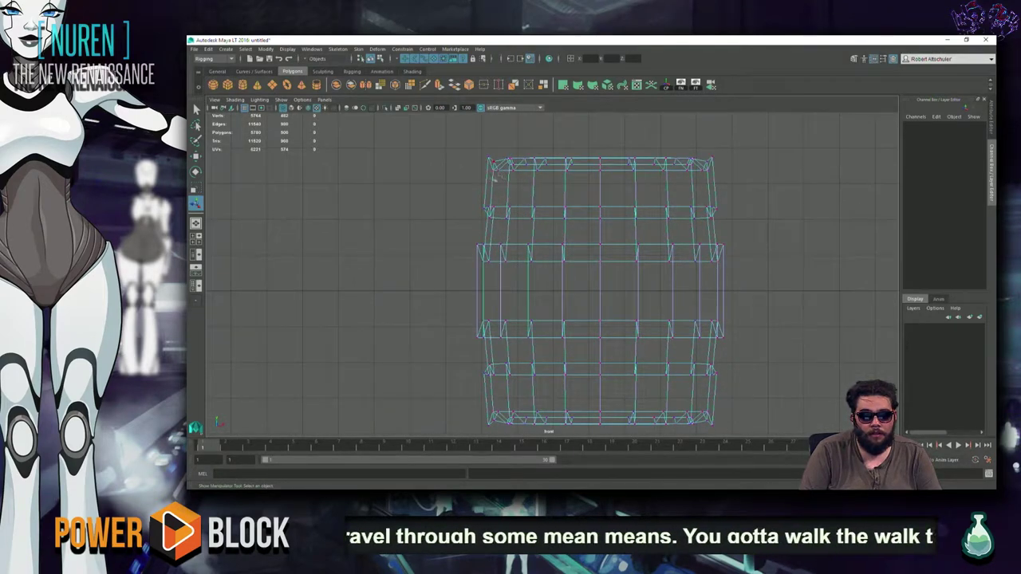
pyautogui.scroll(2, 500, 174)
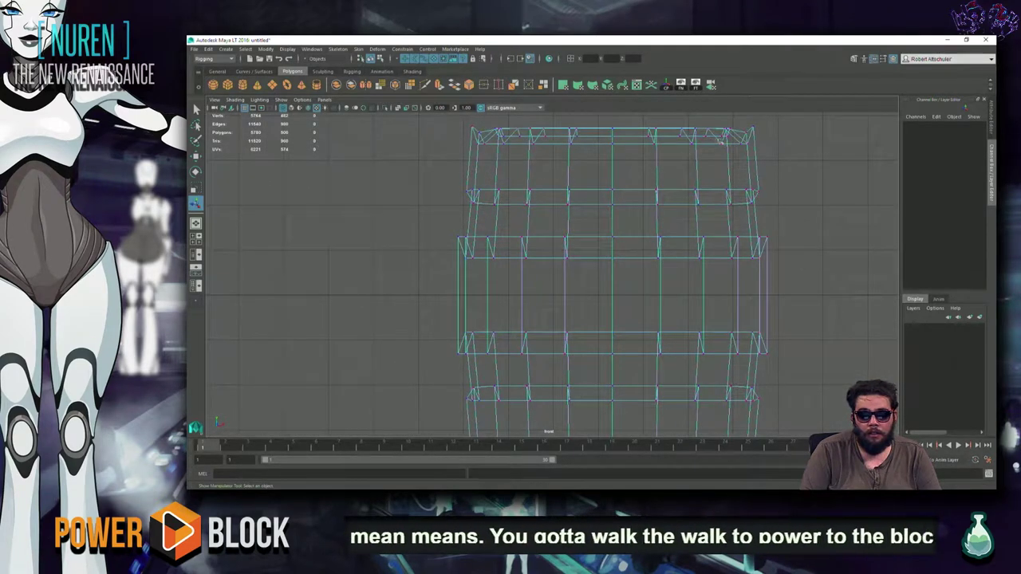
pyautogui.moveTo(419, 229); pyautogui.dragTo(877, 240)
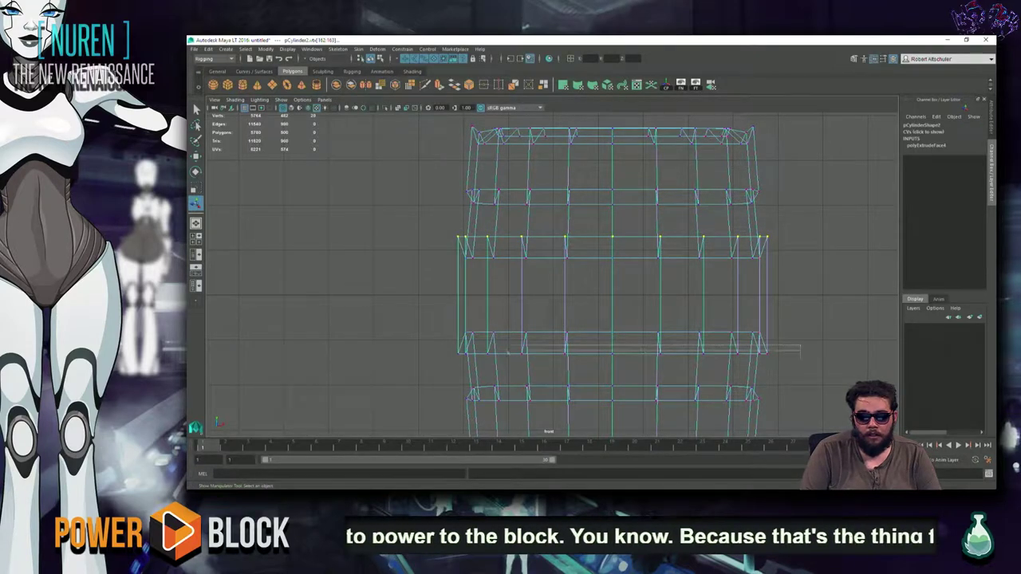
# Step: Scale the middle vertex rows closer together vertically, scale the next row, then deselect
pyautogui.press('r')
pyautogui.moveTo(614, 259); pyautogui.dragTo(618, 274)
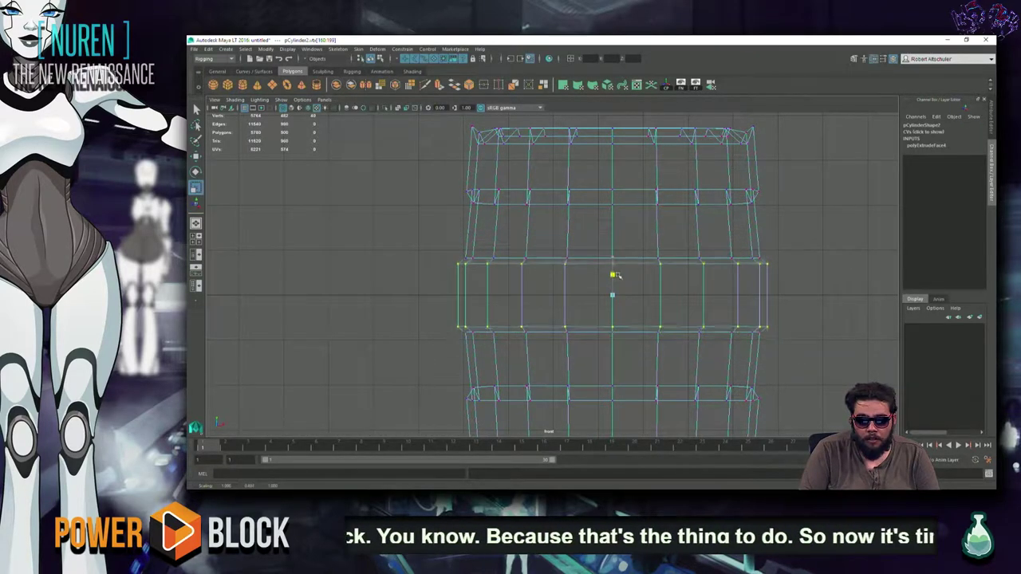
pyautogui.keyDown('alt'); pyautogui.moveTo(614, 275); pyautogui.dragTo(614, 130, button='middle'); pyautogui.keyUp('alt')
pyautogui.moveTo(279, 224); pyautogui.dragTo(789, 279)
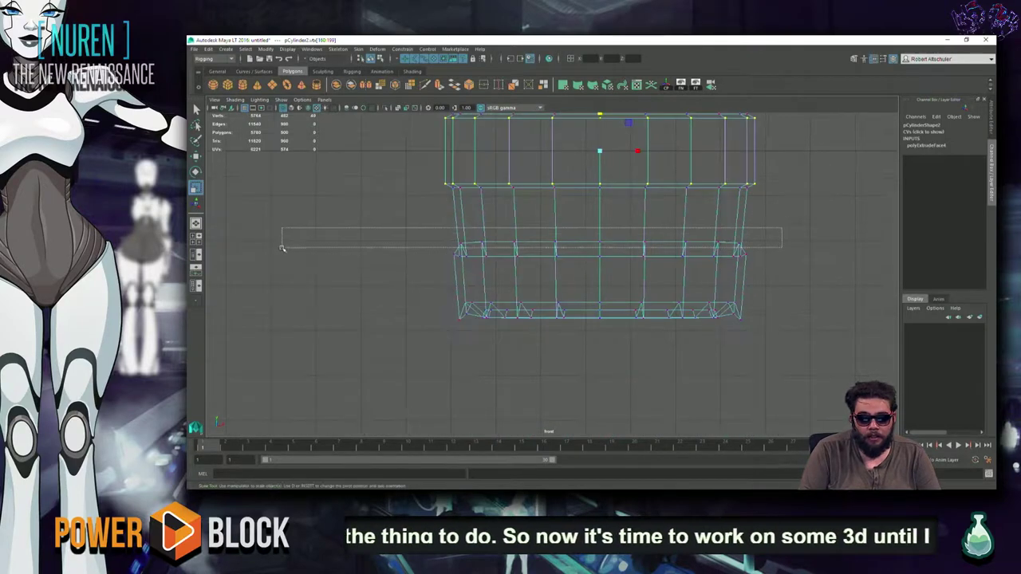
pyautogui.press('w')
pyautogui.press('r')
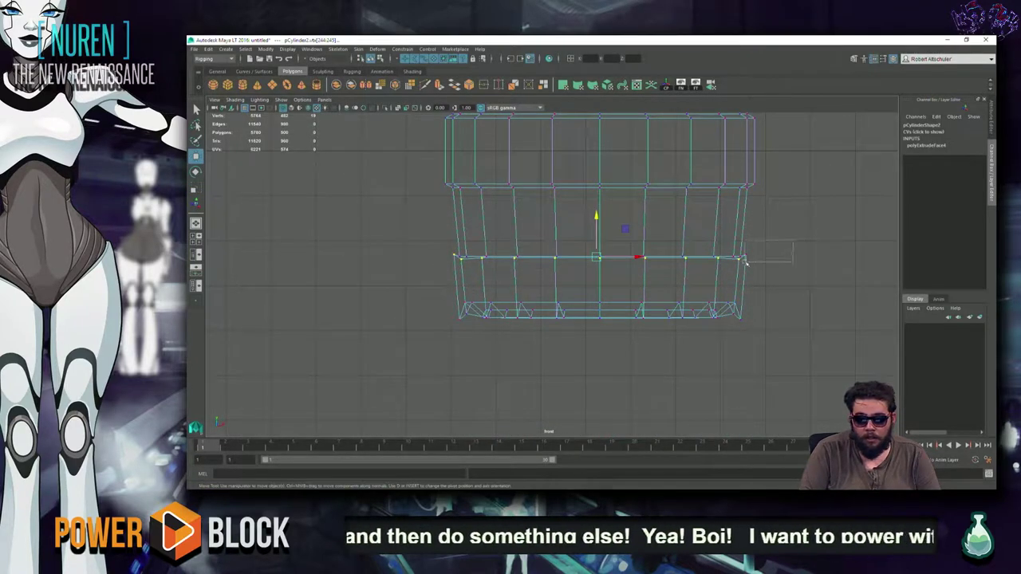
pyautogui.press('w')
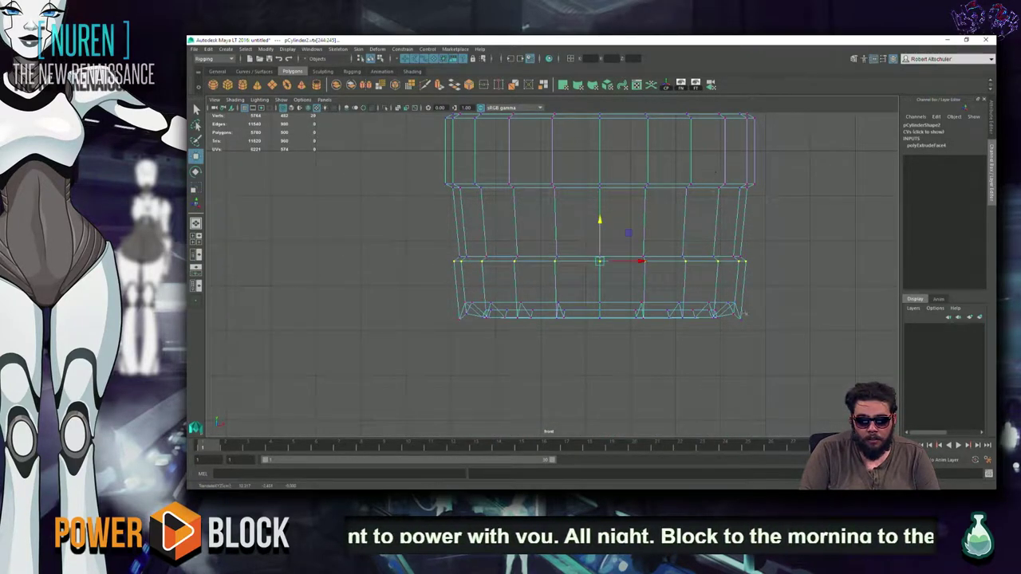
pyautogui.click(752, 337)
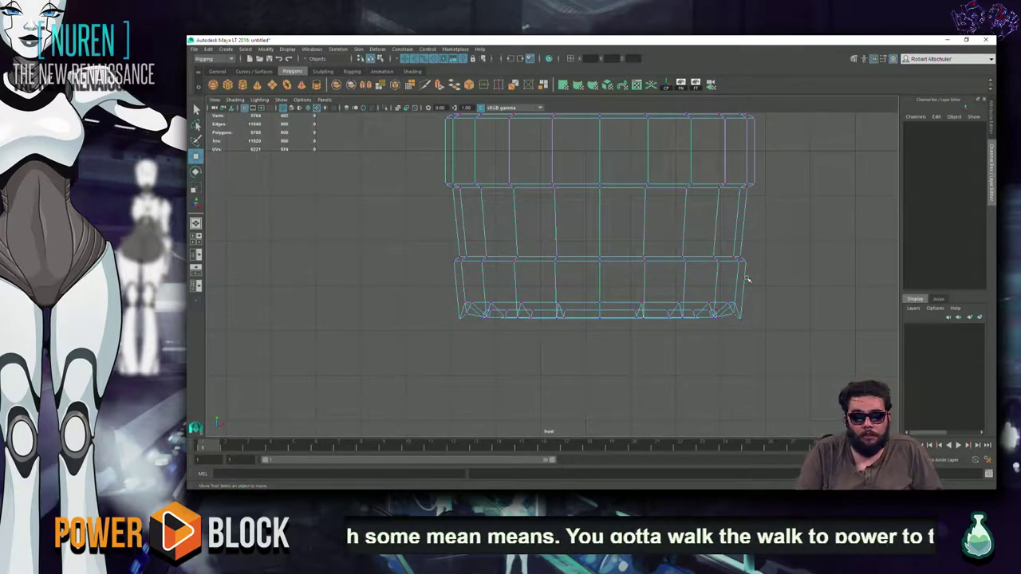
pyautogui.hotkey('alt', 'Tab')
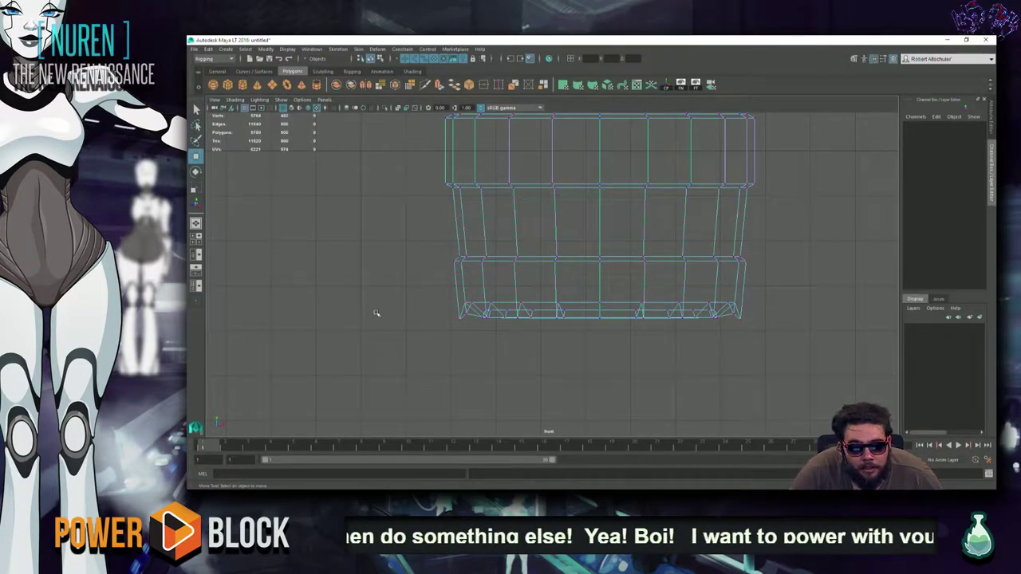
# Step: Select the barrel's base edge loop and raise it slightly
pyautogui.moveTo(457, 316); pyautogui.dragTo(777, 323)
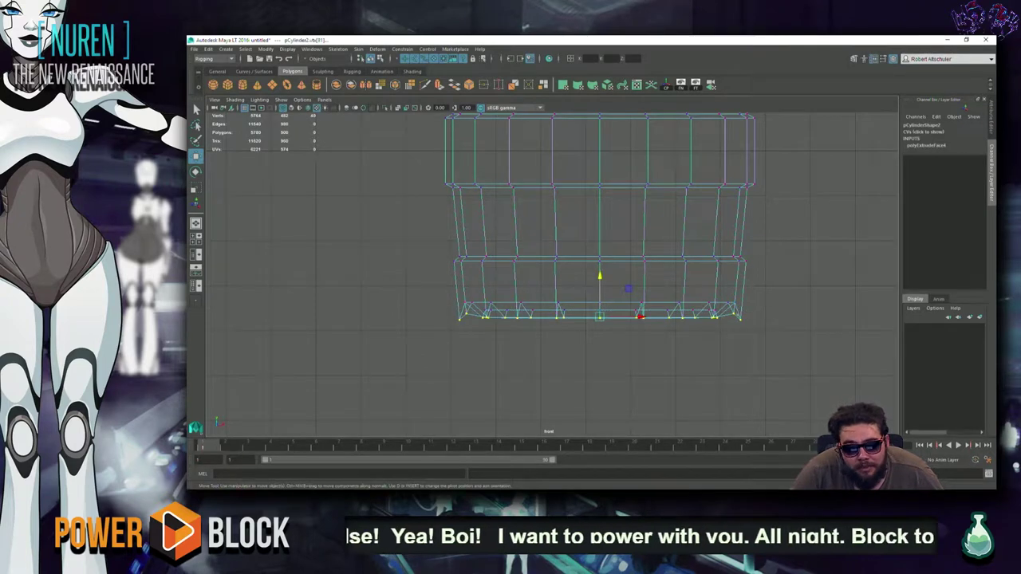
pyautogui.scroll(2, 674, 347)
pyautogui.keyDown('alt'); pyautogui.moveTo(678, 343); pyautogui.dragTo(585, 272, button='middle'); pyautogui.keyUp('alt')
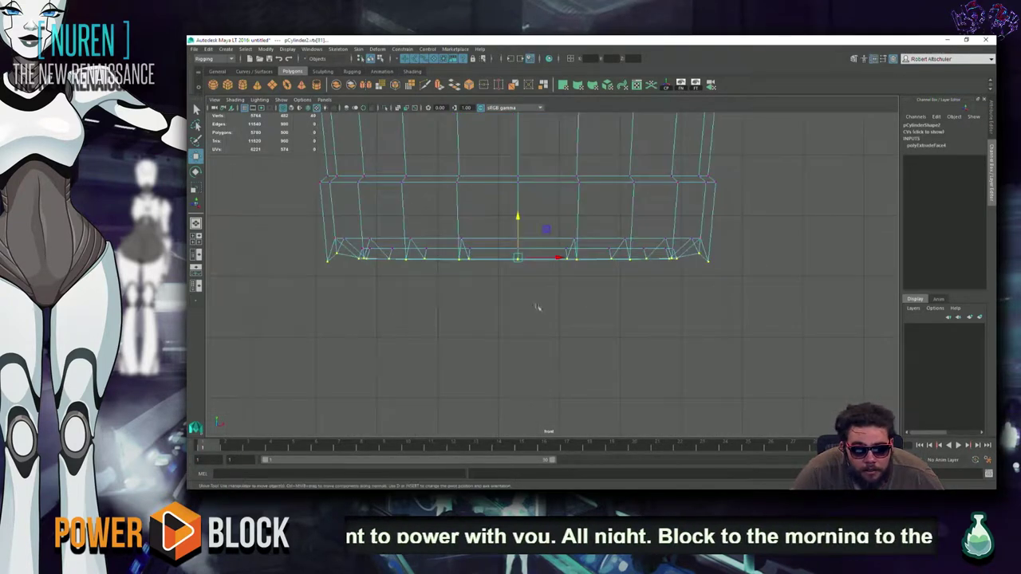
pyautogui.click(538, 305)
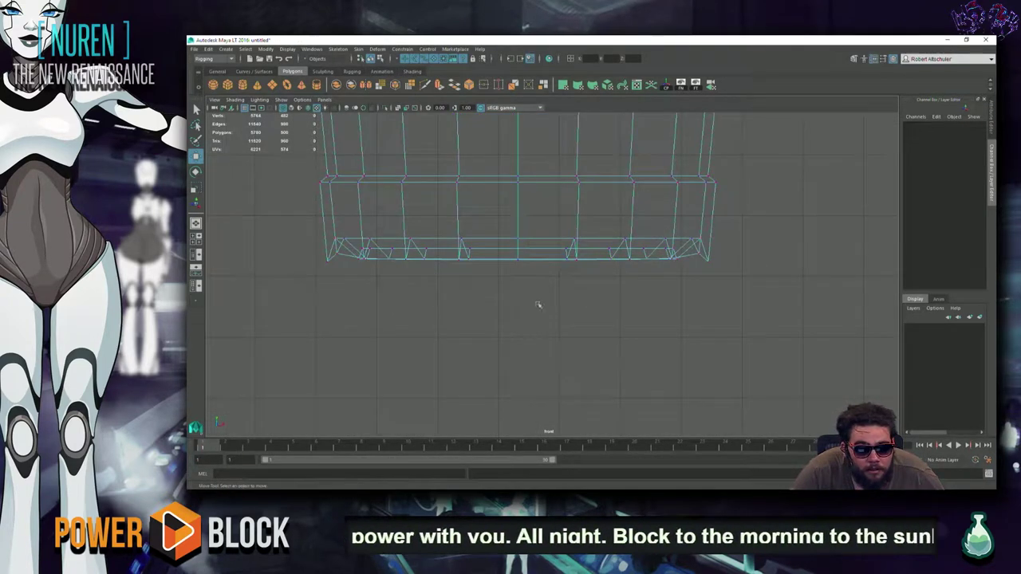
pyautogui.rightClick(338, 255)
pyautogui.moveTo(351, 256)
pyautogui.mouseDown(button='right')
pyautogui.moveTo(336, 232)
pyautogui.moveTo(438, 273)
pyautogui.mouseUp(button='right')
pyautogui.click(348, 256)
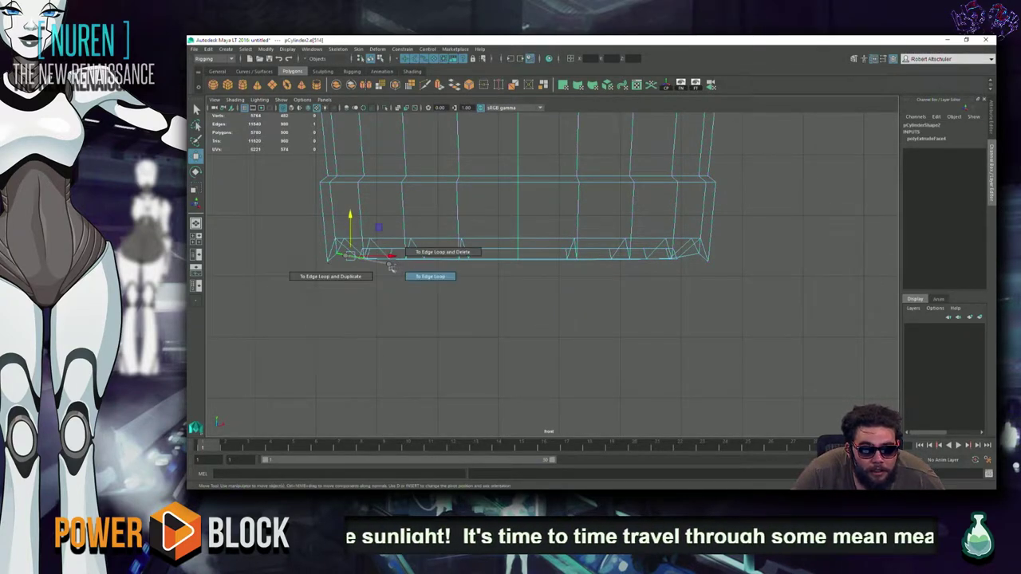
pyautogui.keyDown('shift'); pyautogui.rightClick(433, 293); pyautogui.keyUp('shift')
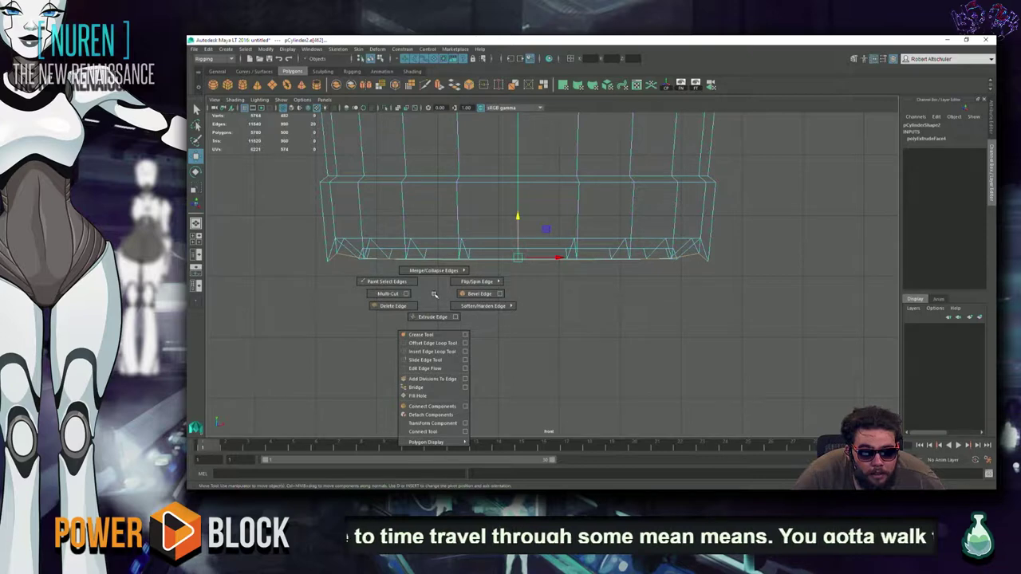
pyautogui.press('r')
pyautogui.press('e')
pyautogui.press('r')
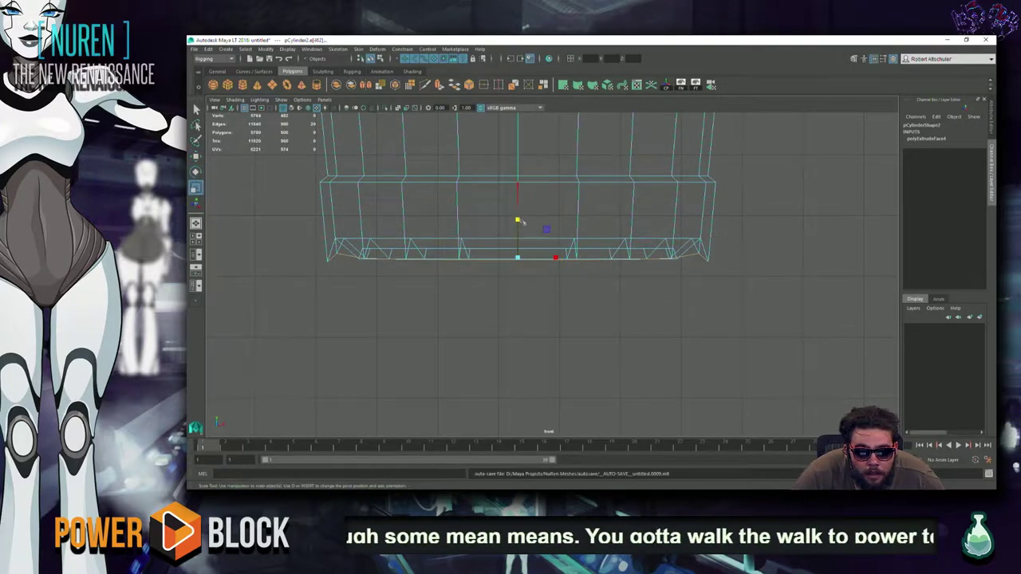
pyautogui.press('w')
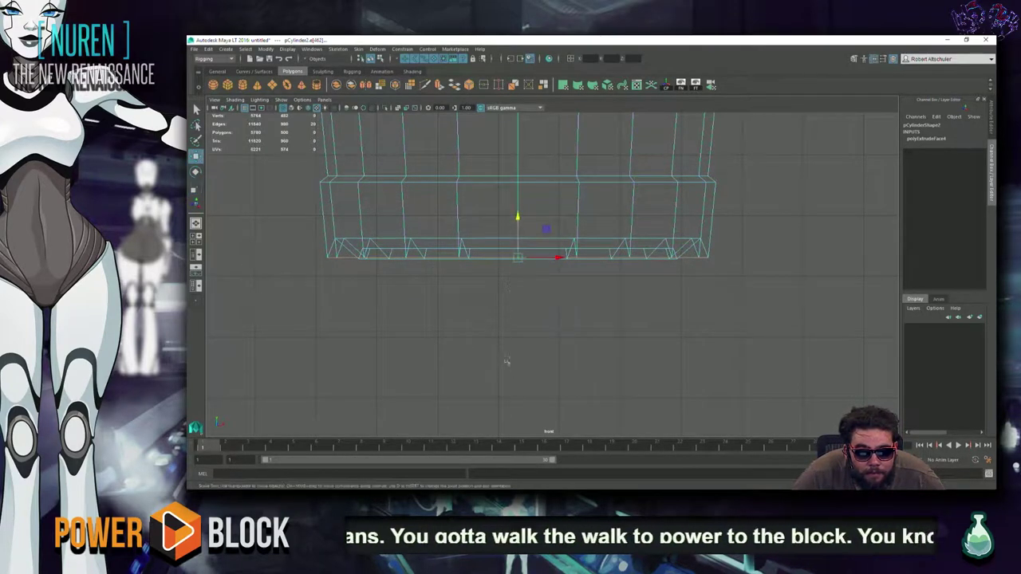
pyautogui.moveTo(505, 294); pyautogui.dragTo(508, 271, button='middle')
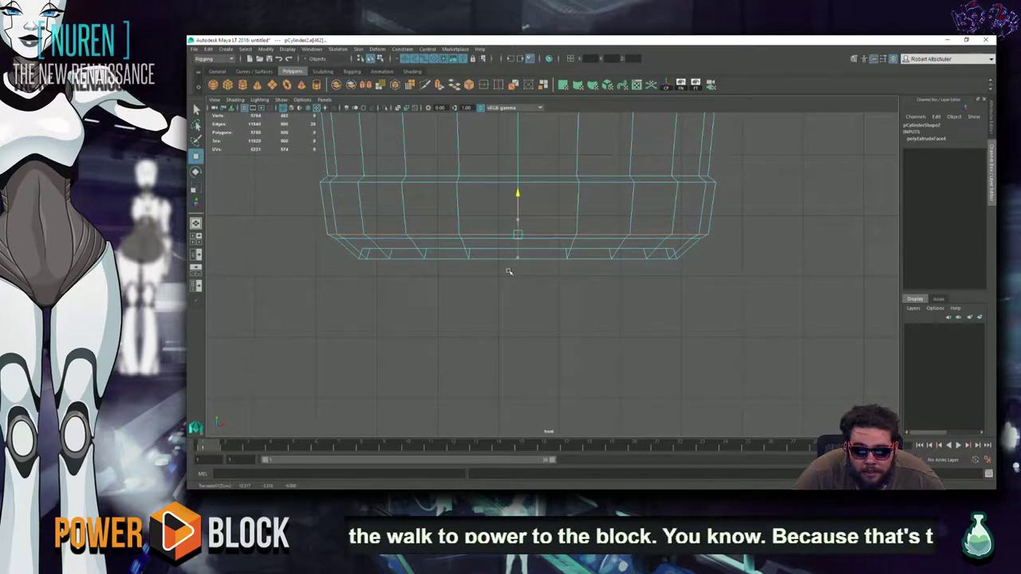
pyautogui.click(530, 292)
# Step: Select the barrel's top lip edges and scale them flat vertically
pyautogui.scroll(-5, 607, 254)
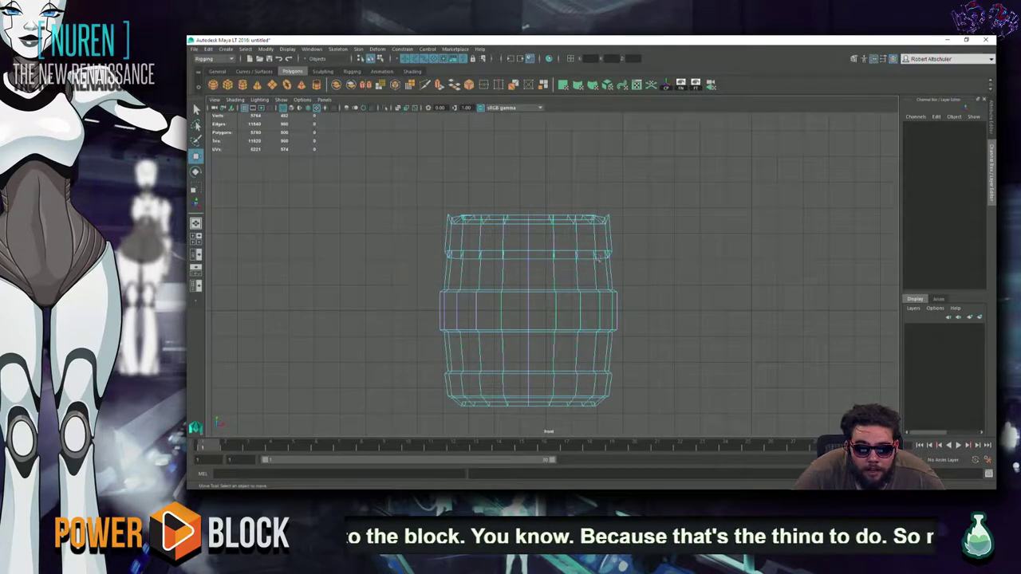
pyautogui.scroll(2, 379, 217)
pyautogui.scroll(2, 374, 231)
pyautogui.scroll(2, 354, 291)
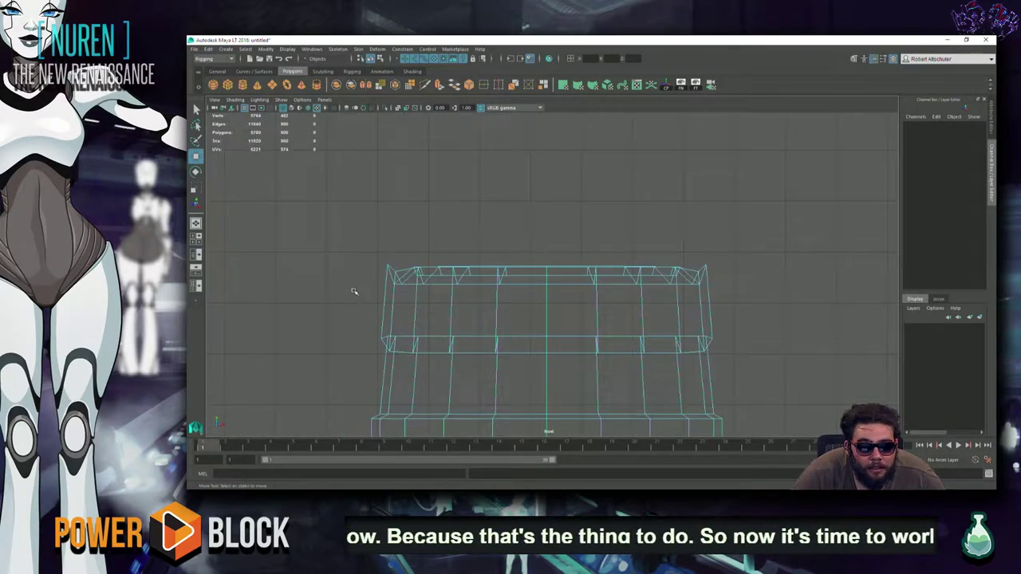
pyautogui.scroll(2, 349, 311)
pyautogui.scroll(2, 419, 275)
pyautogui.keyDown('alt'); pyautogui.moveTo(420, 275); pyautogui.dragTo(365, 270, button='middle'); pyautogui.keyUp('alt')
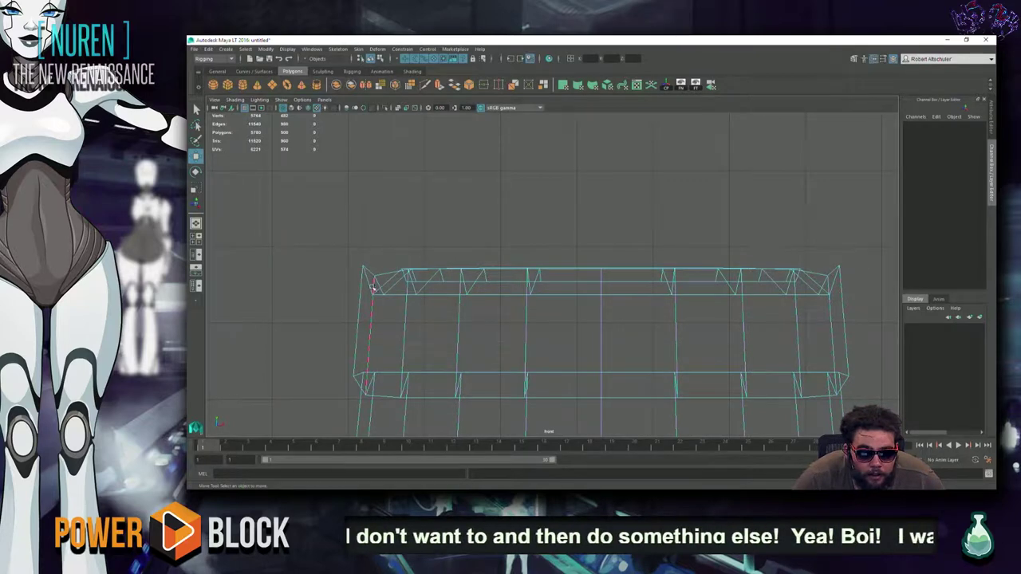
pyautogui.click(369, 285)
pyautogui.keyDown('shift'); pyautogui.moveTo(519, 243); pyautogui.dragTo(630, 233, button='right'); pyautogui.keyUp('shift')
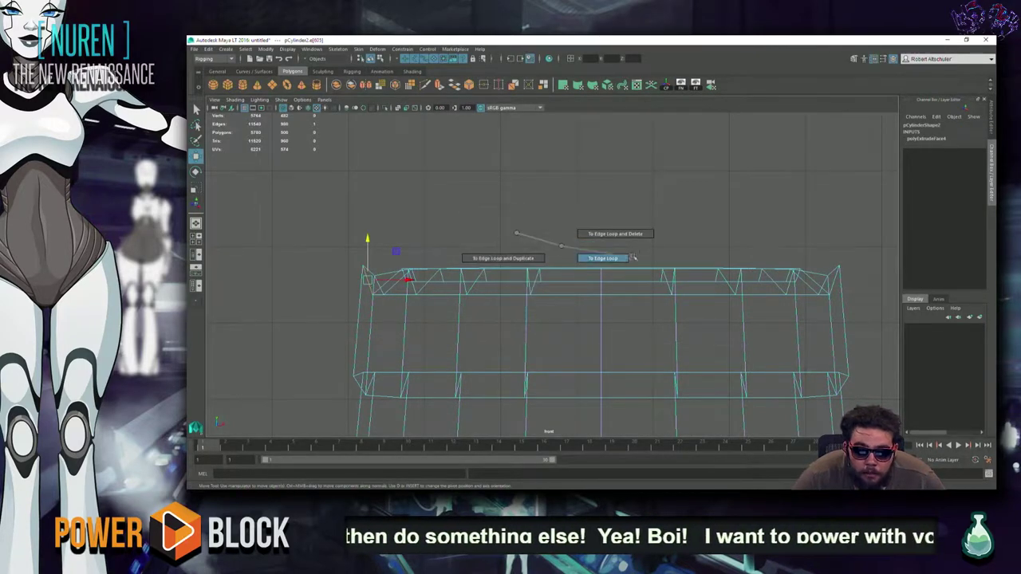
pyautogui.click(406, 256)
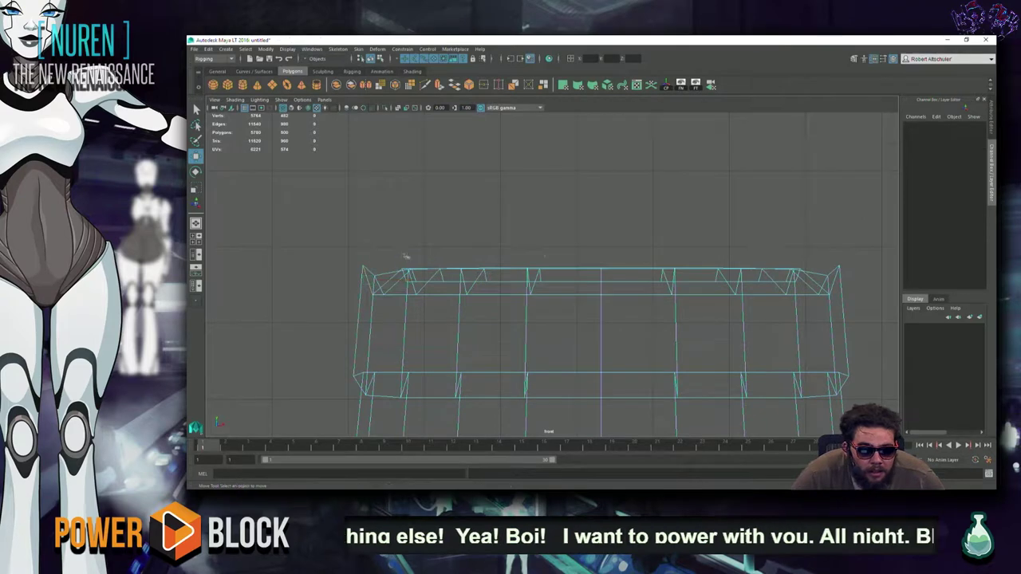
pyautogui.click(365, 271)
pyautogui.press('r')
pyautogui.moveTo(601, 235); pyautogui.dragTo(600, 269)
# Step: Nudge the edge loop just below the top ring up slightly
pyautogui.press('w')
pyautogui.click(630, 271)
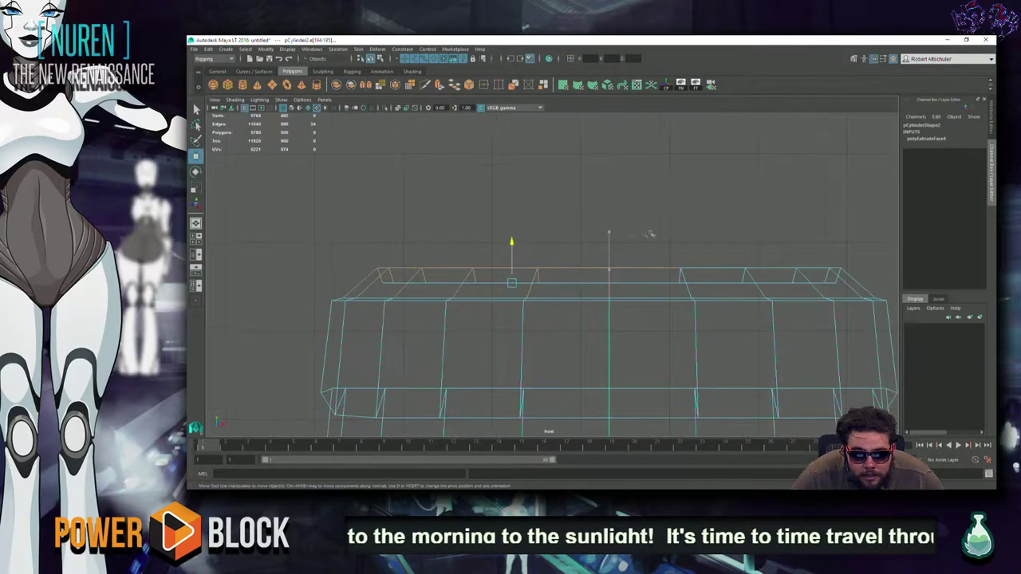
pyautogui.press('Down')
pyautogui.moveTo(743, 211); pyautogui.dragTo(749, 204, button='middle')
pyautogui.scroll(-3, 571, 335)
pyautogui.scroll(3, 571, 335)
pyautogui.scroll(-1, 571, 335)
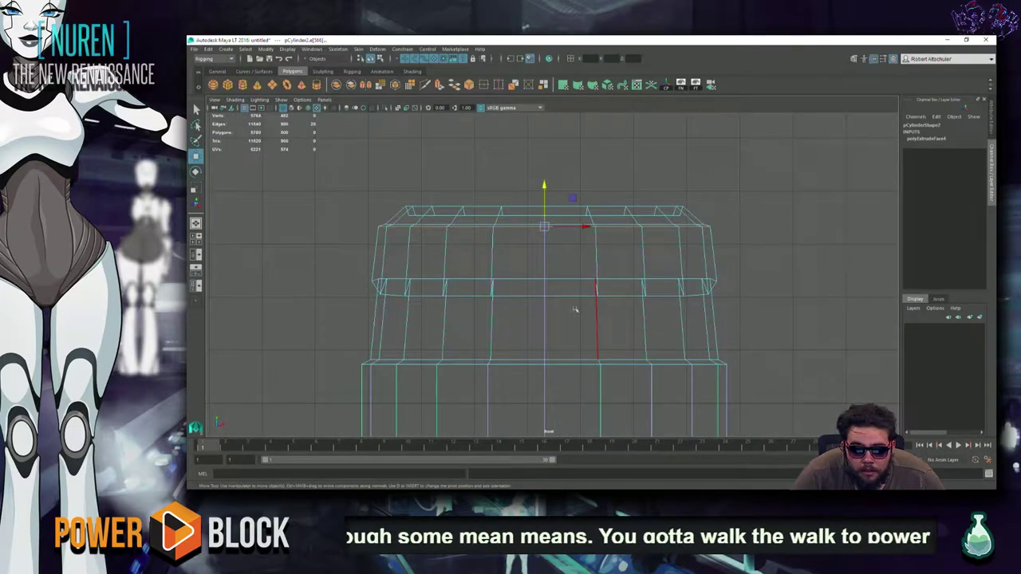
# Step: Flatten the edge loop below the top band in Y and slide it up
pyautogui.click(583, 303)
pyautogui.click(731, 311)
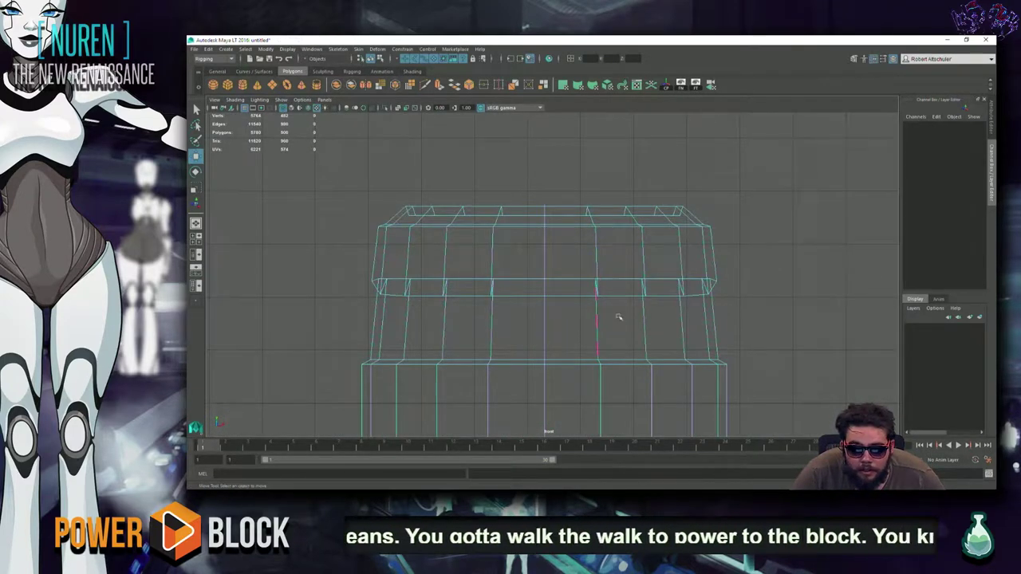
pyautogui.click(631, 296)
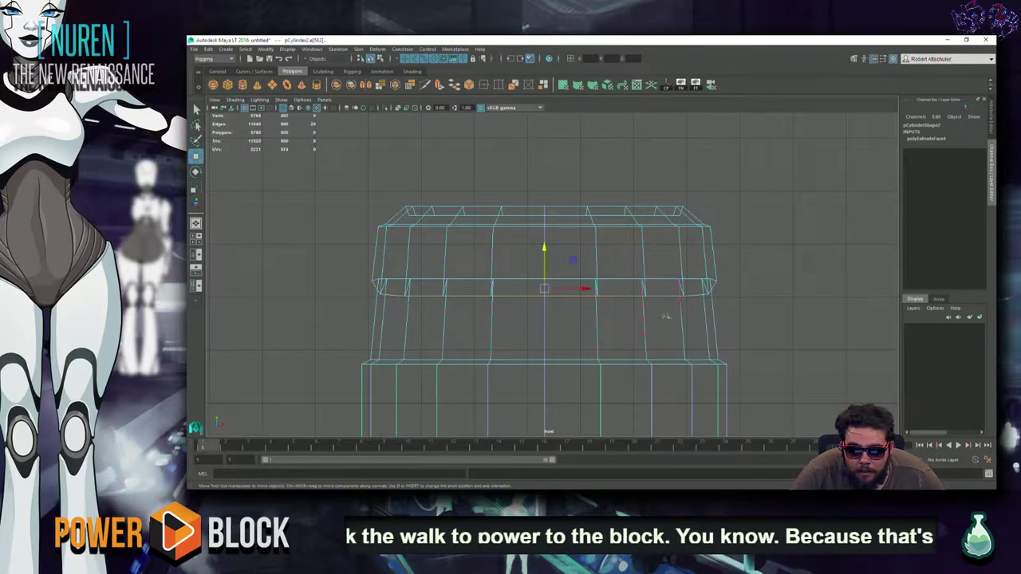
pyautogui.press('r')
pyautogui.moveTo(544, 251); pyautogui.dragTo(542, 287)
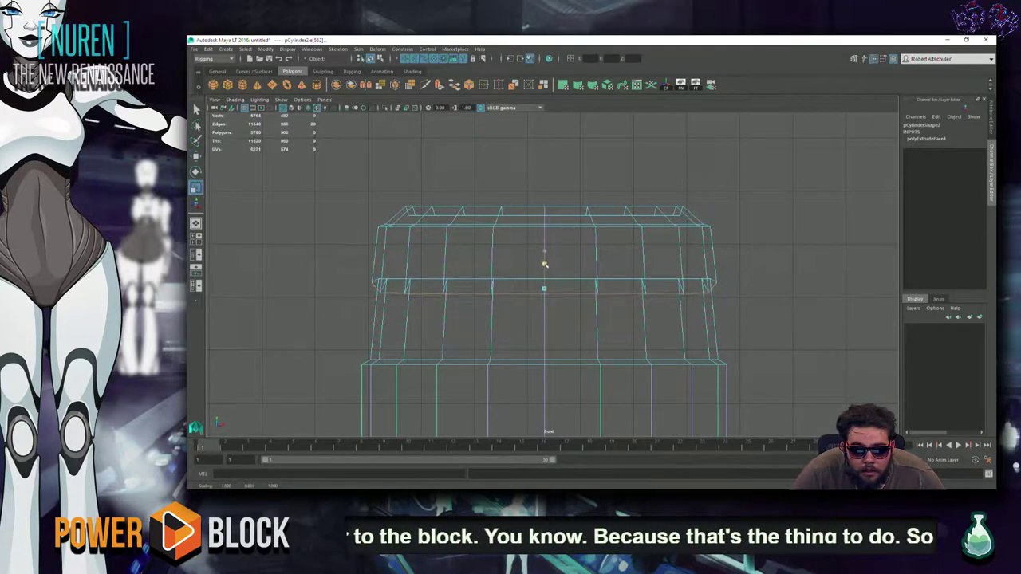
pyautogui.press('w')
pyautogui.moveTo(593, 195); pyautogui.dragTo(601, 182, button='middle')
# Step: Return to the shaded perspective view and orbit around to see both barrels
pyautogui.press('space')
pyautogui.press('space')
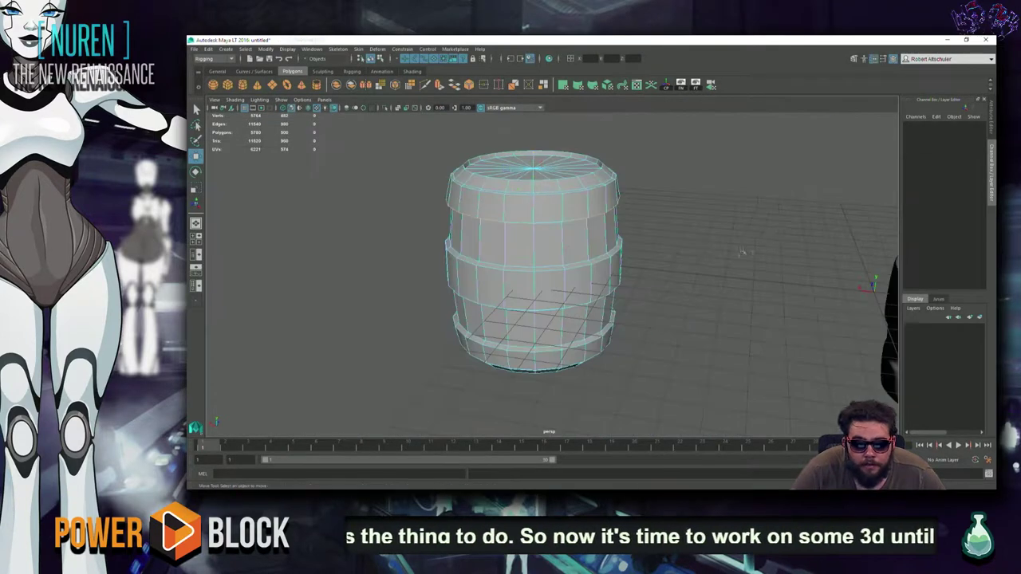
pyautogui.moveTo(547, 217); pyautogui.dragTo(547, 199, button='right')
pyautogui.moveTo(548, 200)
pyautogui.keyDown('alt'); pyautogui.mouseDown()
pyautogui.moveTo(317, 306)
pyautogui.moveTo(196, 332)
pyautogui.moveTo(528, 340)
pyautogui.moveTo(500, 319)
pyautogui.mouseUp(); pyautogui.keyUp('alt')
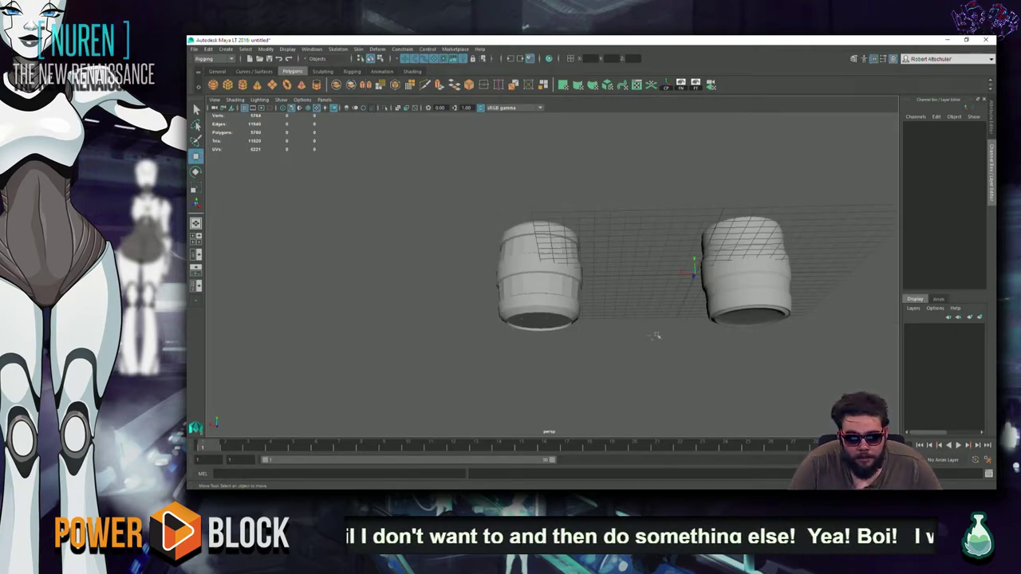
pyautogui.press('space')
pyautogui.press('space')
pyautogui.press('space')
pyautogui.press('space')
pyautogui.moveTo(650, 239)
pyautogui.keyDown('alt'); pyautogui.mouseDown()
pyautogui.moveTo(553, 224)
pyautogui.moveTo(530, 252)
pyautogui.mouseUp(); pyautogui.keyUp('alt')
pyautogui.hotkey('ctrl', 'o')
pyautogui.press('Escape')
pyautogui.moveTo(541, 329)
pyautogui.keyDown('alt'); pyautogui.mouseDown()
pyautogui.moveTo(599, 327)
pyautogui.moveTo(647, 284)
pyautogui.moveTo(633, 273)
pyautogui.moveTo(626, 298)
pyautogui.mouseUp(); pyautogui.keyUp('alt')
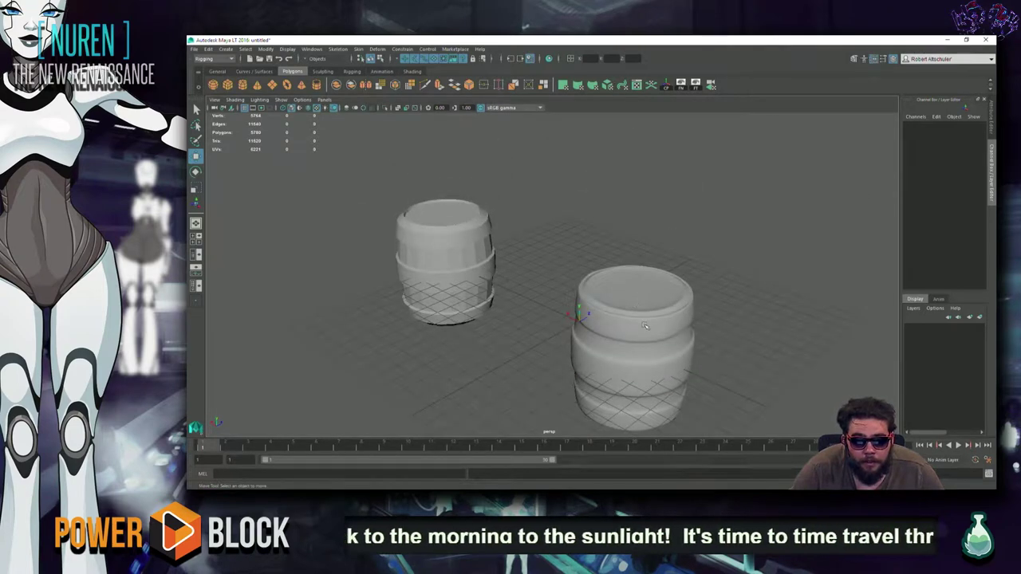
pyautogui.keyDown('alt'); pyautogui.moveTo(456, 297); pyautogui.dragTo(638, 231); pyautogui.keyUp('alt')
# Step: Switch to the top view, frame both barrels, and select the right barrel
pyautogui.click(638, 231)
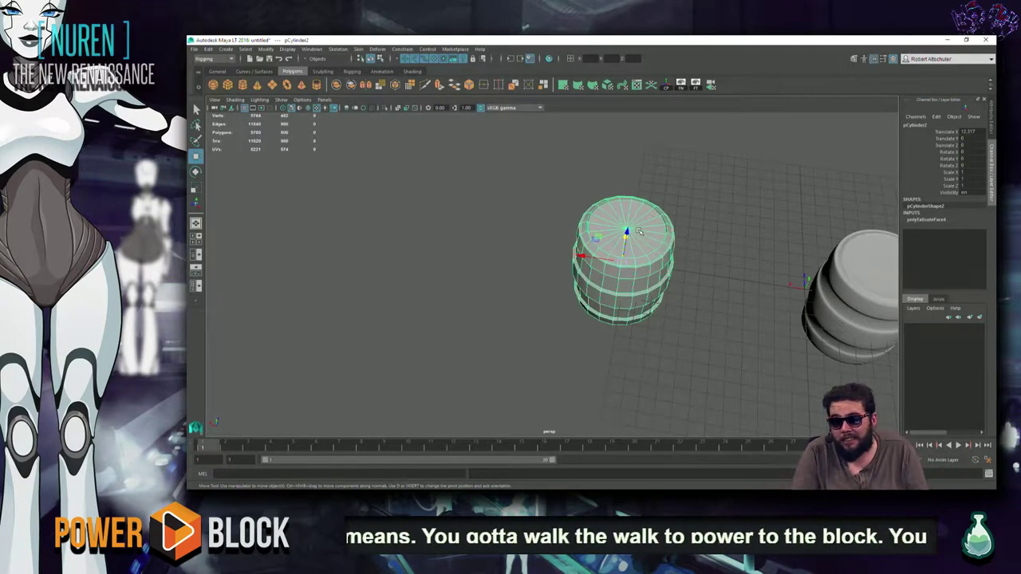
pyautogui.scroll(5, 638, 231)
pyautogui.keyDown('alt'); pyautogui.moveTo(638, 231); pyautogui.dragTo(525, 221, button='middle'); pyautogui.keyUp('alt')
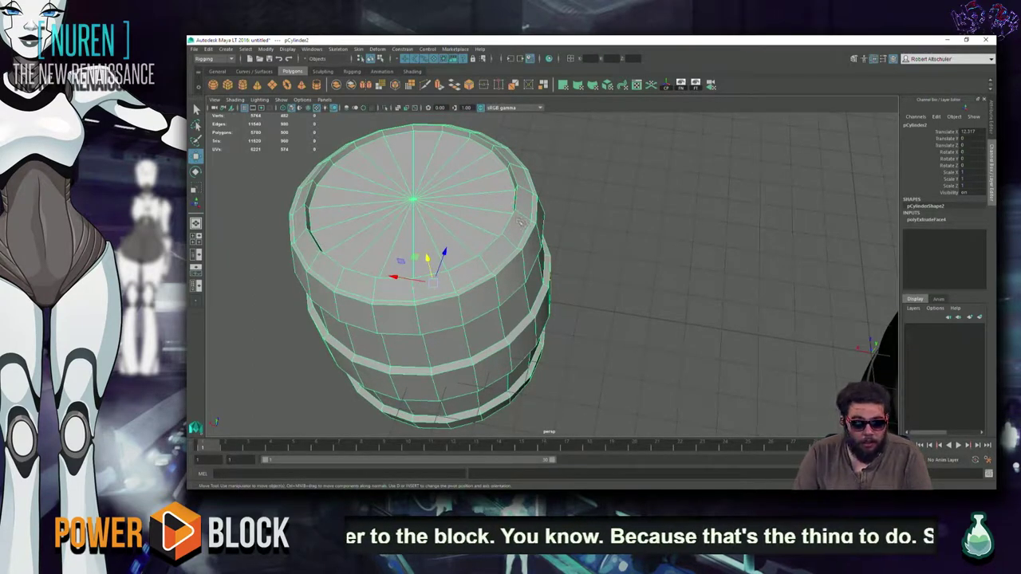
pyautogui.keyDown('alt'); pyautogui.moveTo(516, 224); pyautogui.dragTo(586, 237, button='middle'); pyautogui.keyUp('alt')
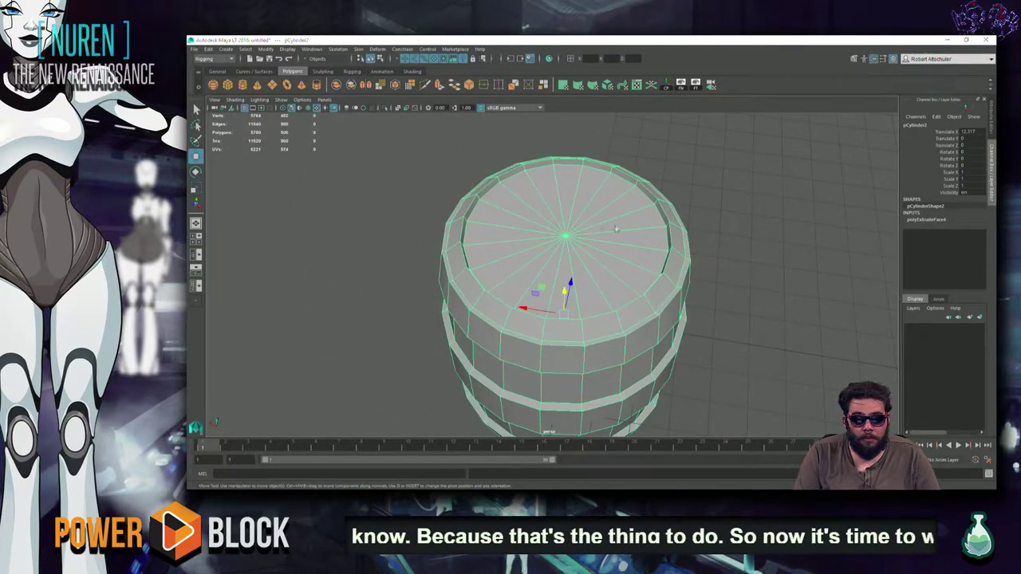
pyautogui.press('space')
pyautogui.press('space')
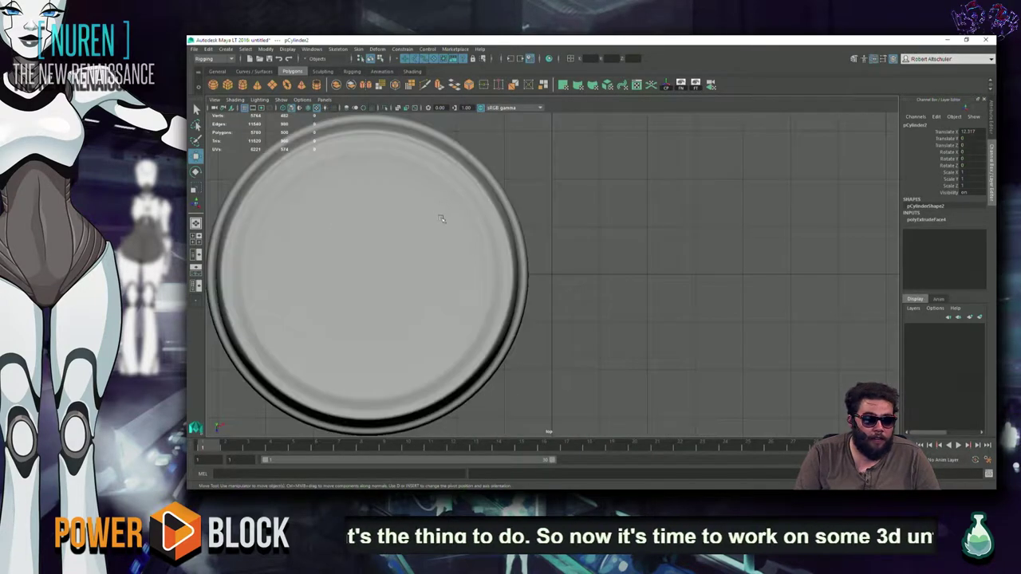
pyautogui.press('a')
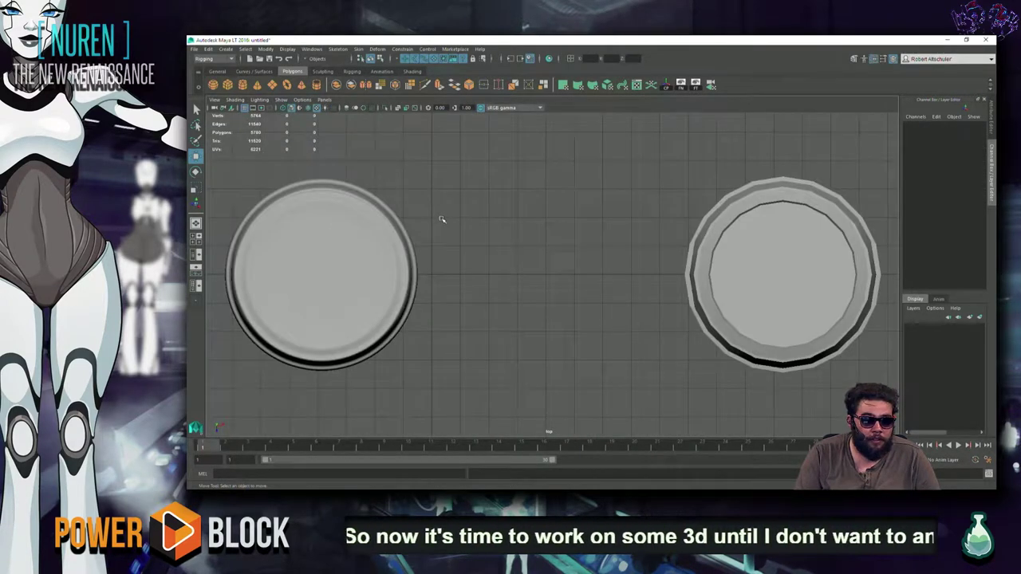
pyautogui.click(765, 279)
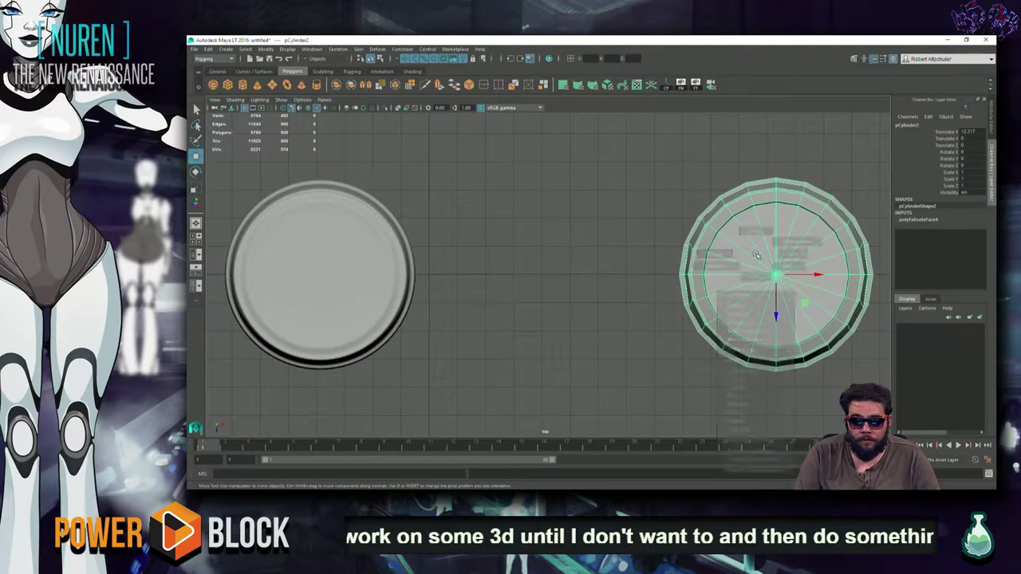
# Step: Delete the right barrel's inner cap faces, then orbit out to view both barrels
pyautogui.press('F11')
pyautogui.click(785, 296)
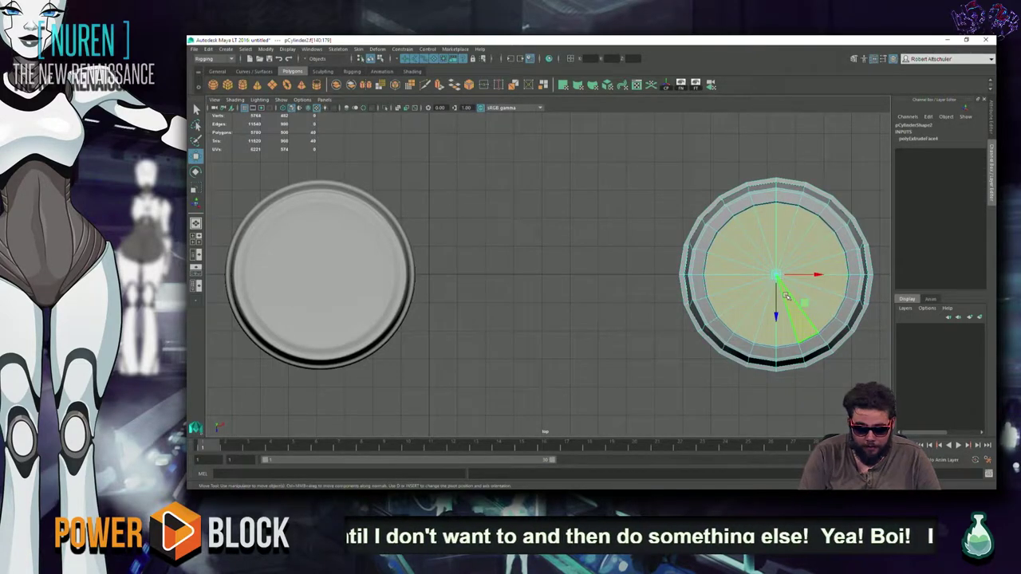
pyautogui.press('Delete')
pyautogui.moveTo(786, 295); pyautogui.dragTo(846, 189)
pyautogui.keyDown('alt'); pyautogui.moveTo(709, 270); pyautogui.dragTo(338, 315); pyautogui.keyUp('alt')
pyautogui.moveTo(468, 300); pyautogui.dragTo(526, 339, button='right')
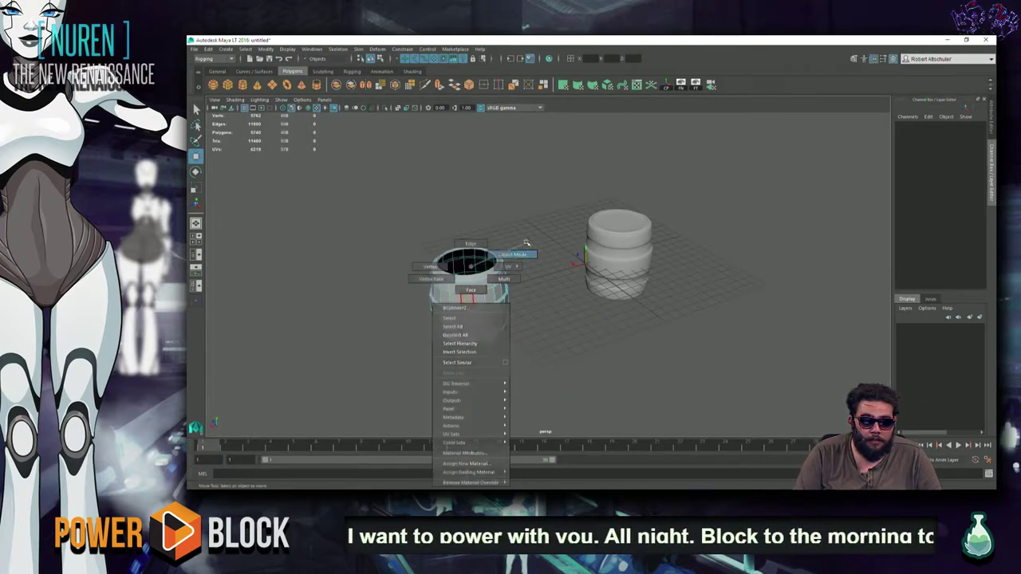
pyautogui.keyDown('alt'); pyautogui.moveTo(534, 325); pyautogui.dragTo(581, 357); pyautogui.keyUp('alt')
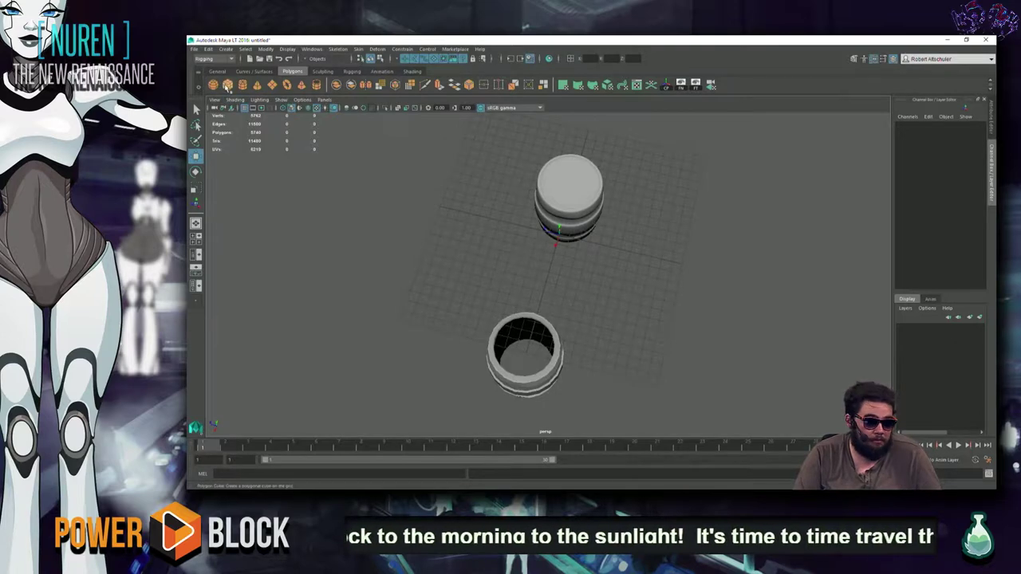
pyautogui.click(229, 86)
# Step: Draw a thin plank-shaped polygon cube on the grid
pyautogui.moveTo(503, 264); pyautogui.dragTo(571, 280)
pyautogui.moveTo(614, 319)
pyautogui.mouseDown()
pyautogui.moveTo(623, 307)
pyautogui.moveTo(463, 307)
pyautogui.mouseUp()
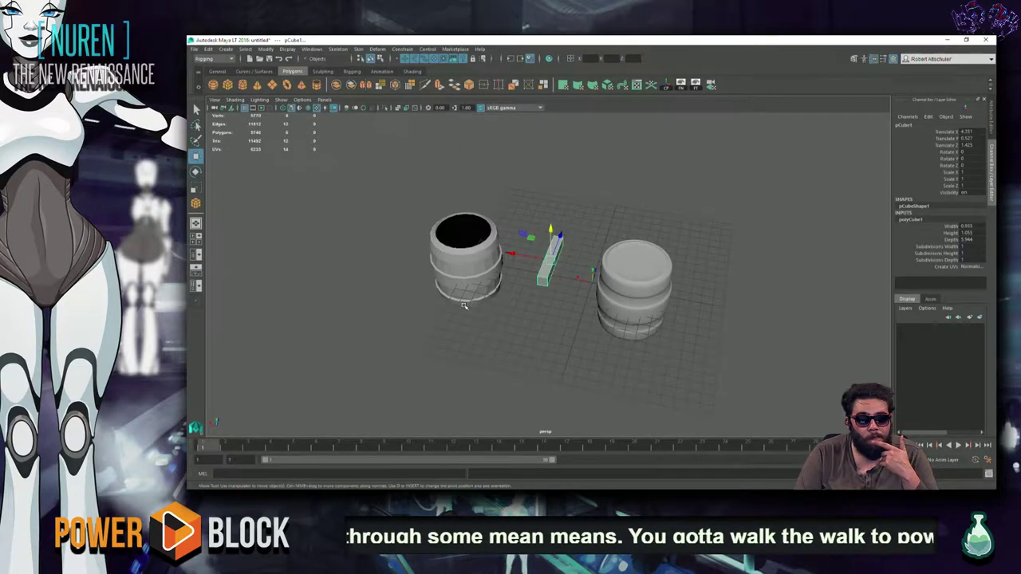
pyautogui.scroll(2, 546, 257)
pyautogui.scroll(3, 545, 257)
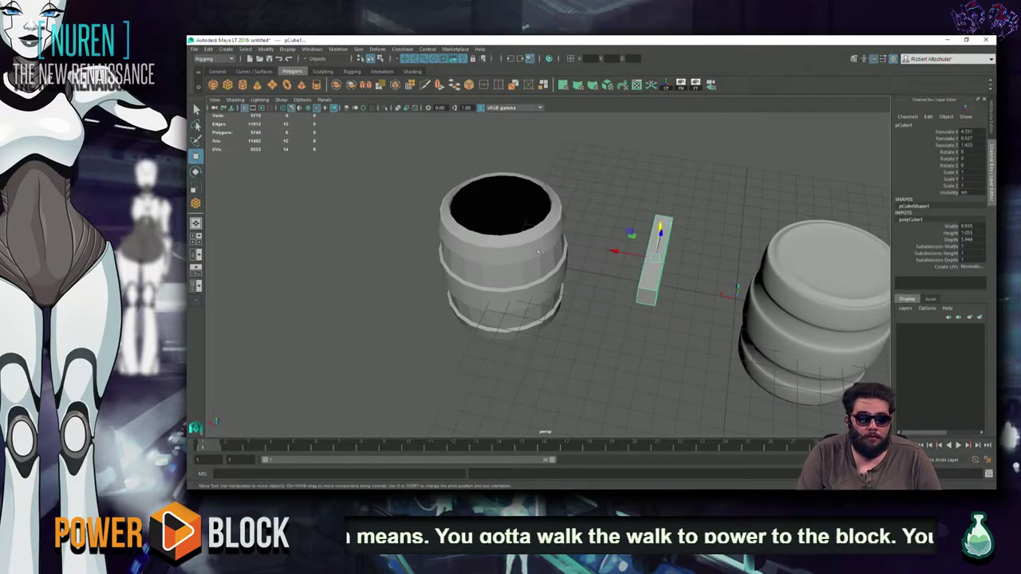
# Step: Duplicate the open barrel with Ctrl+D and move the copy to its right
pyautogui.click(547, 246)
pyautogui.rightClick(547, 246)
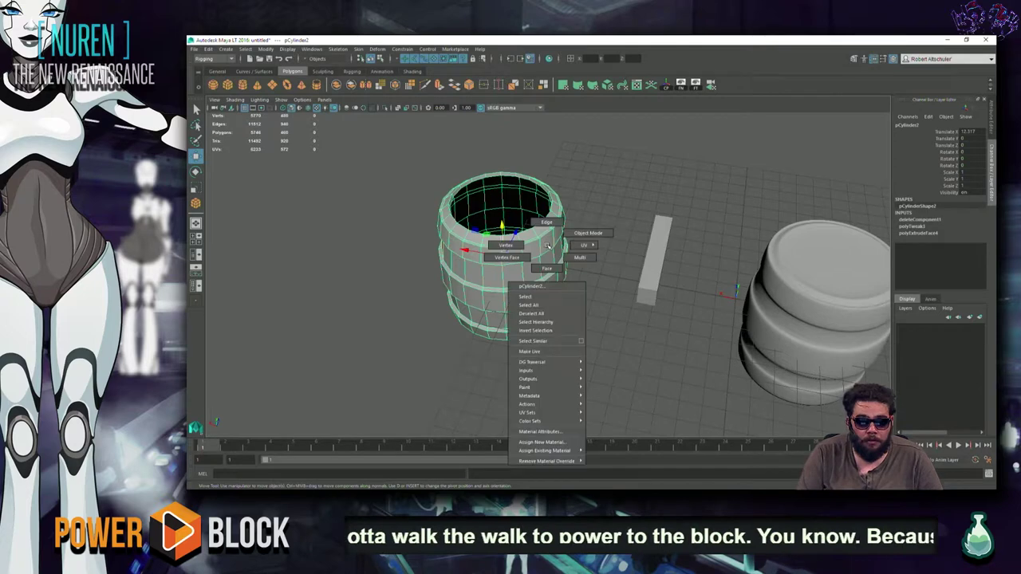
pyautogui.click(599, 220)
pyautogui.click(536, 240)
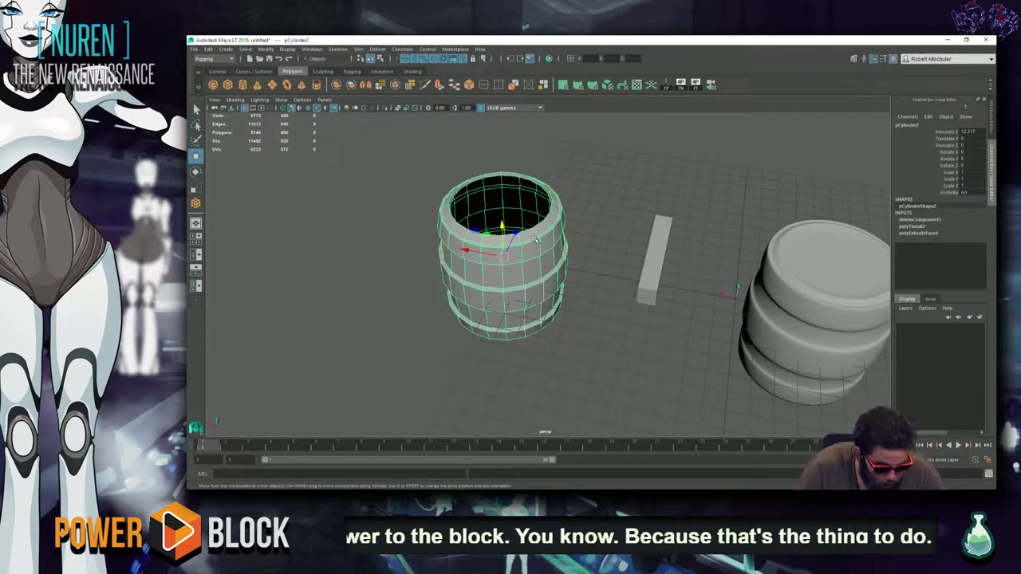
pyautogui.hotkey('ctrl', 'd')
pyautogui.moveTo(495, 302)
pyautogui.keyDown('alt'); pyautogui.mouseDown()
pyautogui.moveTo(353, 319)
pyautogui.moveTo(379, 322)
pyautogui.mouseUp(); pyautogui.keyUp('alt')
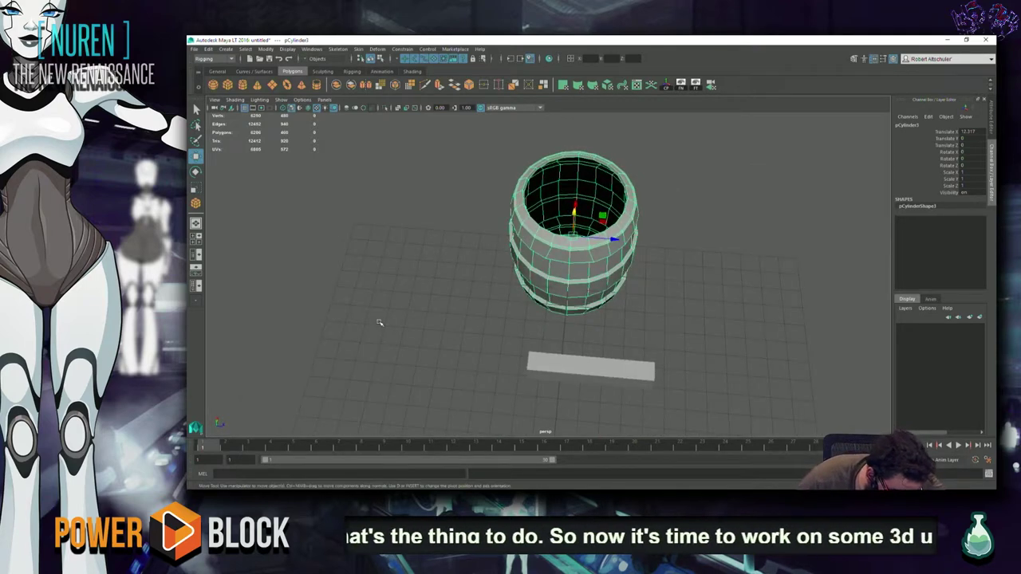
pyautogui.moveTo(611, 237); pyautogui.dragTo(693, 331)
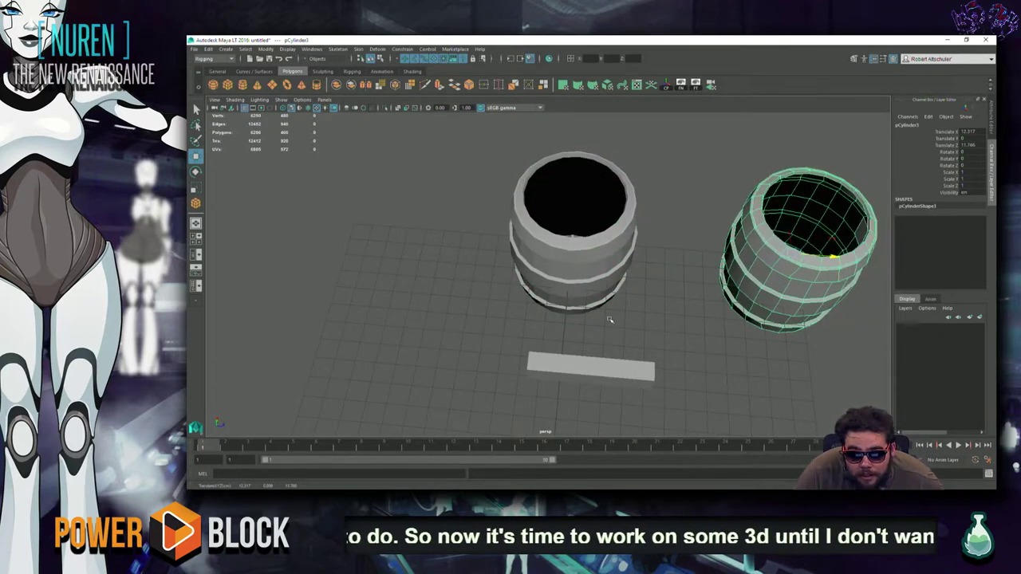
pyautogui.click(693, 331)
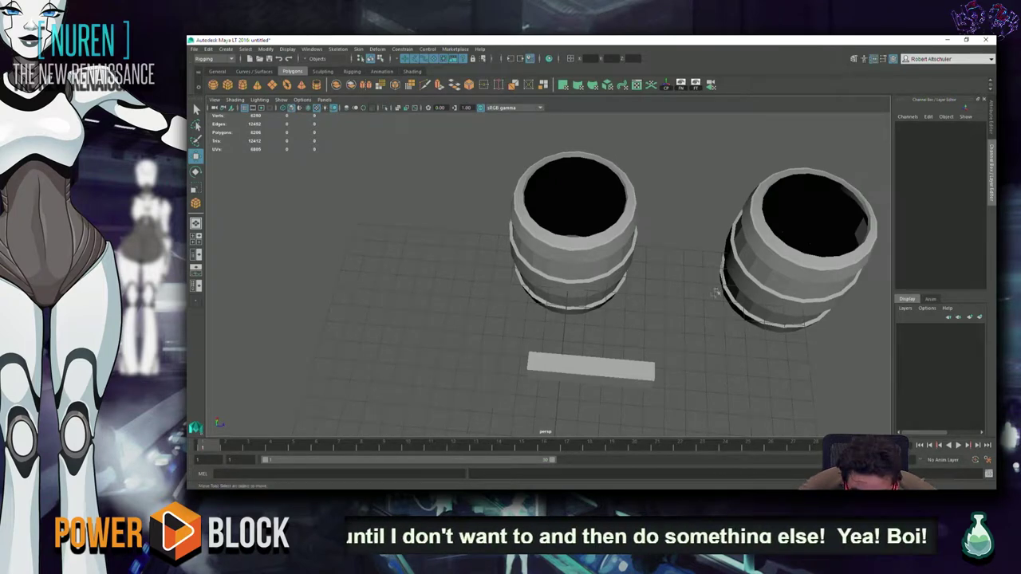
pyautogui.moveTo(667, 347)
pyautogui.keyDown('alt'); pyautogui.mouseDown()
pyautogui.moveTo(579, 301)
pyautogui.moveTo(538, 296)
pyautogui.moveTo(545, 299)
pyautogui.mouseUp(); pyautogui.keyUp('alt')
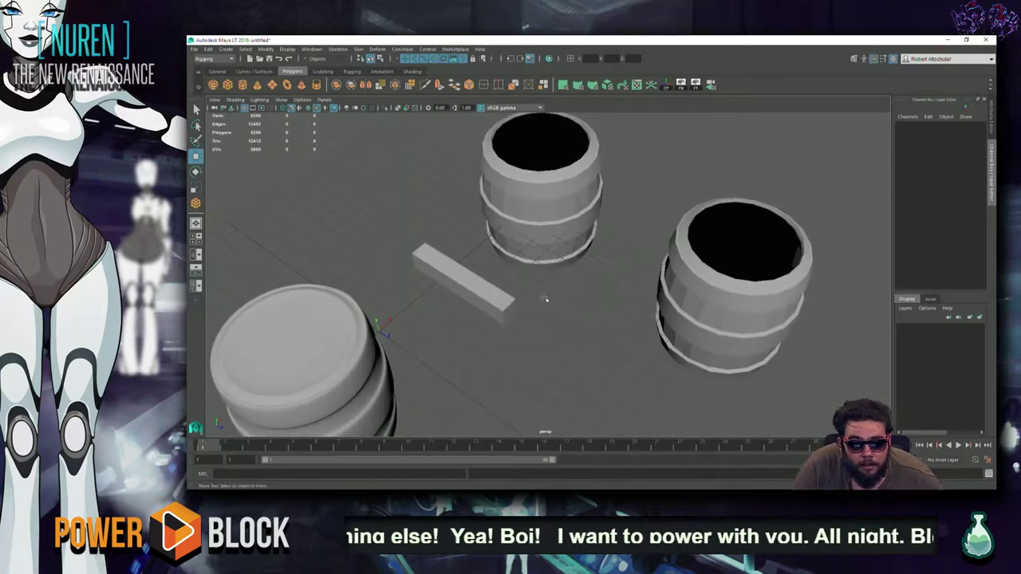
# Step: Scale the plank in Y to 0.201 so it becomes a thin board
pyautogui.click(508, 305)
pyautogui.press('r')
pyautogui.moveTo(485, 342)
pyautogui.keyDown('alt'); pyautogui.mouseDown()
pyautogui.moveTo(444, 339)
pyautogui.moveTo(495, 292)
pyautogui.mouseUp(); pyautogui.keyUp('alt')
pyautogui.press('f')
pyautogui.moveTo(547, 238)
pyautogui.mouseDown()
pyautogui.moveTo(547, 271)
pyautogui.moveTo(616, 355)
pyautogui.mouseUp()
pyautogui.scroll(-5, 615, 355)
pyautogui.moveTo(623, 390)
pyautogui.keyDown('alt'); pyautogui.mouseDown()
pyautogui.moveTo(562, 391)
pyautogui.moveTo(617, 379)
pyautogui.moveTo(567, 341)
pyautogui.mouseUp(); pyautogui.keyUp('alt')
# Step: Move the board into the left barrel, sliding it to the opening's left edge
pyautogui.press('w')
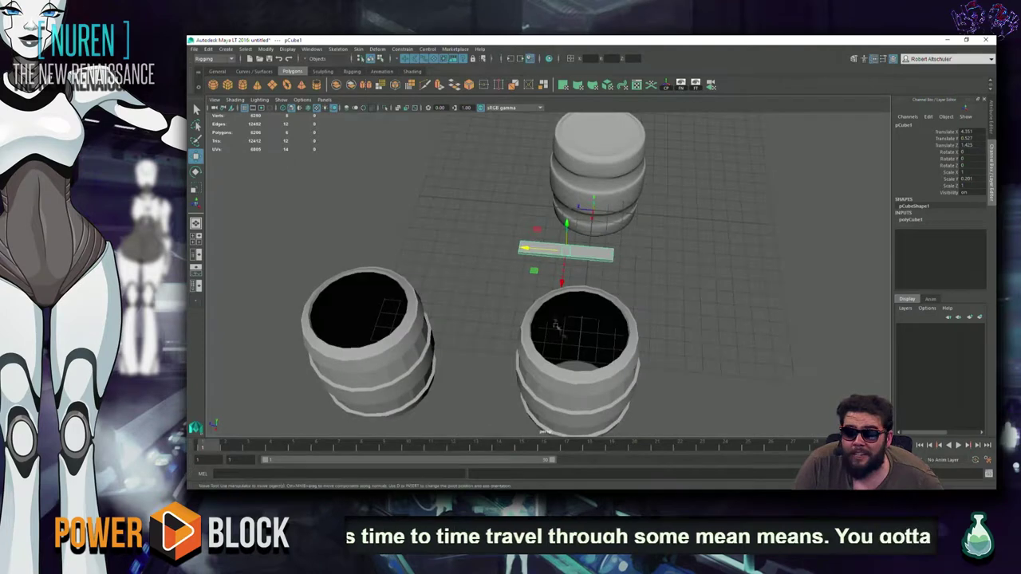
pyautogui.moveTo(532, 270)
pyautogui.mouseDown()
pyautogui.moveTo(342, 319)
pyautogui.moveTo(327, 367)
pyautogui.moveTo(375, 303)
pyautogui.mouseUp()
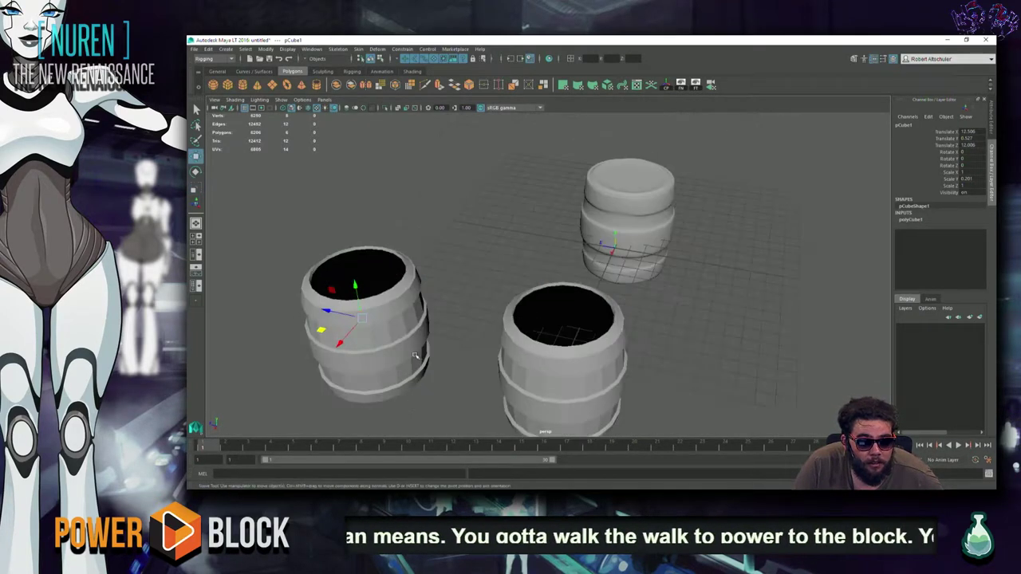
pyautogui.press('f')
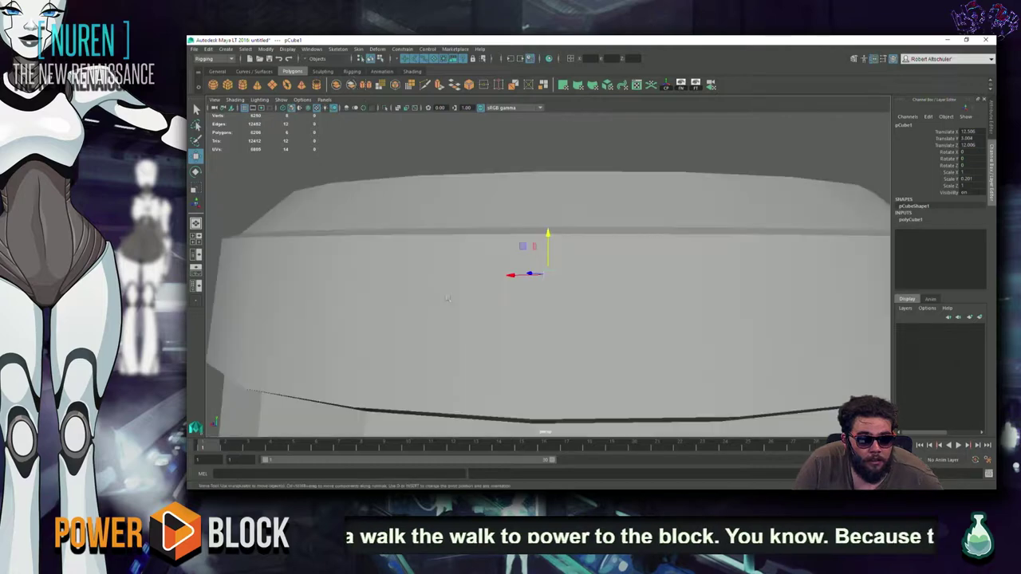
pyautogui.keyDown('alt'); pyautogui.moveTo(479, 351); pyautogui.dragTo(300, 368); pyautogui.keyUp('alt')
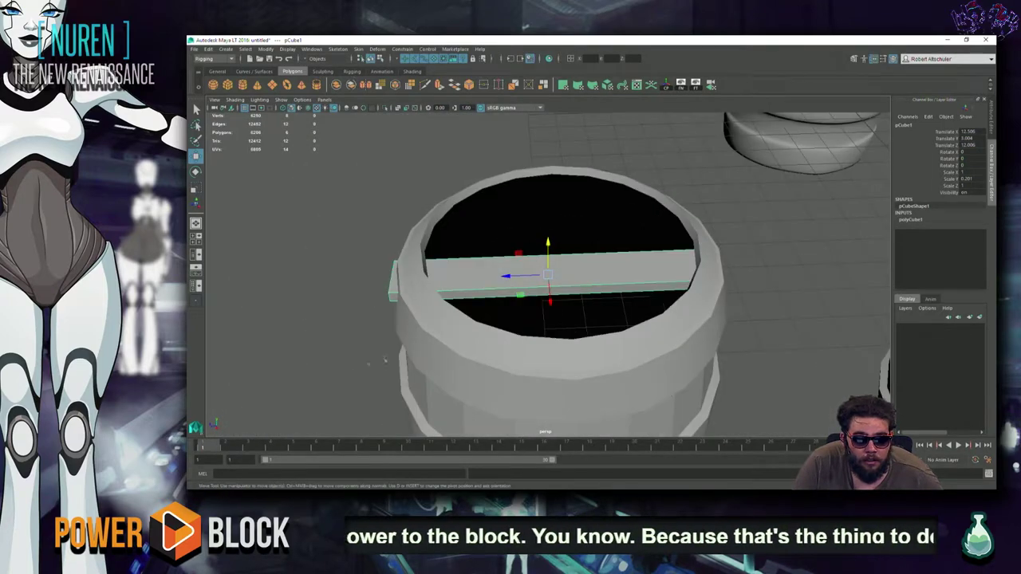
pyautogui.scroll(-3, 410, 353)
pyautogui.moveTo(505, 276); pyautogui.dragTo(517, 277, button='middle')
pyautogui.press('r')
pyautogui.moveTo(517, 277)
pyautogui.keyDown('alt'); pyautogui.mouseDown()
pyautogui.moveTo(594, 260)
pyautogui.moveTo(525, 289)
pyautogui.mouseUp(); pyautogui.keyUp('alt')
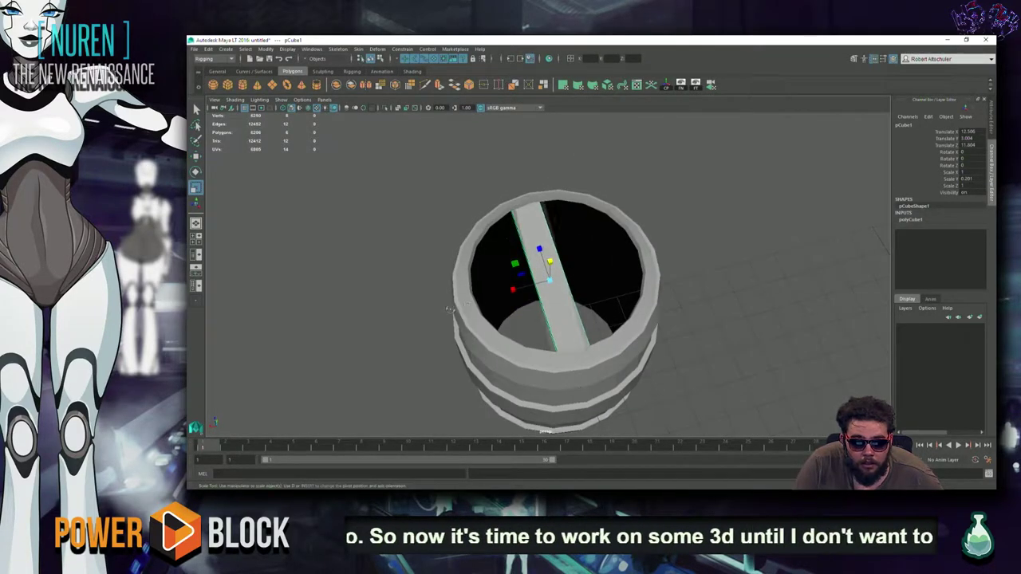
pyautogui.press('w')
pyautogui.moveTo(525, 288); pyautogui.dragTo(440, 303)
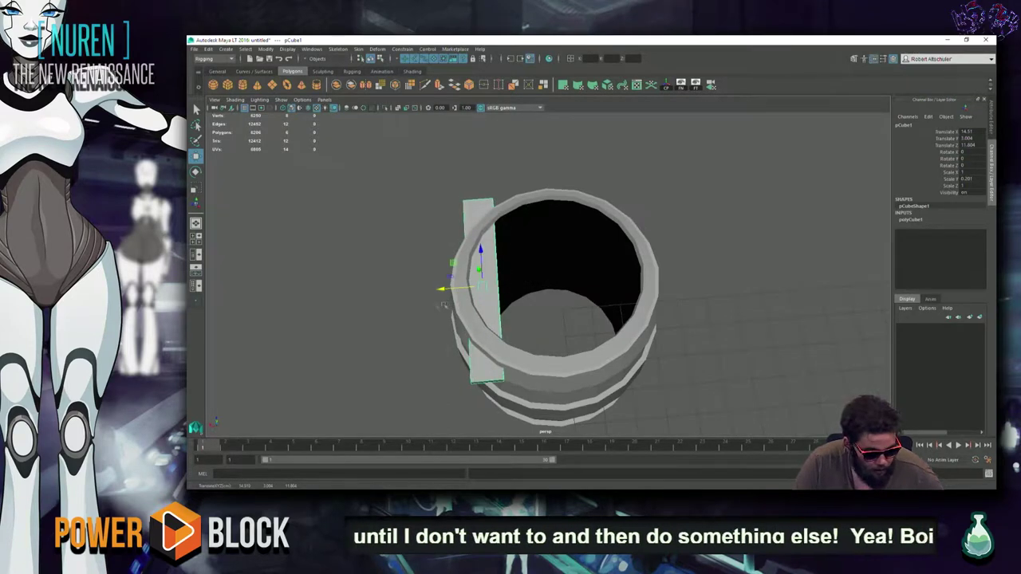
# Step: Duplicate the plank side by side with Ctrl+D and Shift+D, then delete the extra rightmost copy
pyautogui.hotkey('ctrl', 'd')
pyautogui.moveTo(451, 290)
pyautogui.mouseDown()
pyautogui.moveTo(479, 287)
pyautogui.moveTo(438, 298)
pyautogui.mouseUp()
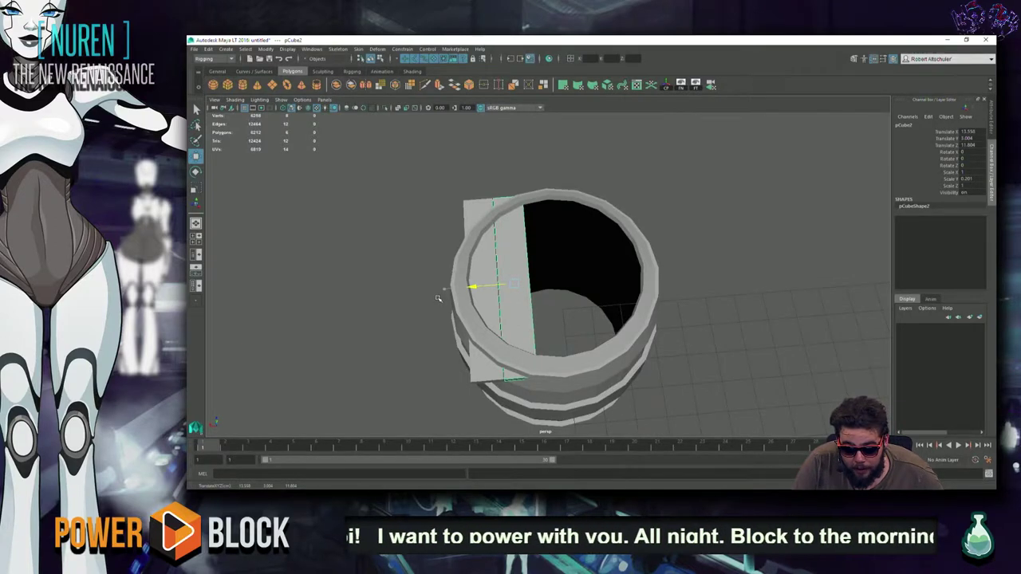
pyautogui.press('d')
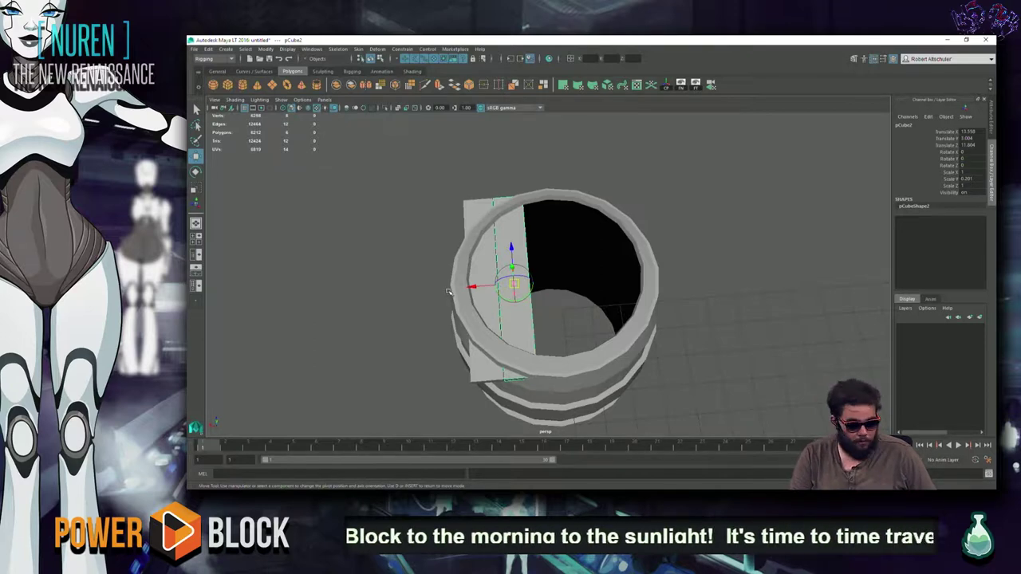
pyautogui.hotkey('shift', 'd')
pyautogui.hotkey('shift', 'd')
pyautogui.hotkey('shift', 'd')
pyautogui.hotkey('shift', 'd')
pyautogui.hotkey('shift', 'd')
pyautogui.hotkey('shift', 'd')
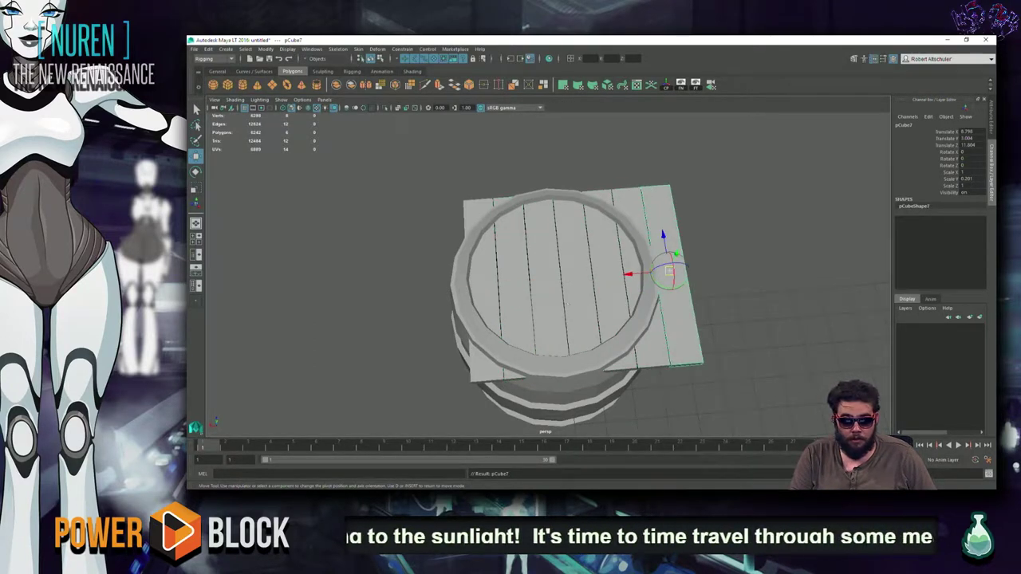
pyautogui.moveTo(738, 169); pyautogui.dragTo(659, 204)
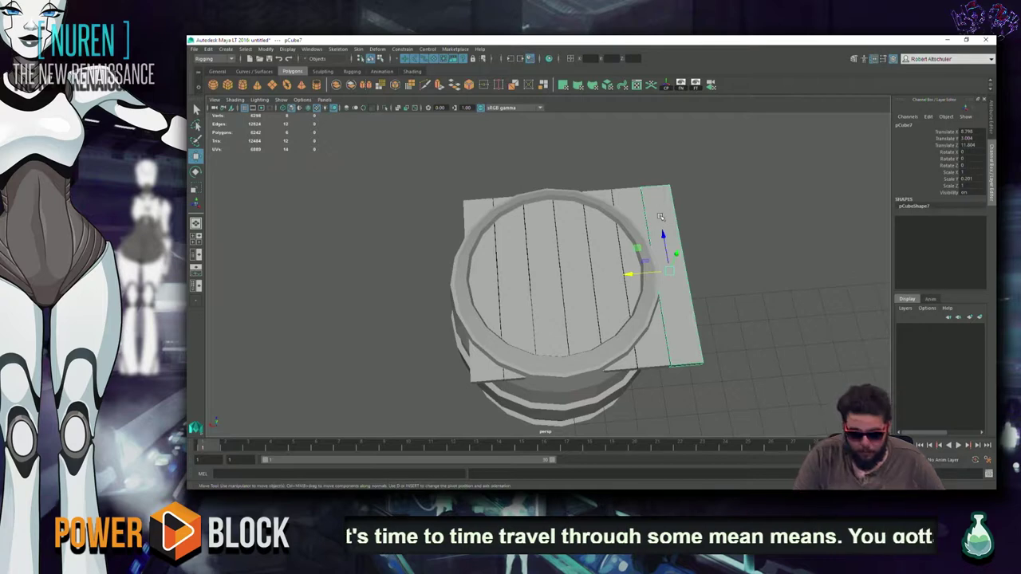
pyautogui.press('Delete')
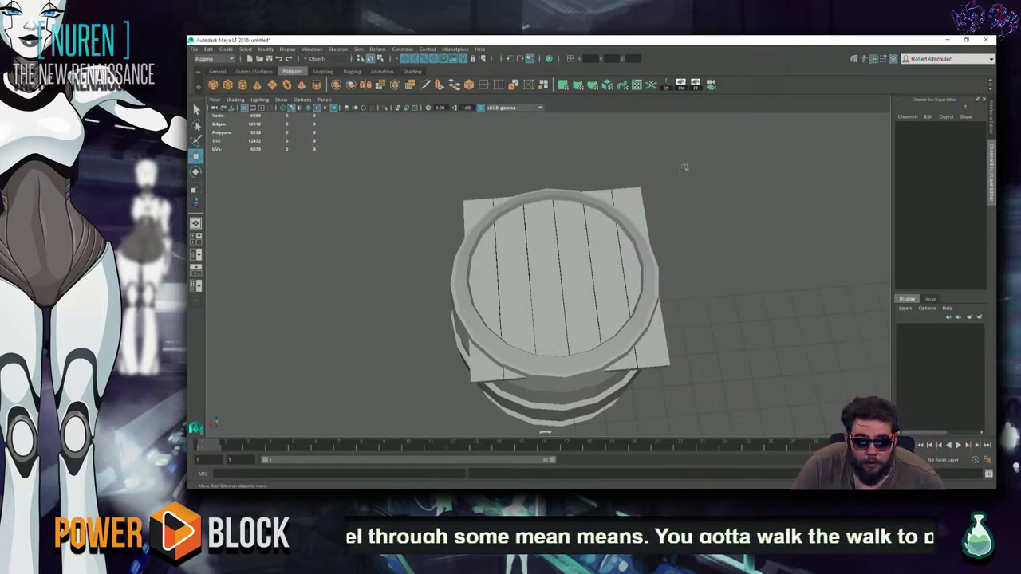
# Step: Shift all the planks slightly left to centre them over the opening
pyautogui.moveTo(748, 193); pyautogui.dragTo(479, 343)
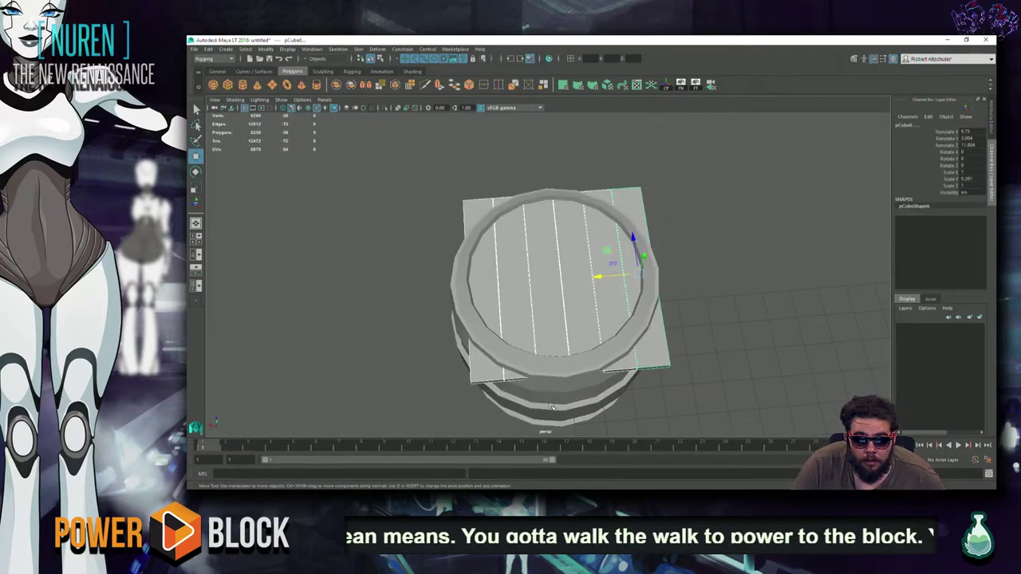
pyautogui.moveTo(726, 313); pyautogui.dragTo(763, 269, button='middle')
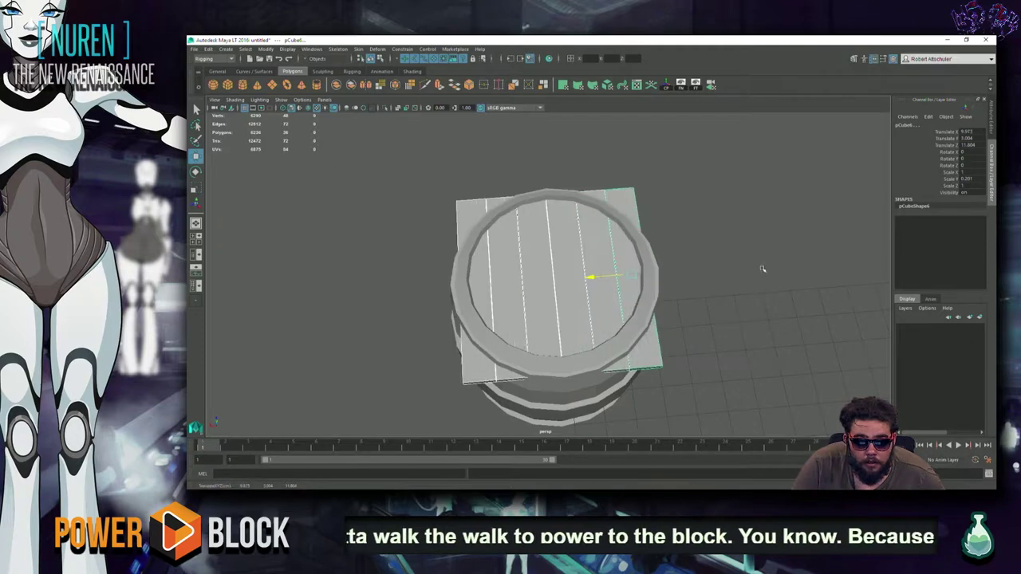
pyautogui.click(763, 268)
# Step: In the wireframe top view, scale the planks from a right-edge pivot to fit inside the rim
pyautogui.press('space')
pyautogui.click(453, 287)
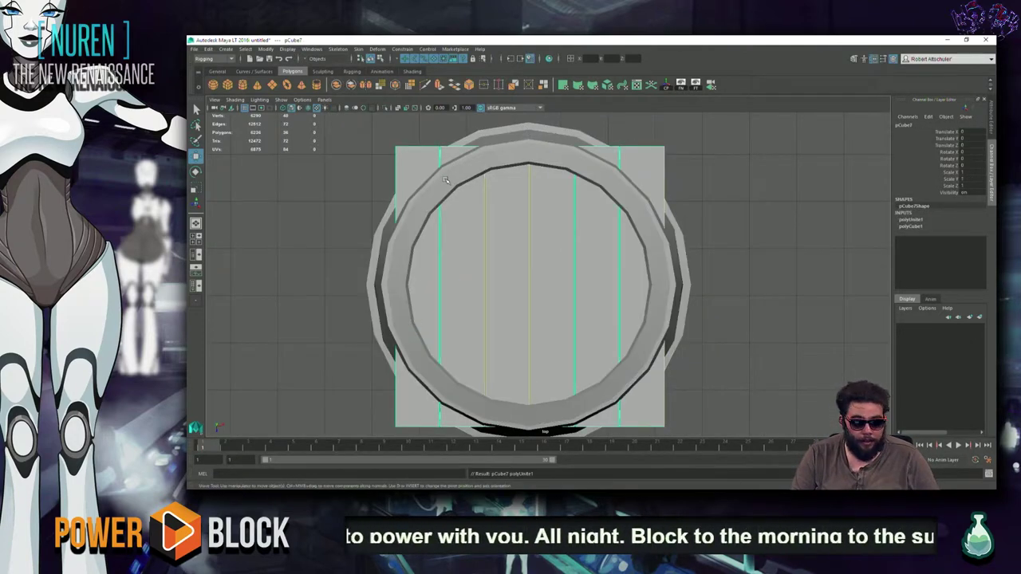
pyautogui.press('4')
pyautogui.press('r')
pyautogui.moveTo(452, 283); pyautogui.dragTo(604, 314)
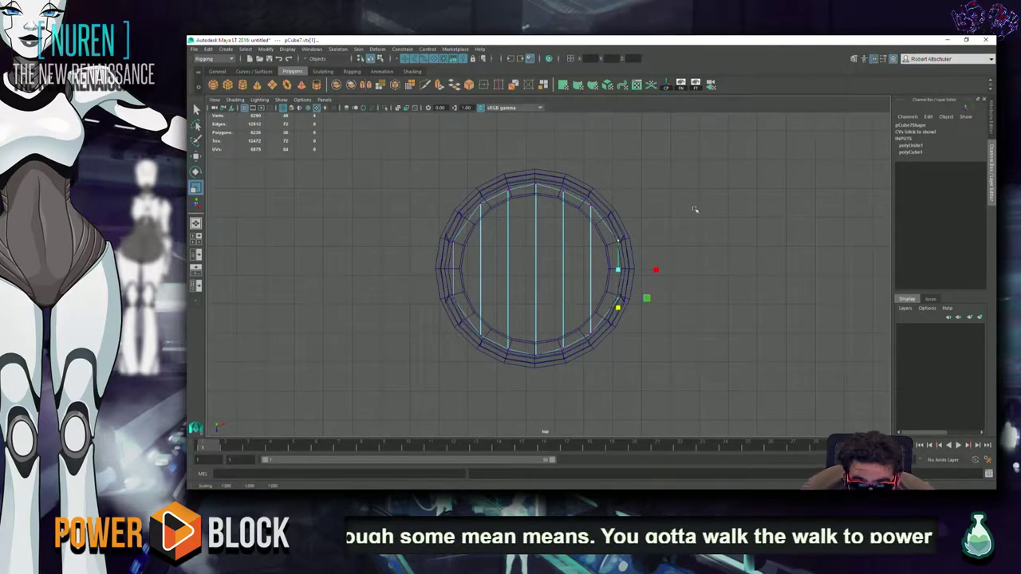
pyautogui.press('space')
pyautogui.press('space')
pyautogui.press('w')
pyautogui.press('f')
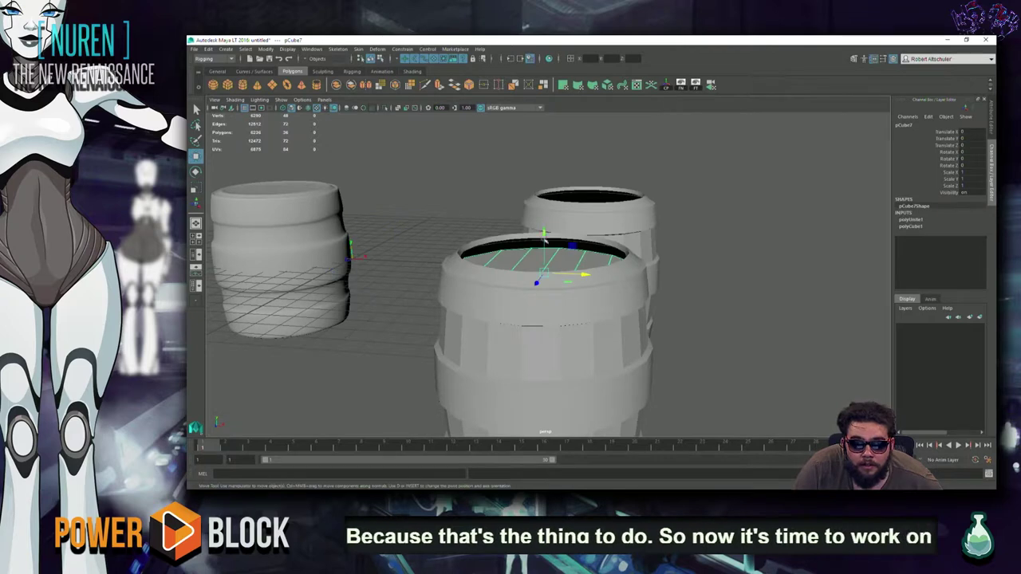
pyautogui.press('space')
pyautogui.press('space')
# Step: Back in perspective, clear the selection and select the barrel
pyautogui.click(660, 212)
pyautogui.rightClick(660, 211)
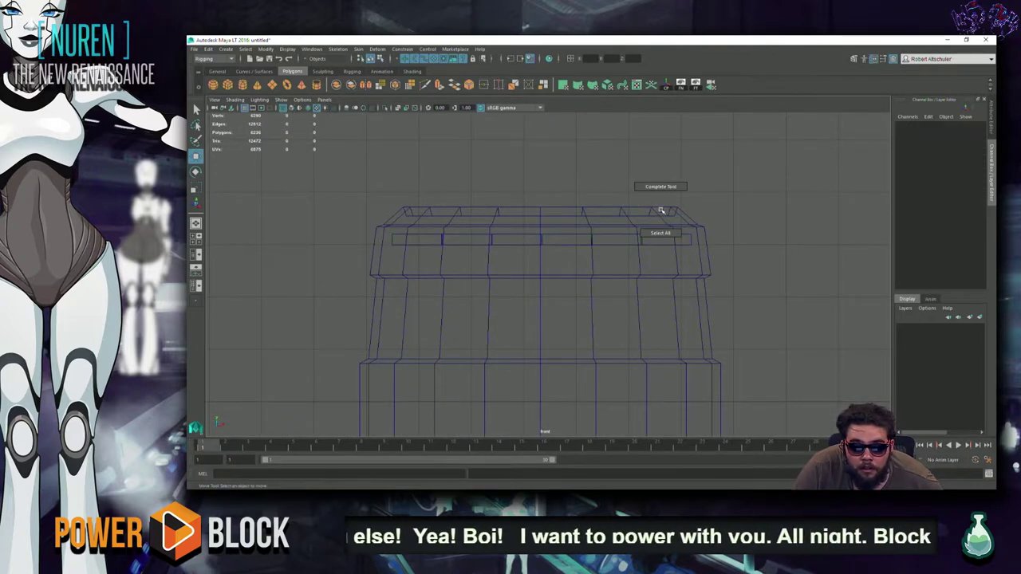
pyautogui.moveTo(660, 205); pyautogui.dragTo(614, 205, button='right')
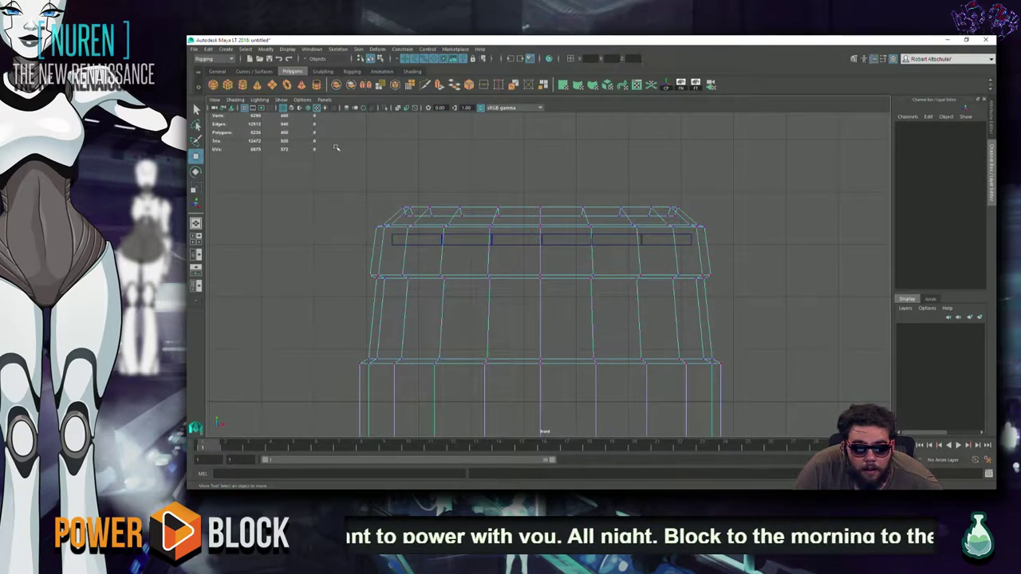
# Step: Marquee-select the barrel's top ring of vertices and move them slightly down
pyautogui.moveTo(429, 168); pyautogui.dragTo(693, 223)
pyautogui.moveTo(581, 147)
pyautogui.mouseDown(button='middle')
pyautogui.moveTo(583, 160)
pyautogui.moveTo(593, 153)
pyautogui.mouseUp(button='middle')
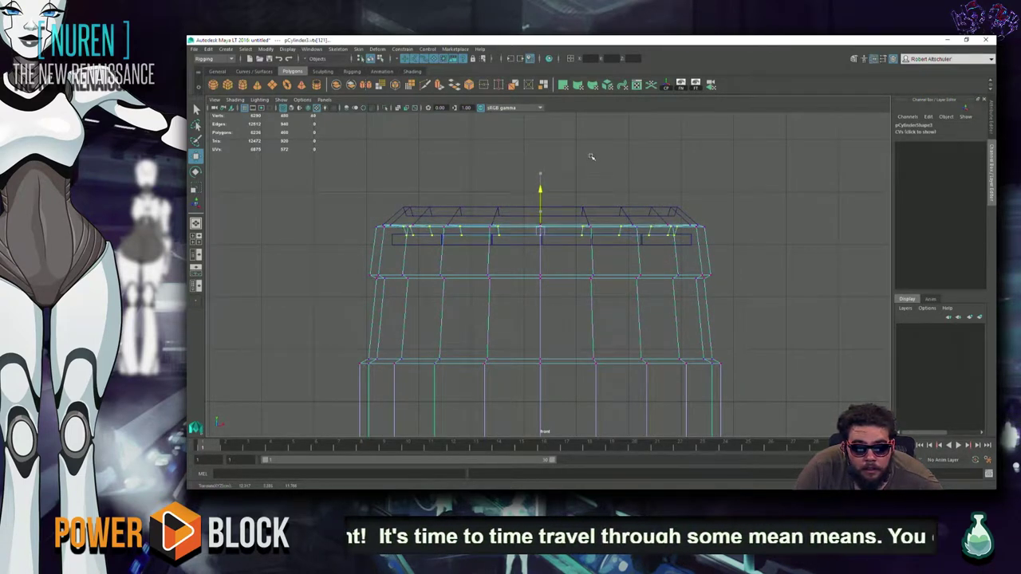
pyautogui.moveTo(594, 154); pyautogui.dragTo(593, 158, button='middle')
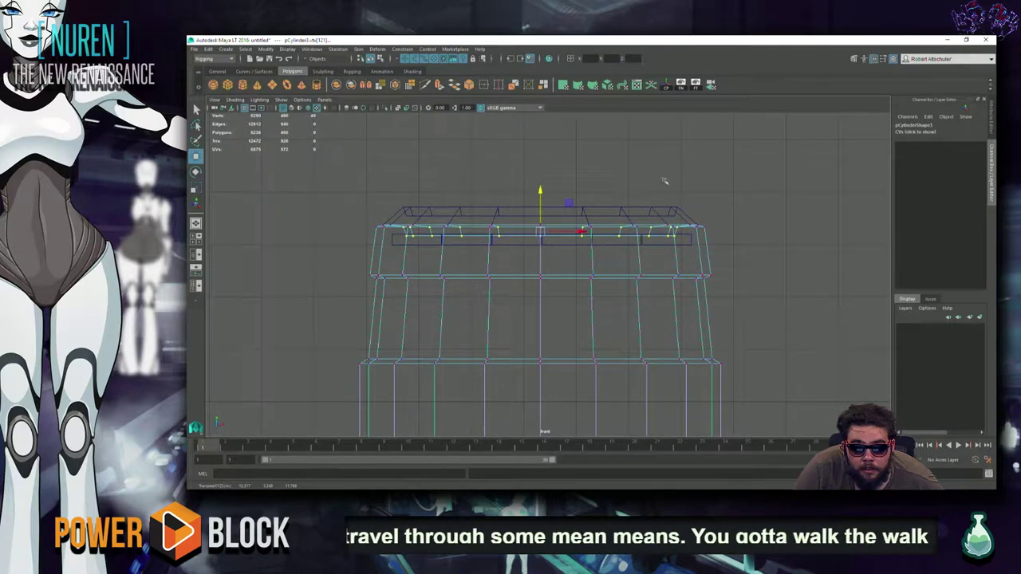
pyautogui.press('f')
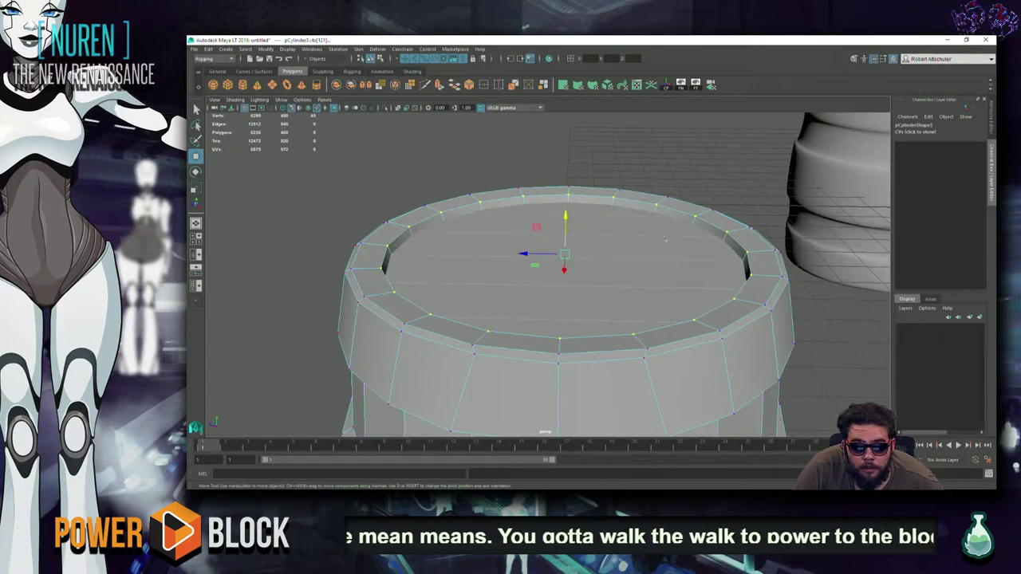
pyautogui.click(763, 172)
pyautogui.moveTo(763, 172)
pyautogui.keyDown('alt'); pyautogui.mouseDown()
pyautogui.moveTo(342, 380)
pyautogui.moveTo(228, 377)
pyautogui.moveTo(747, 327)
pyautogui.mouseUp(); pyautogui.keyUp('alt')
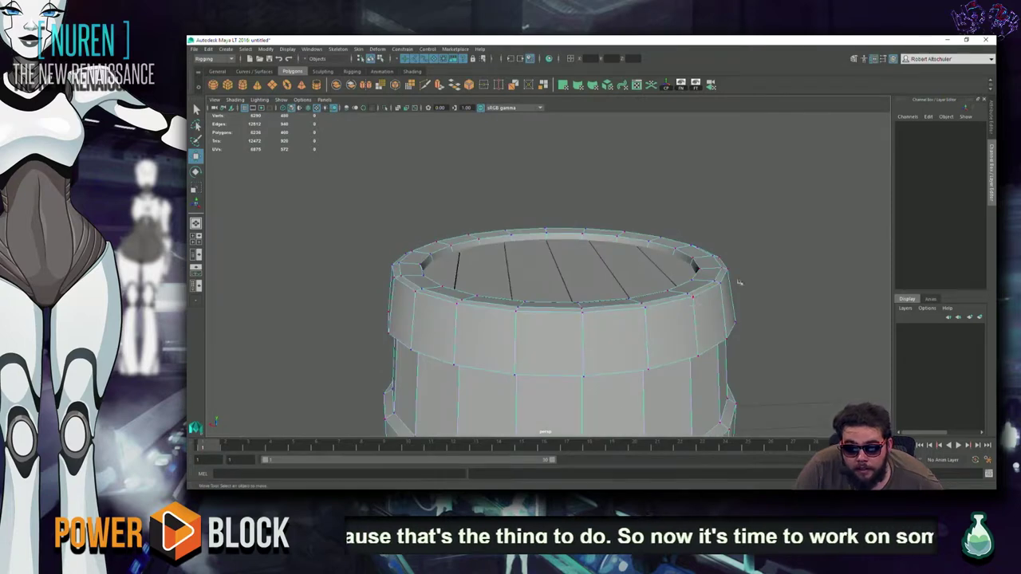
# Step: Select the barrel's edge loop just under the top rim
pyautogui.keyDown('alt'); pyautogui.moveTo(422, 275); pyautogui.dragTo(371, 297); pyautogui.keyUp('alt')
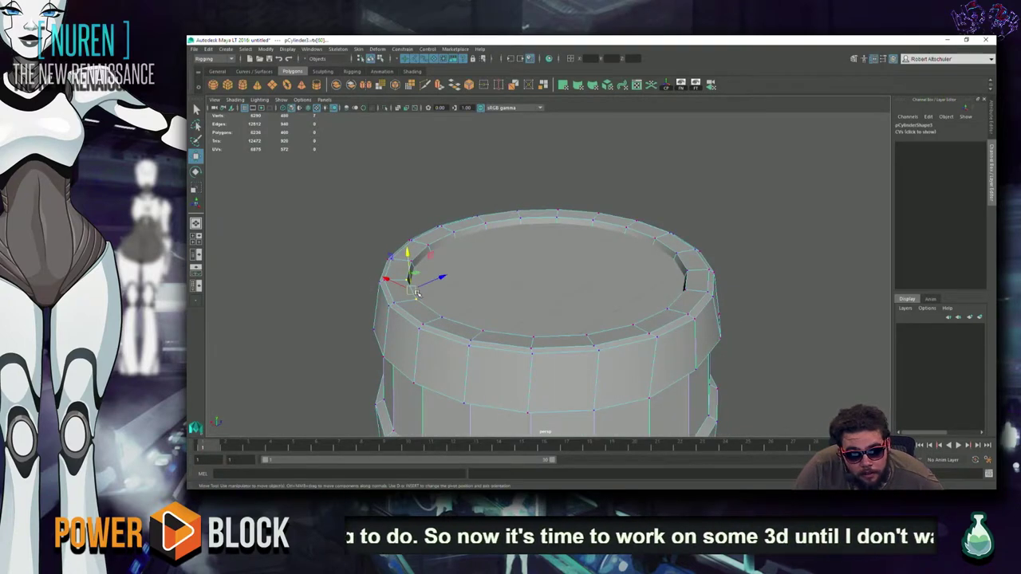
pyautogui.moveTo(392, 266); pyautogui.dragTo(392, 308, button='right')
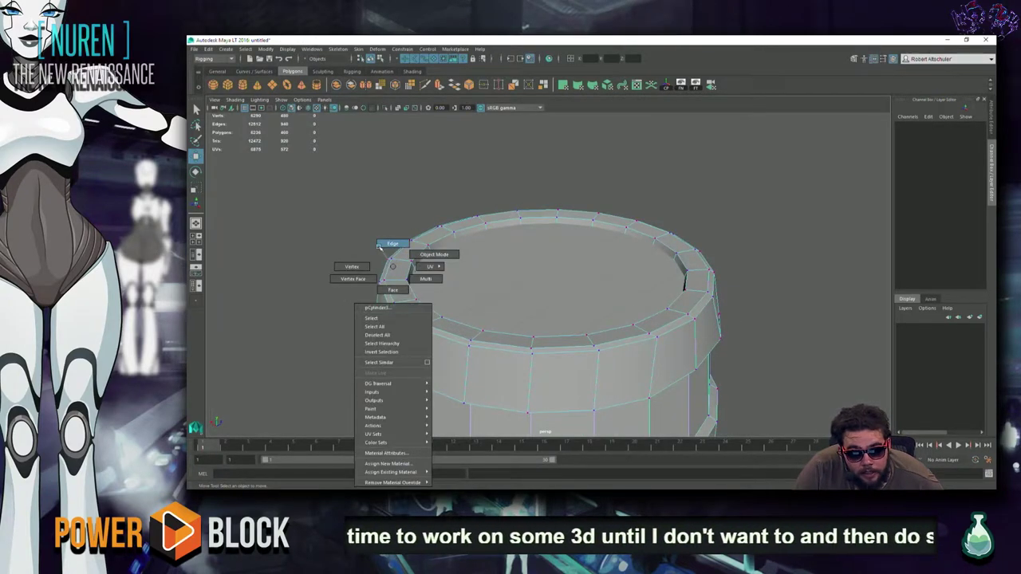
pyautogui.click(434, 254)
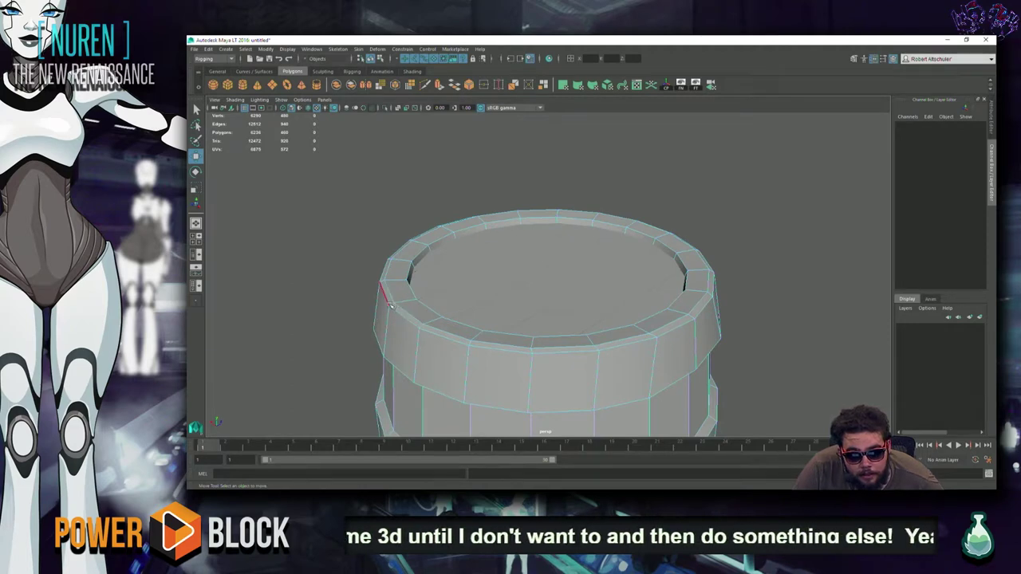
pyautogui.click(389, 288)
pyautogui.moveTo(383, 292); pyautogui.dragTo(469, 321, button='right')
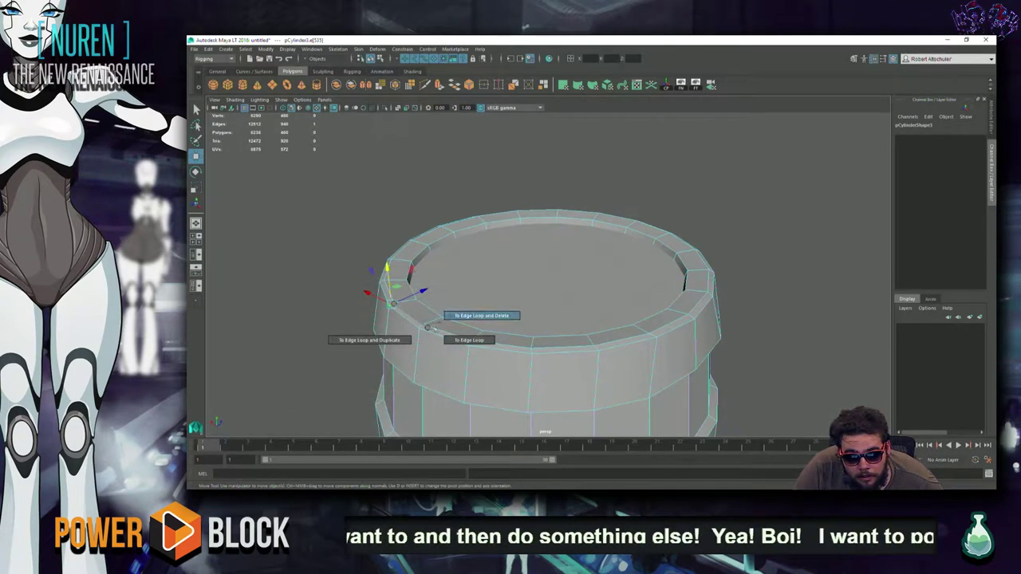
pyautogui.moveTo(391, 302)
pyautogui.keyDown('shift'); pyautogui.mouseDown(button='right')
pyautogui.moveTo(365, 330)
pyautogui.moveTo(352, 318)
pyautogui.moveTo(343, 323)
pyautogui.moveTo(400, 347)
pyautogui.moveTo(391, 347)
pyautogui.moveTo(389, 369)
pyautogui.mouseUp(button='right'); pyautogui.keyUp('shift')
# Step: Extrude the top band of faces and adjust it into a raised rim lip
pyautogui.keyDown('shift'); pyautogui.moveTo(592, 315); pyautogui.dragTo(593, 351, button='right'); pyautogui.keyUp('shift')
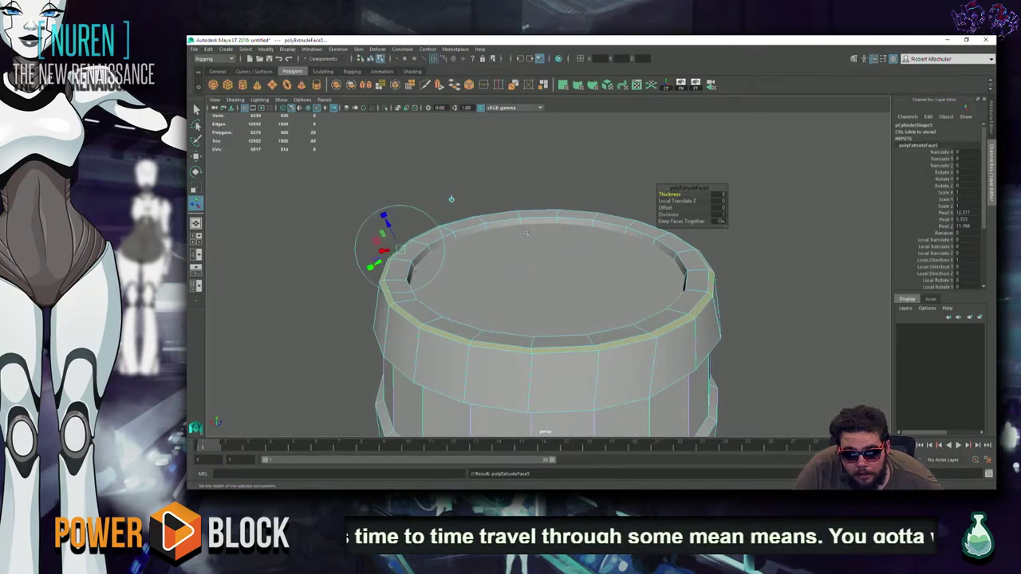
pyautogui.press('w')
pyautogui.moveTo(633, 159); pyautogui.dragTo(632, 158, button='middle')
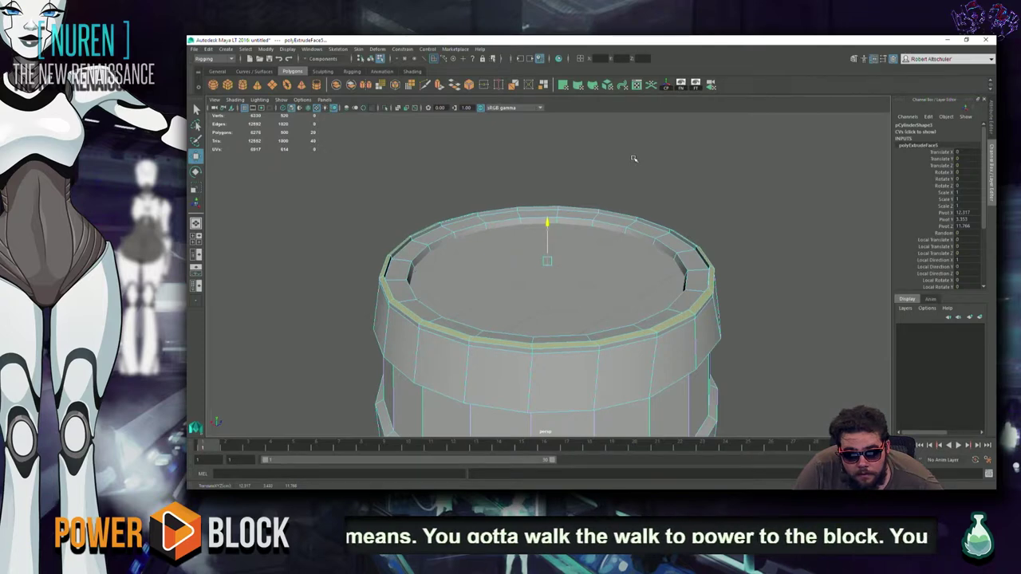
pyautogui.click(770, 261)
pyautogui.keyDown('alt'); pyautogui.moveTo(742, 296); pyautogui.dragTo(620, 296); pyautogui.keyUp('alt')
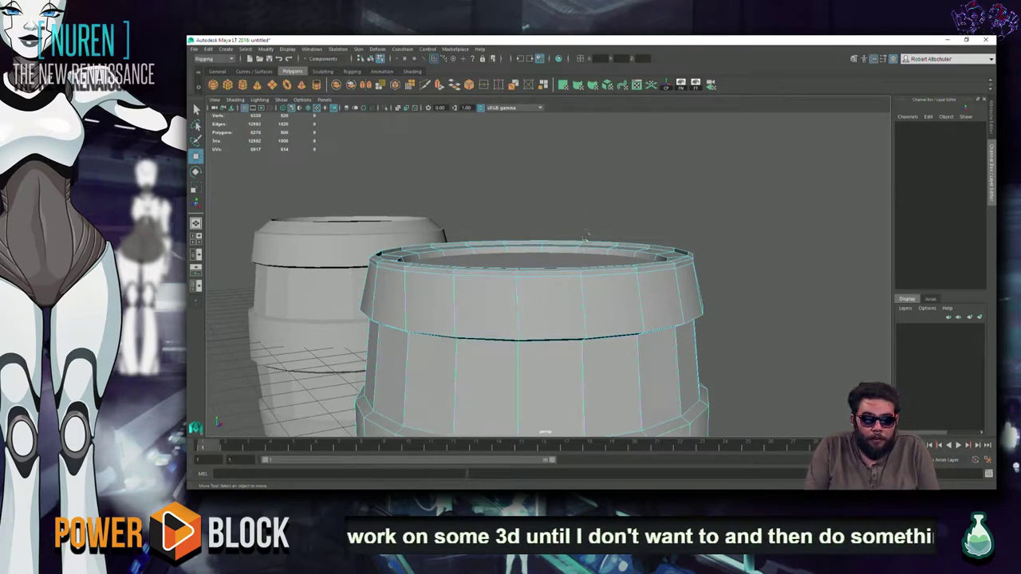
# Step: Orbit around the barrel to inspect its top and bottom, then select the plank lid piece pCube7
pyautogui.moveTo(546, 303)
pyautogui.keyDown('alt'); pyautogui.mouseDown()
pyautogui.moveTo(673, 261)
pyautogui.moveTo(657, 279)
pyautogui.mouseUp(); pyautogui.keyUp('alt')
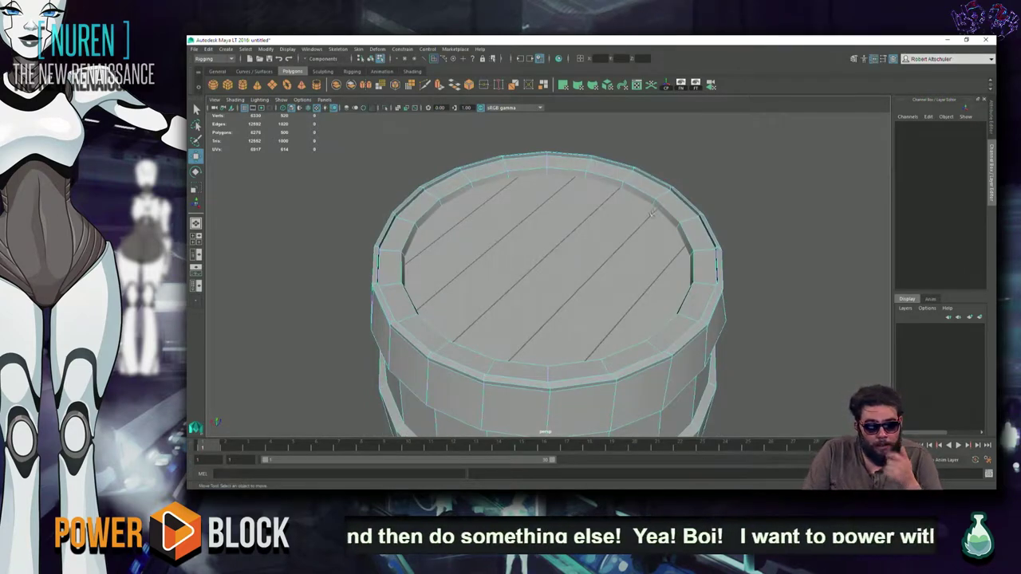
pyautogui.keyDown('alt'); pyautogui.moveTo(539, 254); pyautogui.dragTo(548, 341); pyautogui.keyUp('alt')
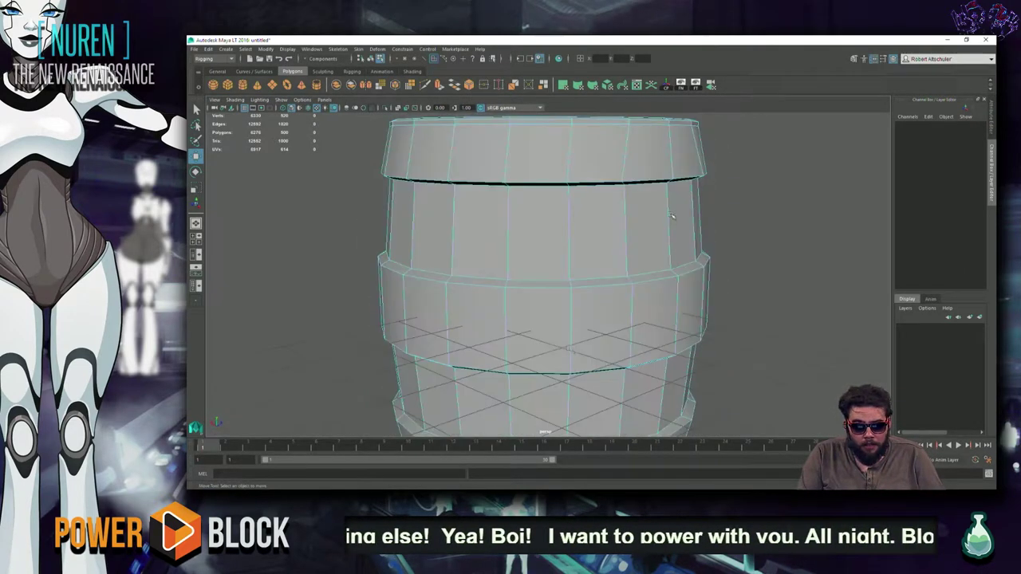
pyautogui.keyDown('alt'); pyautogui.moveTo(548, 338); pyautogui.dragTo(484, 411); pyautogui.keyUp('alt')
pyautogui.scroll(-3, 548, 356)
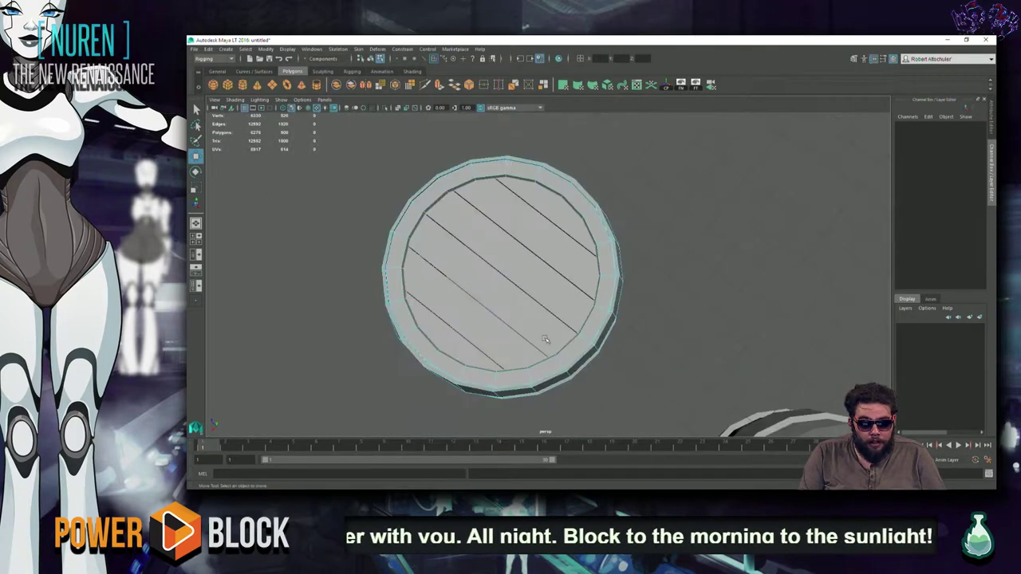
pyautogui.moveTo(574, 238); pyautogui.dragTo(667, 230, button='right')
pyautogui.click(561, 217)
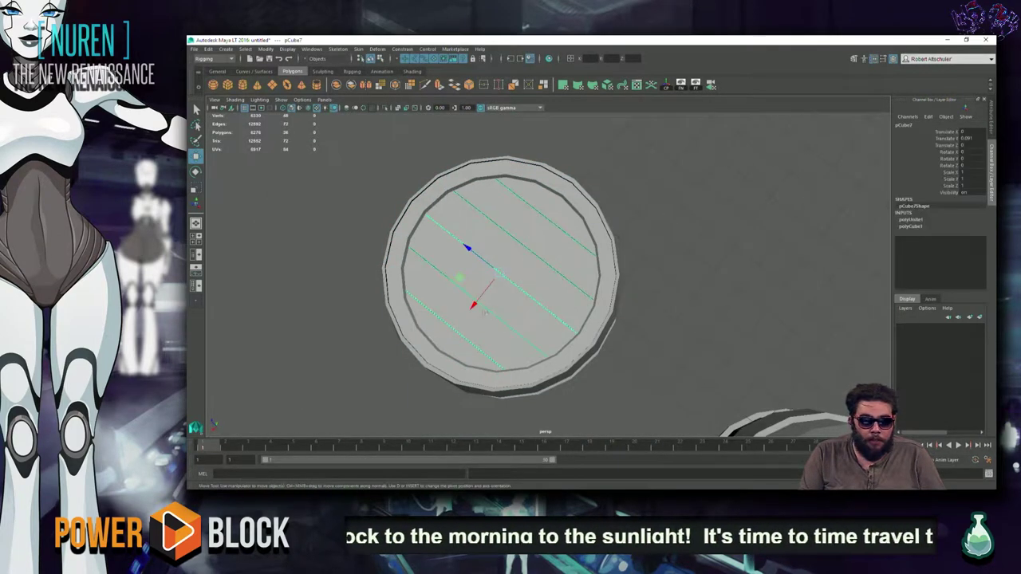
pyautogui.keyDown('ctrl'); pyautogui.click(488, 321); pyautogui.keyUp('ctrl')
pyautogui.click(564, 296)
pyautogui.moveTo(564, 296)
pyautogui.keyDown('alt'); pyautogui.mouseDown()
pyautogui.moveTo(481, 272)
pyautogui.moveTo(476, 247)
pyautogui.mouseUp(); pyautogui.keyUp('alt')
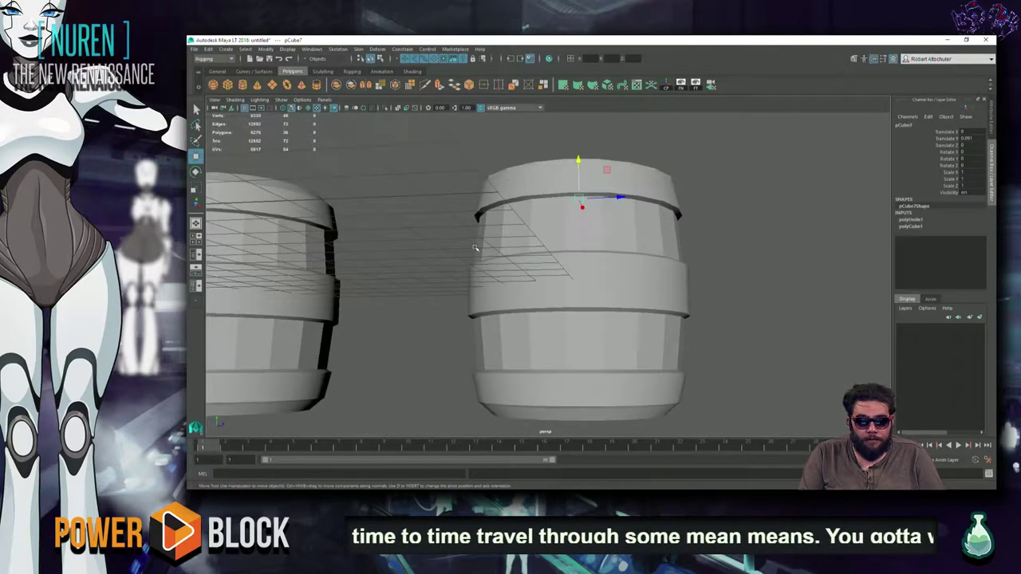
# Step: Duplicate the lid and move the copy down to about Y -6.5 at the barrel base
pyautogui.hotkey('ctrl', 'd')
pyautogui.moveTo(728, 319); pyautogui.dragTo(738, 430, button='middle')
pyautogui.press('f')
pyautogui.moveTo(740, 404)
pyautogui.keyDown('alt'); pyautogui.mouseDown()
pyautogui.moveTo(672, 363)
pyautogui.moveTo(456, 387)
pyautogui.moveTo(433, 375)
pyautogui.moveTo(392, 383)
pyautogui.moveTo(374, 399)
pyautogui.mouseUp(); pyautogui.keyUp('alt')
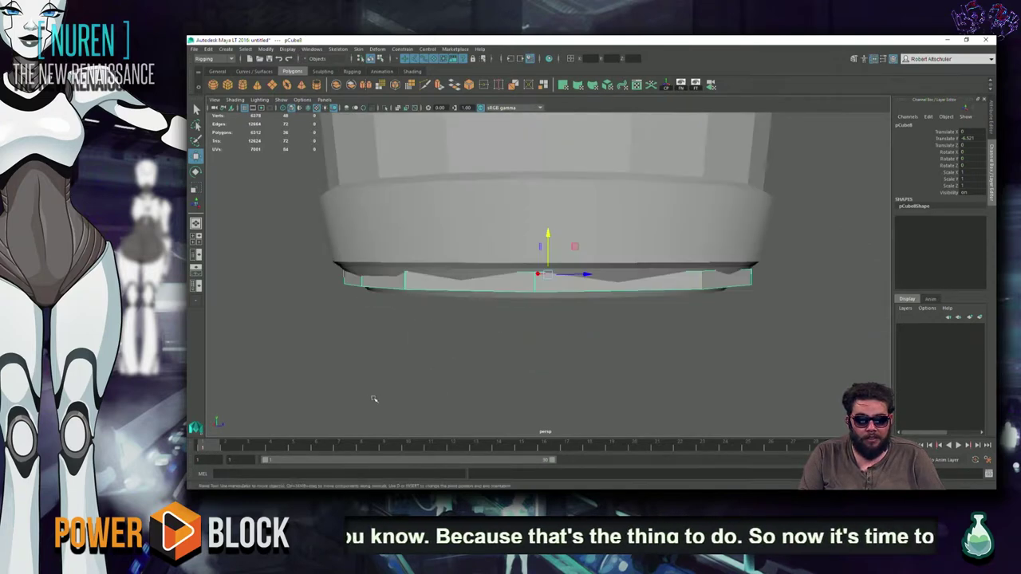
pyautogui.click(441, 244)
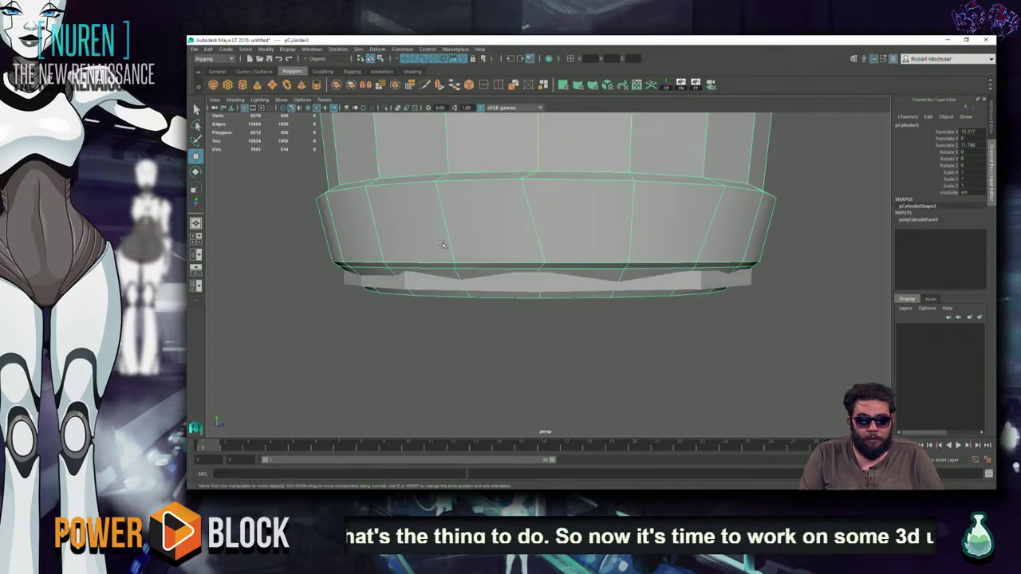
pyautogui.moveTo(445, 243)
pyautogui.keyDown('alt'); pyautogui.mouseDown()
pyautogui.moveTo(466, 252)
pyautogui.moveTo(467, 301)
pyautogui.moveTo(702, 271)
pyautogui.mouseUp(); pyautogui.keyUp('alt')
pyautogui.click(721, 269)
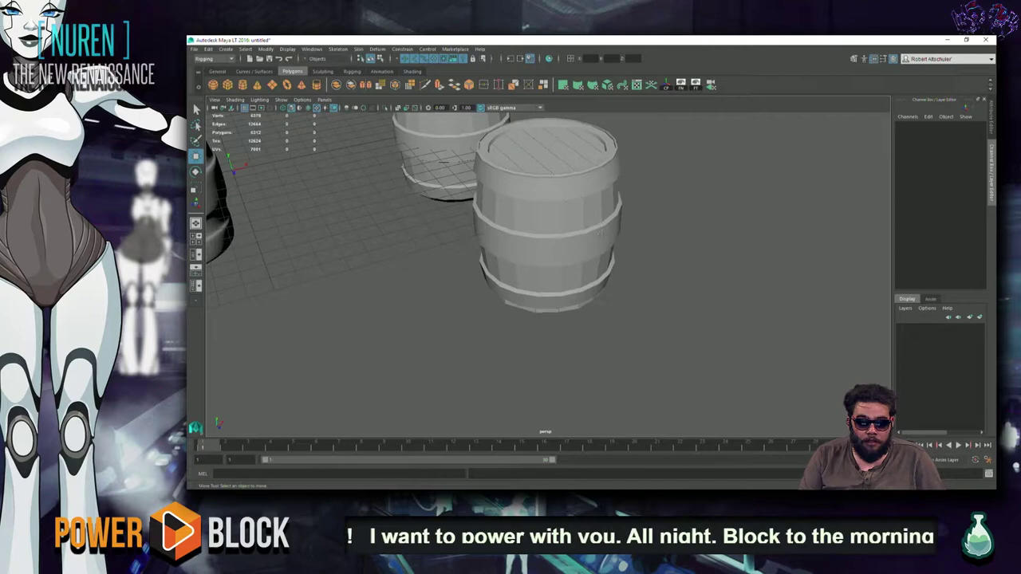
# Step: Select the open barrel pCylinder2 on the right and switch to edge selection
pyautogui.keyDown('alt'); pyautogui.moveTo(601, 231); pyautogui.dragTo(437, 239); pyautogui.keyUp('alt')
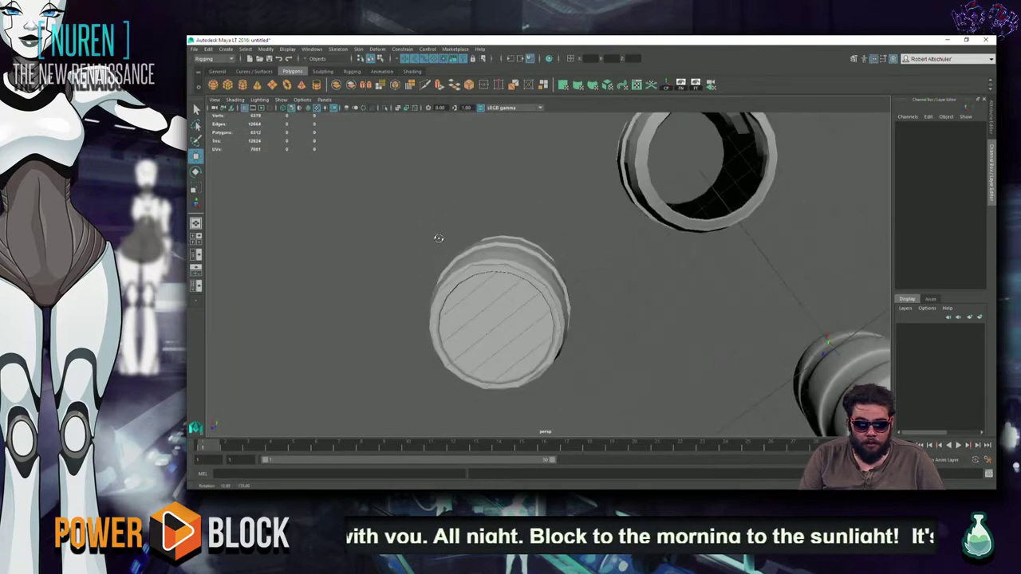
pyautogui.keyDown('alt'); pyautogui.moveTo(438, 238); pyautogui.dragTo(686, 300); pyautogui.keyUp('alt')
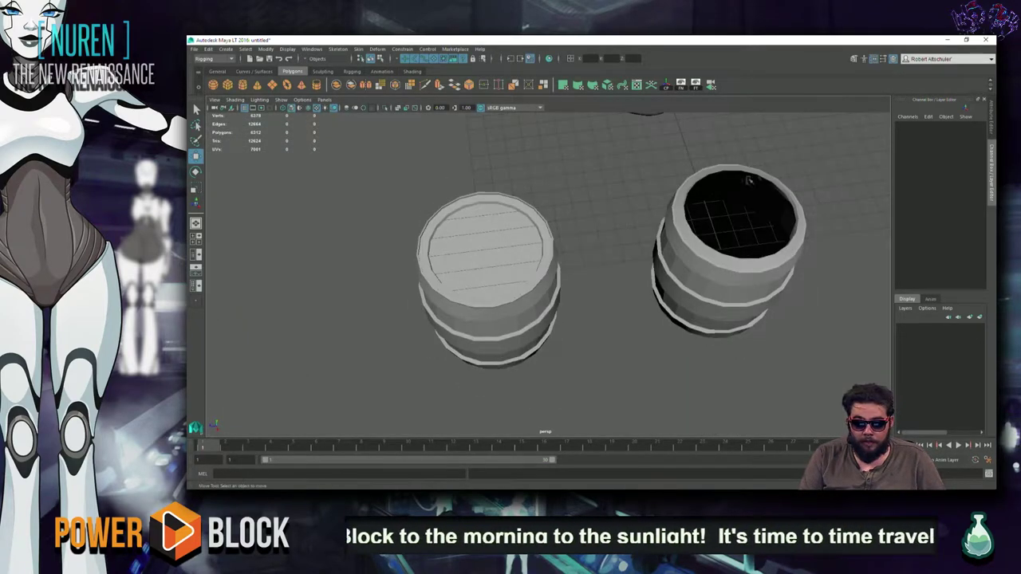
pyautogui.click(749, 180)
pyautogui.rightClick(750, 182)
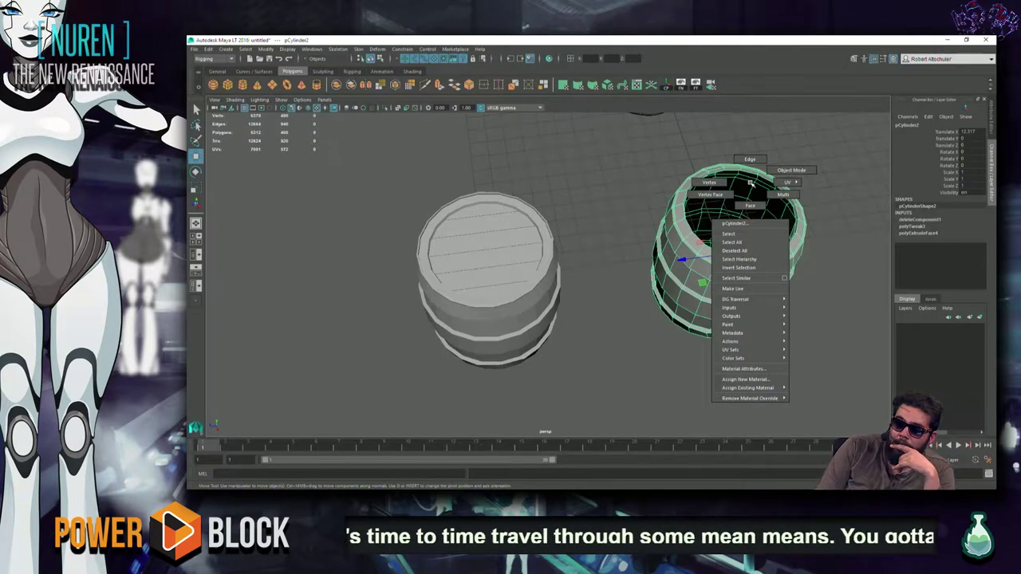
pyautogui.click(751, 157)
pyautogui.scroll(3, 645, 245)
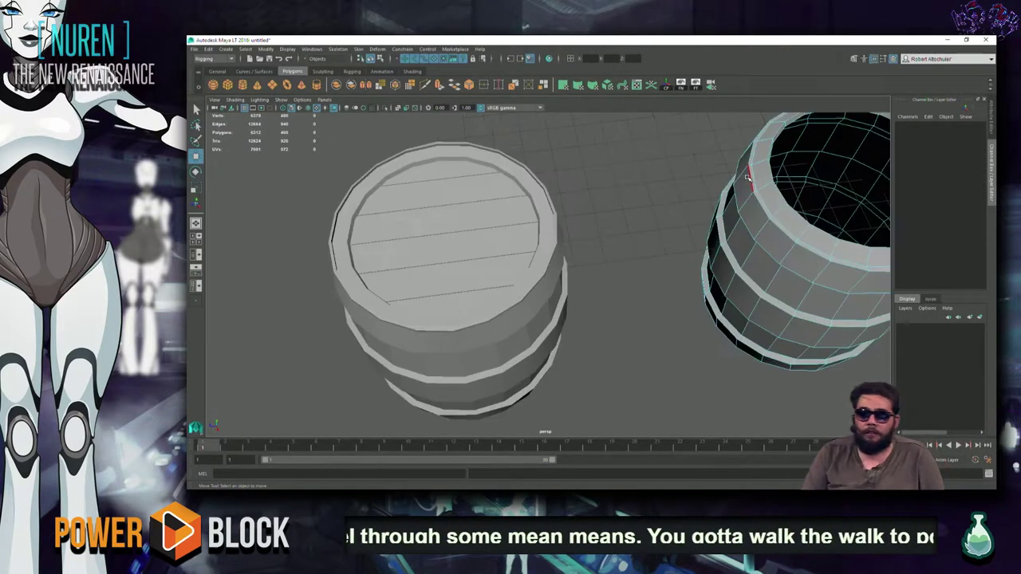
pyautogui.keyDown('alt'); pyautogui.moveTo(644, 246); pyautogui.dragTo(544, 266); pyautogui.keyUp('alt')
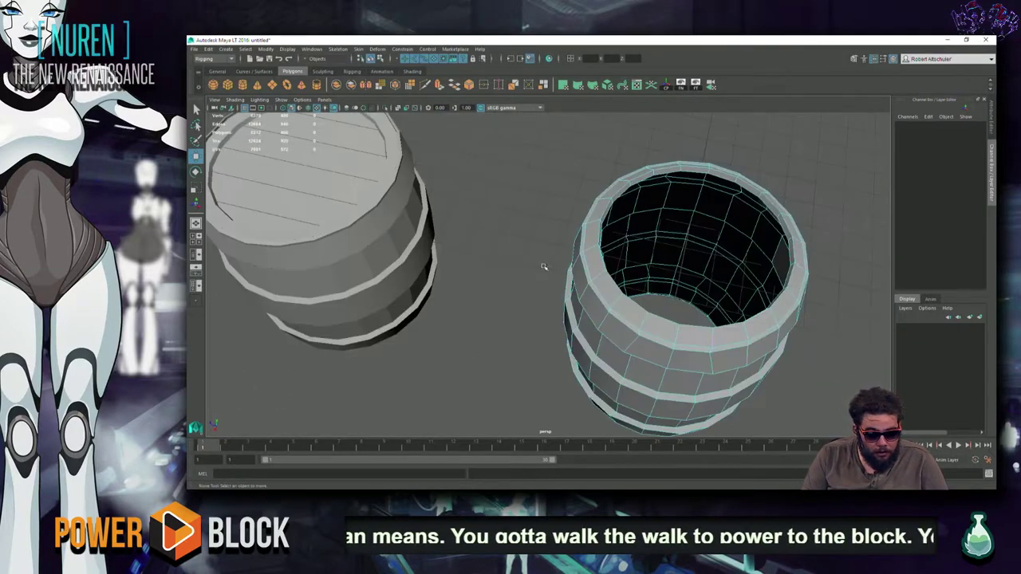
# Step: Select the inner rim edge loops and bridge them across the opening as polyBridgeEdge1
pyautogui.click(699, 172)
pyautogui.keyDown('shift'); pyautogui.rightClick(701, 174); pyautogui.keyUp('shift')
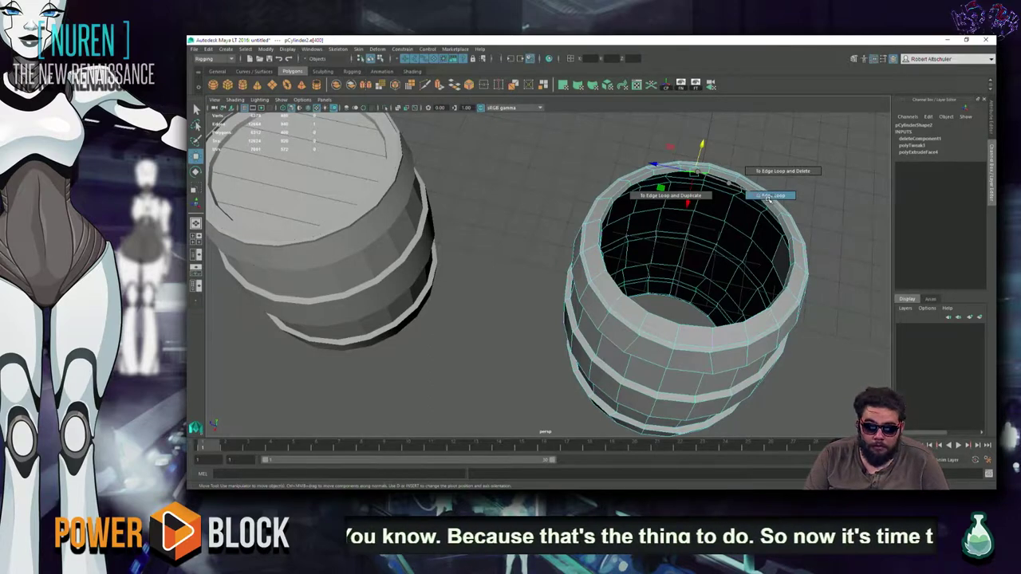
pyautogui.click(768, 196)
pyautogui.moveTo(744, 215)
pyautogui.keyDown('alt'); pyautogui.mouseDown()
pyautogui.moveTo(513, 255)
pyautogui.moveTo(455, 232)
pyautogui.moveTo(449, 254)
pyautogui.mouseUp(); pyautogui.keyUp('alt')
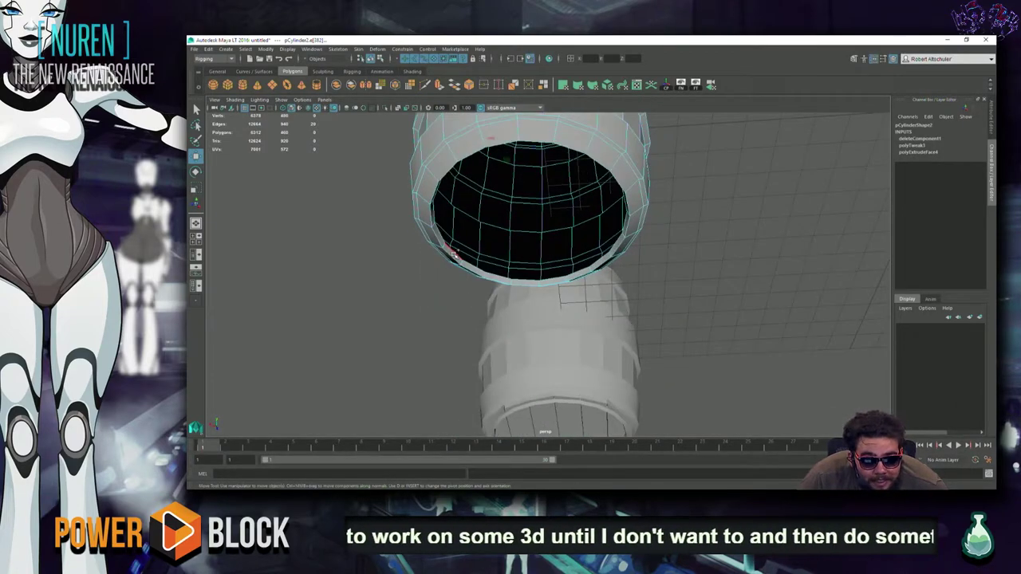
pyautogui.moveTo(450, 244)
pyautogui.keyDown('alt'); pyautogui.mouseDown()
pyautogui.moveTo(523, 222)
pyautogui.moveTo(446, 209)
pyautogui.moveTo(439, 253)
pyautogui.moveTo(513, 266)
pyautogui.mouseUp(); pyautogui.keyUp('alt')
pyautogui.scroll(3, 433, 243)
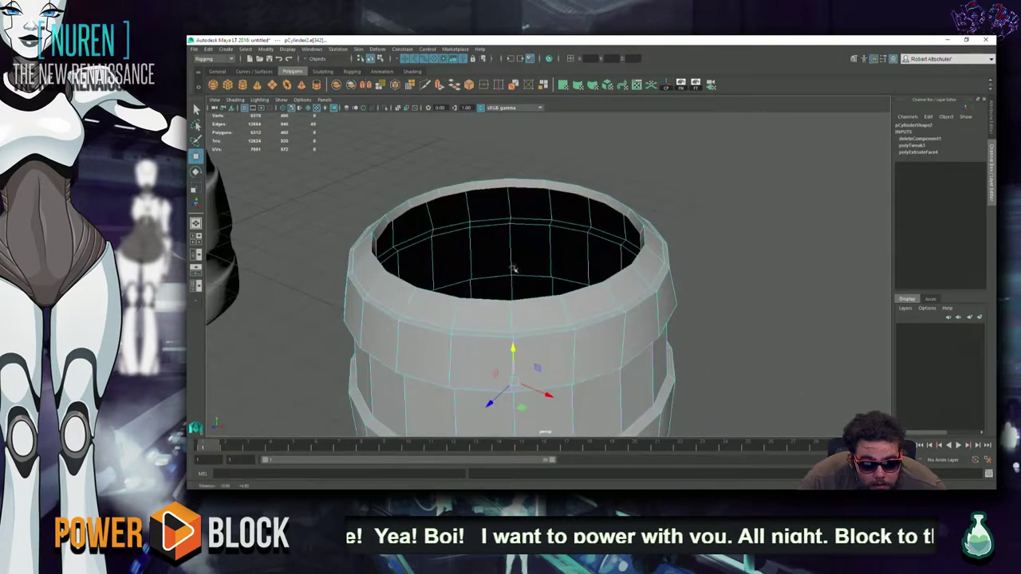
pyautogui.keyDown('shift'); pyautogui.rightClick(647, 157); pyautogui.keyUp('shift')
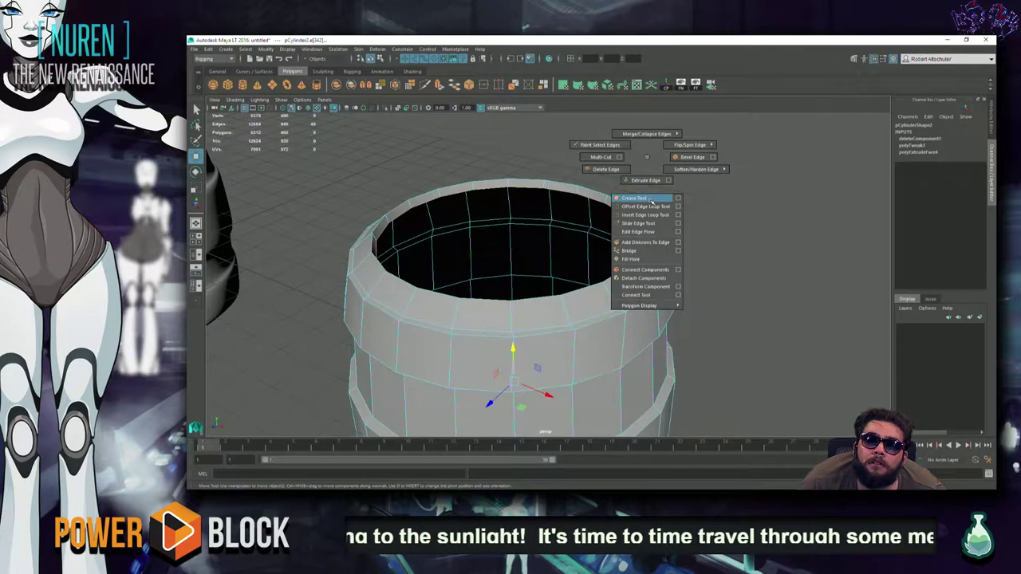
pyautogui.click(628, 250)
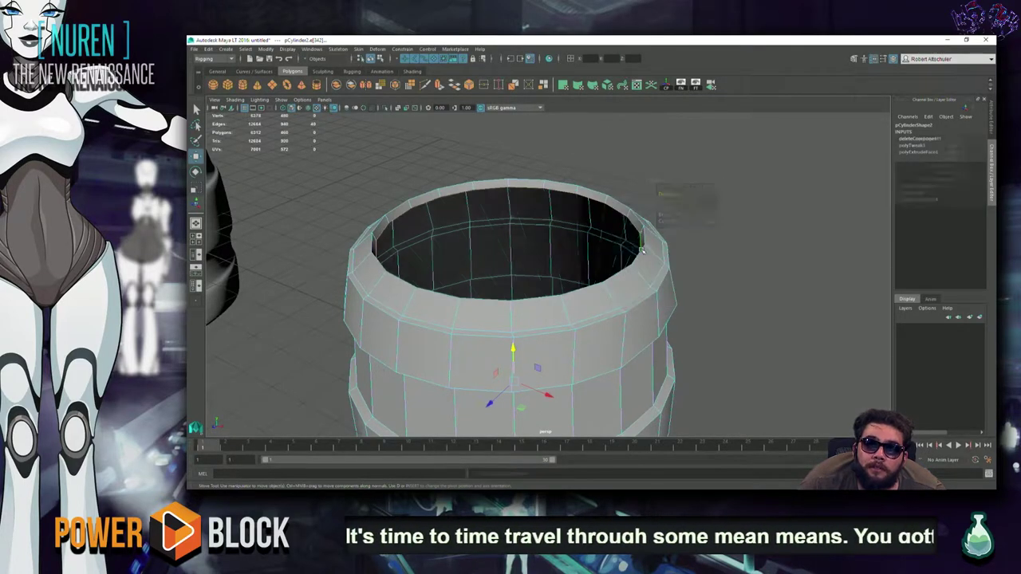
pyautogui.keyDown('alt'); pyautogui.moveTo(643, 254); pyautogui.dragTo(592, 323); pyautogui.keyUp('alt')
# Step: Adjust the polyBridgeEdge1 Taper slightly and increase its Divisions to add inner-wall segments
pyautogui.moveTo(611, 317)
pyautogui.keyDown('alt'); pyautogui.mouseDown()
pyautogui.moveTo(707, 305)
pyautogui.moveTo(684, 195)
pyautogui.mouseUp(); pyautogui.keyUp('alt')
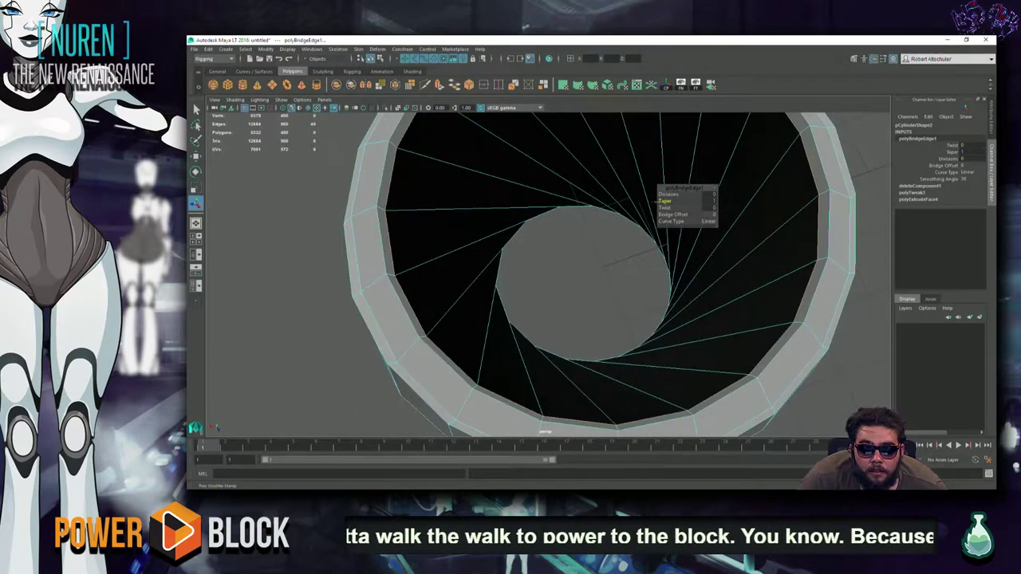
pyautogui.moveTo(725, 194); pyautogui.dragTo(736, 199)
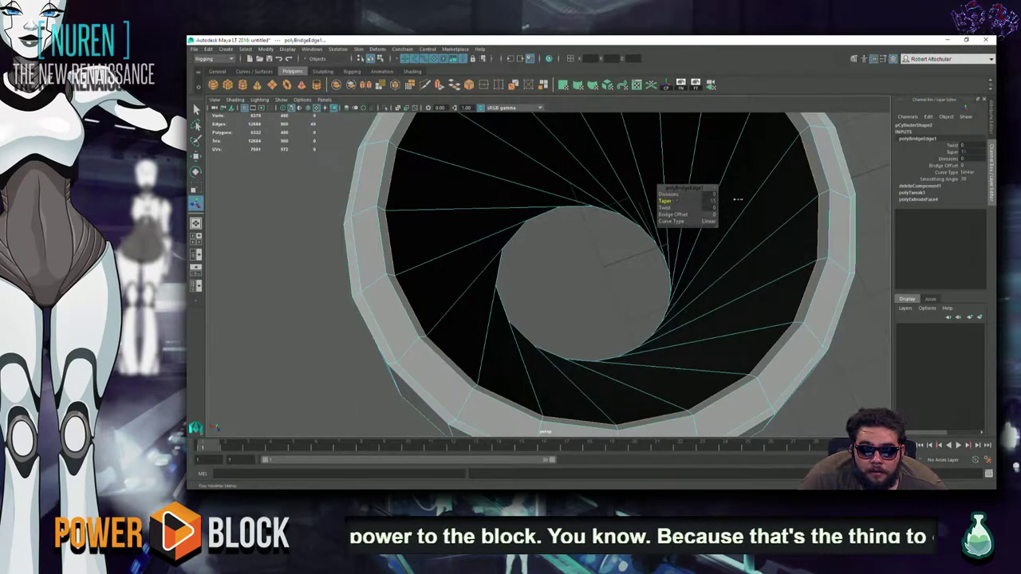
pyautogui.press('f')
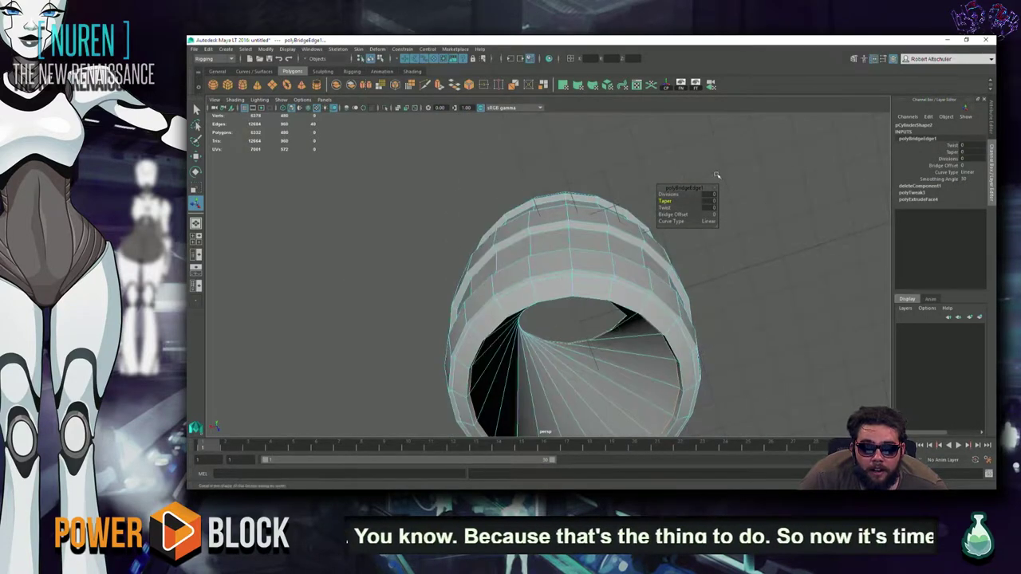
pyautogui.moveTo(669, 193)
pyautogui.mouseDown()
pyautogui.moveTo(686, 195)
pyautogui.moveTo(683, 383)
pyautogui.moveTo(604, 358)
pyautogui.moveTo(596, 267)
pyautogui.mouseUp()
pyautogui.click(604, 358)
# Step: Save the scene under the new name CYN_Barrels with Save As
pyautogui.press('q')
pyautogui.hotkey('ctrl', 'shift', 's')
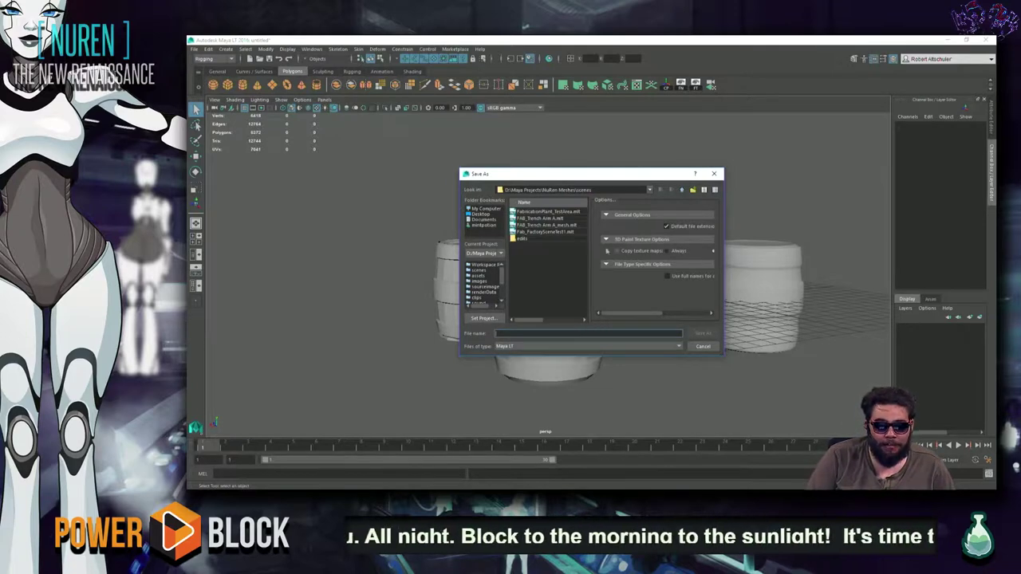
pyautogui.write('cyl')
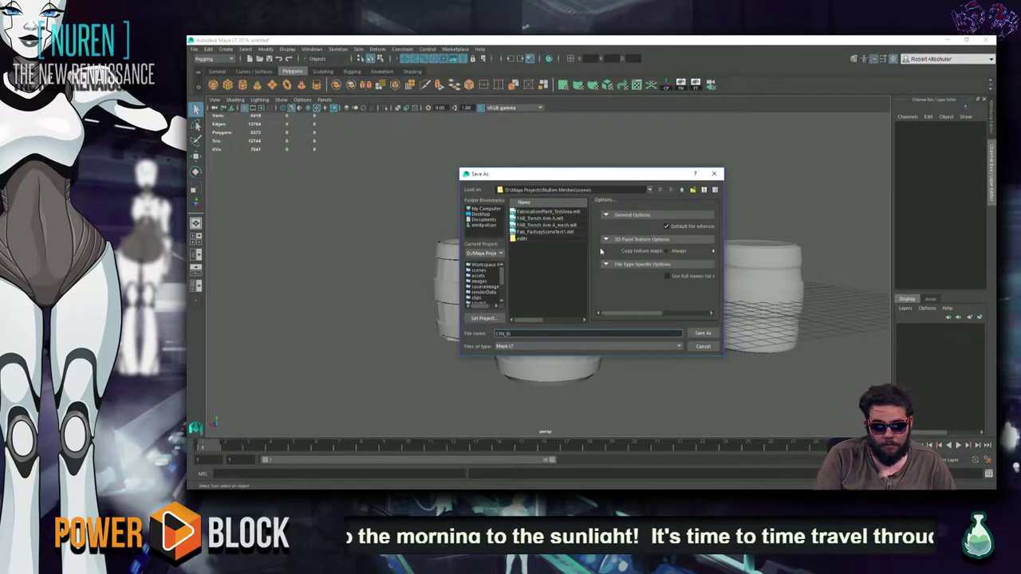
pyautogui.write('s')
pyautogui.press('Return')
pyautogui.press('t')
# Step: Select the middle barrel and orbit to a top-down view of the barrels
pyautogui.click(596, 260)
pyautogui.scroll(-10, 542, 303)
pyautogui.scroll(10, 391, 346)
pyautogui.keyDown('alt'); pyautogui.moveTo(366, 275); pyautogui.dragTo(534, 351); pyautogui.keyUp('alt')
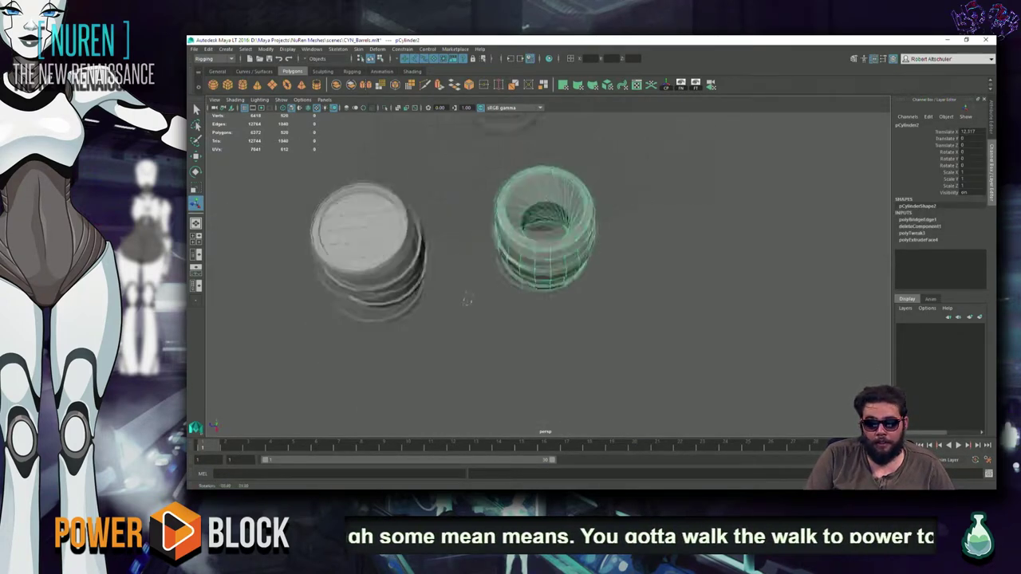
# Step: Zoom into pCylinder2's bridged opening to inspect the tunnel, then deselect and resave CYN_Barrels
pyautogui.click(534, 351)
pyautogui.click(556, 250)
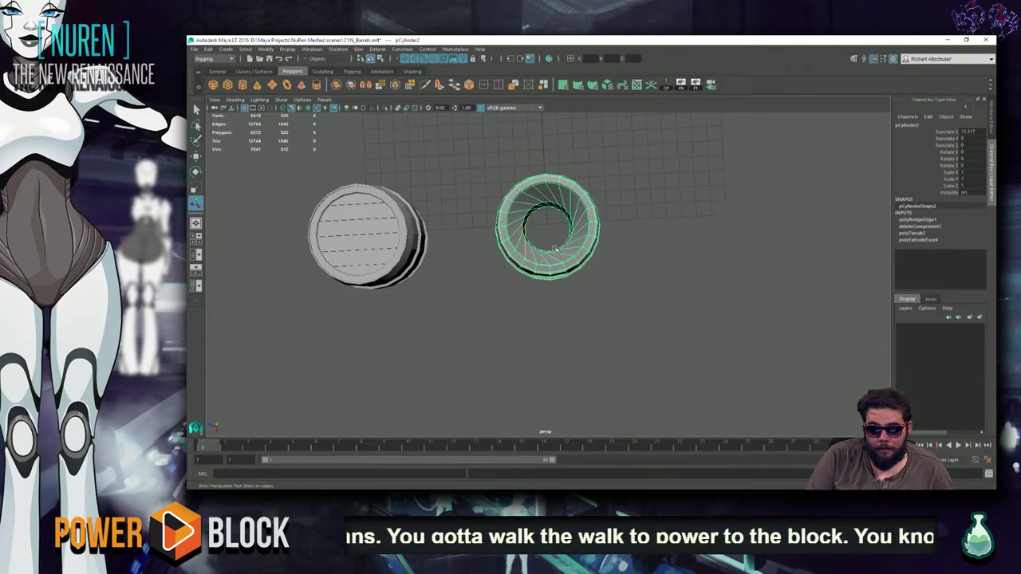
pyautogui.scroll(5, 706, 320)
pyautogui.scroll(3, 706, 320)
pyautogui.scroll(2, 706, 320)
pyautogui.scroll(3, 741, 299)
pyautogui.scroll(2, 741, 298)
pyautogui.scroll(2, 741, 298)
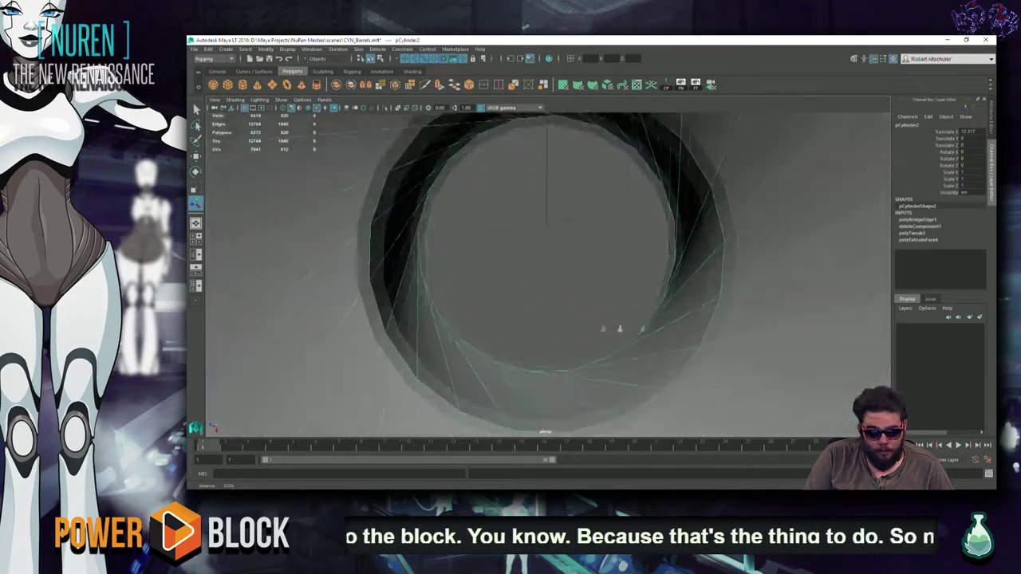
pyautogui.scroll(2, 620, 328)
pyautogui.scroll(-2, 718, 327)
pyautogui.scroll(-3, 407, 330)
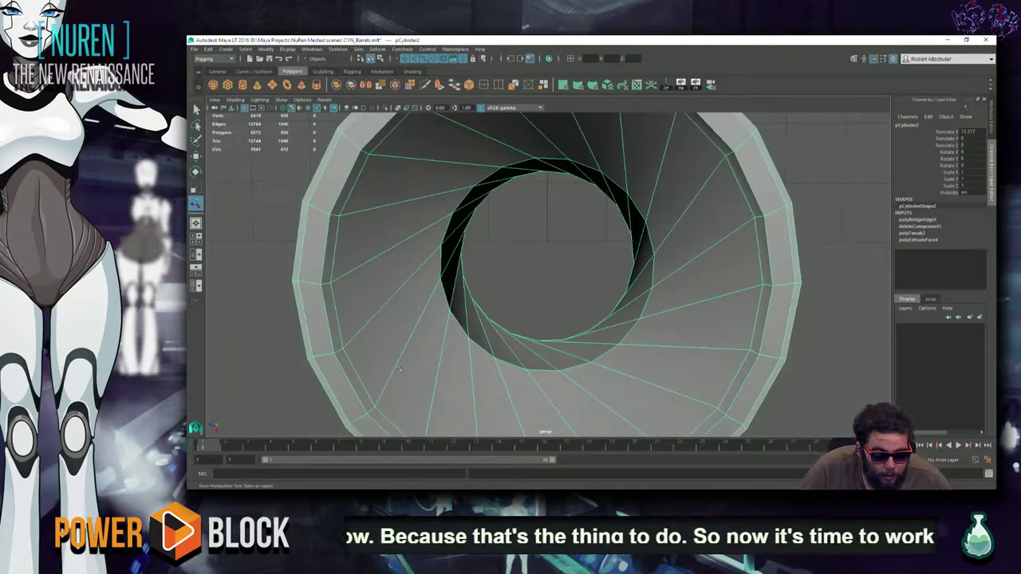
pyautogui.scroll(-3, 489, 284)
pyautogui.click(383, 314)
pyautogui.hotkey('ctrl', 's')
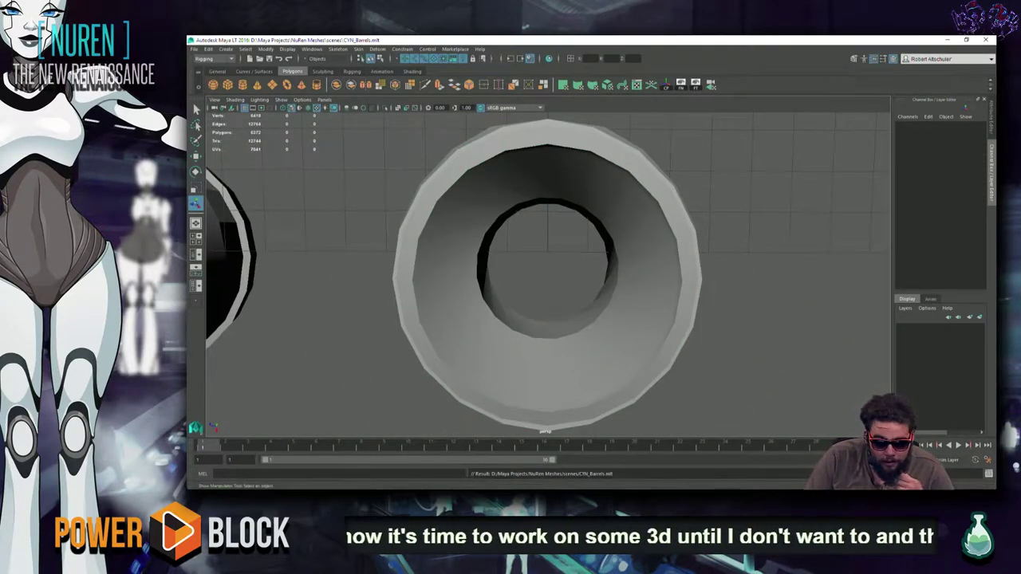
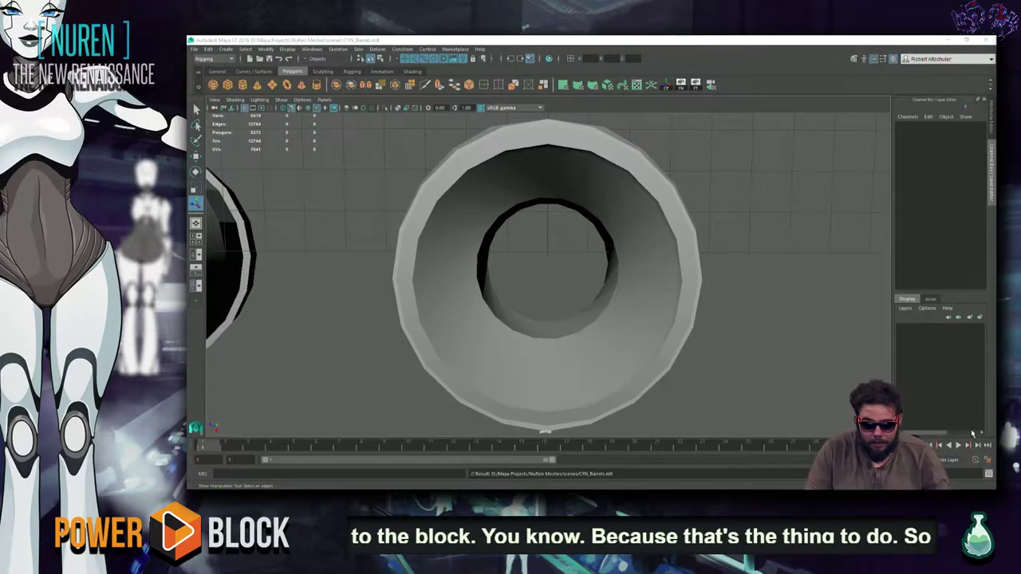
# Step: Select the barrel, switch it to vertex editing and orbit to face it head-on
pyautogui.click(610, 224)
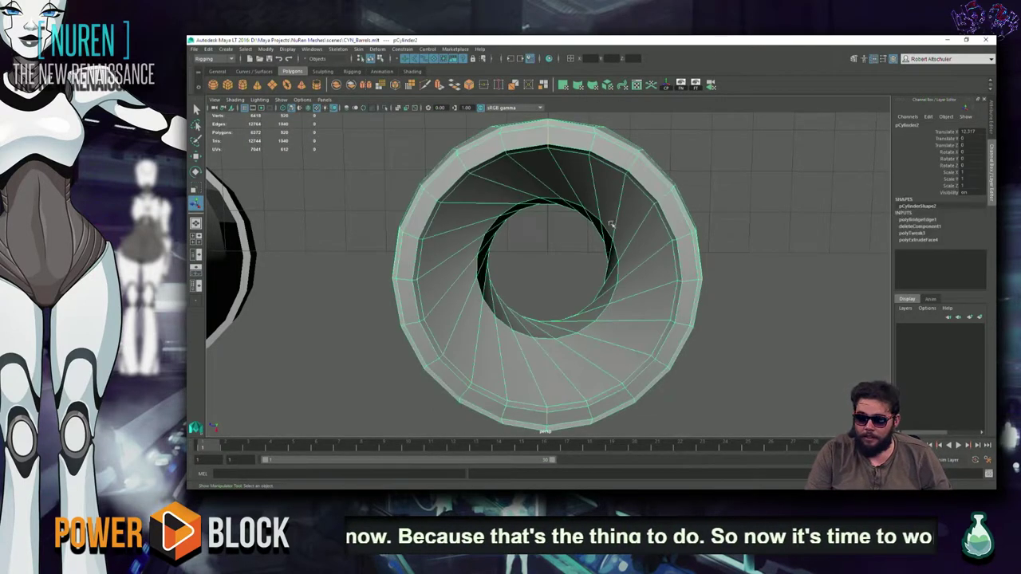
pyautogui.keyDown('alt'); pyautogui.moveTo(611, 224); pyautogui.dragTo(530, 259); pyautogui.keyUp('alt')
pyautogui.moveTo(594, 214); pyautogui.dragTo(594, 195, button='right')
pyautogui.scroll(-3, 539, 246)
pyautogui.keyDown('alt'); pyautogui.moveTo(539, 246); pyautogui.dragTo(555, 246); pyautogui.keyUp('alt')
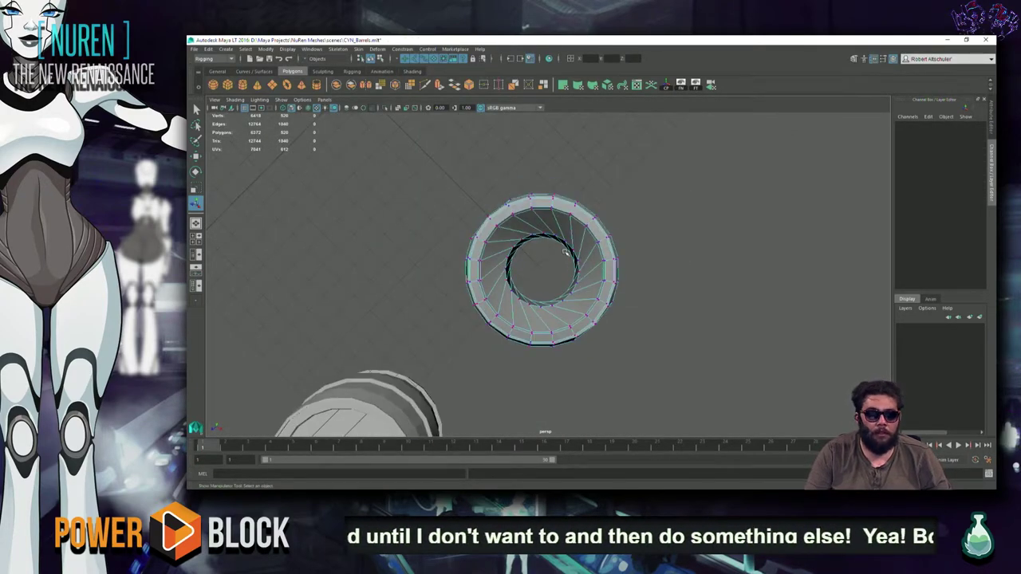
# Step: Inspect the barrels in the four-view layout and enlarged front view, then return to object mode
pyautogui.press('space')
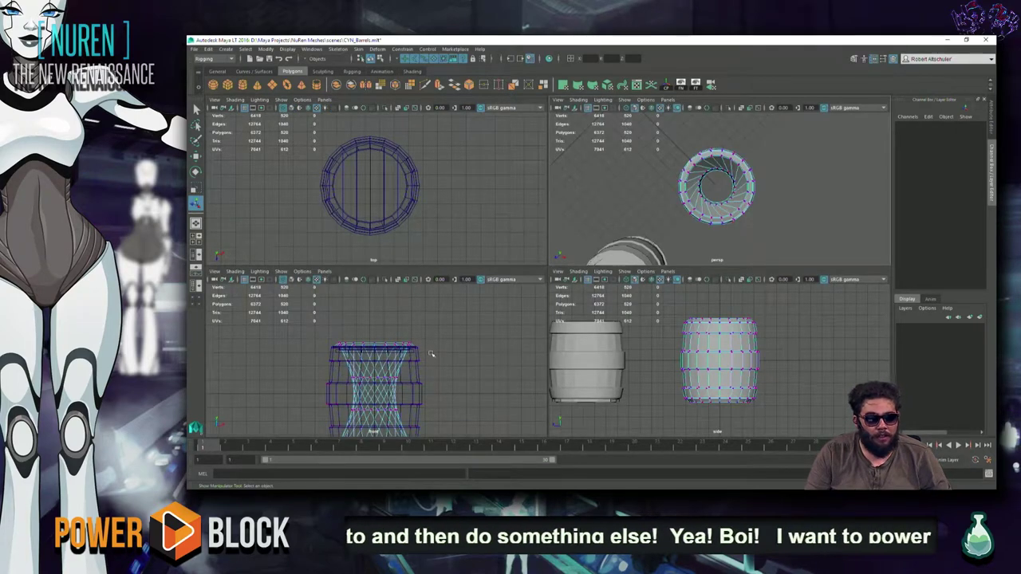
pyautogui.press('space')
pyautogui.scroll(2, 449, 346)
pyautogui.scroll(4, 558, 319)
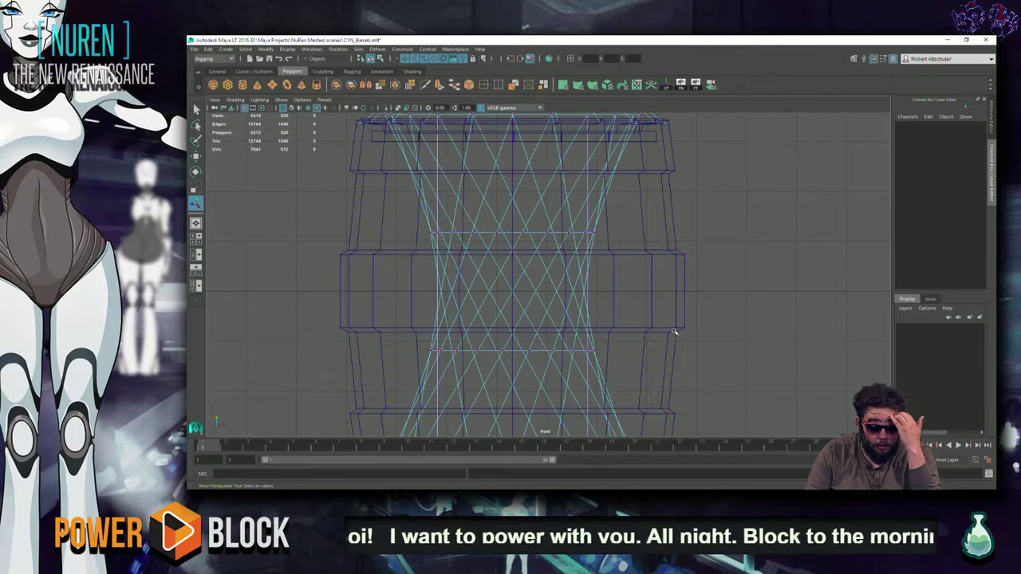
pyautogui.press('space')
pyautogui.press('space')
pyautogui.press('space')
pyautogui.press('space')
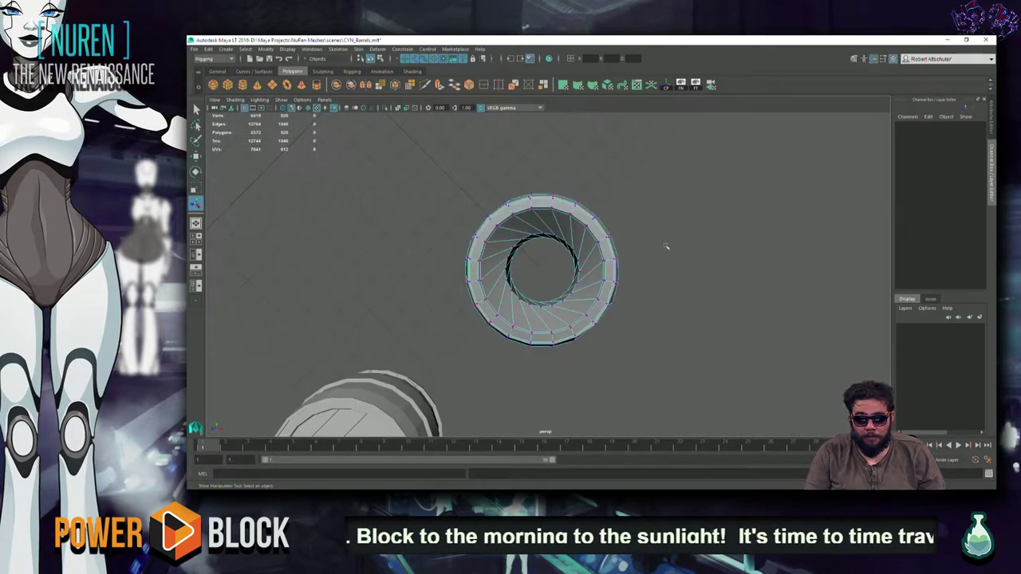
pyautogui.keyDown('alt'); pyautogui.moveTo(630, 299); pyautogui.dragTo(516, 368); pyautogui.keyUp('alt')
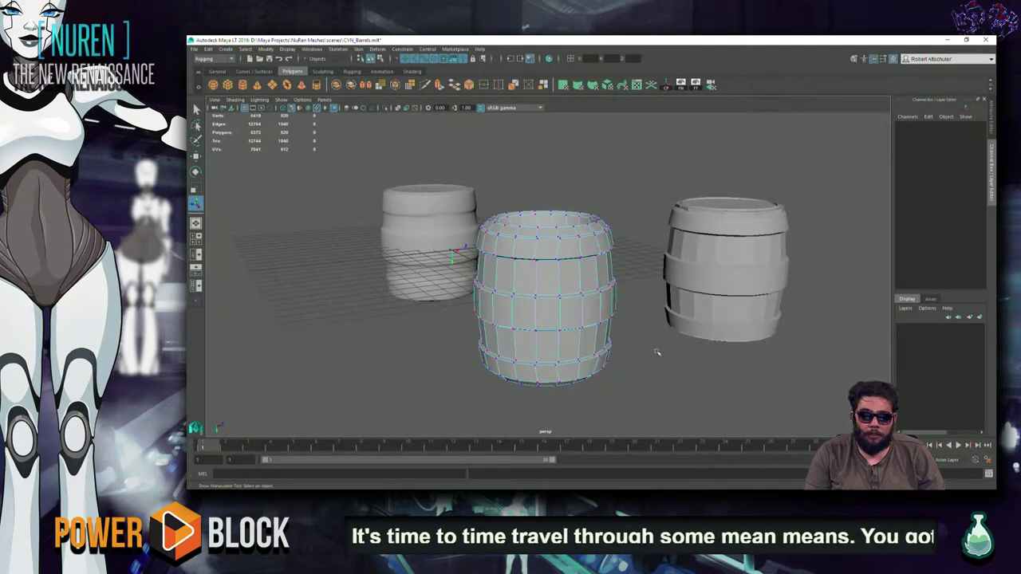
pyautogui.keyDown('alt'); pyautogui.moveTo(650, 354); pyautogui.dragTo(639, 363); pyautogui.keyUp('alt')
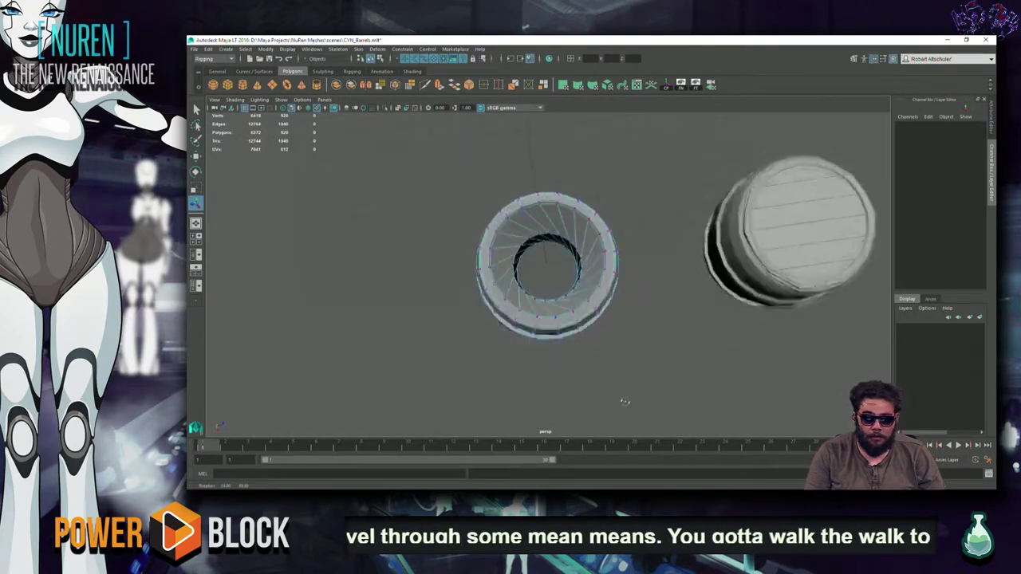
pyautogui.scroll(-5, 638, 363)
pyautogui.moveTo(547, 269); pyautogui.dragTo(844, 251, button='right')
# Step: Check the left barrel's UV layout, then clear the selection
pyautogui.click(549, 279)
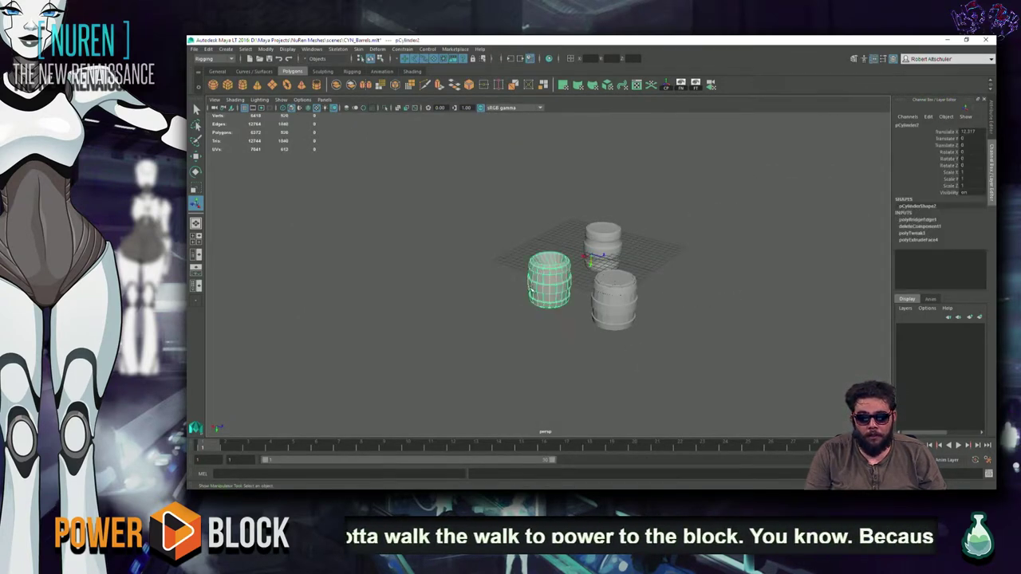
pyautogui.click(646, 87)
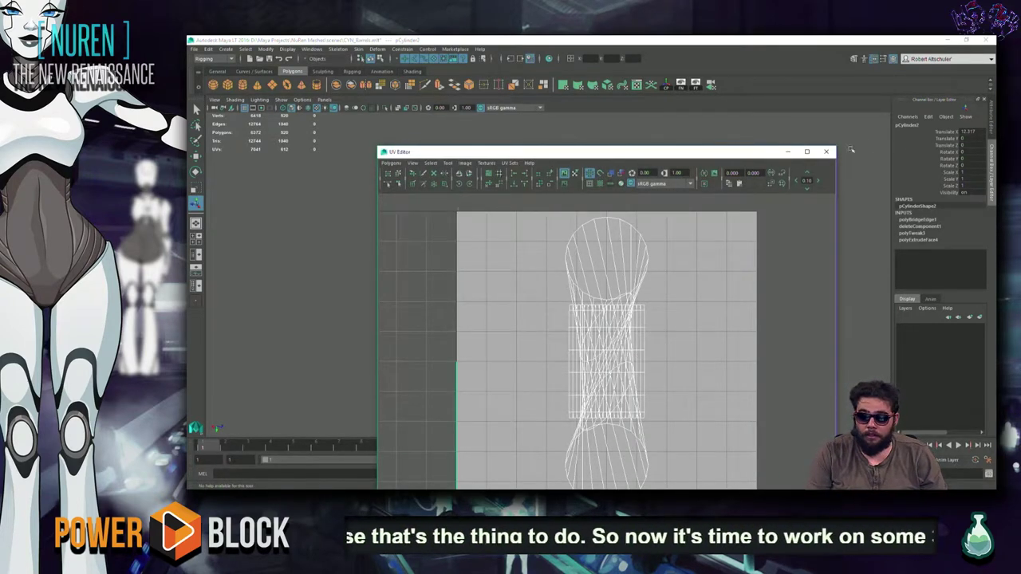
pyautogui.click(826, 152)
pyautogui.click(832, 291)
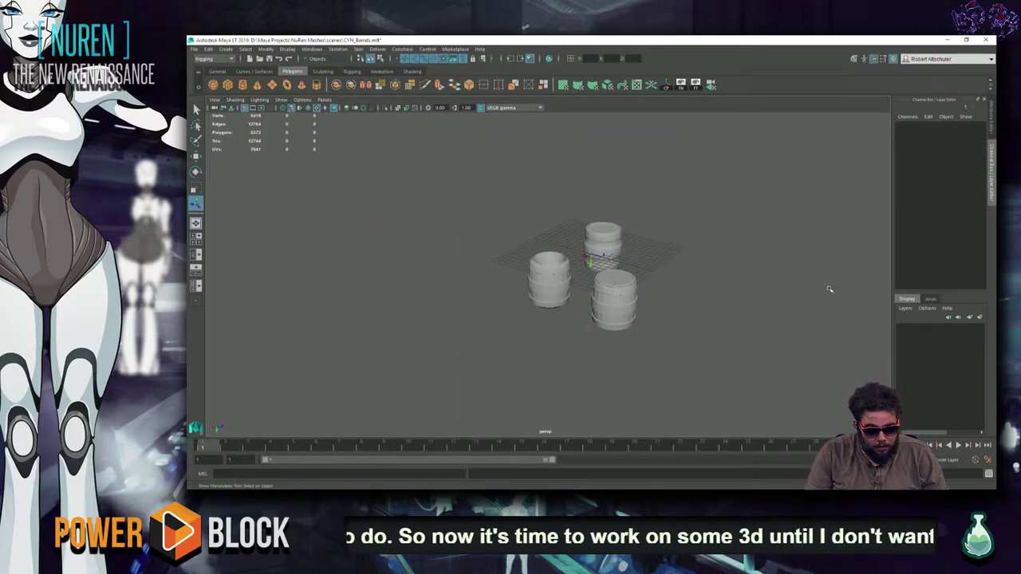
# Step: Select the front barrel and set its Translate X to 0
pyautogui.keyDown('alt'); pyautogui.moveTo(690, 336); pyautogui.dragTo(576, 337); pyautogui.keyUp('alt')
pyautogui.click(594, 323)
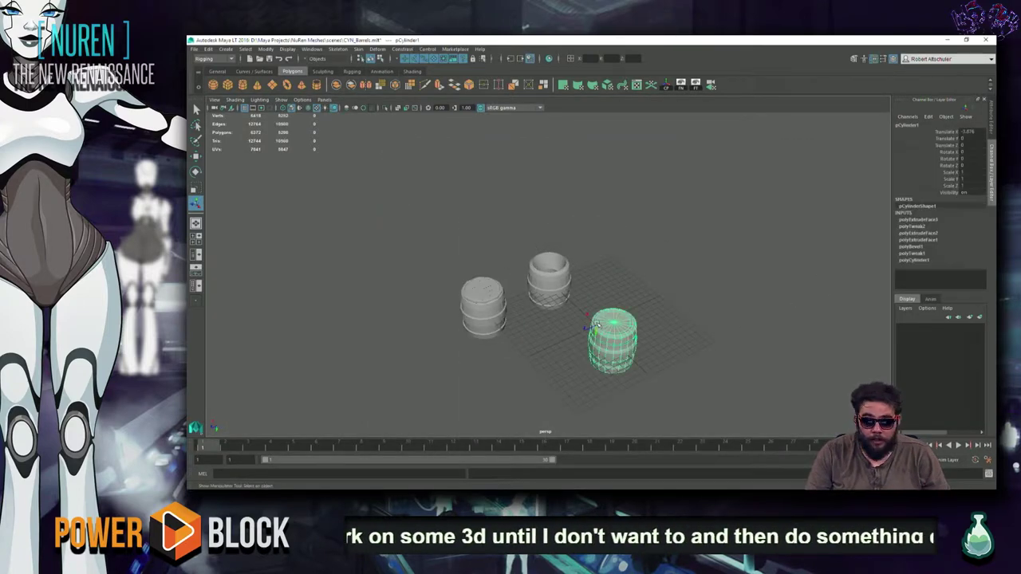
pyautogui.click(967, 132)
pyautogui.write('0')
pyautogui.press('Return')
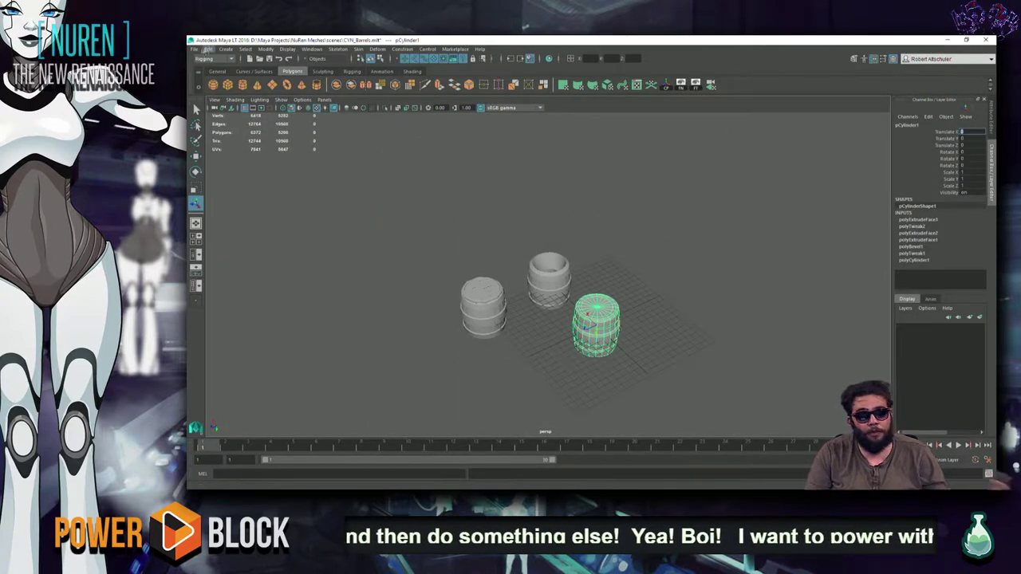
# Step: Export only the selected barrel as Maya LT file CYN_Barrel_A into assets\Cyn_View
pyautogui.click(194, 50)
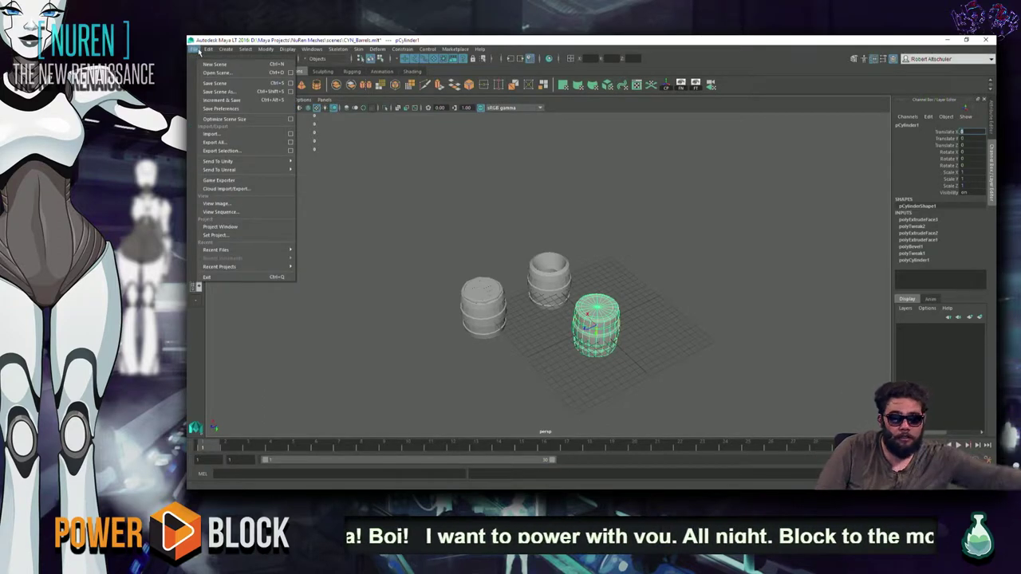
pyautogui.click(254, 150)
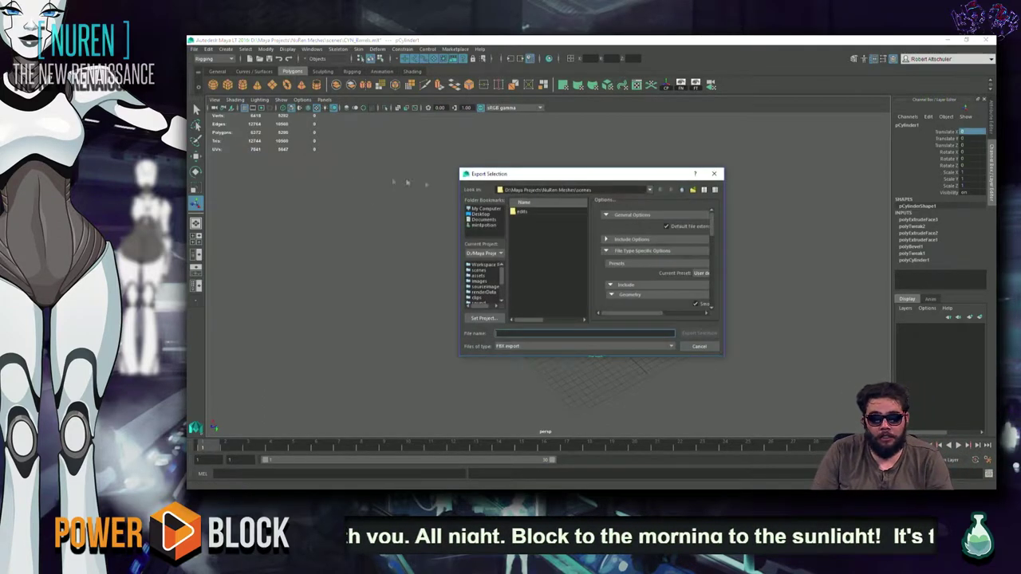
pyautogui.click(583, 347)
pyautogui.click(583, 353)
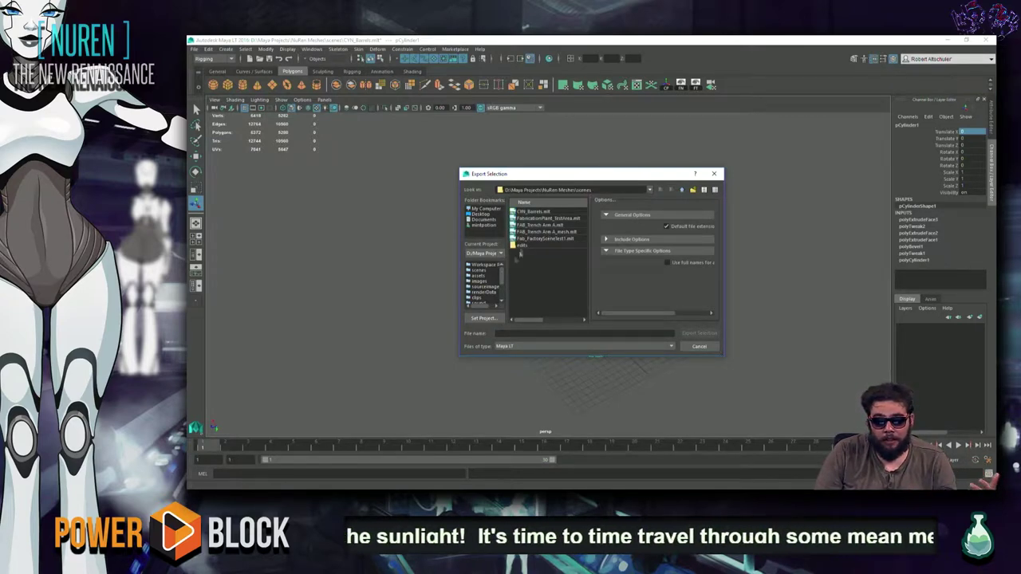
pyautogui.click(478, 276)
pyautogui.doubleClick(527, 239)
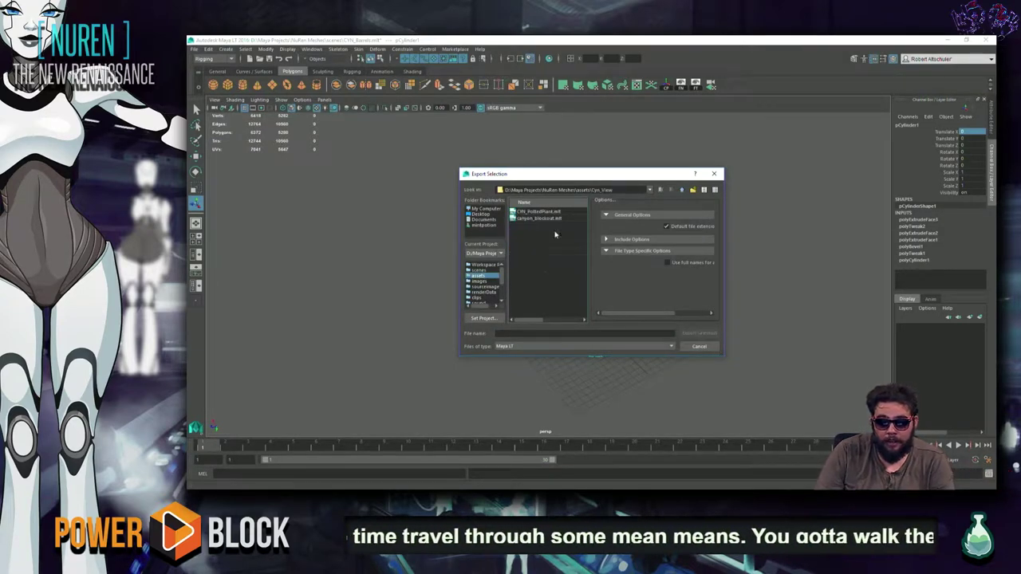
pyautogui.click(547, 333)
pyautogui.write('CYN_Barrel_A')
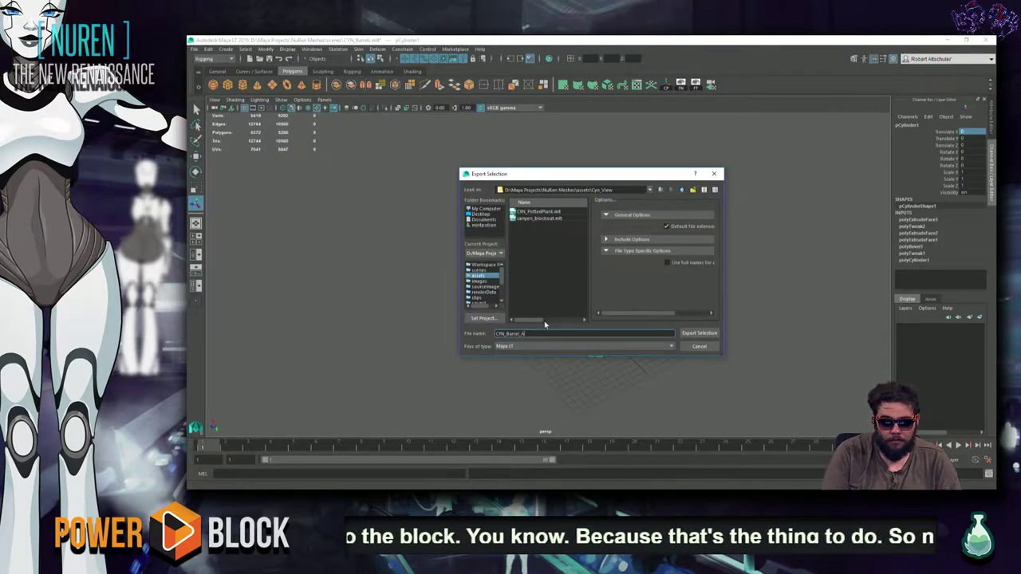
pyautogui.press('Return')
# Step: Move the exported barrel off to the right and select the middle barrel
pyautogui.press('w')
pyautogui.moveTo(606, 295); pyautogui.dragTo(670, 267)
pyautogui.click(549, 275)
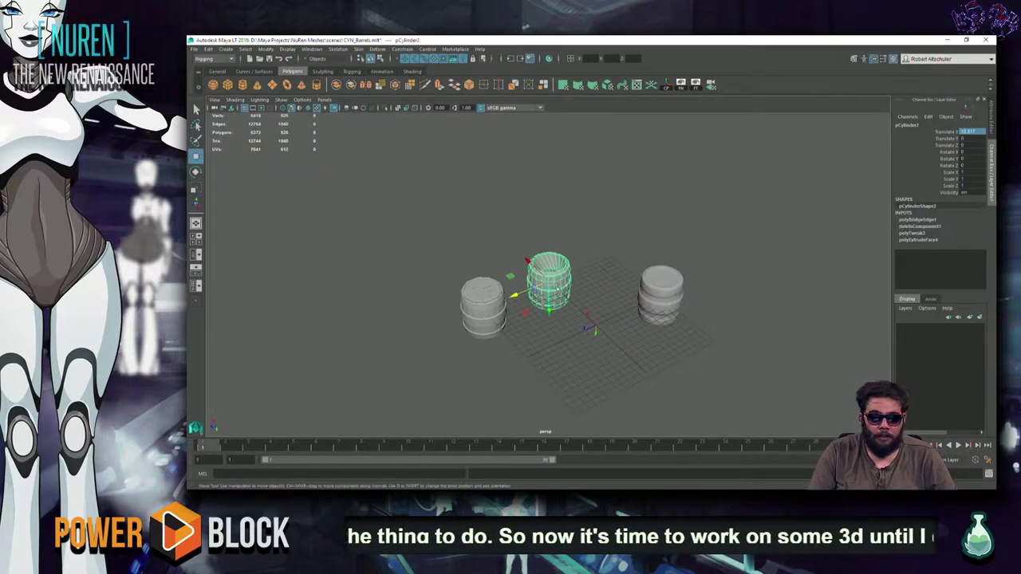
# Step: Set the middle barrel's Translate X to 0 and reselect it
pyautogui.press('1')
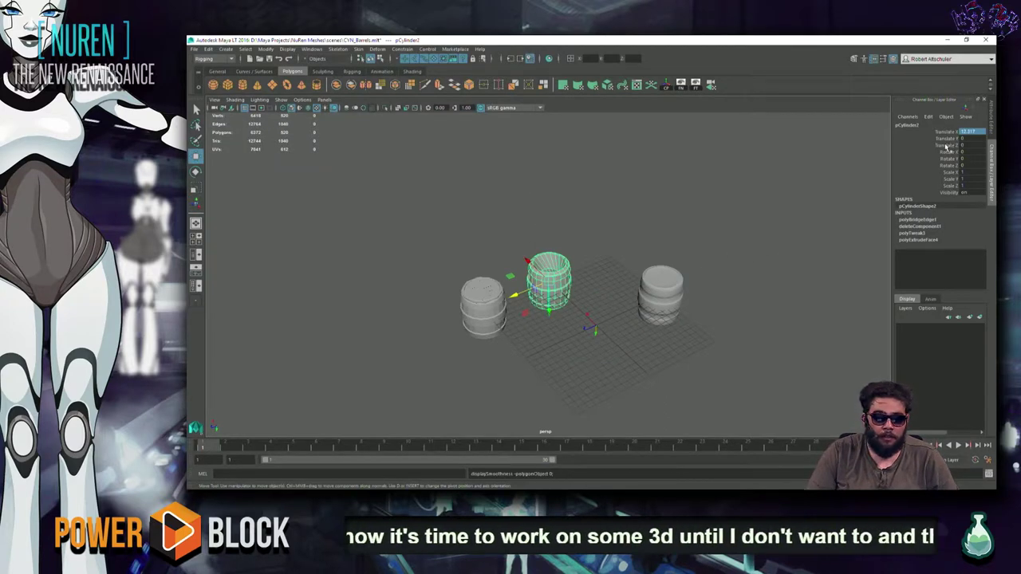
pyautogui.click(967, 132)
pyautogui.moveTo(973, 134); pyautogui.dragTo(988, 134)
pyautogui.write('0')
pyautogui.press('Return')
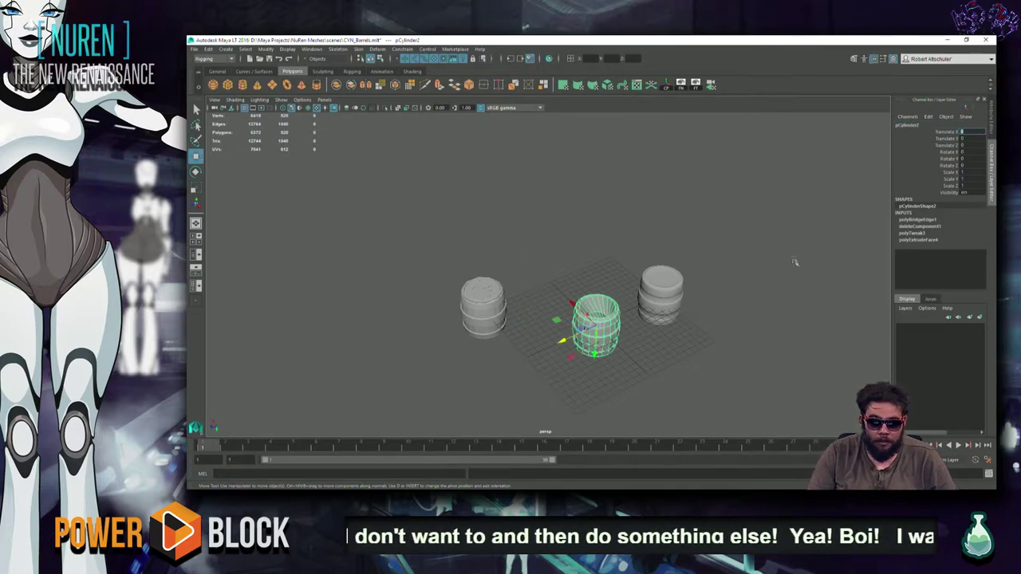
pyautogui.click(794, 262)
pyautogui.click(616, 335)
# Step: Export the middle barrel as CYN_Barrel_B, then move it toward the lower left
pyautogui.hotkey('ctrl', 'alt', 'e')
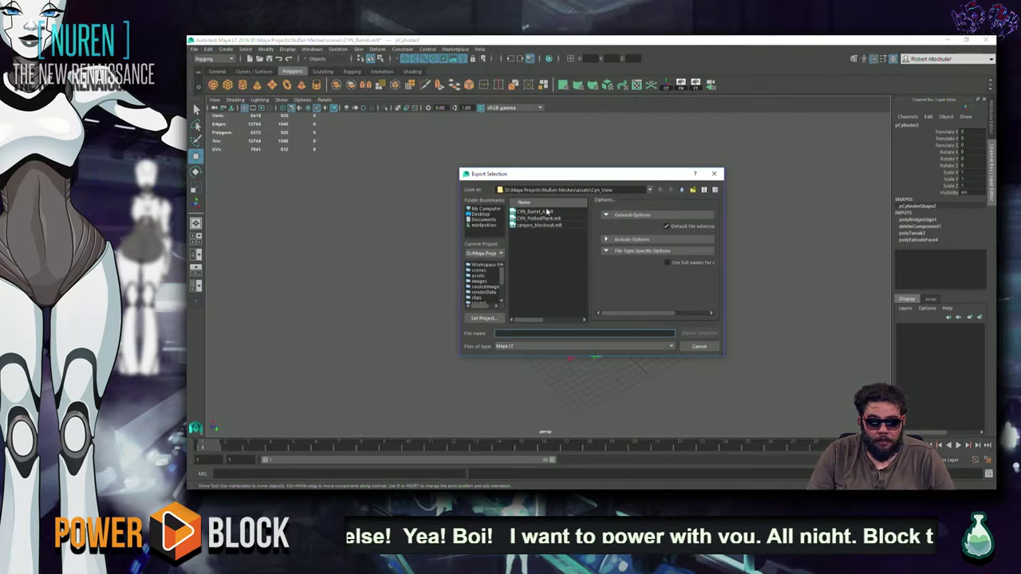
pyautogui.click(547, 211)
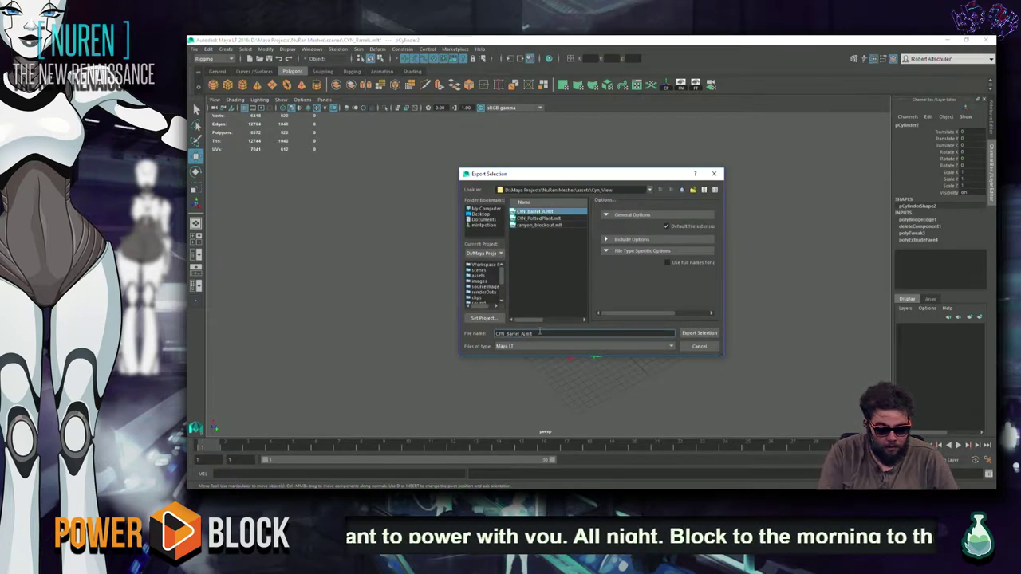
pyautogui.click(540, 332)
pyautogui.press('Left')
pyautogui.press('Left')
pyautogui.press('Left')
pyautogui.press('BackSpace')
pyautogui.write('B')
pyautogui.press('Return')
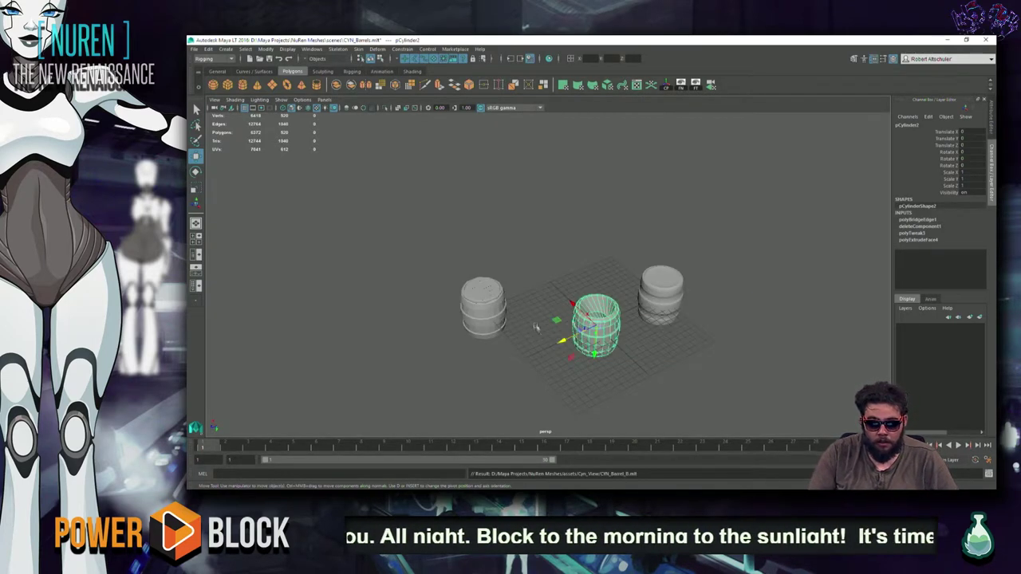
pyautogui.moveTo(467, 367); pyautogui.dragTo(362, 367, button='middle')
pyautogui.click(472, 308)
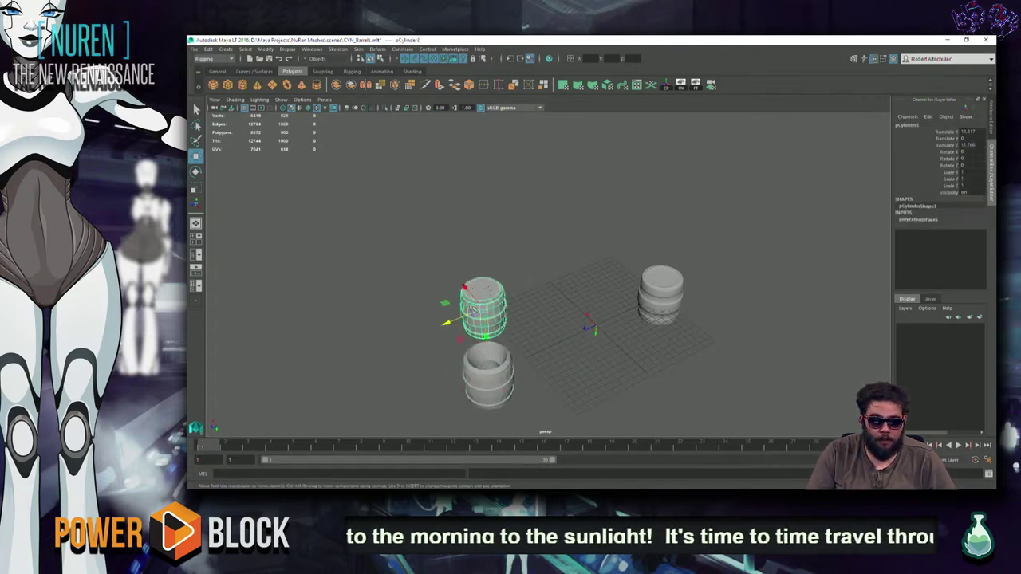
# Step: Try zeroing the barrel's position, undo it, and select the left barrel instead
pyautogui.keyDown('alt'); pyautogui.moveTo(545, 222); pyautogui.dragTo(634, 352); pyautogui.keyUp('alt')
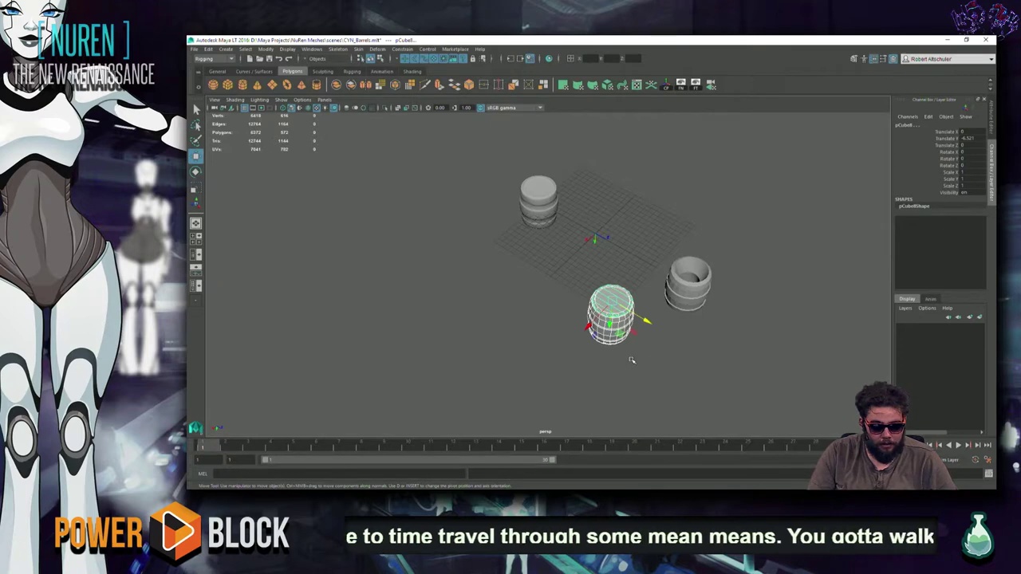
pyautogui.click(967, 138)
pyautogui.write('0')
pyautogui.press('Return')
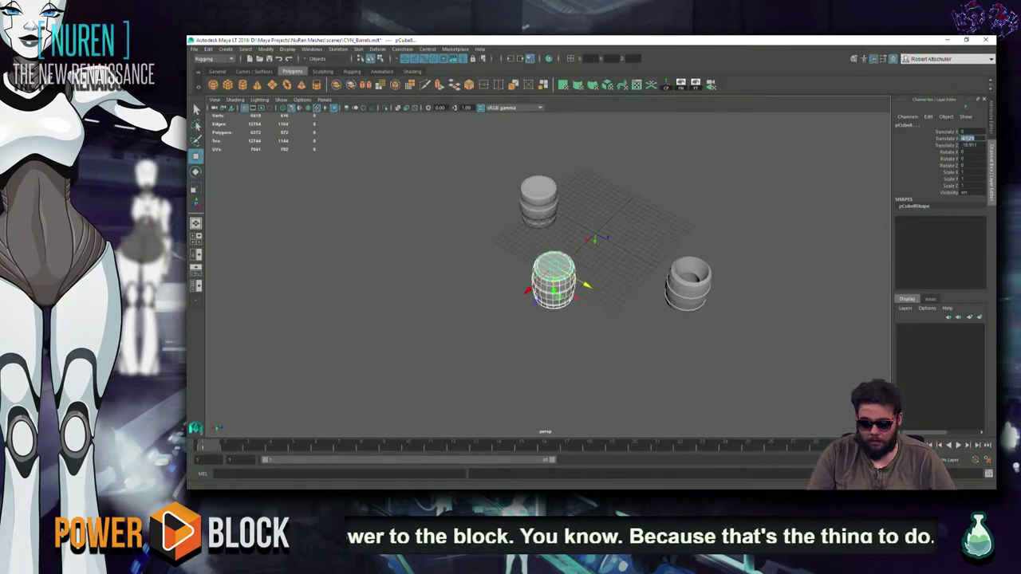
pyautogui.hotkey('ctrl', 'z')
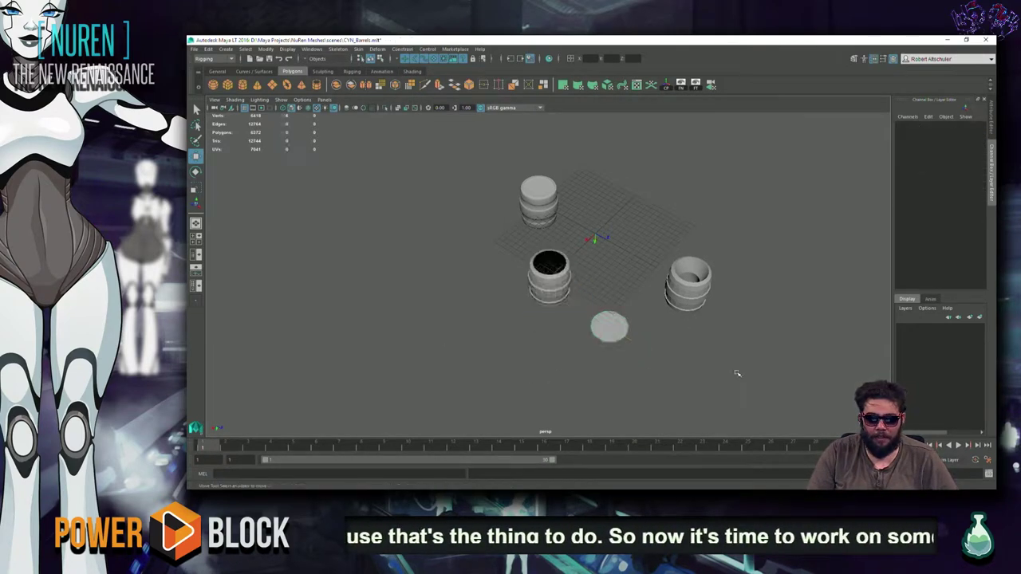
pyautogui.keyDown('alt'); pyautogui.moveTo(699, 355); pyautogui.dragTo(597, 342); pyautogui.keyUp('alt')
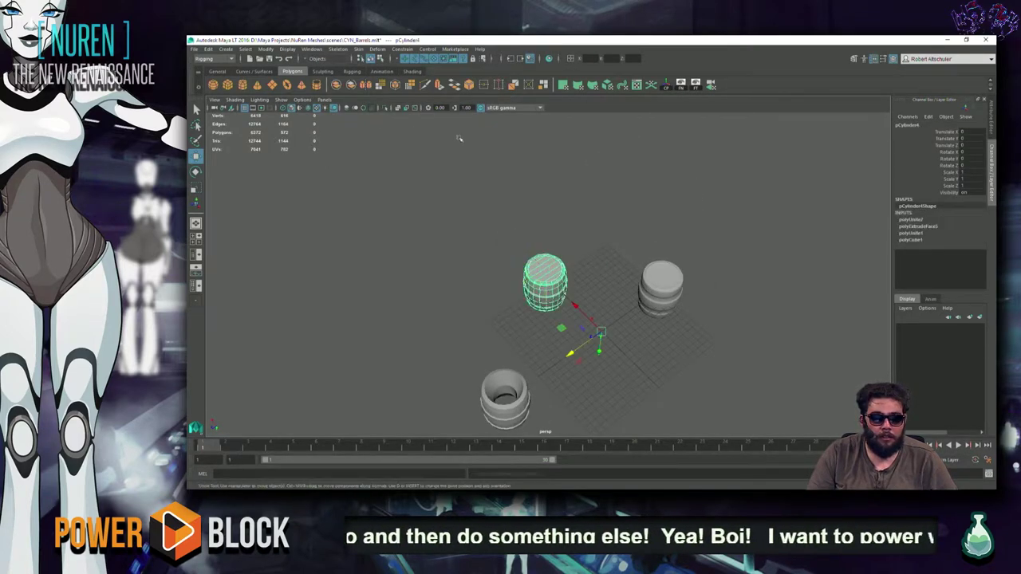
pyautogui.click(549, 140)
pyautogui.click(545, 281)
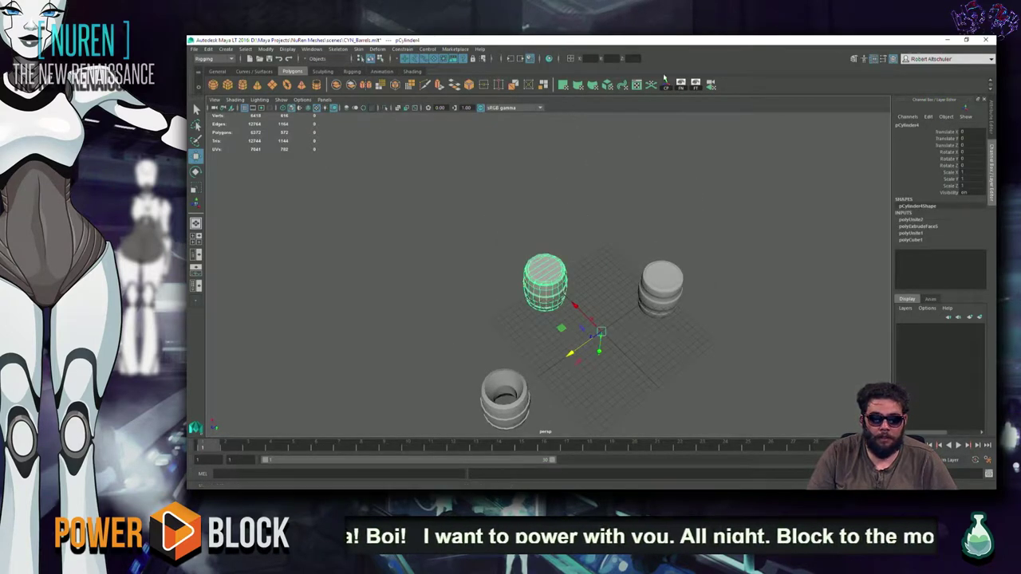
pyautogui.keyDown('alt'); pyautogui.moveTo(494, 286); pyautogui.dragTo(433, 228); pyautogui.keyUp('alt')
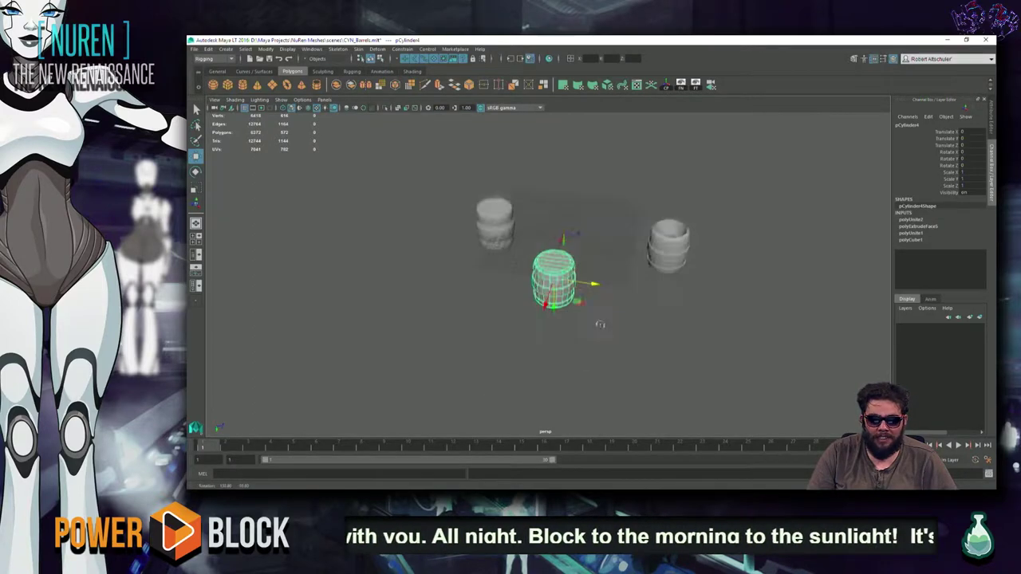
# Step: Freeze the left barrel's transformations via the Modify menu, resetting and freezing again
pyautogui.click(245, 49)
pyautogui.moveTo(265, 49)
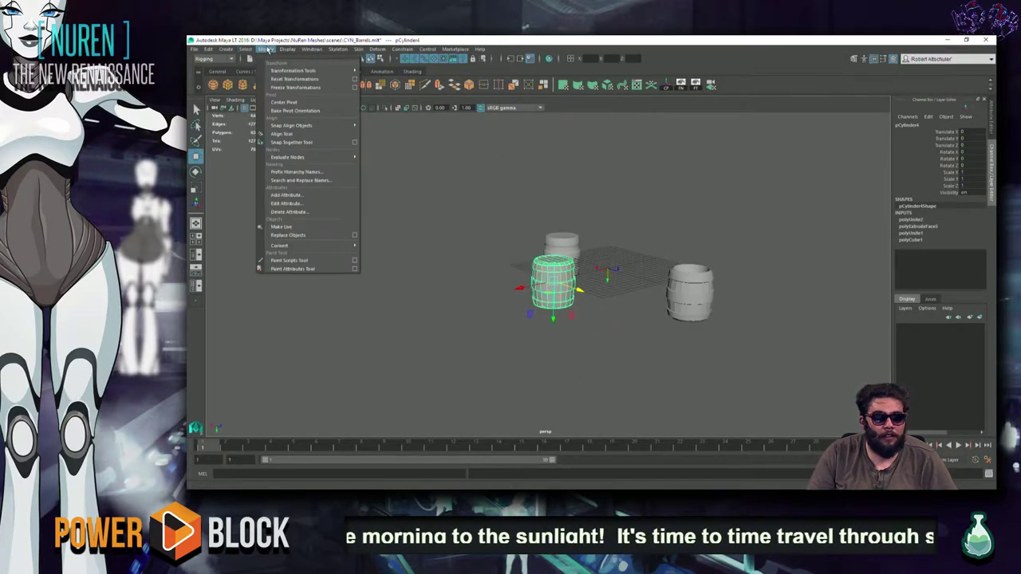
pyautogui.click(295, 87)
pyautogui.click(283, 49)
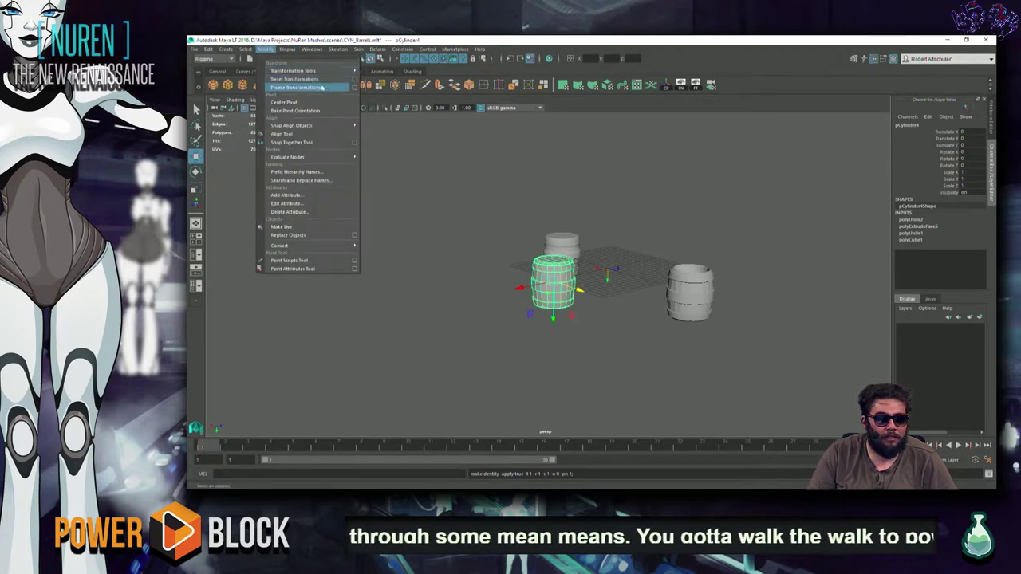
pyautogui.click(327, 82)
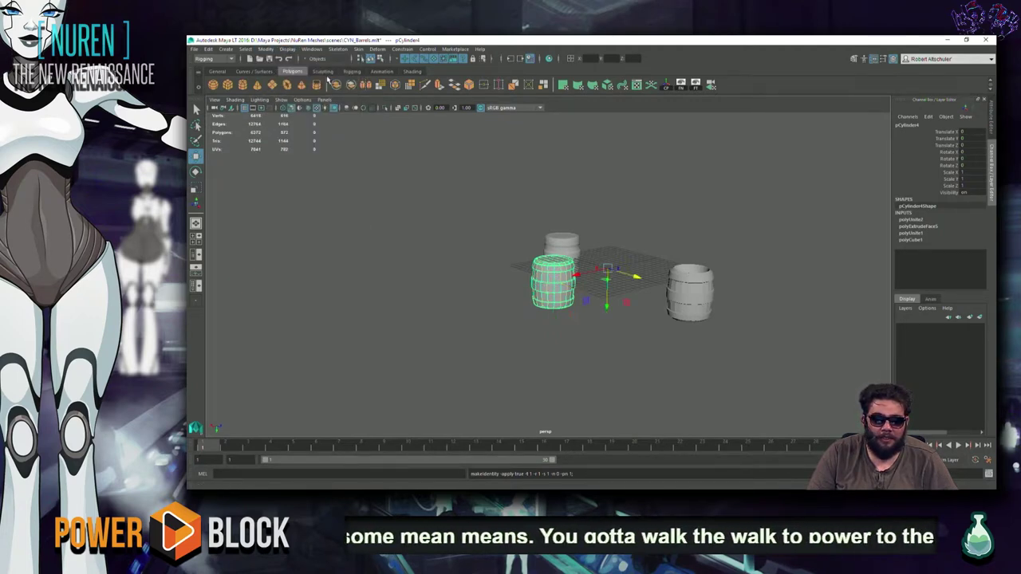
pyautogui.click(265, 50)
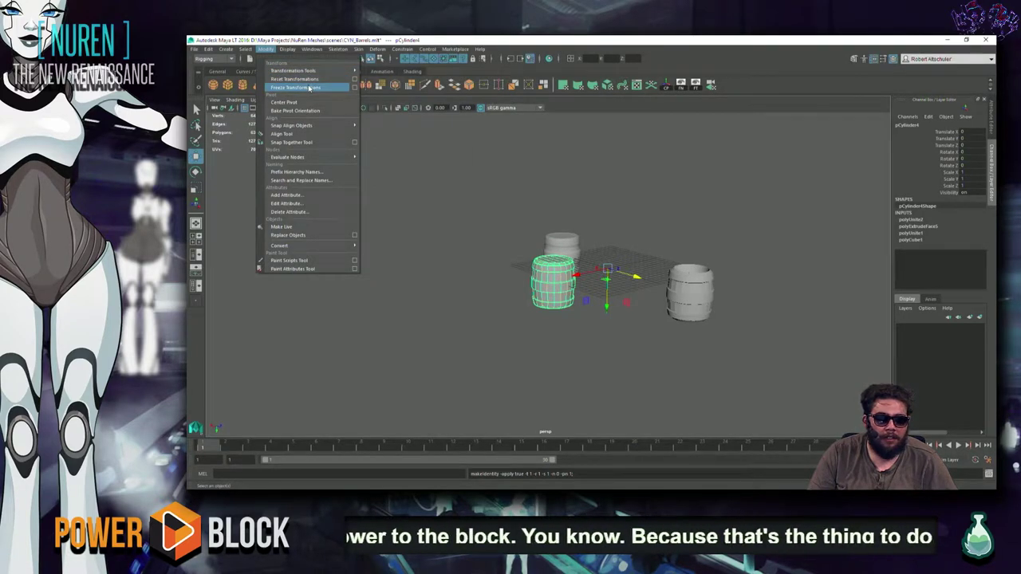
pyautogui.click(309, 88)
pyautogui.moveTo(374, 272)
pyautogui.keyDown('alt'); pyautogui.mouseDown()
pyautogui.moveTo(373, 227)
pyautogui.moveTo(764, 268)
pyautogui.mouseUp(); pyautogui.keyUp('alt')
pyautogui.press('space')
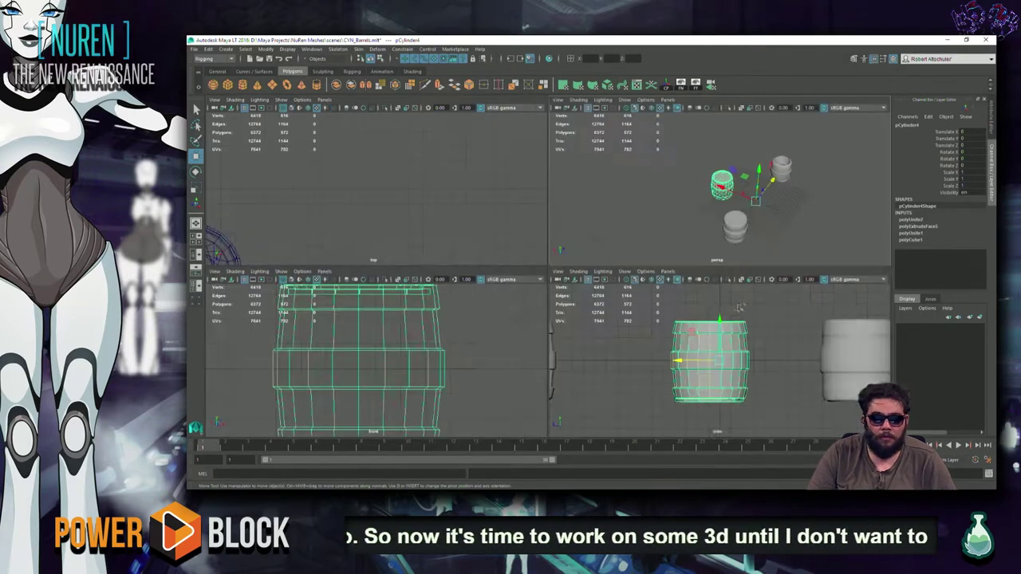
# Step: Select the top-left barrel and slide it along Z in the side view
pyautogui.press('space')
pyautogui.click(752, 213)
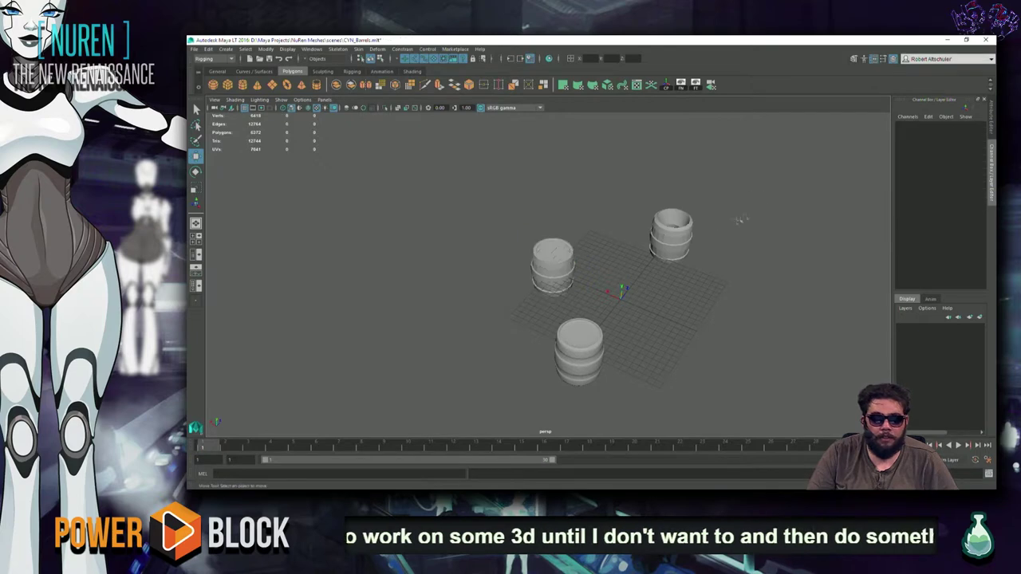
pyautogui.moveTo(585, 225); pyautogui.dragTo(480, 358)
pyautogui.click(491, 323)
pyautogui.moveTo(494, 209); pyautogui.dragTo(586, 279)
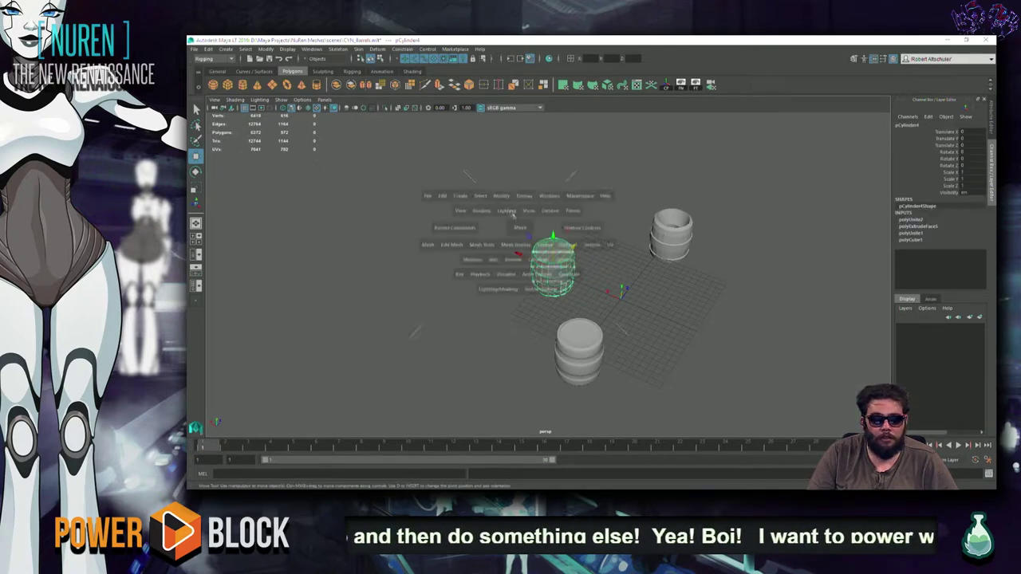
pyautogui.press('space')
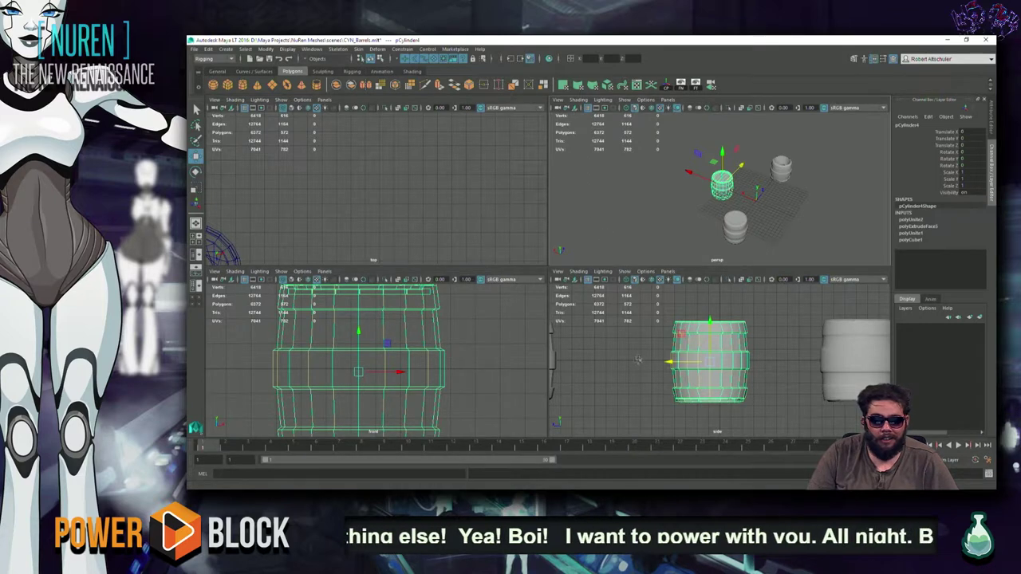
pyautogui.moveTo(607, 375); pyautogui.dragTo(618, 375, button='middle')
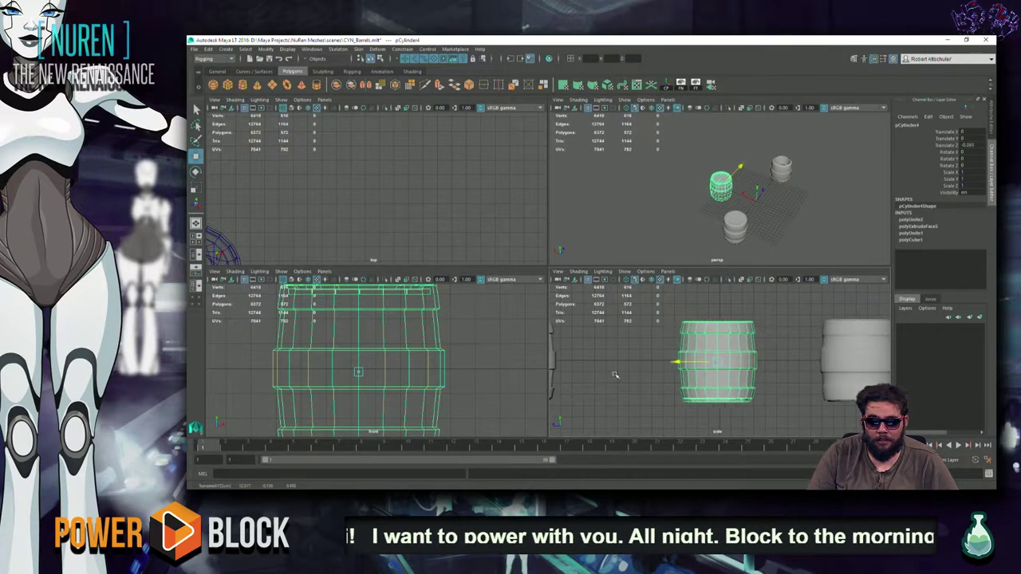
# Step: Frame the barrel in the top view and move it left along X into line
pyautogui.press('space')
pyautogui.press('f')
pyautogui.scroll(-3, 487, 287)
pyautogui.scroll(-2, 487, 287)
pyautogui.scroll(-3, 486, 287)
pyautogui.moveTo(486, 285); pyautogui.dragTo(408, 275, button='middle')
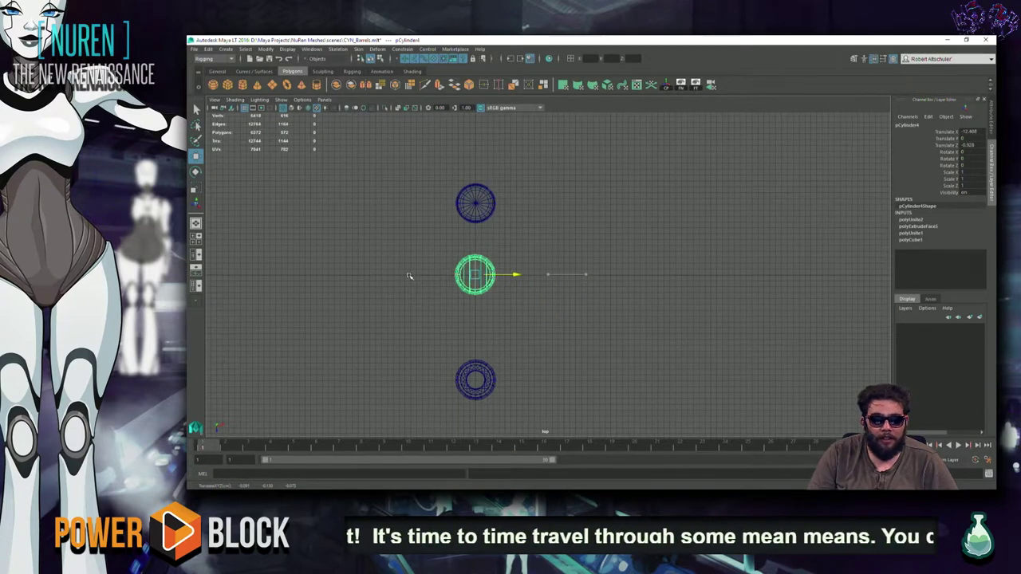
pyautogui.press('space')
pyautogui.press('space')
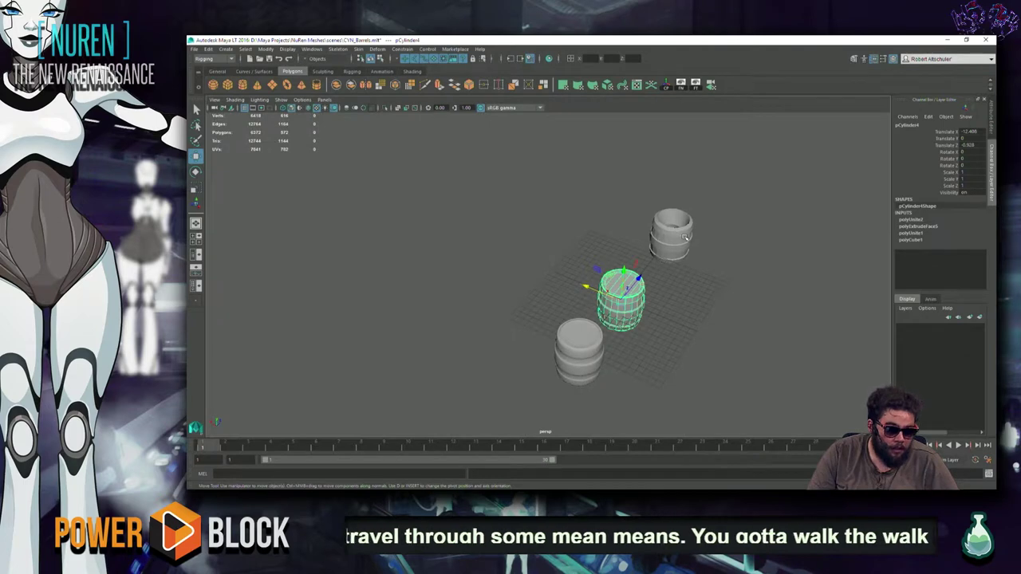
# Step: Save the scene with Ctrl+S and orbit around the three aligned barrels
pyautogui.click(712, 268)
pyautogui.hotkey('ctrl', 's')
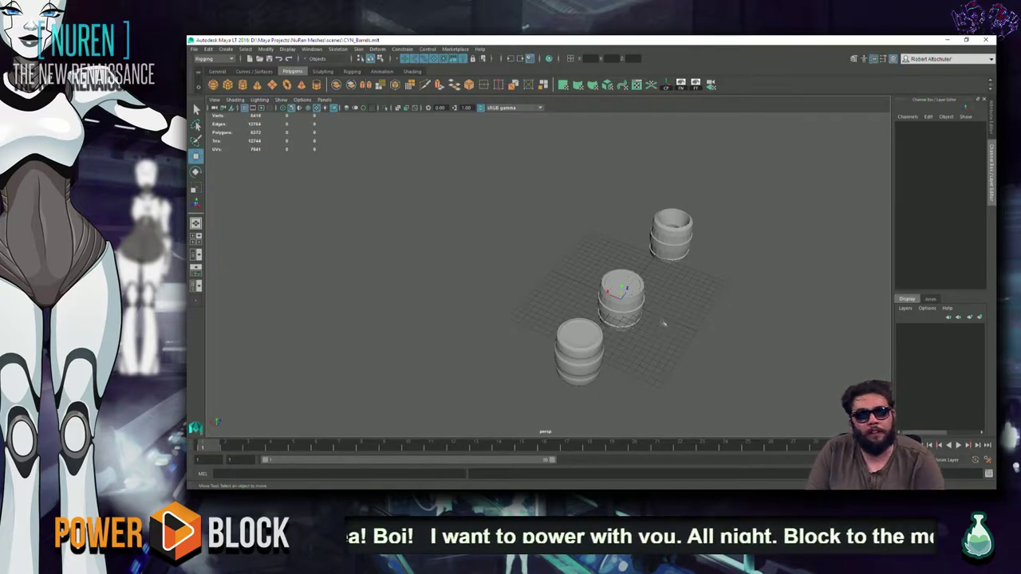
pyautogui.keyDown('alt'); pyautogui.moveTo(661, 320); pyautogui.dragTo(656, 351); pyautogui.keyUp('alt')
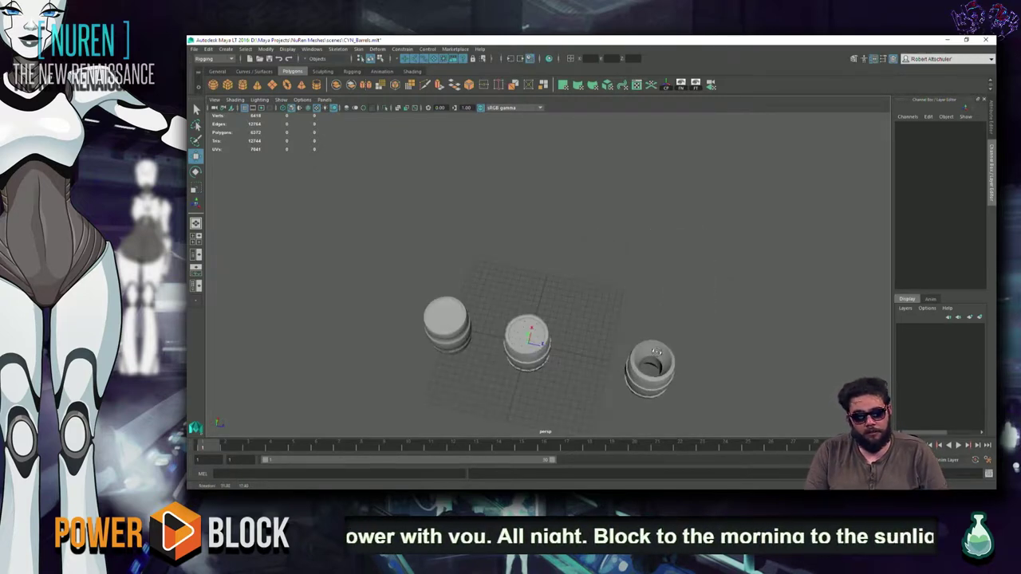
pyautogui.moveTo(570, 327)
pyautogui.keyDown('alt'); pyautogui.mouseDown()
pyautogui.moveTo(543, 263)
pyautogui.moveTo(584, 289)
pyautogui.mouseUp(); pyautogui.keyUp('alt')
pyautogui.moveTo(594, 242); pyautogui.dragTo(512, 351)
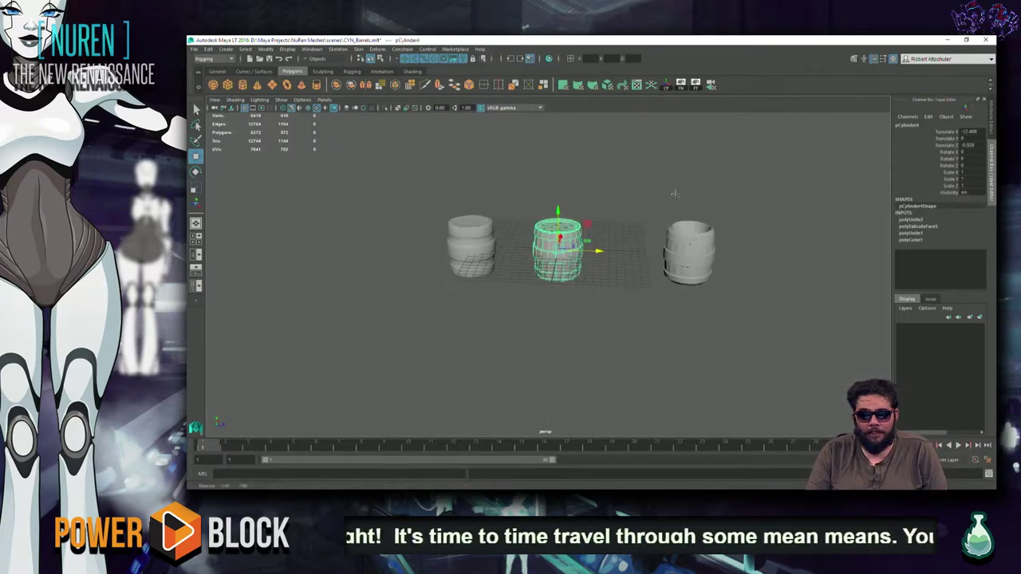
# Step: Export only the middle barrel via Export Selection as CYN_Barrel_Unit
pyautogui.keyDown('alt'); pyautogui.moveTo(705, 214); pyautogui.dragTo(669, 249); pyautogui.keyUp('alt')
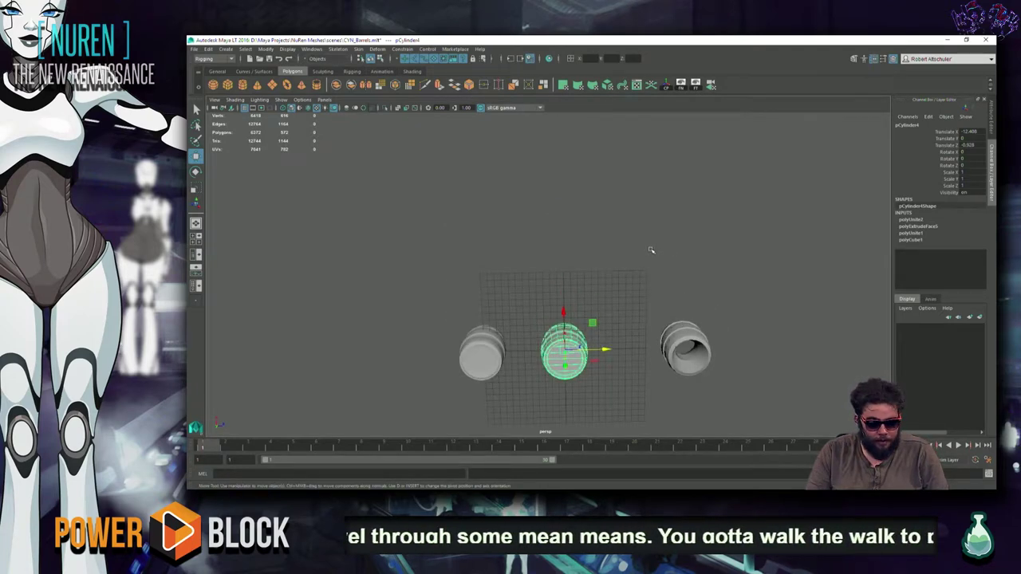
pyautogui.click(191, 50)
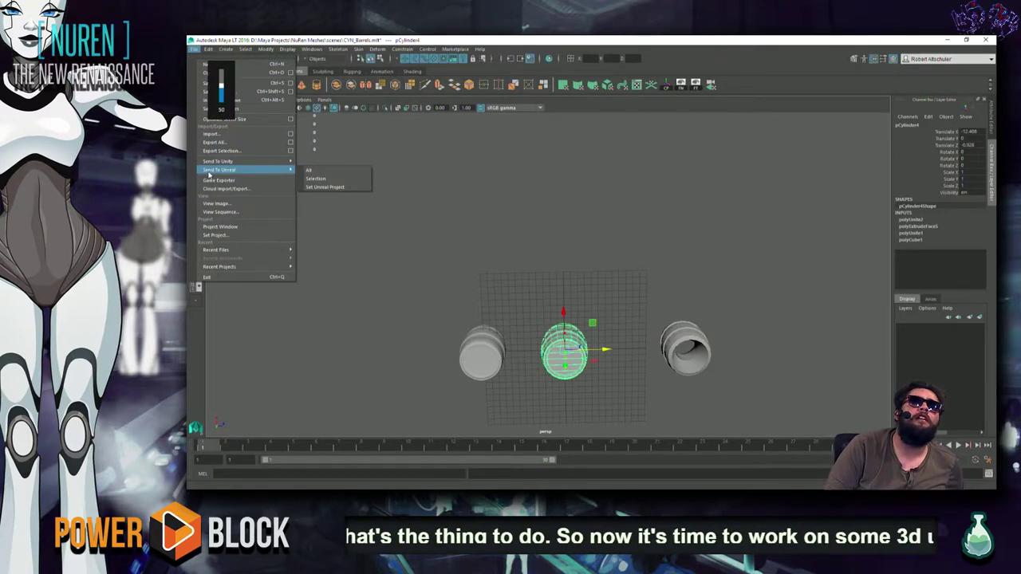
pyautogui.click(206, 151)
pyautogui.write('CYN_Barrel_Unit')
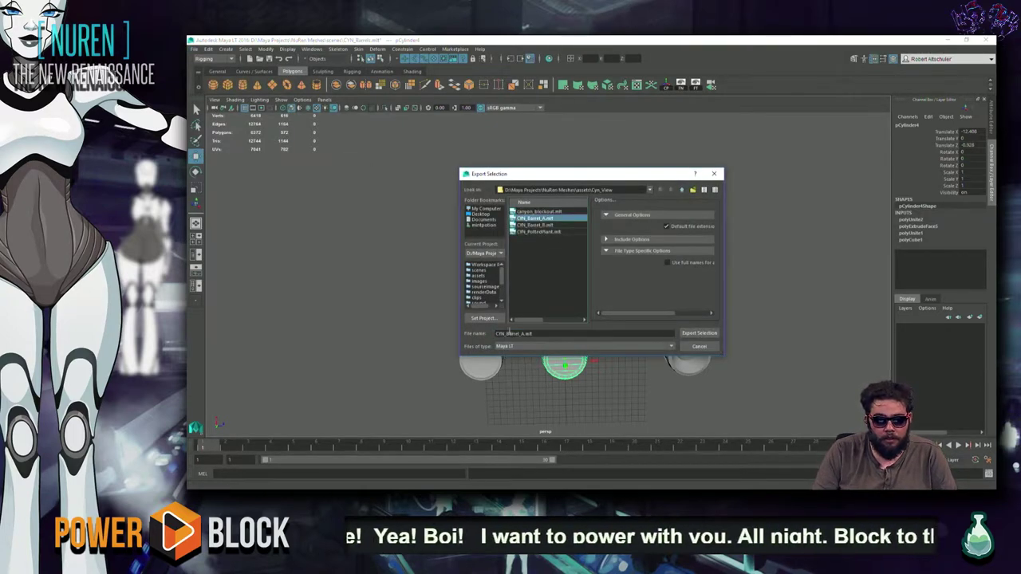
pyautogui.press('Return')
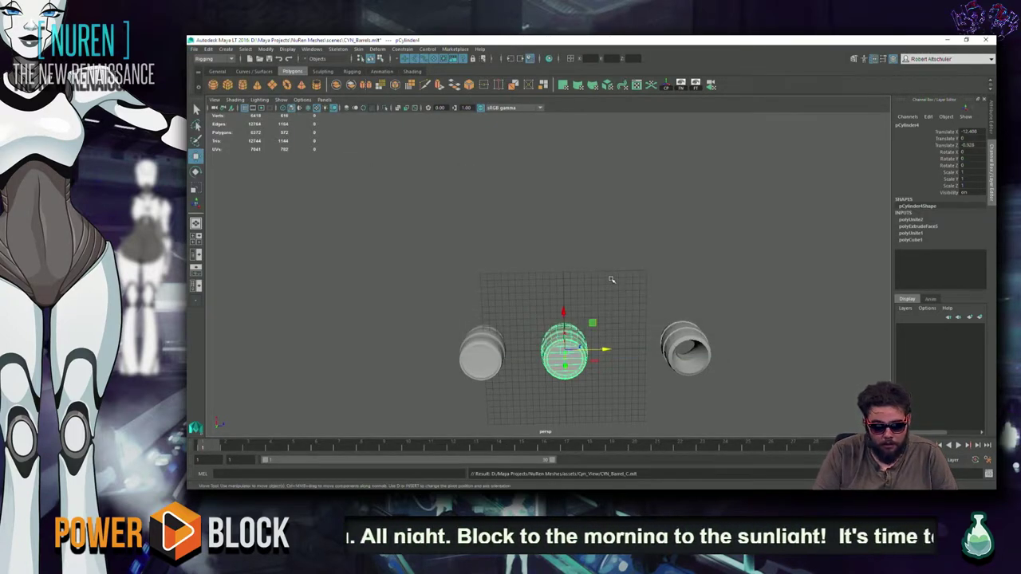
pyautogui.click(616, 240)
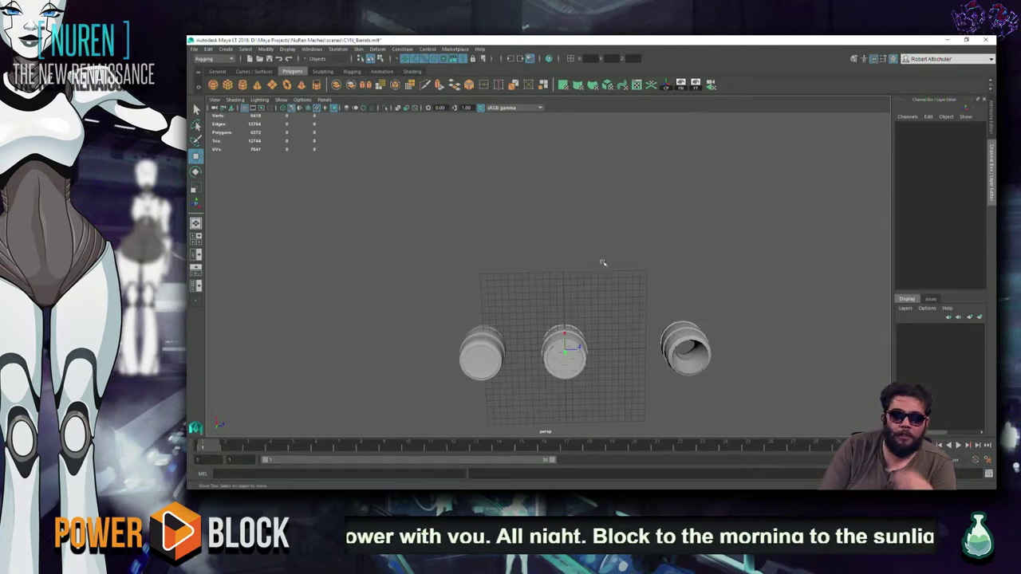
# Step: After a final look at the barrels, return to Maya and create a new scene with Ctrl+N
pyautogui.keyDown('alt'); pyautogui.moveTo(615, 353); pyautogui.dragTo(623, 271, button='middle'); pyautogui.keyUp('alt')
pyautogui.keyDown('alt'); pyautogui.moveTo(623, 271); pyautogui.dragTo(566, 280); pyautogui.keyUp('alt')
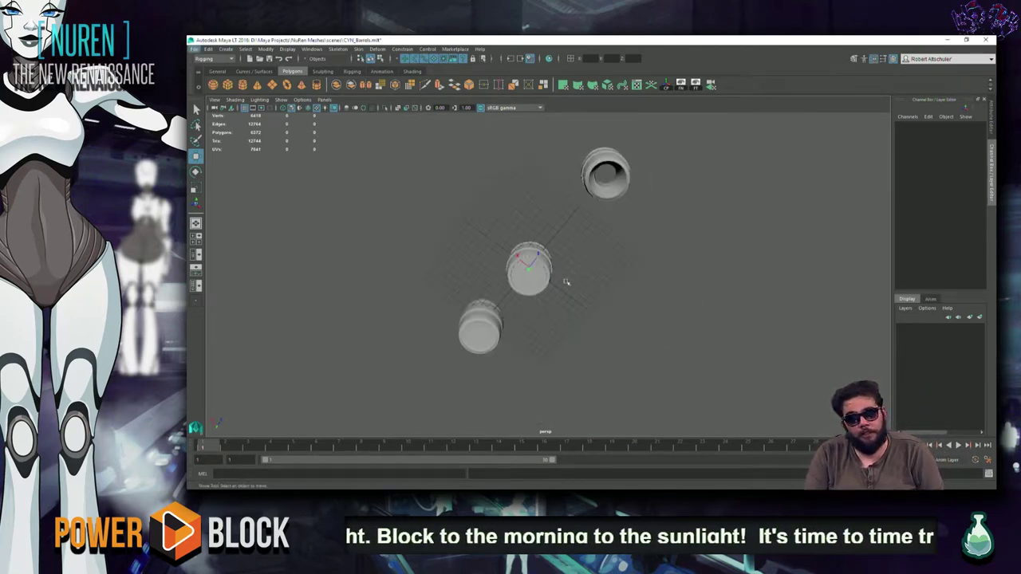
pyautogui.keyDown('alt'); pyautogui.moveTo(691, 244); pyautogui.dragTo(606, 263); pyautogui.keyUp('alt')
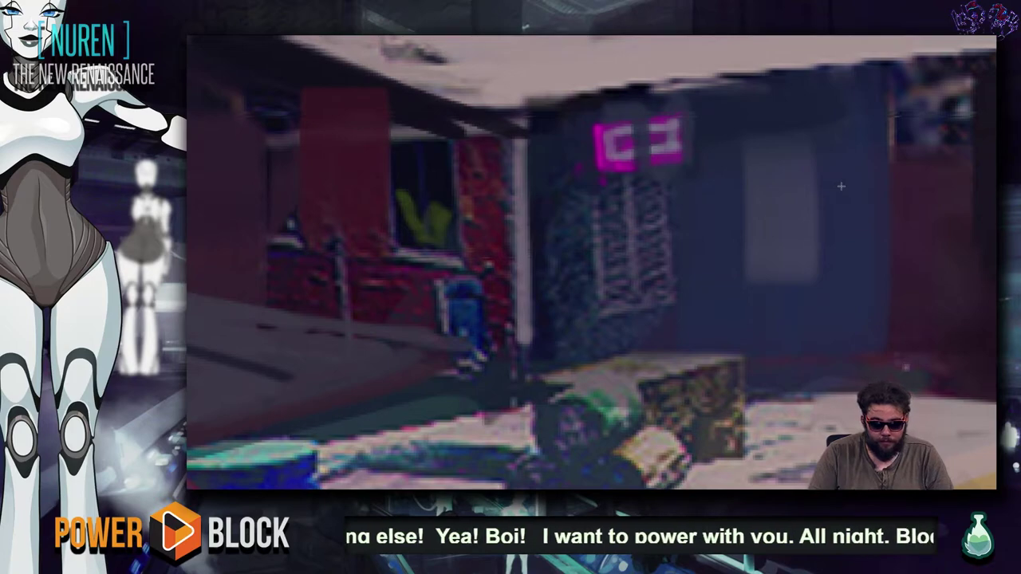
pyautogui.hotkey('alt', 'Tab')
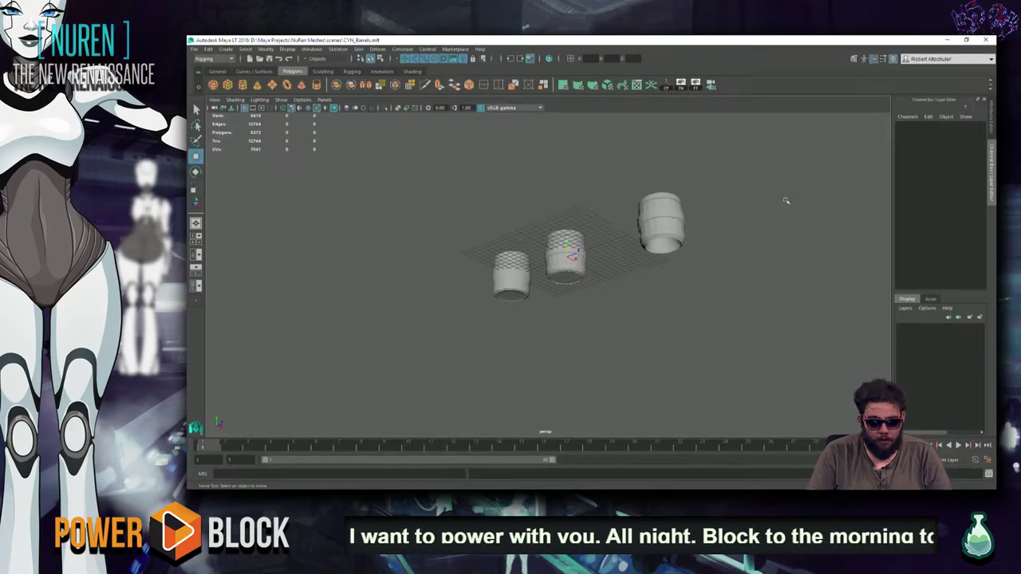
pyautogui.hotkey('ctrl', 'n')
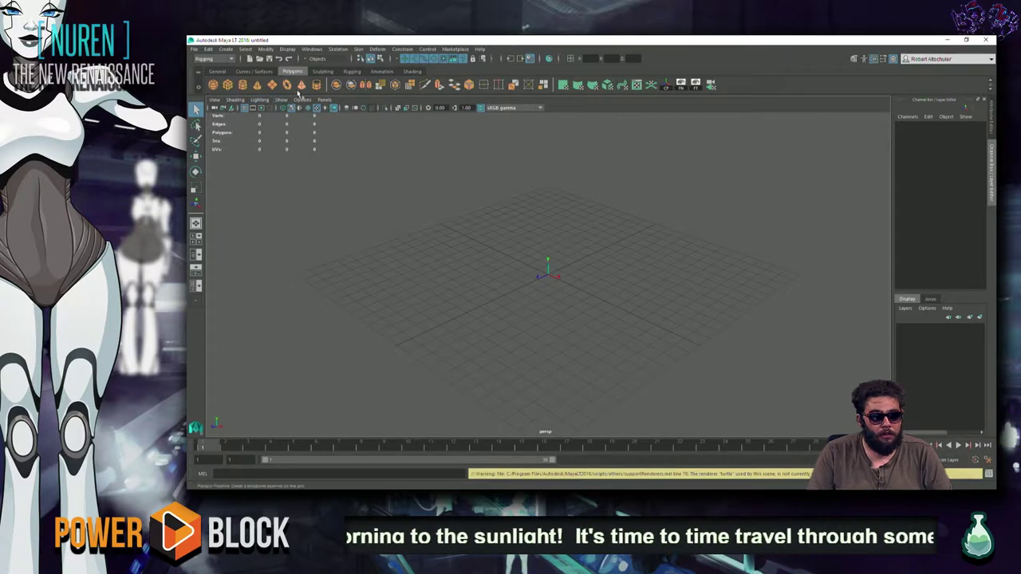
# Step: Draw a thin polygon cube slab (14.294 × 0.179 × 7.35) on the grid and return to Object Mode
pyautogui.click(227, 84)
pyautogui.moveTo(537, 249)
pyautogui.mouseDown()
pyautogui.moveTo(636, 346)
pyautogui.moveTo(594, 373)
pyautogui.moveTo(613, 291)
pyautogui.mouseUp()
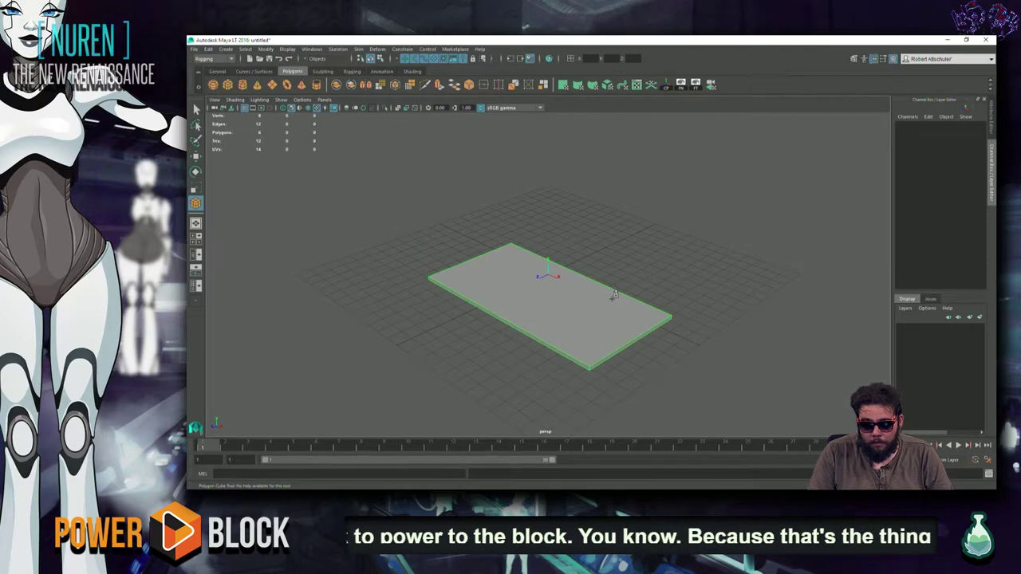
pyautogui.moveTo(611, 267); pyautogui.dragTo(668, 257, button='right')
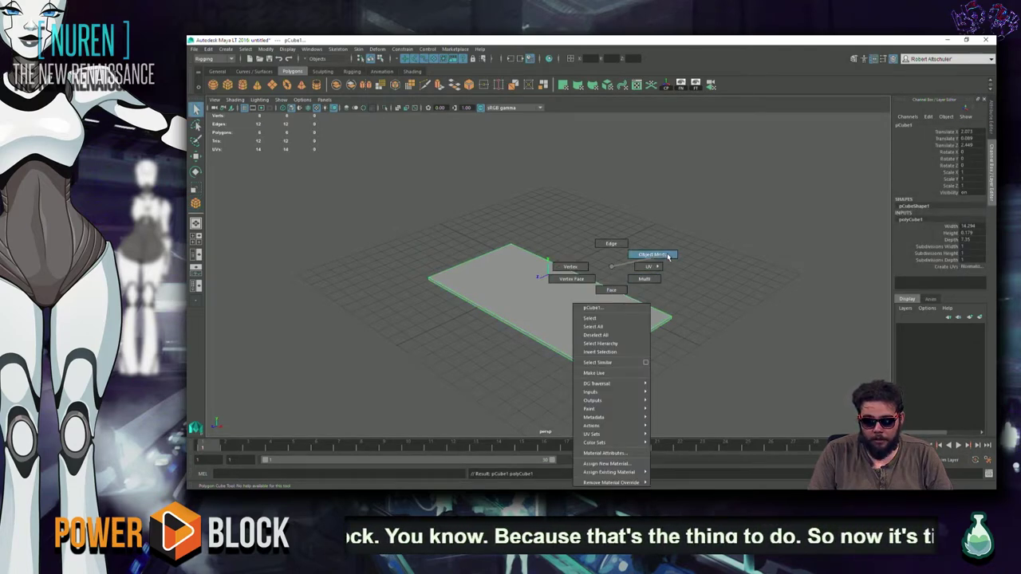
pyautogui.click(708, 279)
pyautogui.scroll(-2, 708, 279)
pyautogui.moveTo(708, 279)
pyautogui.keyDown('alt'); pyautogui.mouseDown()
pyautogui.moveTo(650, 272)
pyautogui.moveTo(518, 330)
pyautogui.moveTo(634, 302)
pyautogui.mouseUp(); pyautogui.keyUp('alt')
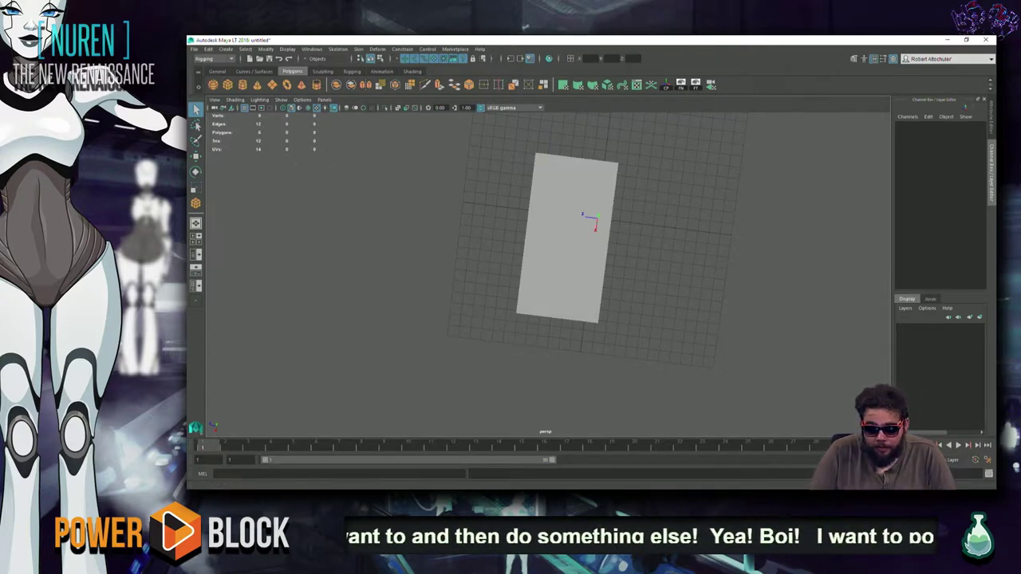
# Step: Open the ATOMOS H2S-0 output device's properties and go to its Advanced settings
pyautogui.rightClick(943, 484)
pyautogui.click(953, 447)
pyautogui.doubleClick(312, 237)
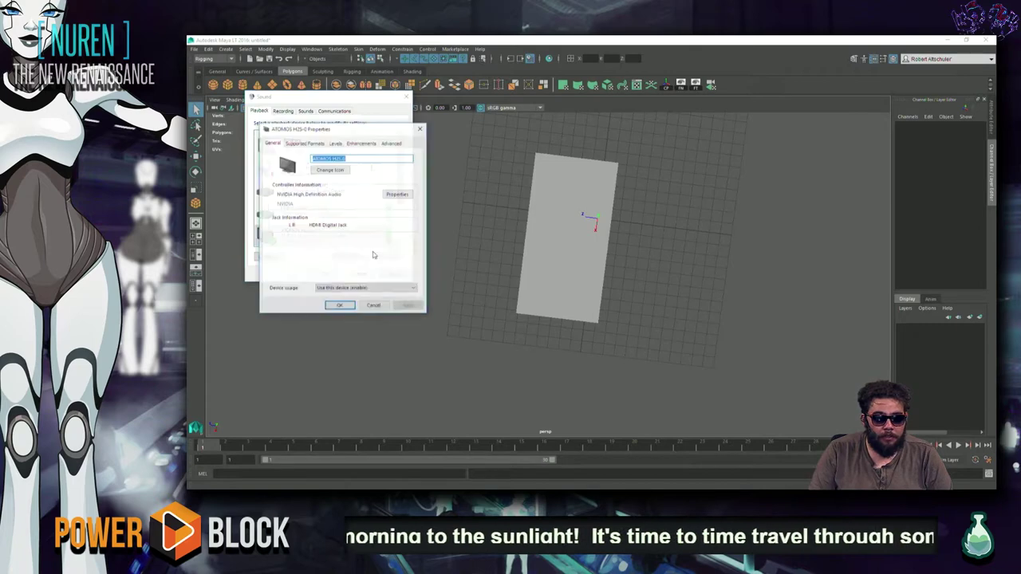
pyautogui.click(335, 144)
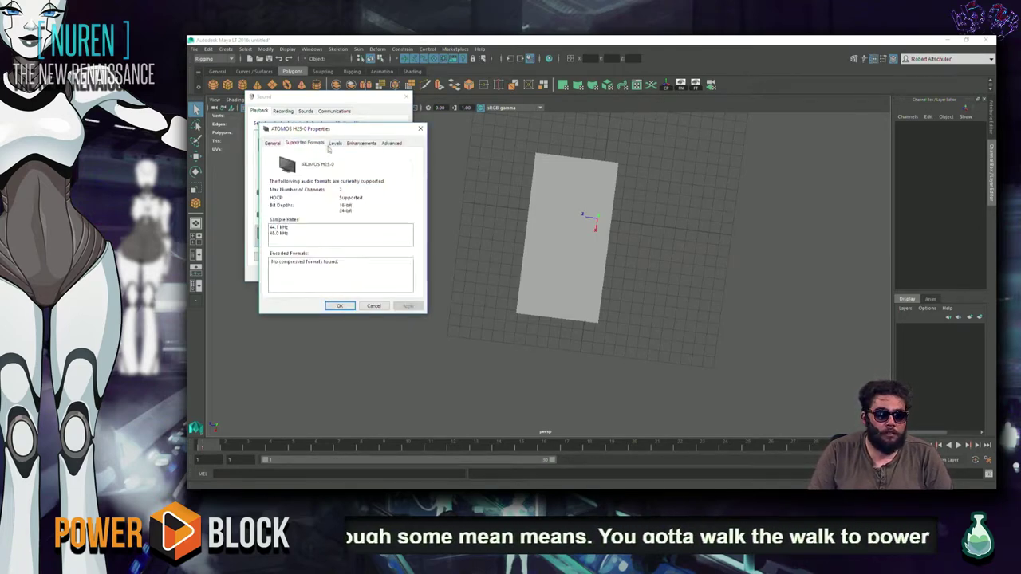
pyautogui.click(363, 143)
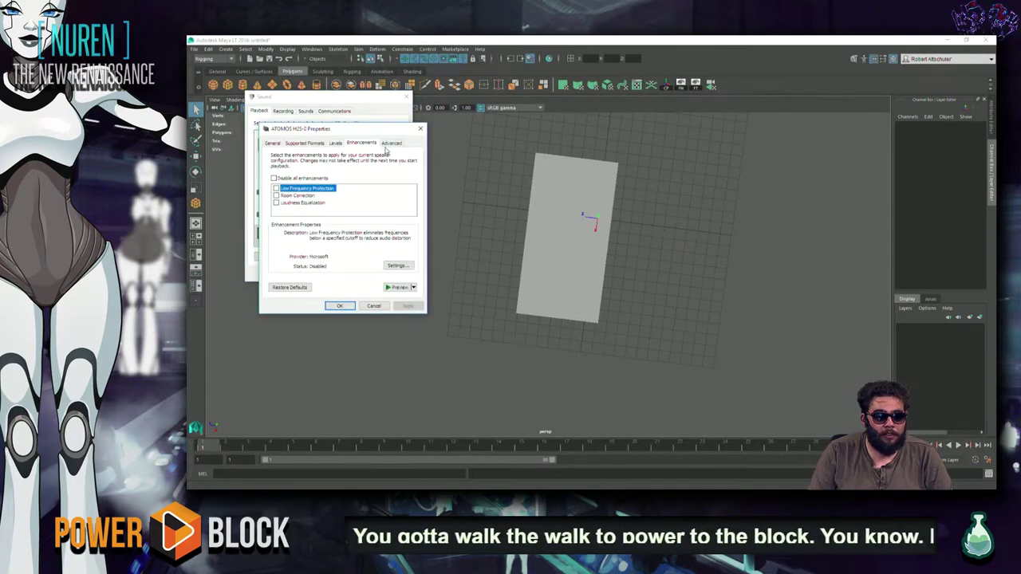
pyautogui.click(393, 144)
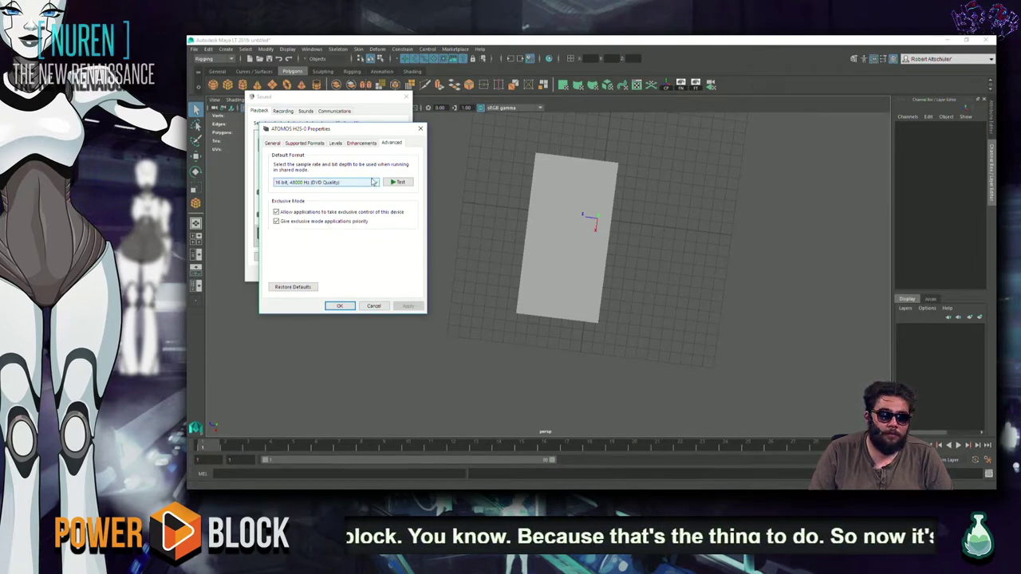
# Step: Set its default format to 24 bit, 44100 Hz (Studio Quality), apply, and close the windows
pyautogui.click(371, 184)
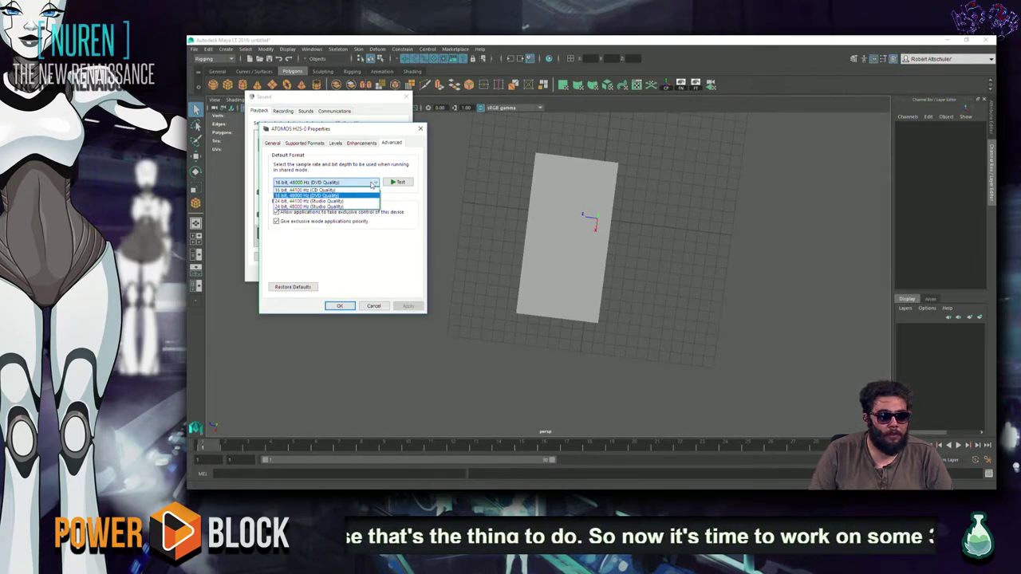
pyautogui.click(353, 200)
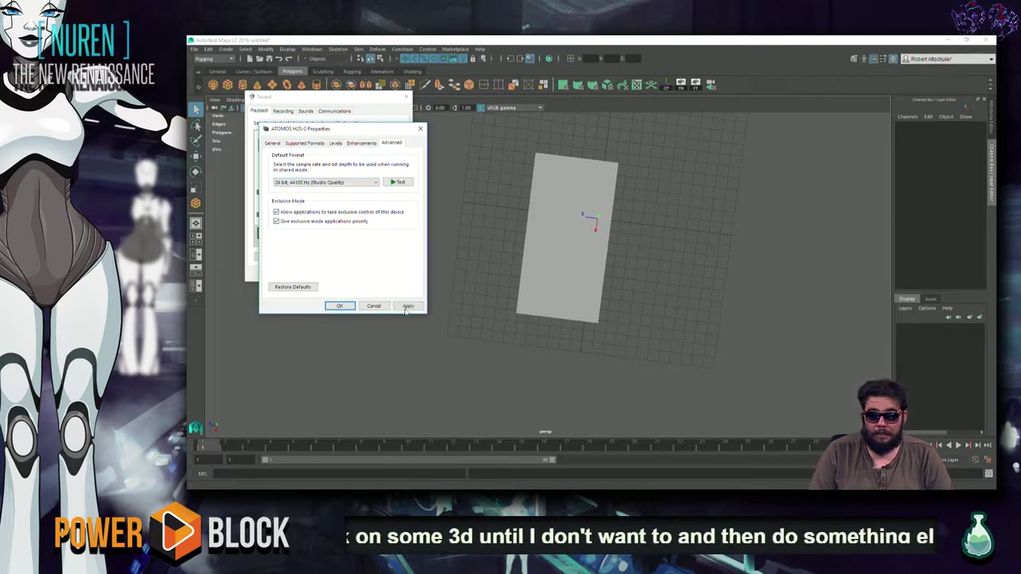
pyautogui.click(405, 306)
pyautogui.click(618, 300)
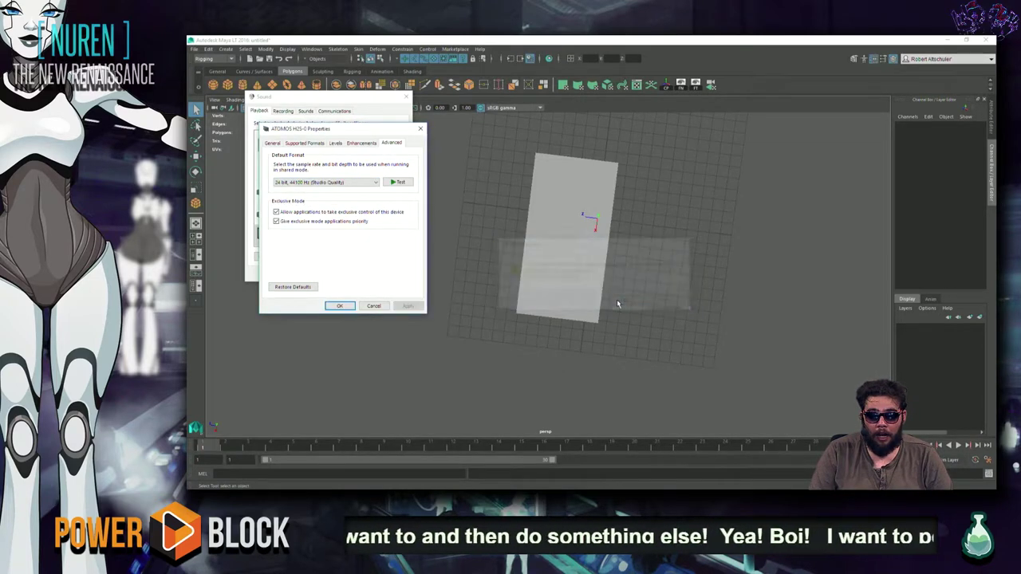
pyautogui.click(351, 306)
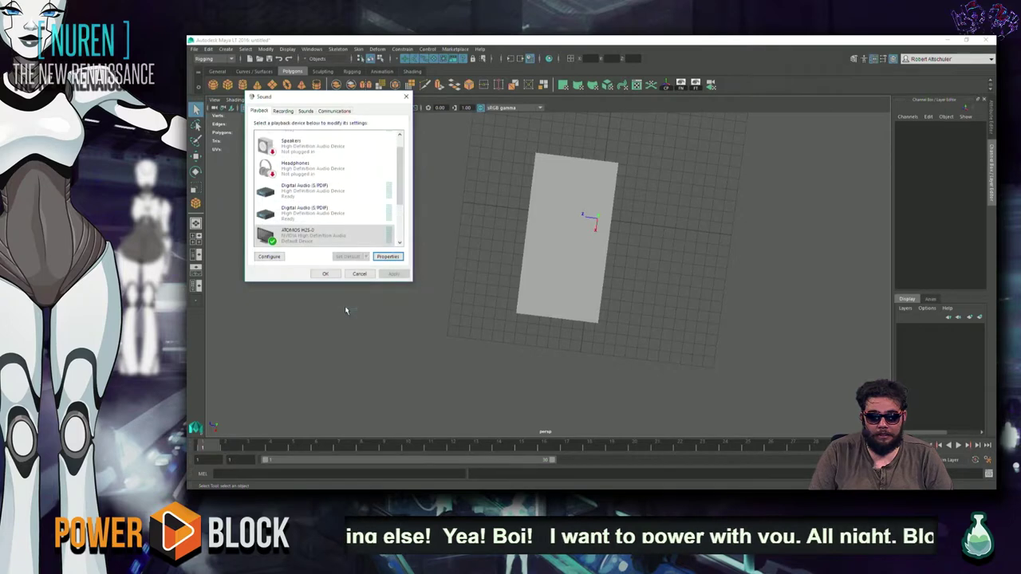
pyautogui.click(323, 271)
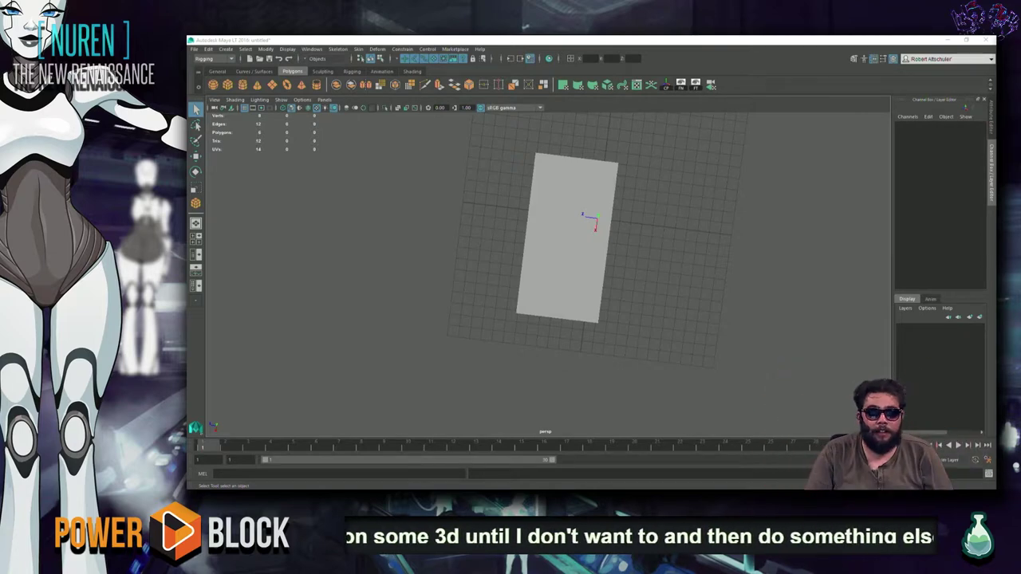
# Step: Select the plane's top face and extrude it inward to form an inset border
pyautogui.scroll(3, 613, 247)
pyautogui.moveTo(655, 198)
pyautogui.keyDown('alt'); pyautogui.mouseDown()
pyautogui.moveTo(637, 158)
pyautogui.moveTo(570, 262)
pyautogui.mouseUp(); pyautogui.keyUp('alt')
pyautogui.moveTo(569, 263); pyautogui.dragTo(606, 249, button='right')
pyautogui.click(441, 266)
pyautogui.moveTo(441, 266)
pyautogui.keyDown('alt'); pyautogui.mouseDown()
pyautogui.moveTo(627, 292)
pyautogui.moveTo(523, 294)
pyautogui.moveTo(658, 291)
pyautogui.mouseUp(); pyautogui.keyUp('alt')
pyautogui.hotkey('ctrl', 'e')
pyautogui.click(658, 291)
pyautogui.hotkey('shift', '.')
pyautogui.hotkey('ctrl', 'z')
pyautogui.hotkey('ctrl', 'e')
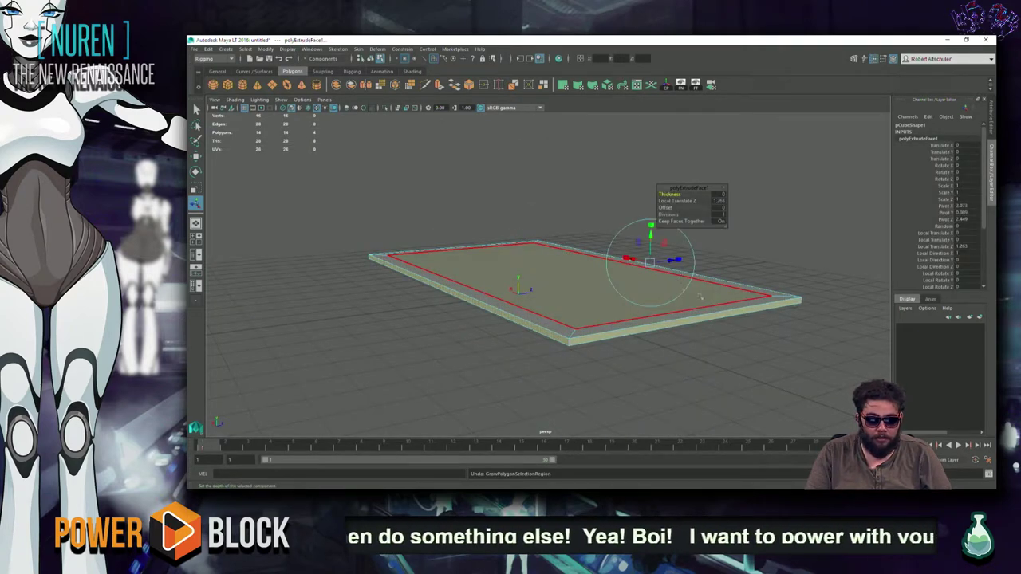
pyautogui.press('t')
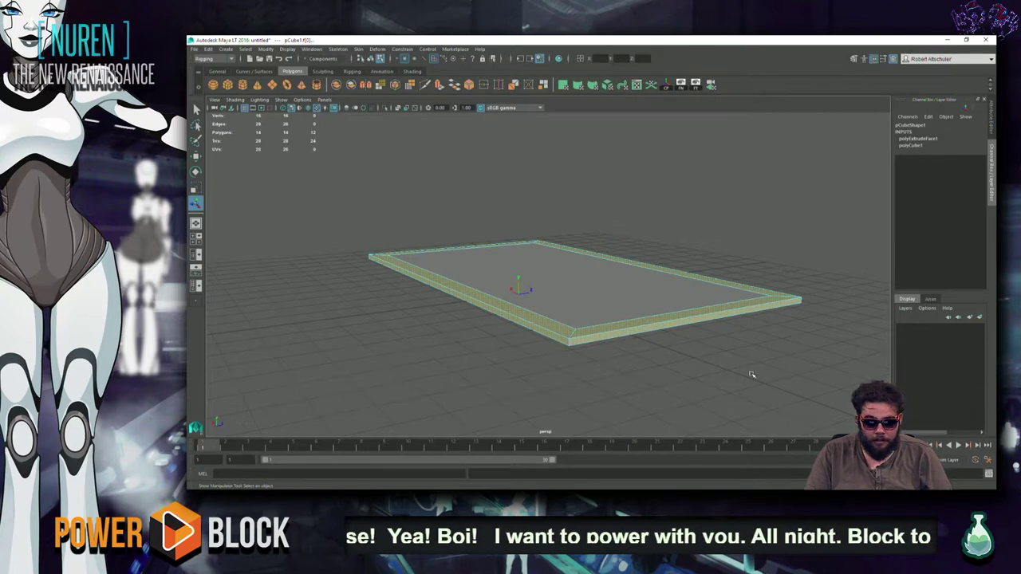
# Step: Extrude the border faces again and pull them up into walls around the slab
pyautogui.keyDown('shift'); pyautogui.moveTo(718, 327); pyautogui.dragTo(694, 255, button='right'); pyautogui.keyUp('shift')
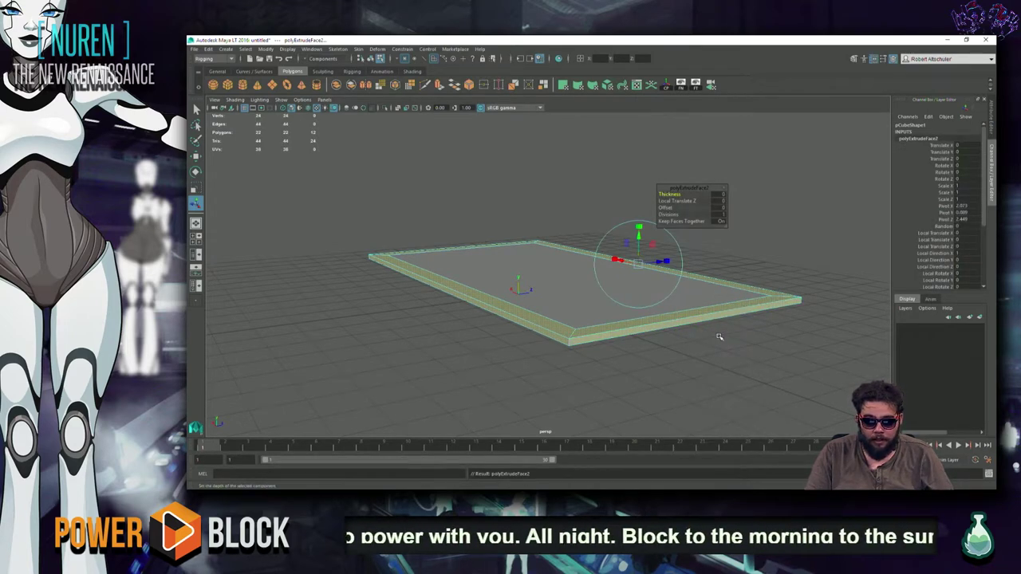
pyautogui.moveTo(638, 237); pyautogui.dragTo(647, 221)
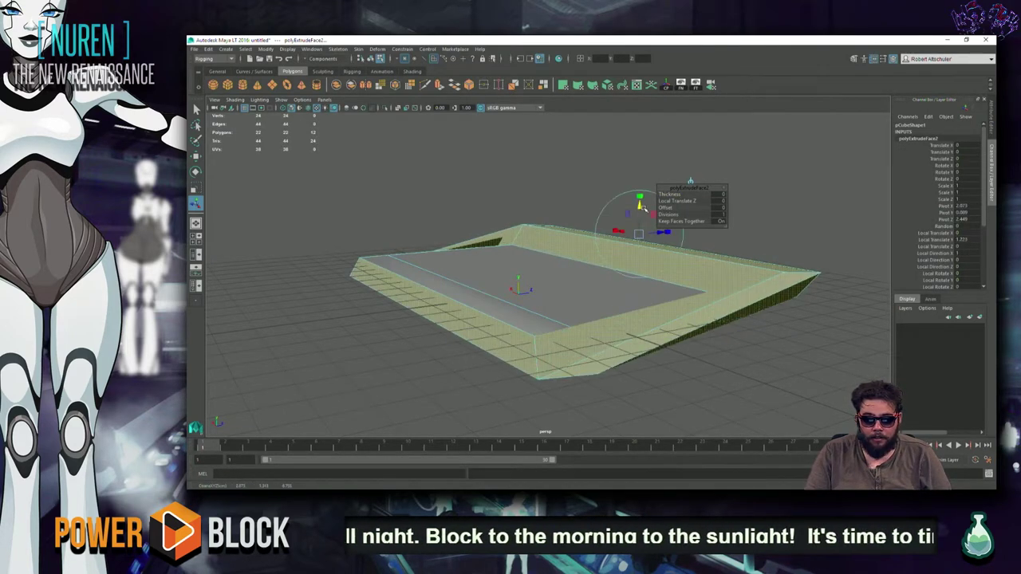
pyautogui.hotkey('ctrl', 'z')
pyautogui.press('r')
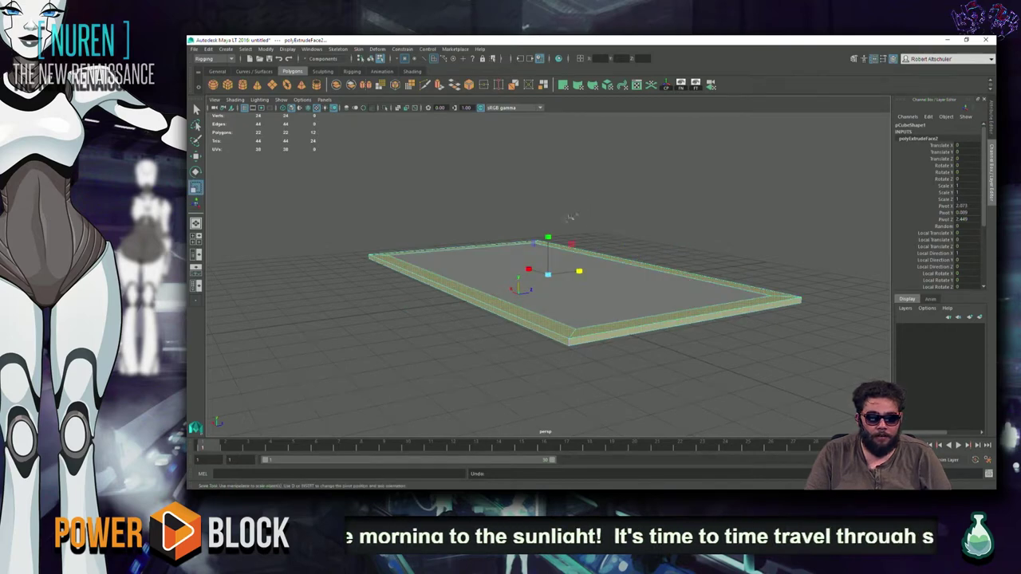
pyautogui.moveTo(549, 237); pyautogui.dragTo(810, 259)
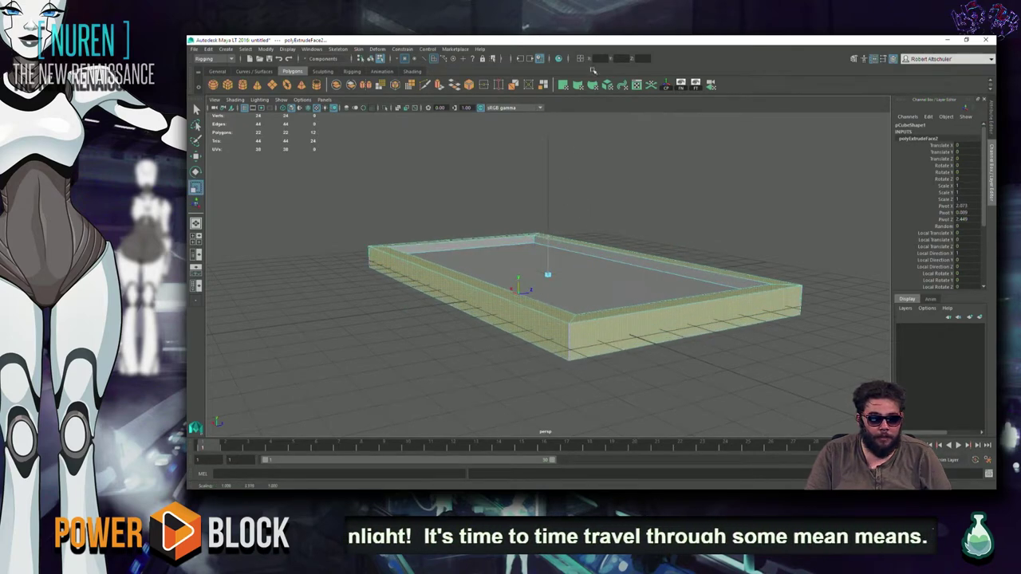
pyautogui.click(809, 260)
# Step: Return the tray to Object Mode so it is selected as a whole object
pyautogui.keyDown('alt'); pyautogui.moveTo(809, 259); pyautogui.dragTo(658, 272); pyautogui.keyUp('alt')
pyautogui.rightClick(658, 272)
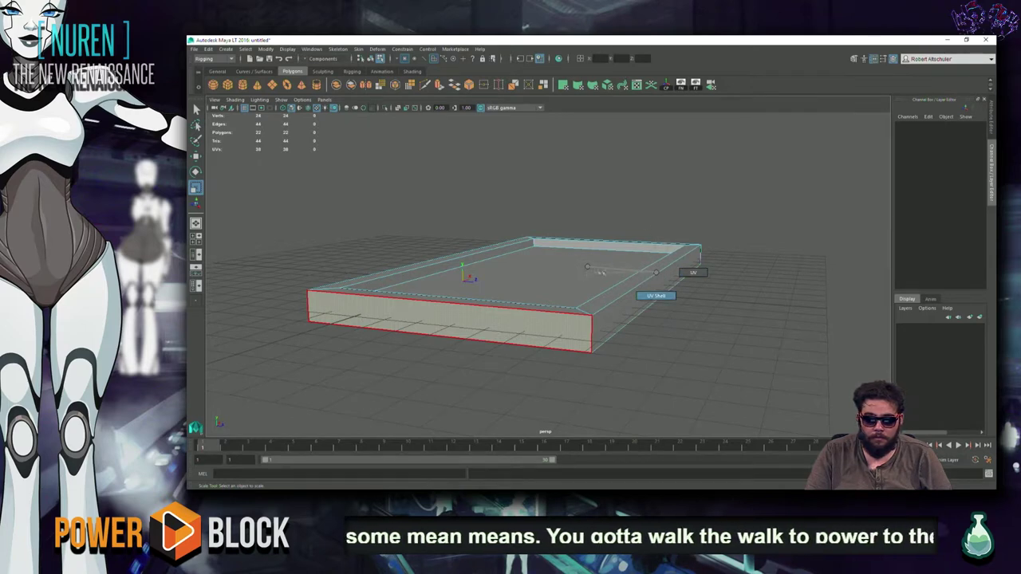
pyautogui.click(586, 335)
pyautogui.scroll(-5, 683, 312)
pyautogui.moveTo(684, 311)
pyautogui.keyDown('alt'); pyautogui.mouseDown()
pyautogui.moveTo(625, 389)
pyautogui.moveTo(691, 319)
pyautogui.mouseUp(); pyautogui.keyUp('alt')
pyautogui.click(573, 270)
pyautogui.rightClick(574, 269)
pyautogui.click(628, 247)
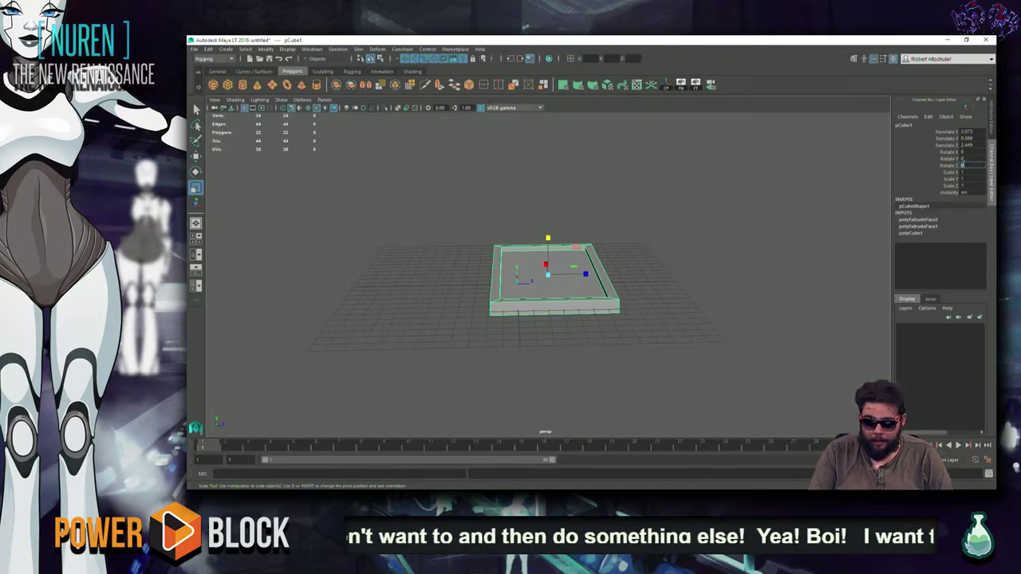
# Step: Stand the tray upright with Rotate Z 90 and set its Translate values to 0
pyautogui.press('Return')
pyautogui.press('w')
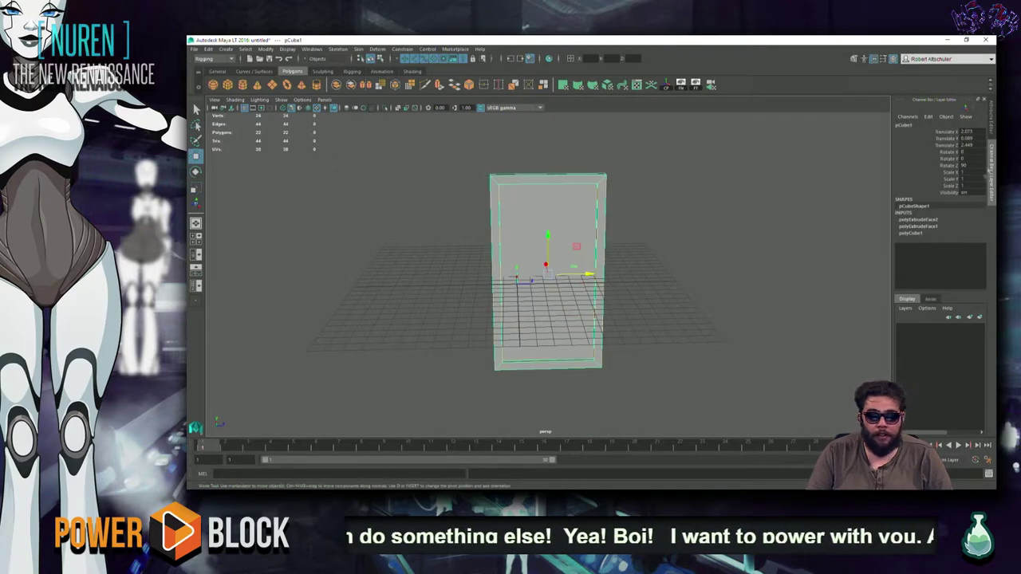
pyautogui.write('0')
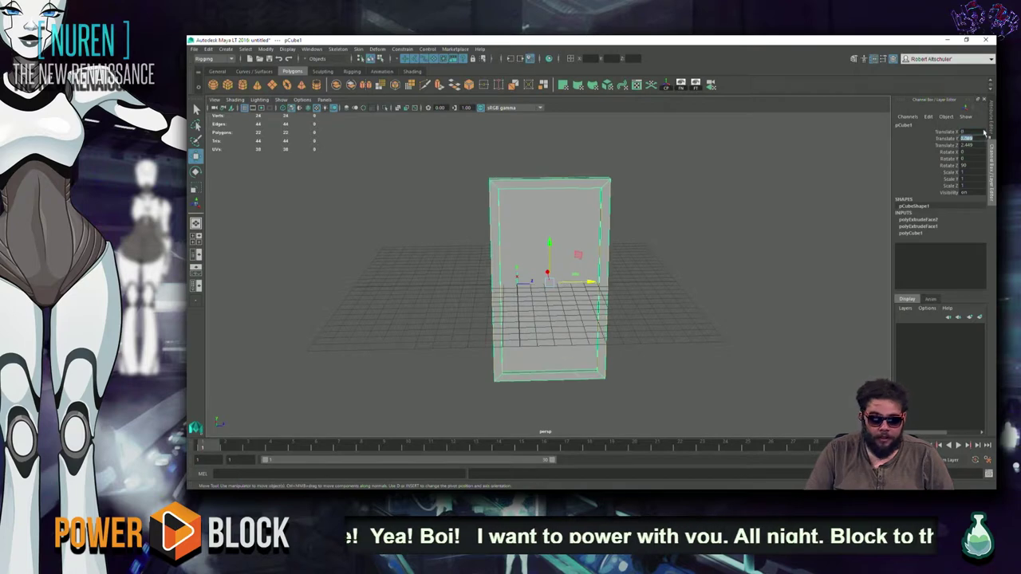
pyautogui.press('Return')
pyautogui.click(728, 274)
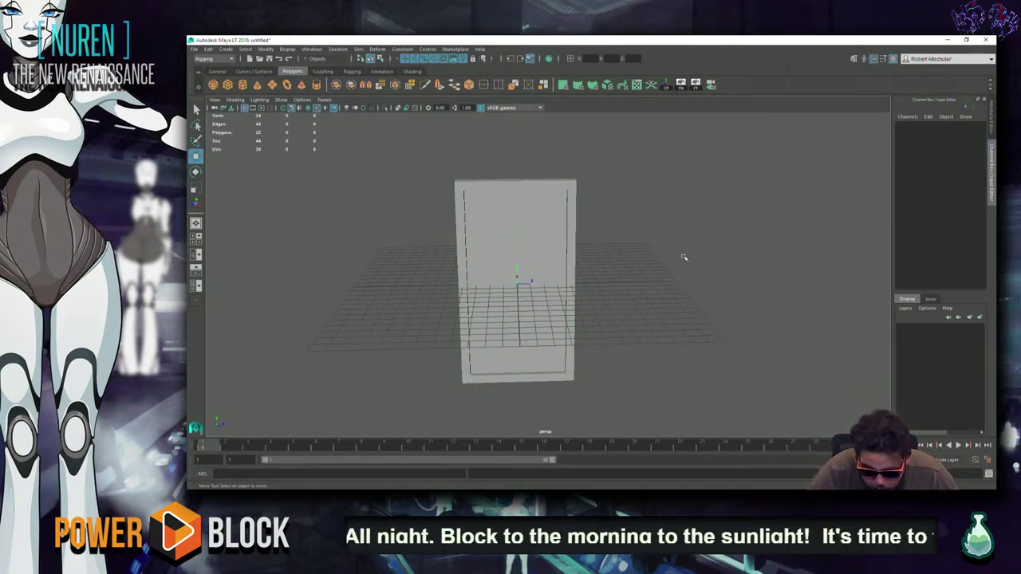
# Step: Reset the panel's Rotate Z to 0 so it lies flat on the grid
pyautogui.press('XF86AudioLowerVolume')
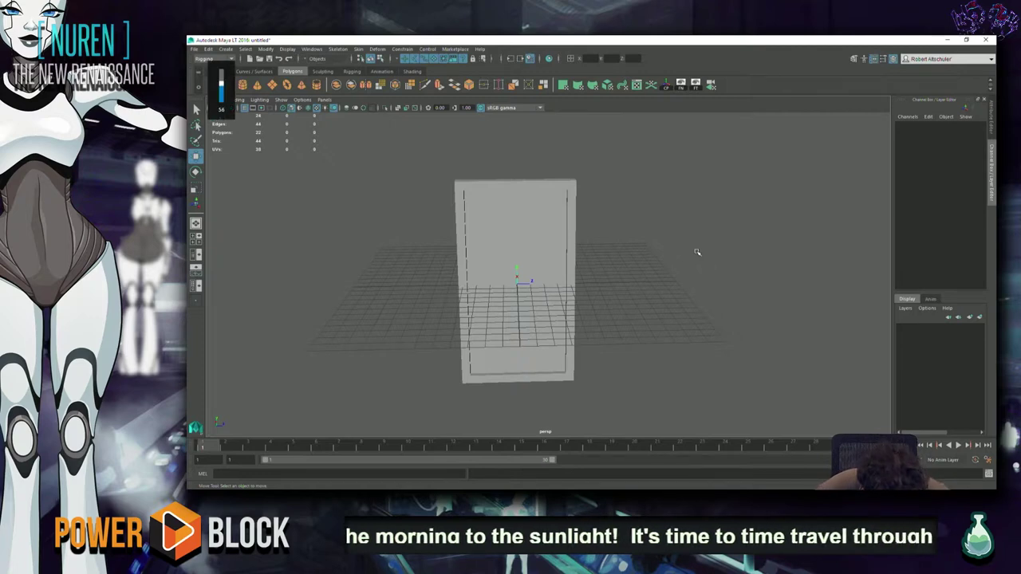
pyautogui.press('XF86AudioRaiseVolume')
pyautogui.press('XF86AudioRaiseVolume')
pyautogui.press('XF86AudioRaiseVolume')
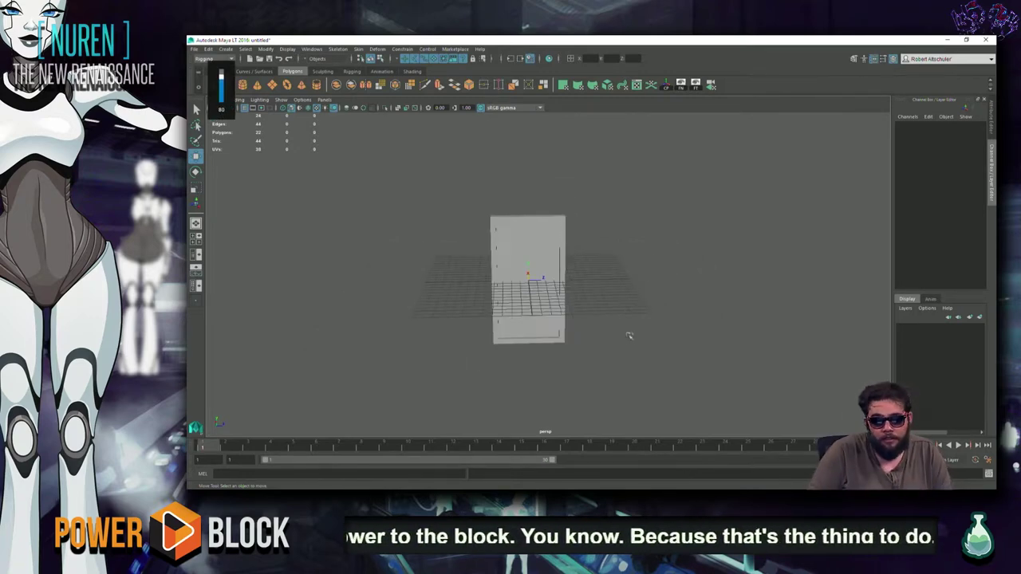
pyautogui.keyDown('alt'); pyautogui.moveTo(697, 252); pyautogui.dragTo(629, 335); pyautogui.keyUp('alt')
pyautogui.click(614, 319)
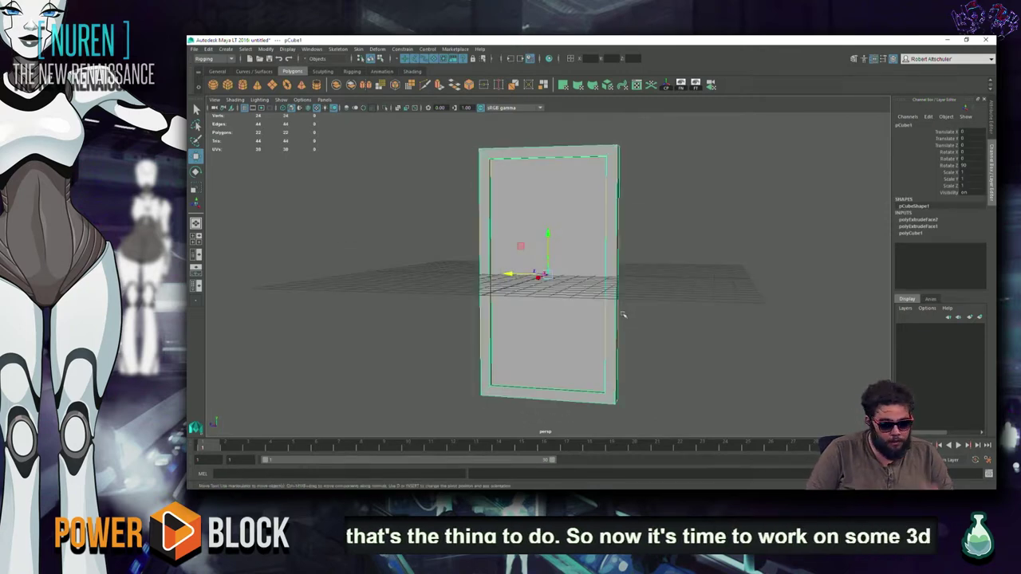
pyautogui.hotkey('alt', 'Tab')
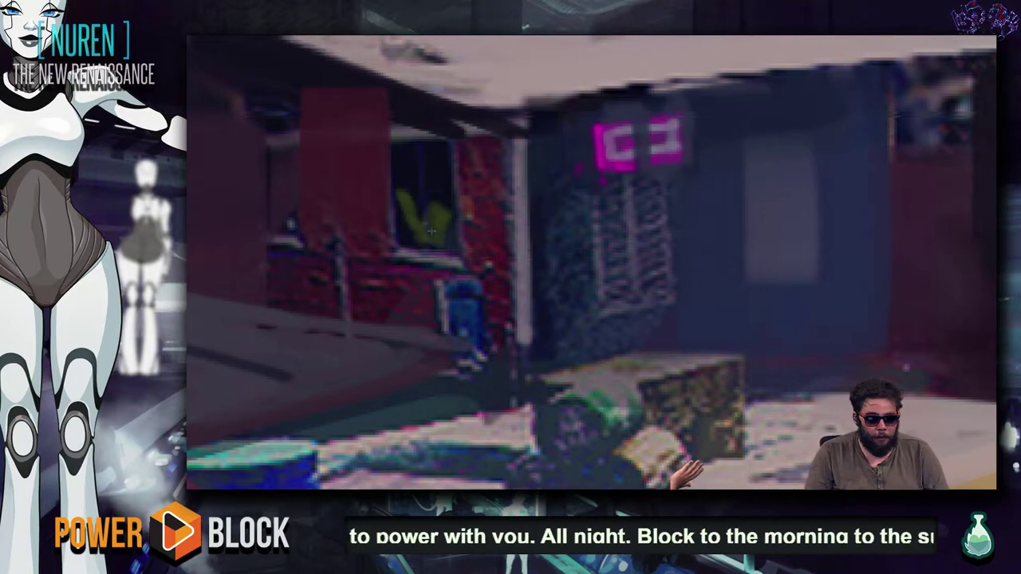
pyautogui.hotkey('alt', 'Tab')
pyautogui.click(391, 277)
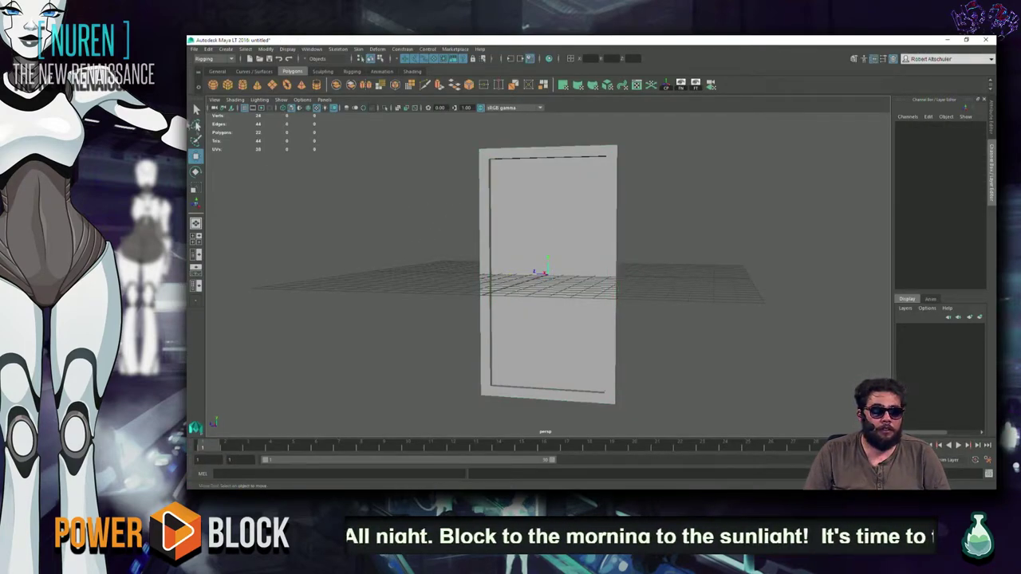
pyautogui.moveTo(351, 177)
pyautogui.keyDown('alt'); pyautogui.mouseDown()
pyautogui.moveTo(440, 314)
pyautogui.moveTo(541, 369)
pyautogui.moveTo(628, 319)
pyautogui.mouseUp(); pyautogui.keyUp('alt')
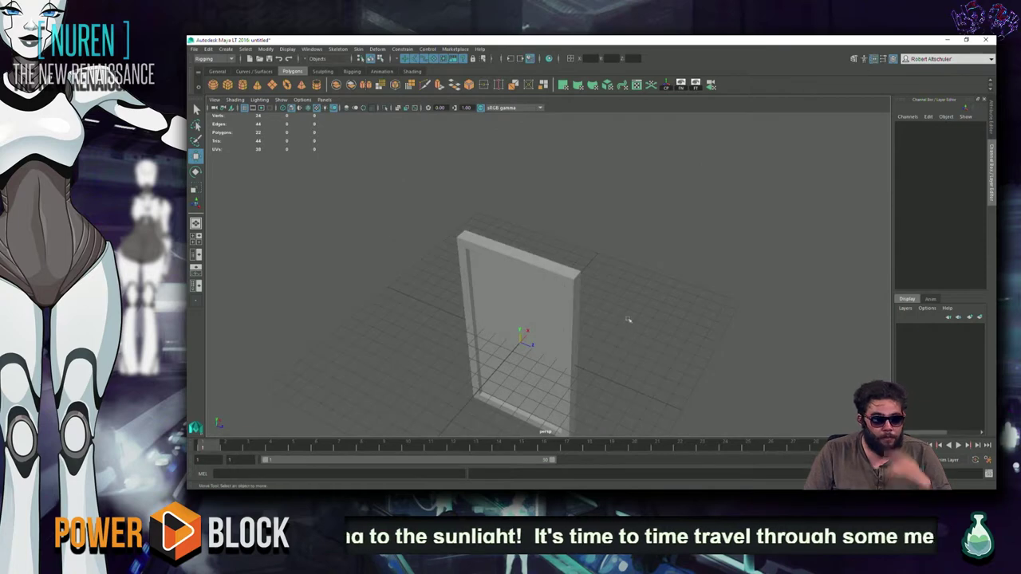
pyautogui.click(577, 284)
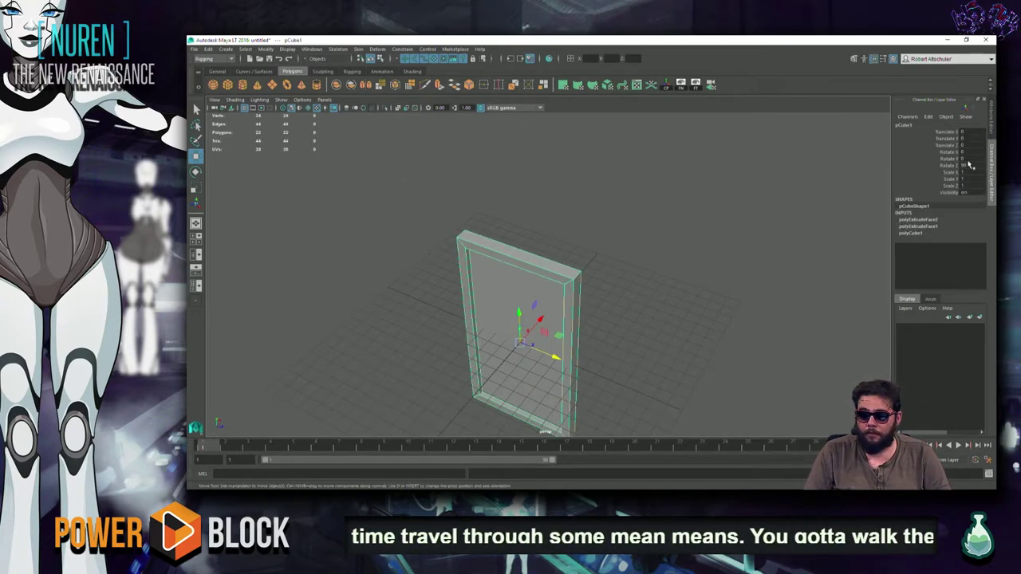
pyautogui.press('Return')
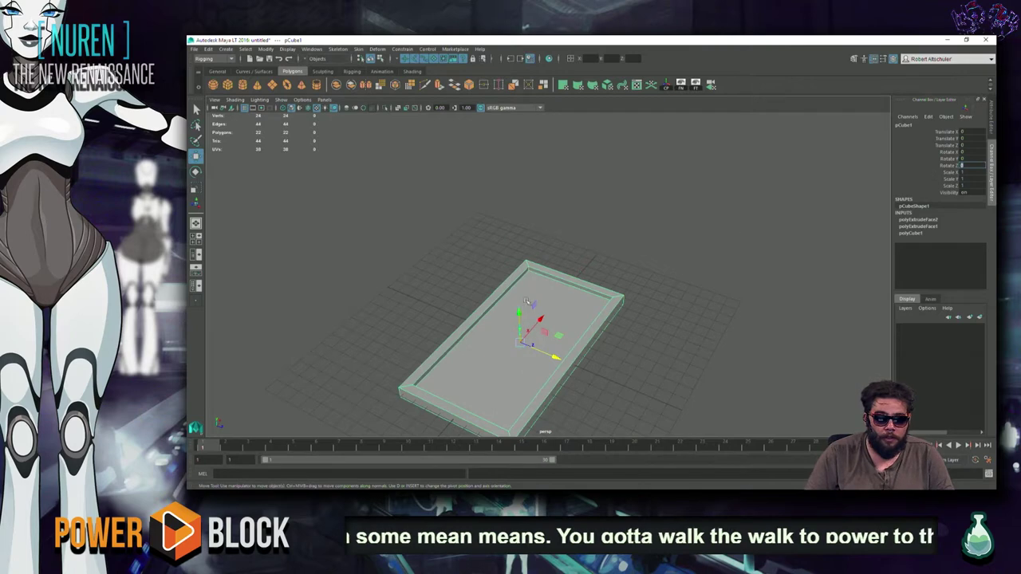
pyautogui.click(646, 304)
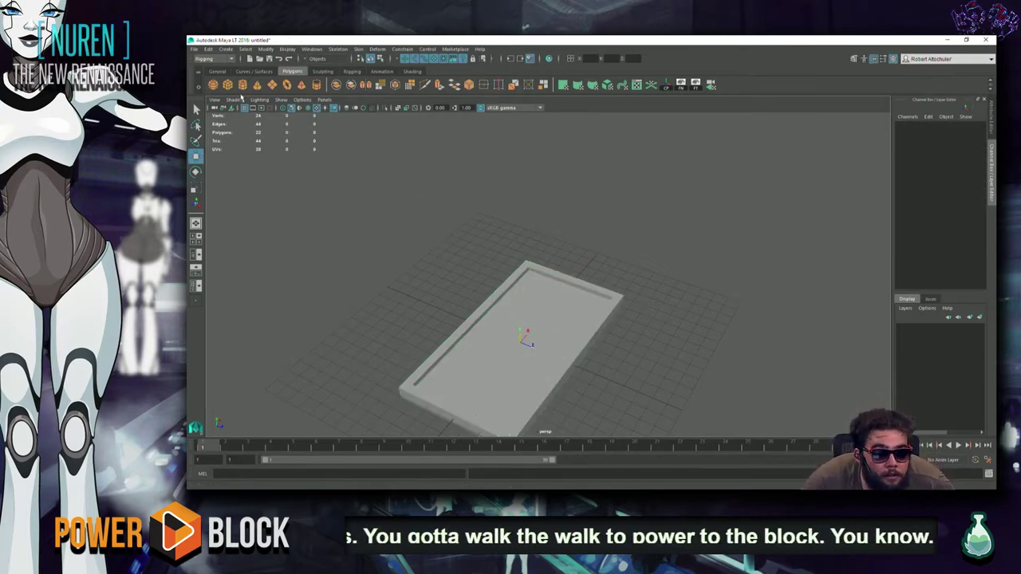
# Step: Draw a long polygon cube beside the tray and flatten it into the thin bar pCube2
pyautogui.click(228, 85)
pyautogui.keyDown('alt'); pyautogui.moveTo(558, 303); pyautogui.dragTo(631, 295); pyautogui.keyUp('alt')
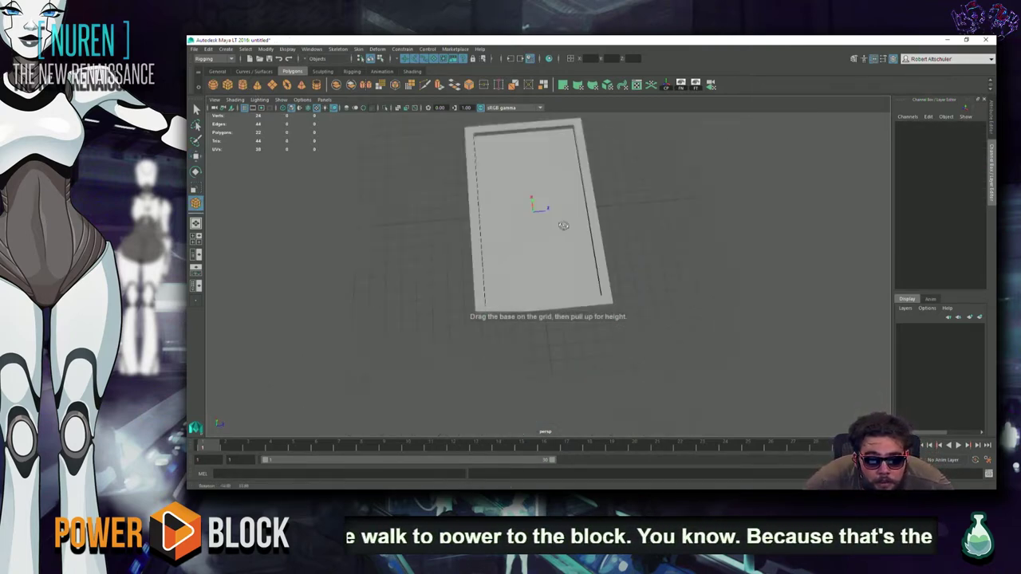
pyautogui.moveTo(654, 176); pyautogui.dragTo(639, 386)
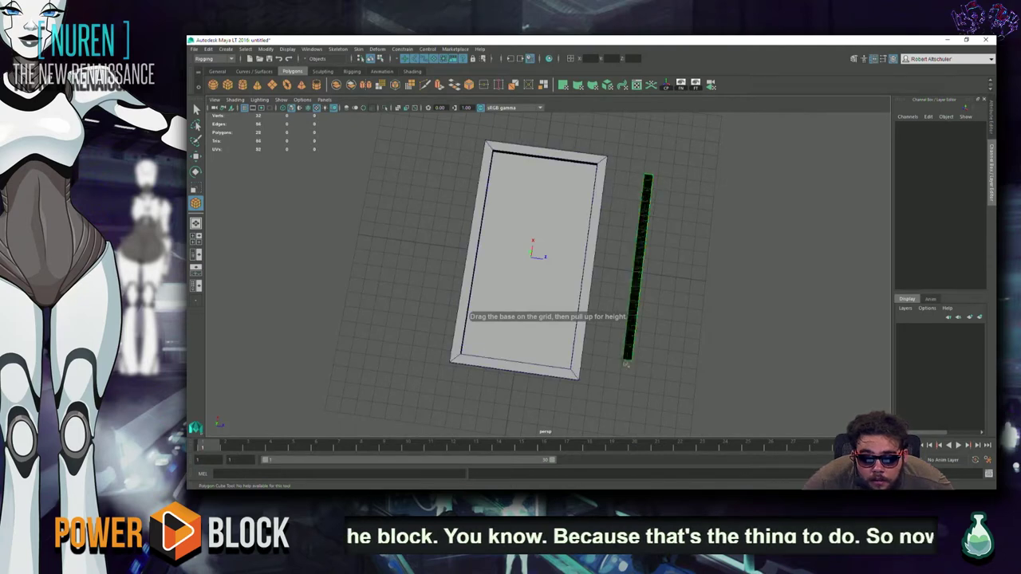
pyautogui.moveTo(640, 377)
pyautogui.mouseDown()
pyautogui.moveTo(638, 318)
pyautogui.moveTo(463, 372)
pyautogui.mouseUp()
pyautogui.hotkey('ctrl', 'z')
pyautogui.hotkey('ctrl', 'z')
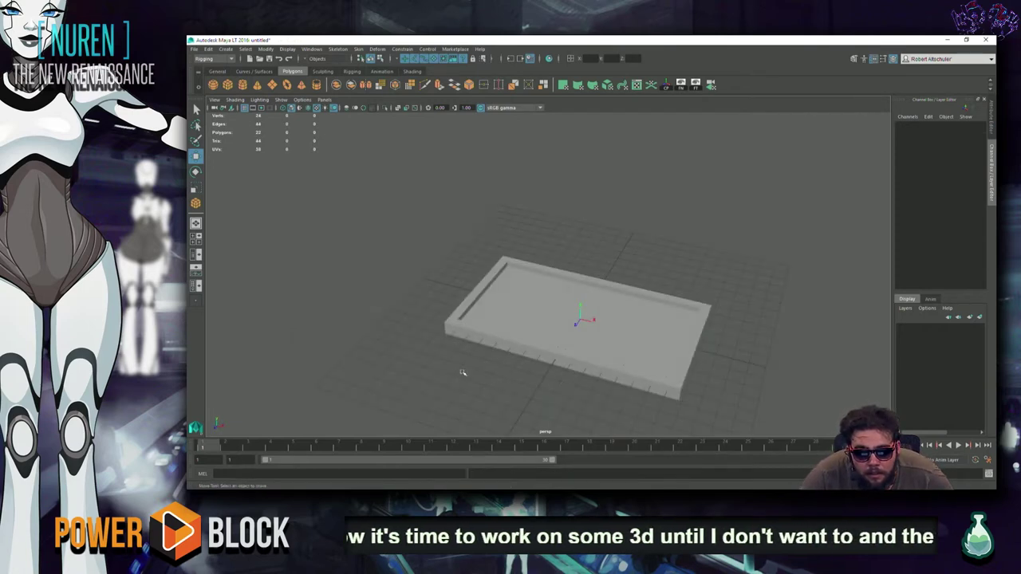
pyautogui.keyDown('alt'); pyautogui.moveTo(539, 377); pyautogui.dragTo(542, 423); pyautogui.keyUp('alt')
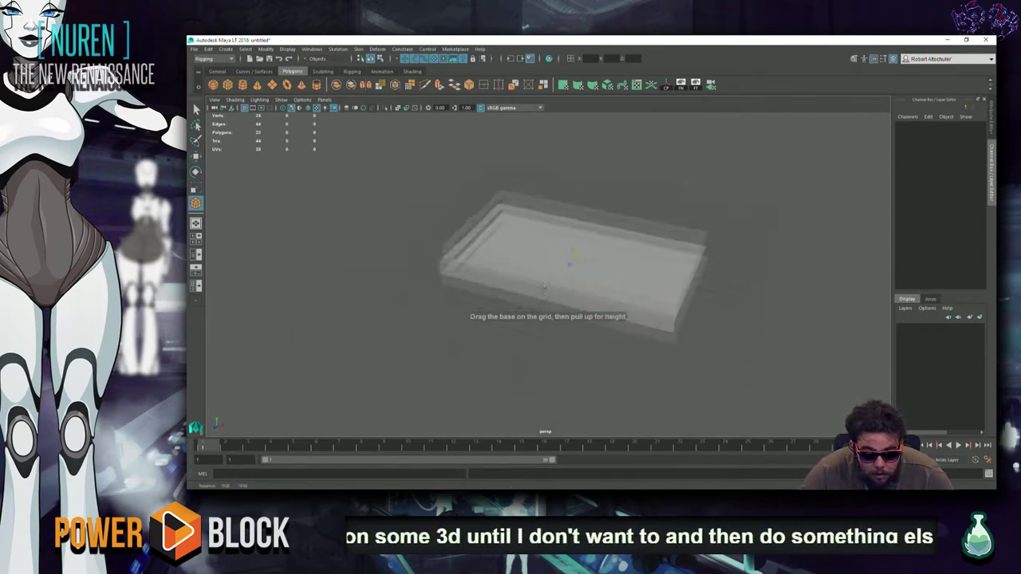
pyautogui.press('y')
pyautogui.moveTo(464, 301)
pyautogui.mouseDown()
pyautogui.moveTo(694, 349)
pyautogui.moveTo(730, 326)
pyautogui.mouseUp()
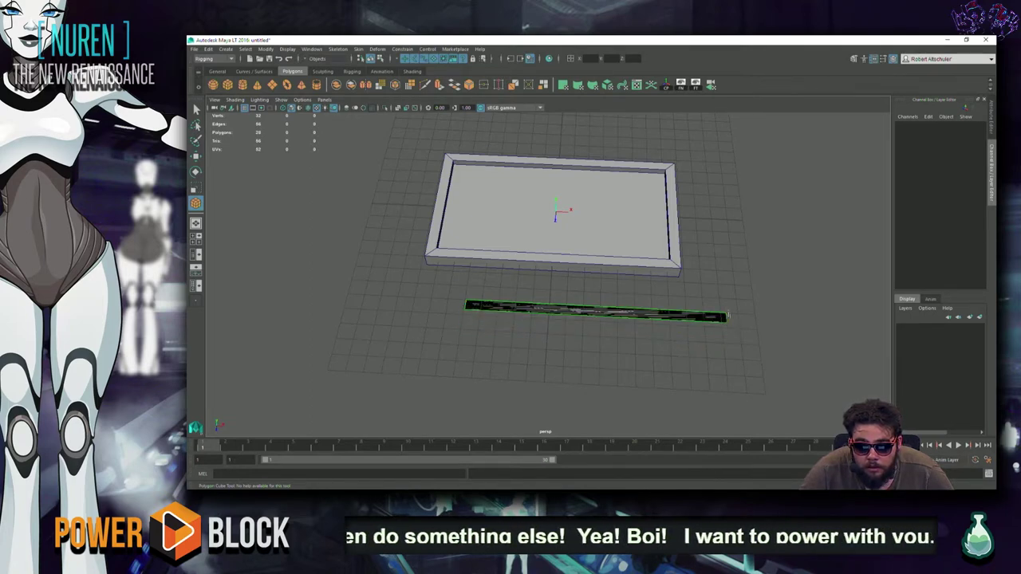
pyautogui.moveTo(727, 317); pyautogui.dragTo(717, 355)
pyautogui.press('w')
pyautogui.click(707, 358)
pyautogui.moveTo(707, 358)
pyautogui.keyDown('alt'); pyautogui.mouseDown()
pyautogui.moveTo(528, 304)
pyautogui.moveTo(550, 292)
pyautogui.moveTo(494, 275)
pyautogui.mouseUp(); pyautogui.keyUp('alt')
# Step: Zero the bar's Translate values, slide it along Z into the tray's middle, and check it in top view
pyautogui.click(495, 275)
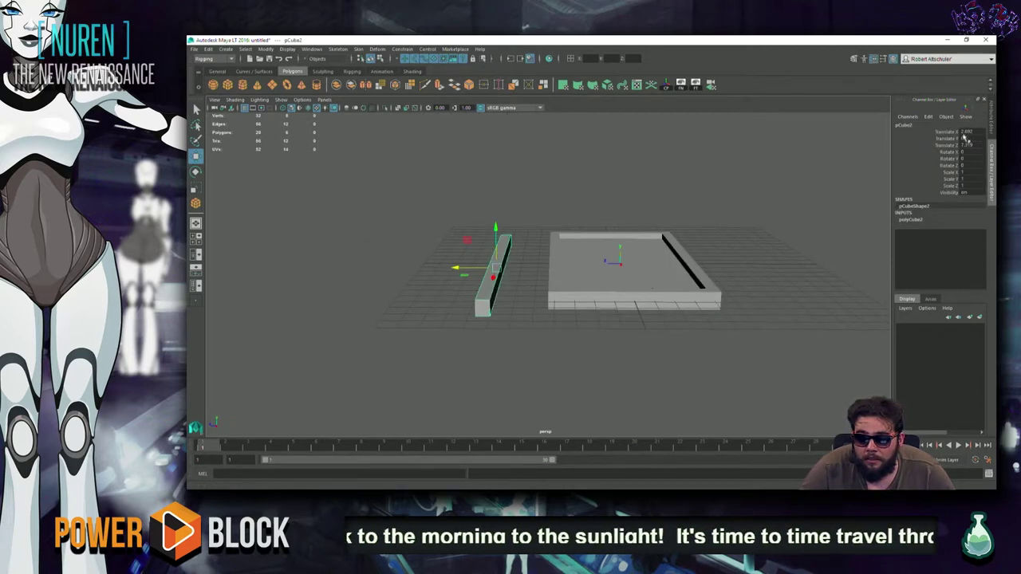
pyautogui.write('0')
pyautogui.press('Return')
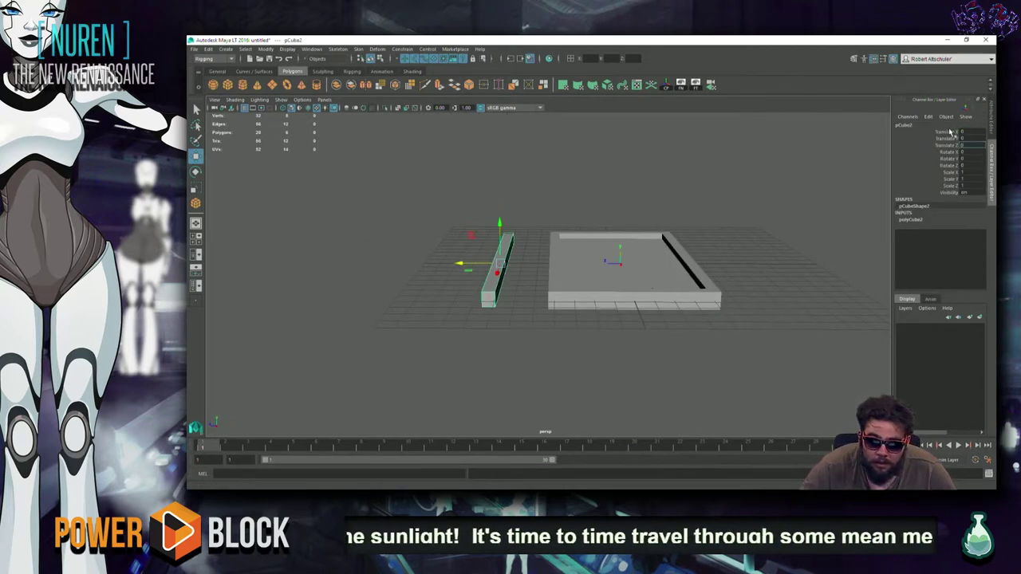
pyautogui.moveTo(698, 180)
pyautogui.mouseDown(button='middle')
pyautogui.moveTo(763, 159)
pyautogui.moveTo(705, 150)
pyautogui.mouseUp(button='middle')
pyautogui.scroll(2, 694, 184)
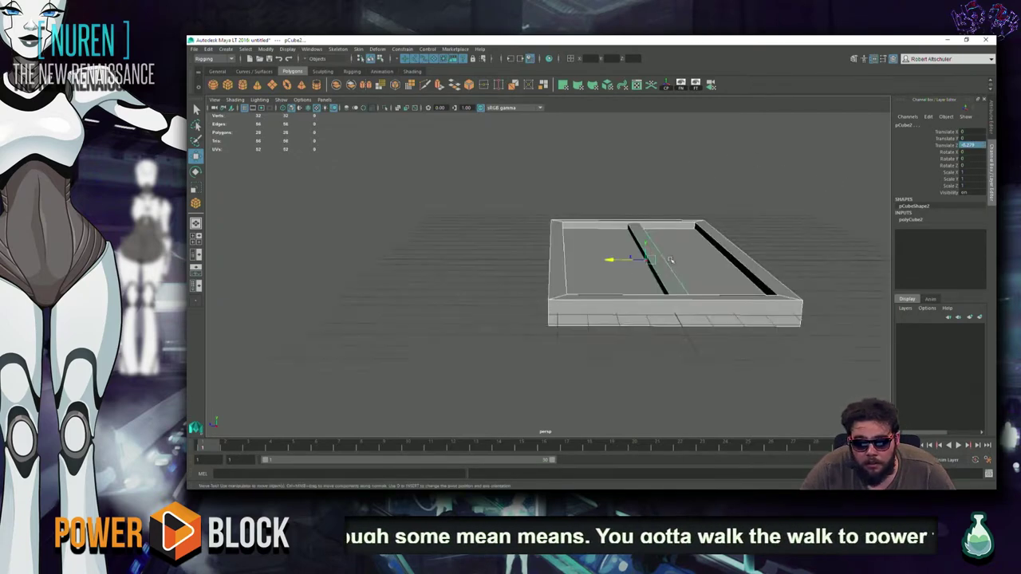
pyautogui.scroll(3, 678, 231)
pyautogui.scroll(5, 658, 287)
pyautogui.keyDown('alt'); pyautogui.moveTo(651, 303); pyautogui.dragTo(810, 262); pyautogui.keyUp('alt')
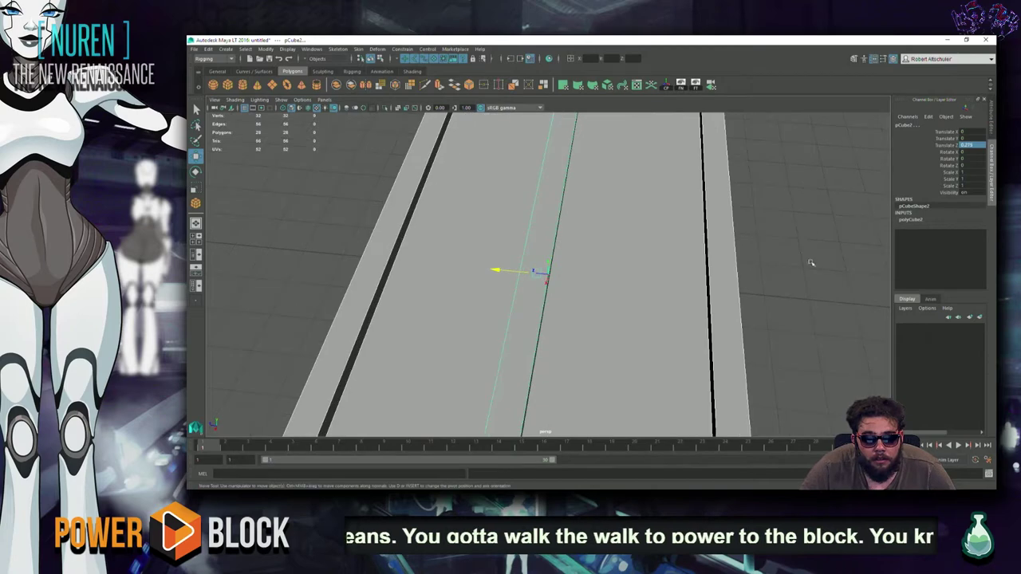
pyautogui.press('space')
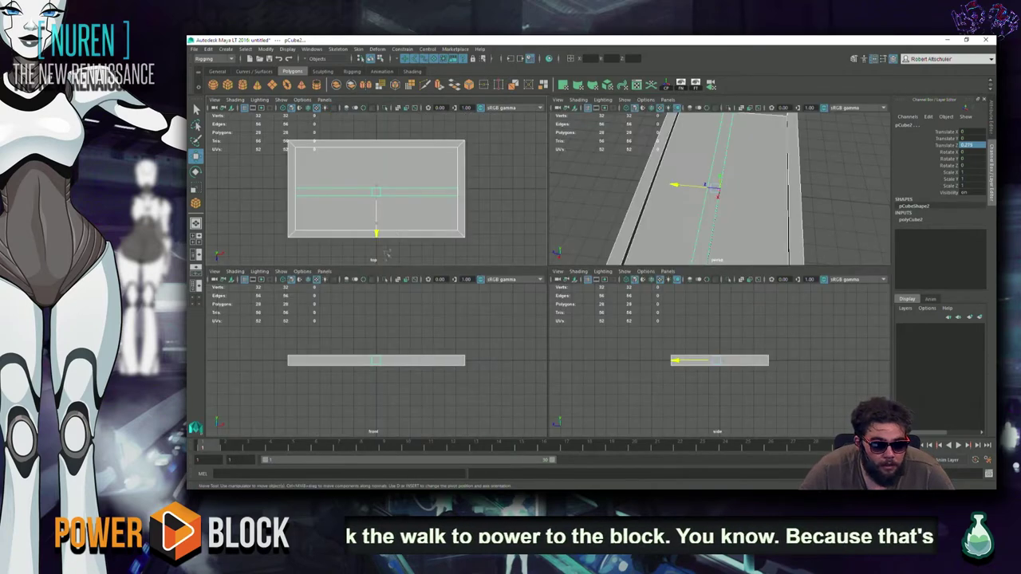
pyautogui.press('space')
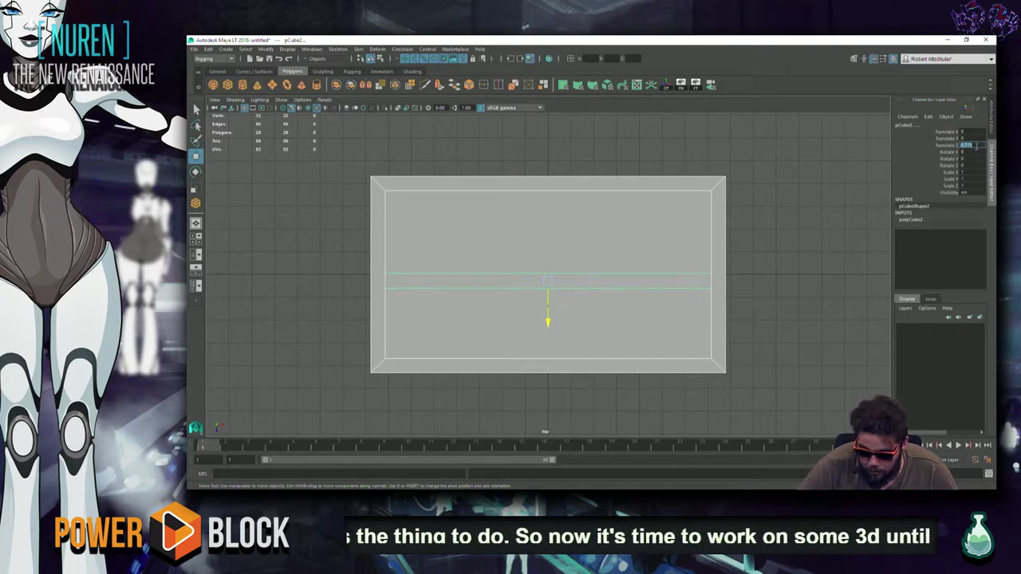
# Step: Select the divider bar and frame it in the perspective view
pyautogui.click(789, 254)
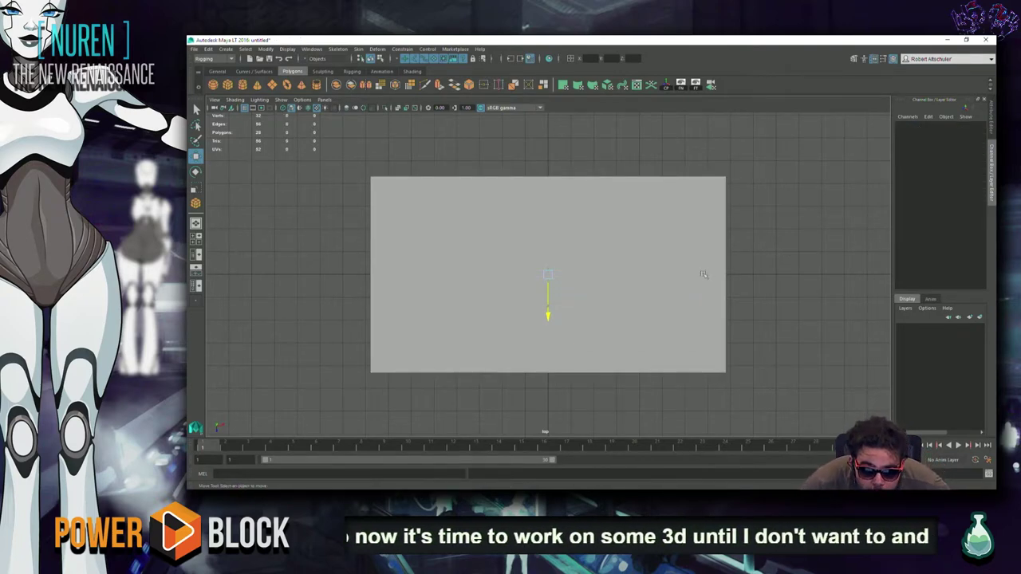
pyautogui.click(629, 273)
pyautogui.press('space')
pyautogui.press('space')
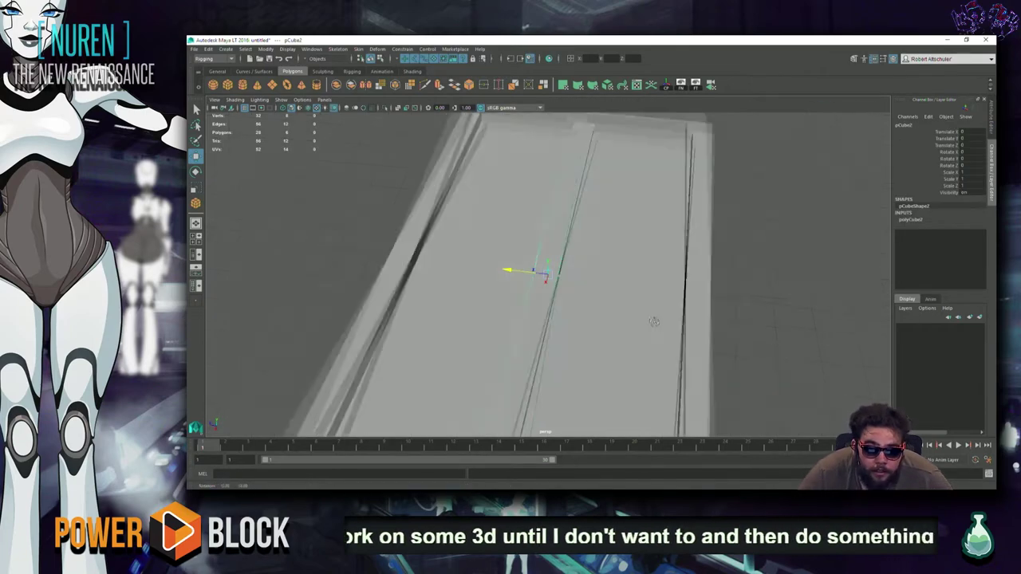
pyautogui.press('f')
pyautogui.keyDown('alt'); pyautogui.moveTo(613, 272); pyautogui.dragTo(668, 336); pyautogui.keyUp('alt')
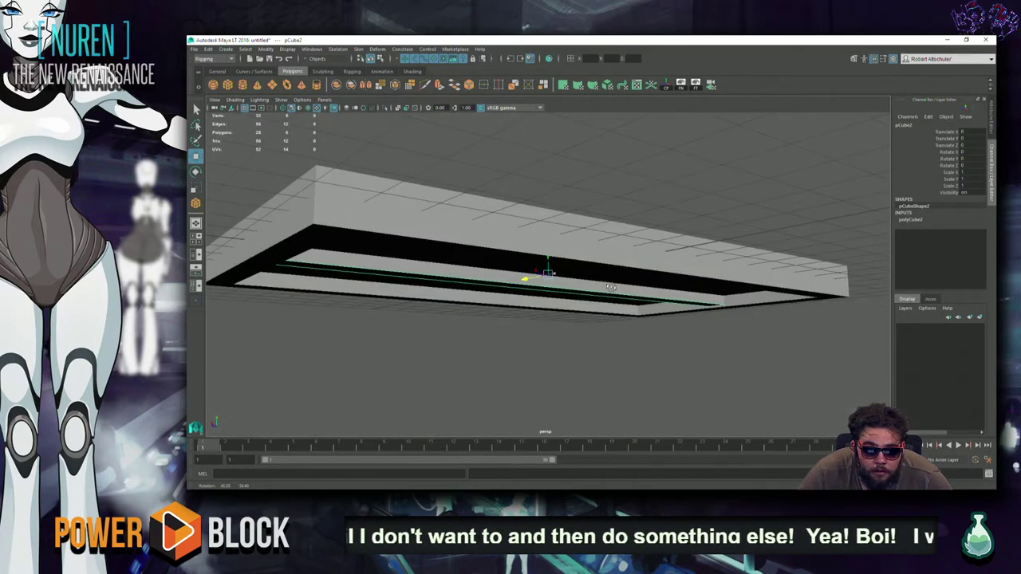
pyautogui.click(638, 337)
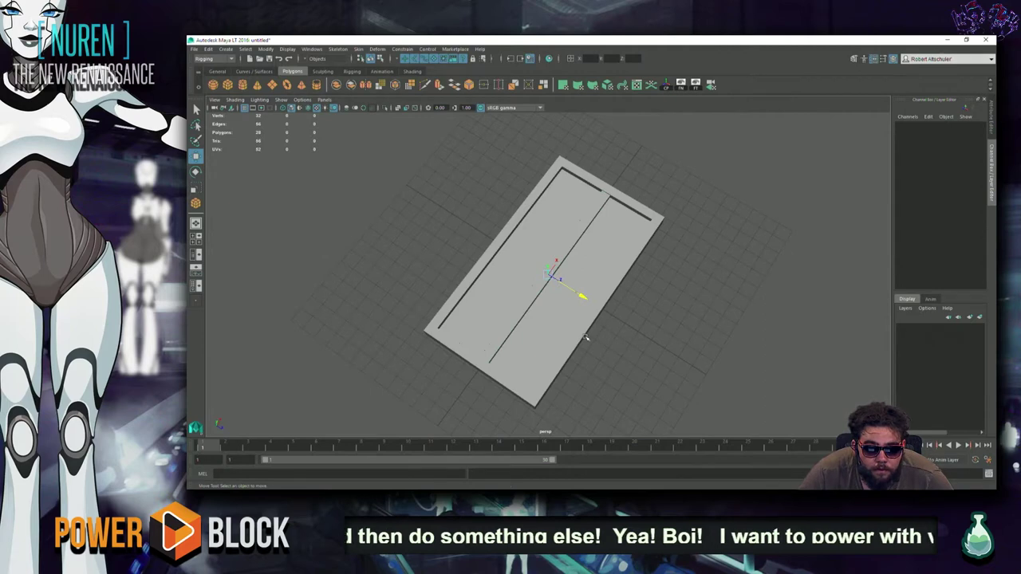
pyautogui.hotkey('ctrl', 's')
pyautogui.press('Escape')
# Step: Switch the divider bar to edge selection mode
pyautogui.moveTo(658, 308)
pyautogui.keyDown('alt'); pyautogui.mouseDown()
pyautogui.moveTo(558, 287)
pyautogui.moveTo(490, 337)
pyautogui.moveTo(490, 308)
pyautogui.mouseUp(); pyautogui.keyUp('alt')
pyautogui.scroll(3, 543, 283)
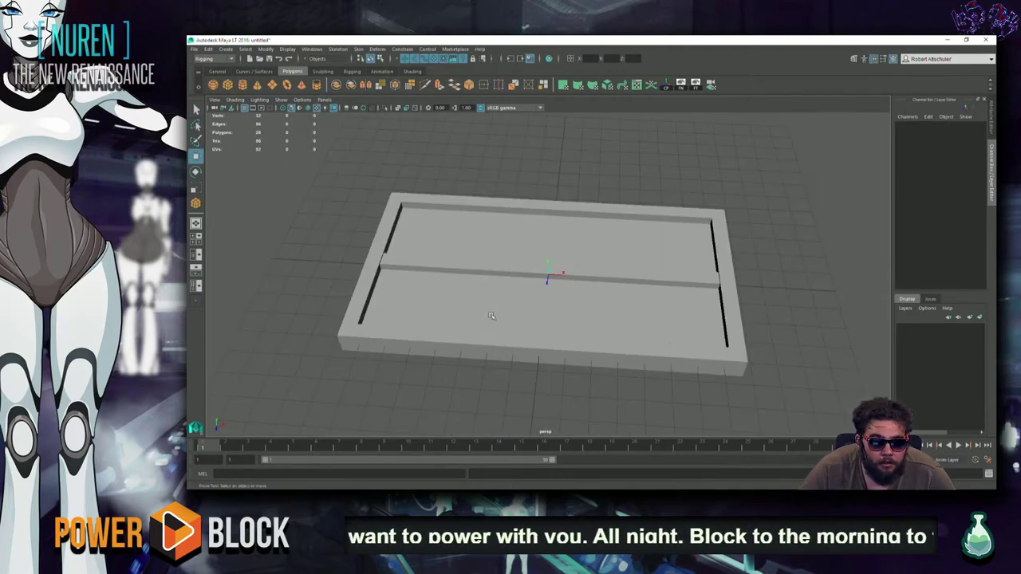
pyautogui.scroll(2, 490, 315)
pyautogui.moveTo(390, 263); pyautogui.dragTo(389, 238, button='right')
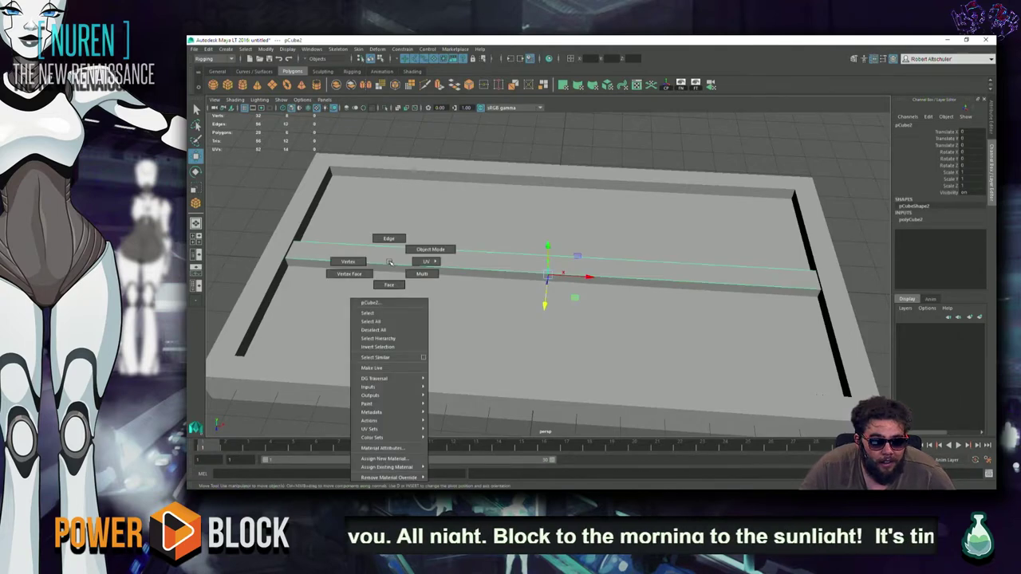
pyautogui.scroll(-3, 594, 265)
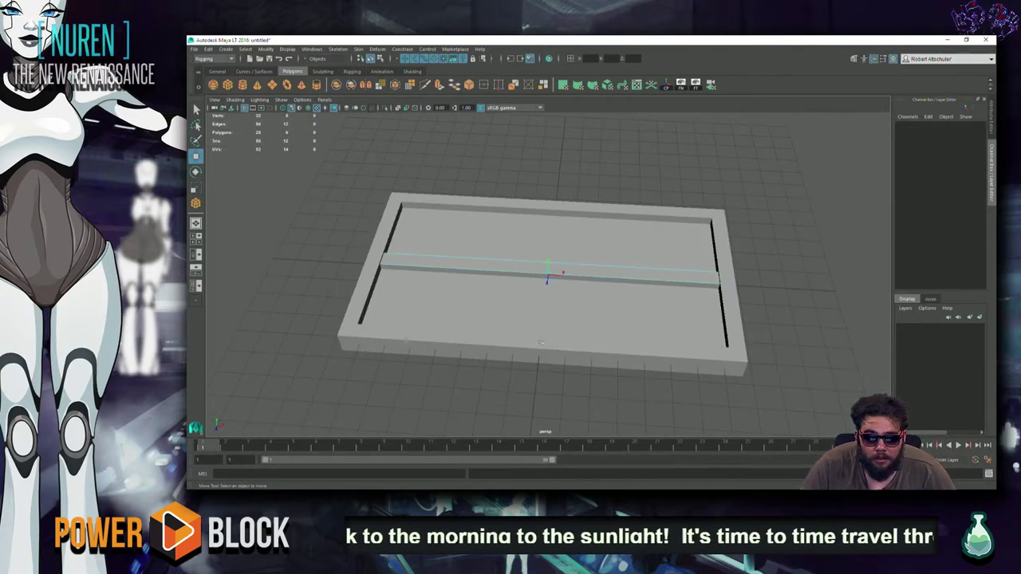
pyautogui.keyDown('alt'); pyautogui.moveTo(541, 342); pyautogui.dragTo(576, 340); pyautogui.keyUp('alt')
# Step: Apply Bevel Edge to the divider's middle edge and set the Fraction to 0.1
pyautogui.click(576, 281)
pyautogui.keyDown('shift'); pyautogui.rightClick(602, 316); pyautogui.keyUp('shift')
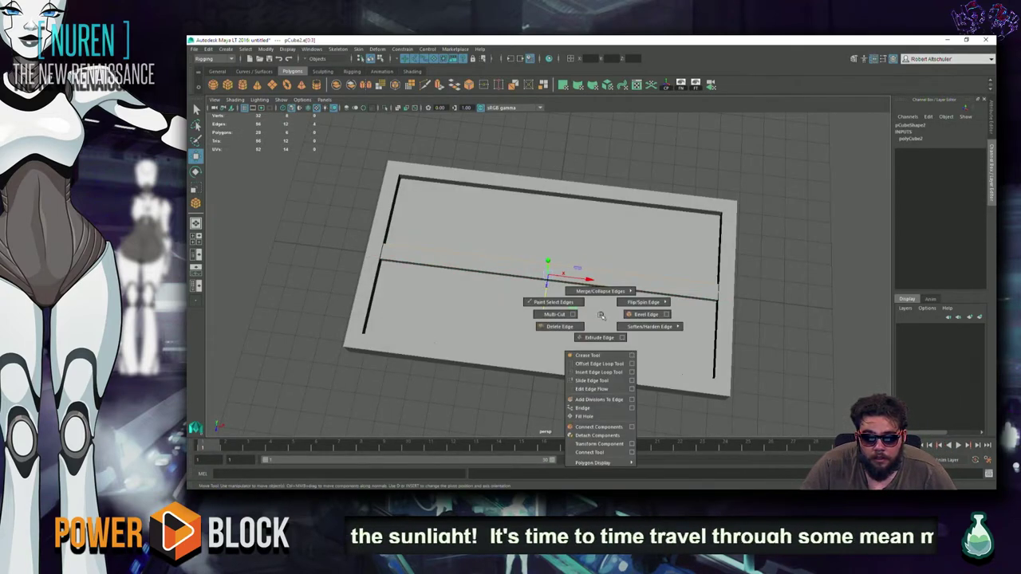
pyautogui.keyDown('shift'); pyautogui.moveTo(601, 316); pyautogui.dragTo(623, 319, button='right'); pyautogui.keyUp('shift')
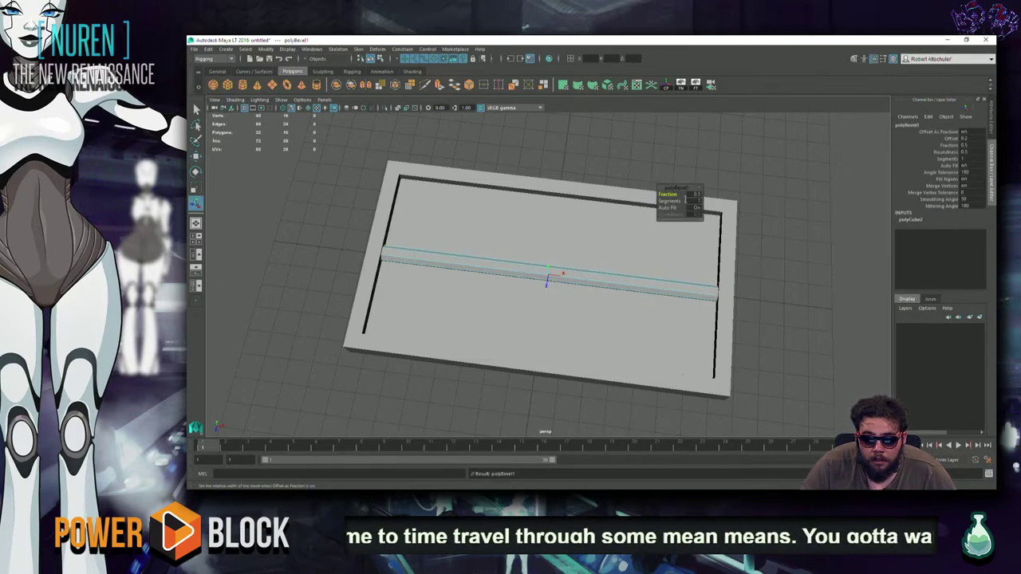
pyautogui.click(669, 195)
pyautogui.moveTo(659, 194); pyautogui.dragTo(657, 194)
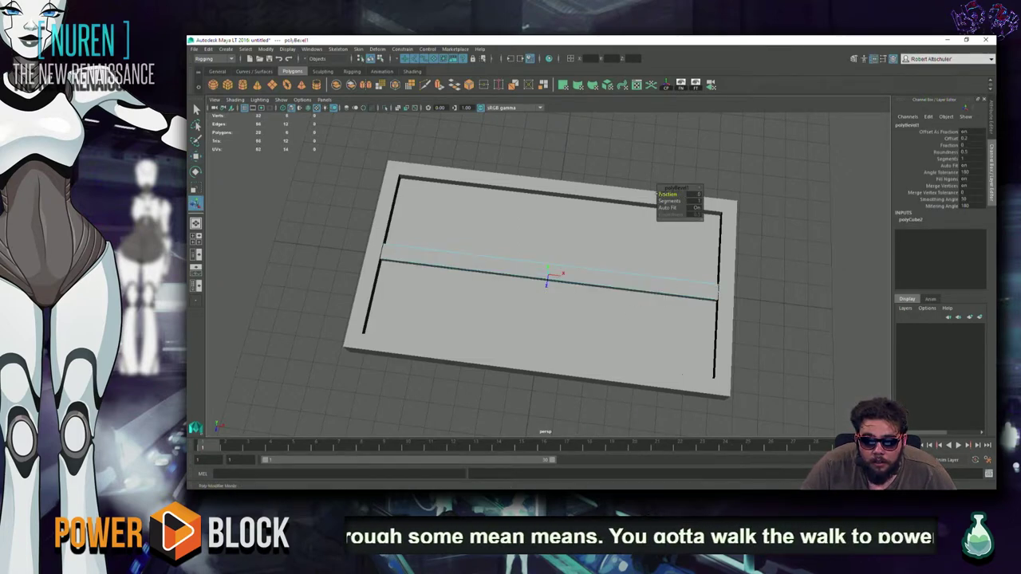
pyautogui.click(694, 195)
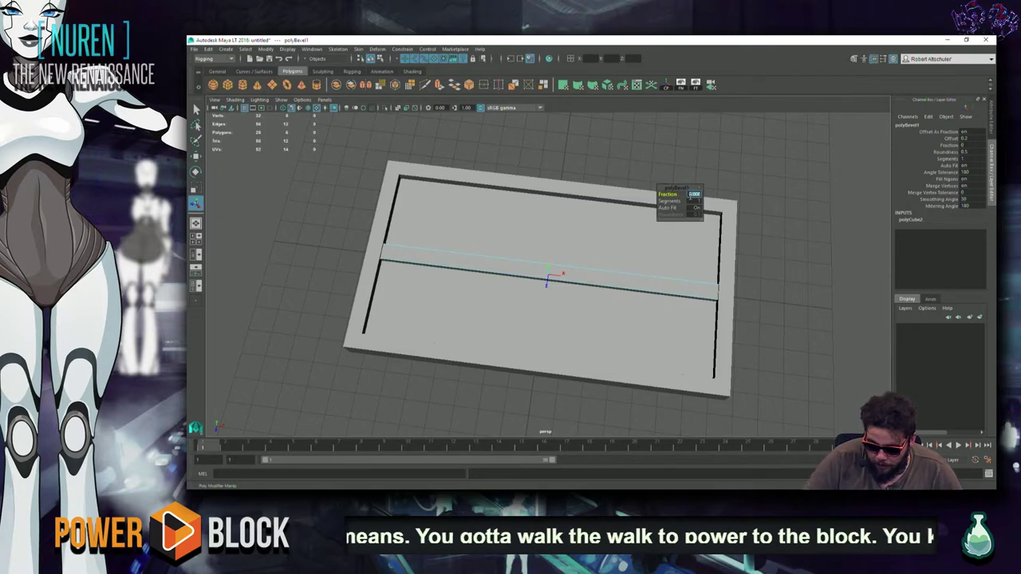
pyautogui.write('0.1')
pyautogui.press('Return')
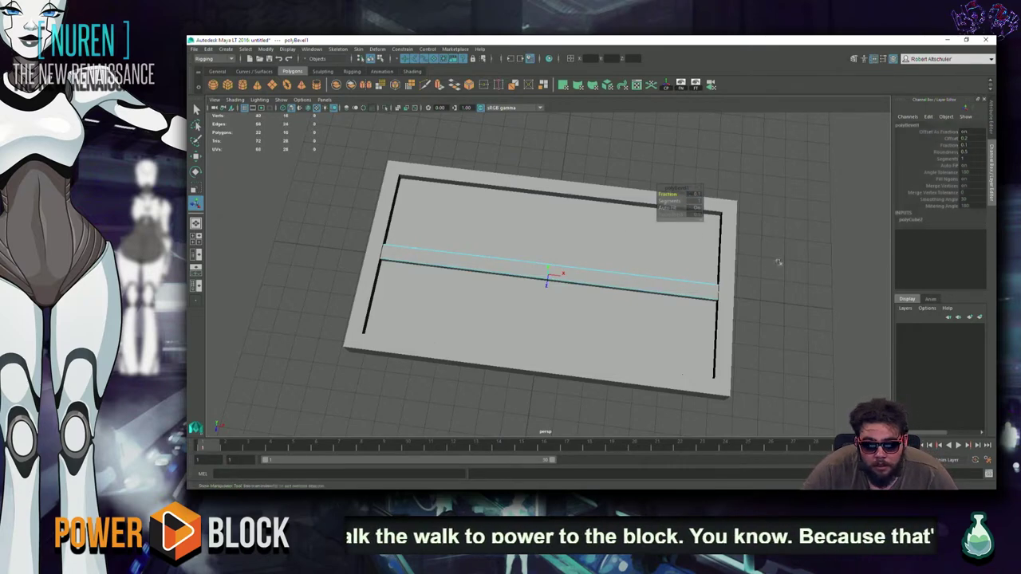
pyautogui.scroll(3, 780, 260)
pyautogui.keyDown('alt'); pyautogui.moveTo(724, 274); pyautogui.dragTo(606, 236); pyautogui.keyUp('alt')
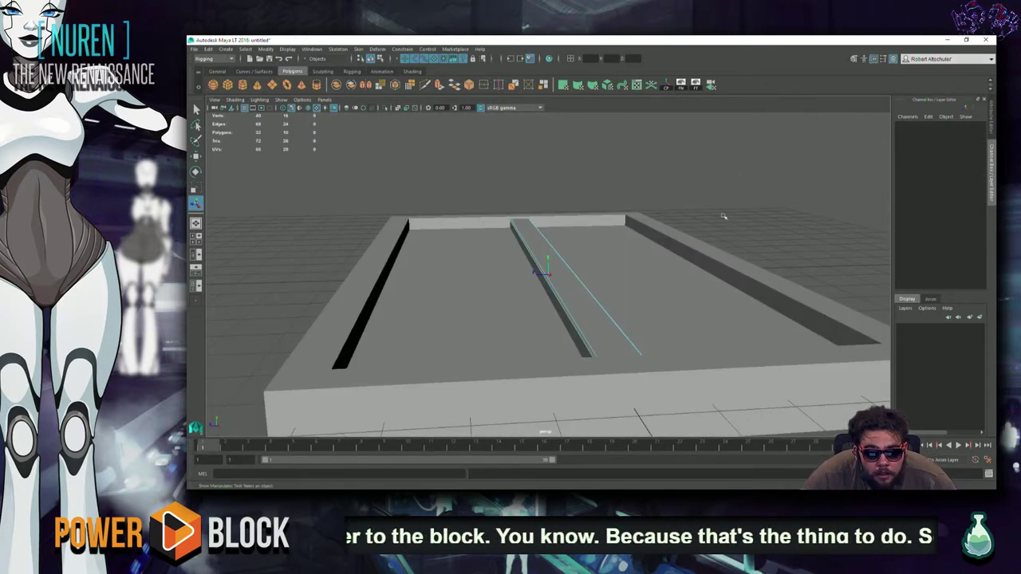
pyautogui.scroll(-5, 727, 213)
# Step: Put the outer frame pCube1 in edge mode and select its front top and bottom edges
pyautogui.click(665, 293)
pyautogui.rightClick(665, 293)
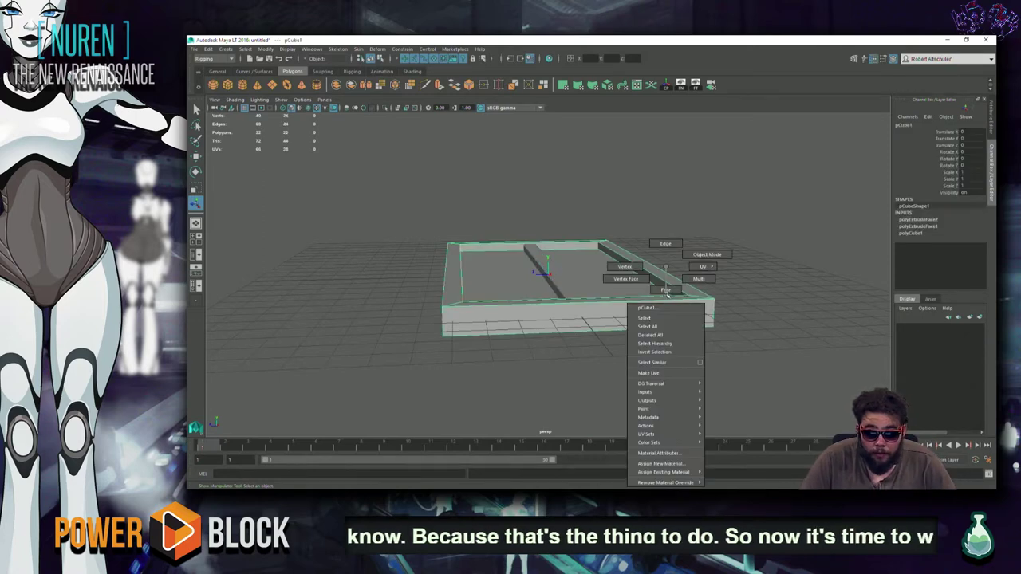
pyautogui.click(666, 244)
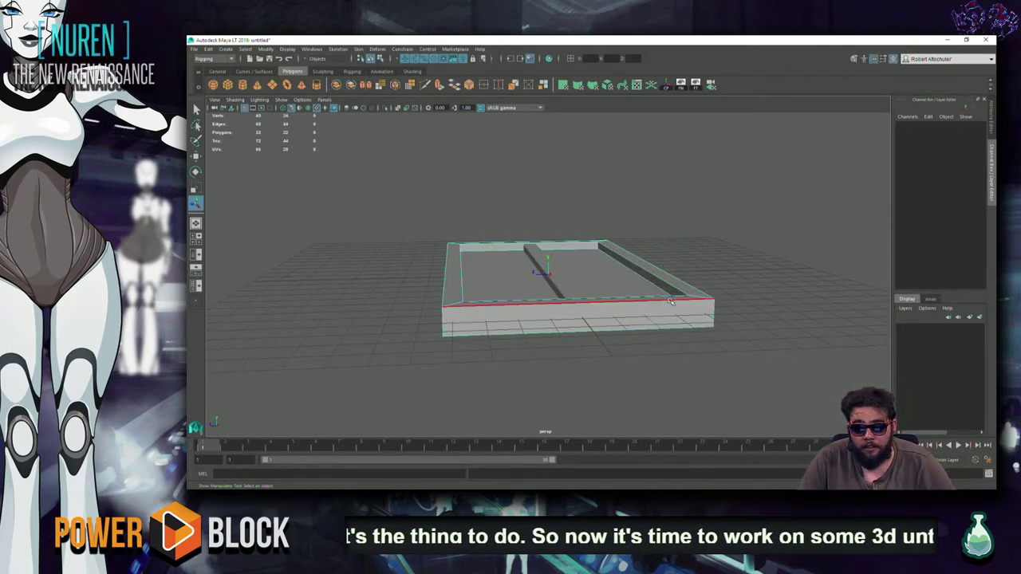
pyautogui.click(670, 300)
pyautogui.rightClick(674, 307)
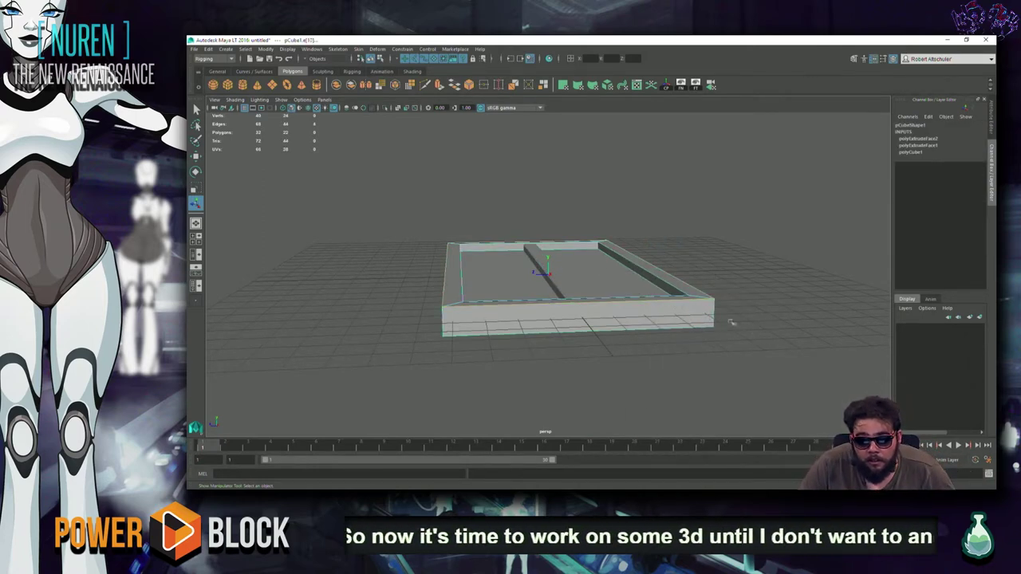
pyautogui.keyDown('alt'); pyautogui.moveTo(737, 323); pyautogui.dragTo(691, 327); pyautogui.keyUp('alt')
pyautogui.click(684, 315)
pyautogui.moveTo(693, 368)
pyautogui.keyDown('alt'); pyautogui.mouseDown()
pyautogui.moveTo(598, 356)
pyautogui.moveTo(562, 337)
pyautogui.mouseUp(); pyautogui.keyUp('alt')
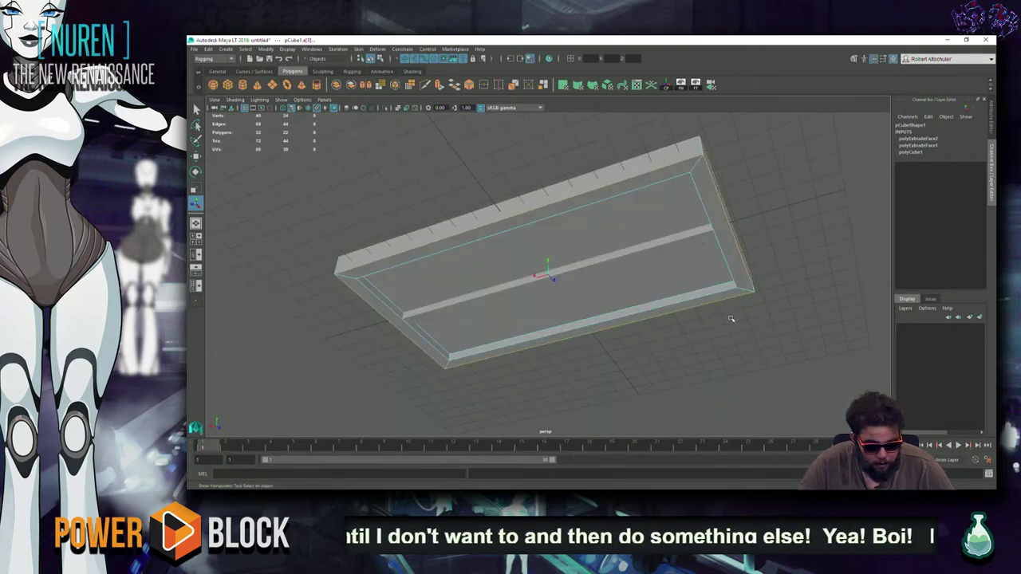
# Step: Bevel the selected frame edges with a Fraction of 0.2
pyautogui.keyDown('shift'); pyautogui.moveTo(714, 280); pyautogui.dragTo(737, 328, button='right'); pyautogui.keyUp('shift')
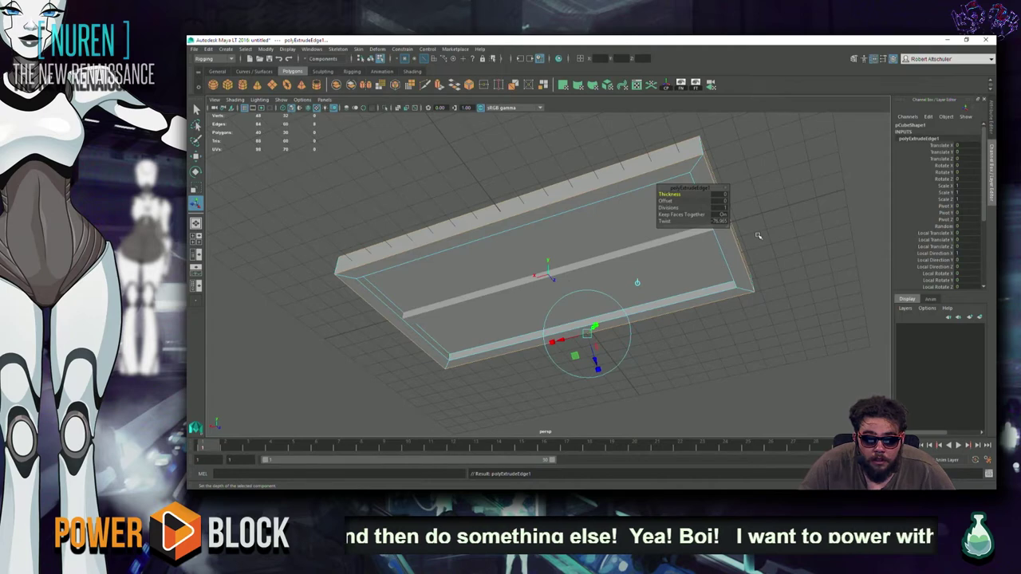
pyautogui.hotkey('ctrl', 'z')
pyautogui.keyDown('shift'); pyautogui.moveTo(732, 224); pyautogui.dragTo(767, 242, button='right'); pyautogui.keyUp('shift')
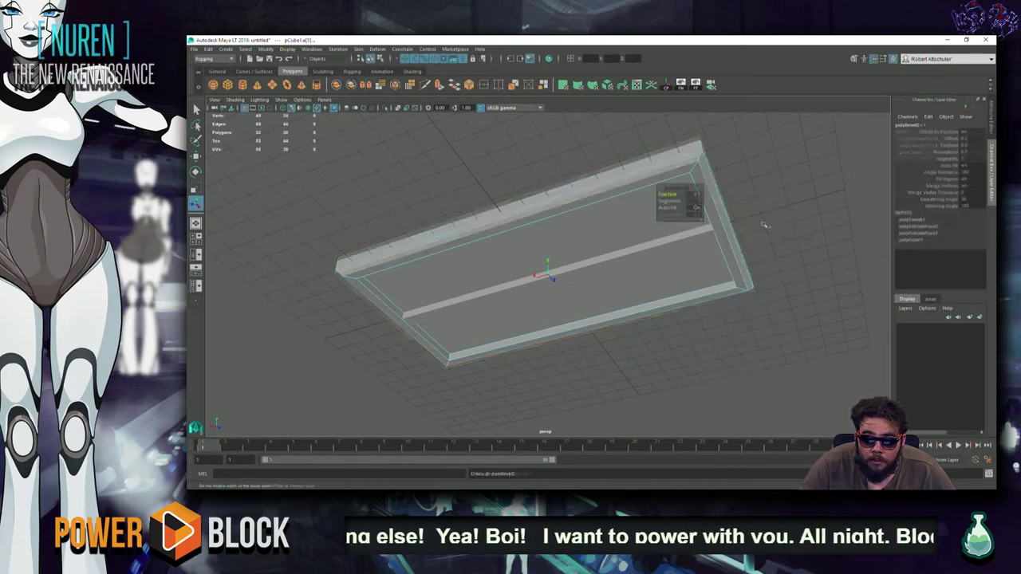
pyautogui.click(698, 191)
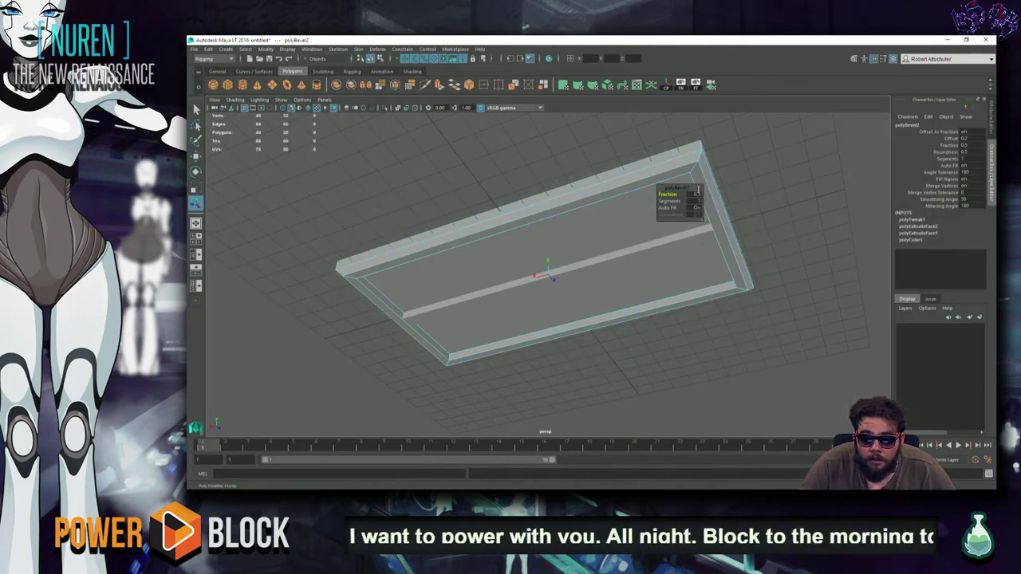
pyautogui.click(696, 194)
pyautogui.write('0.2')
pyautogui.press('Return')
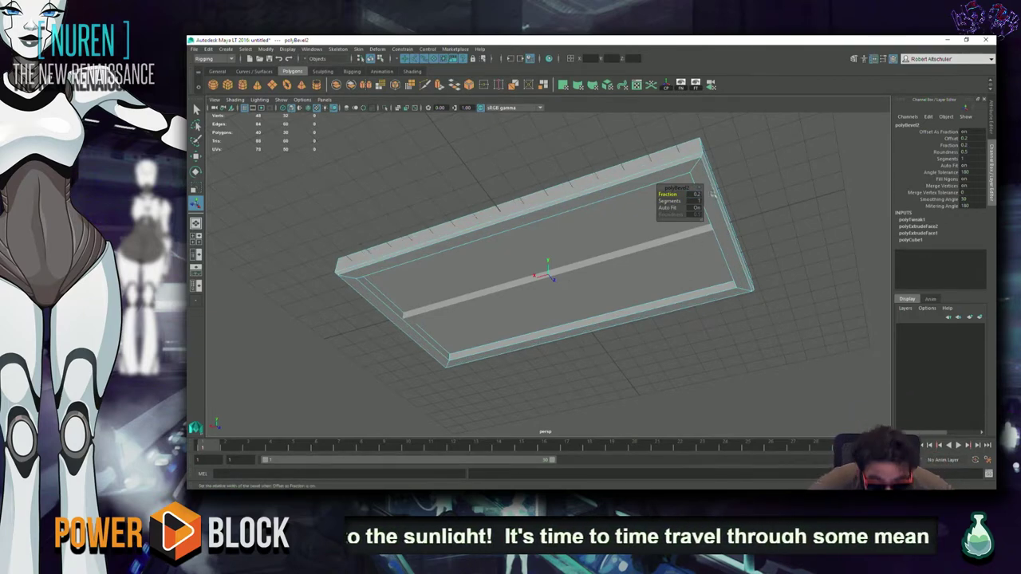
pyautogui.click(753, 190)
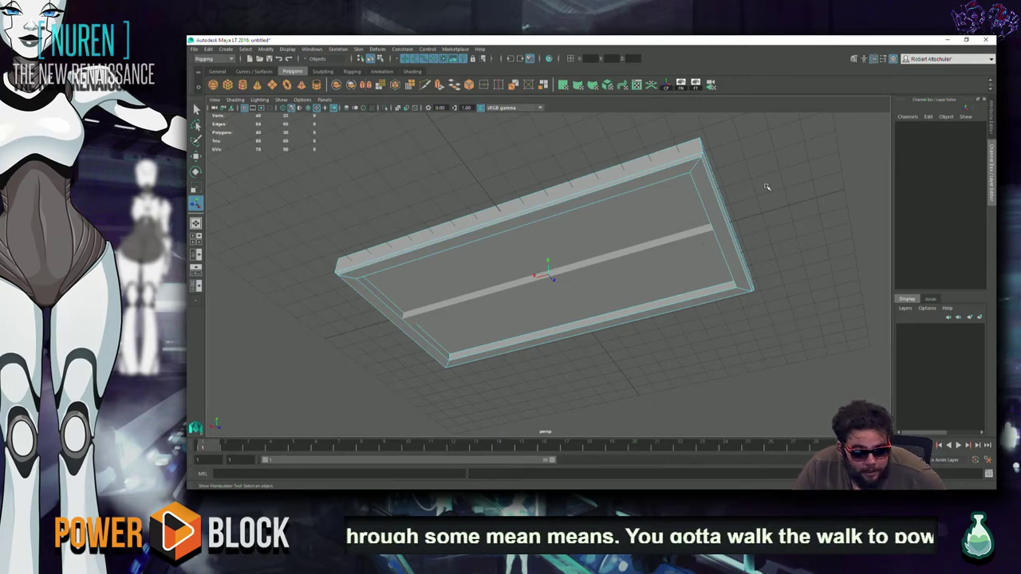
pyautogui.hotkey('ctrl', 'o')
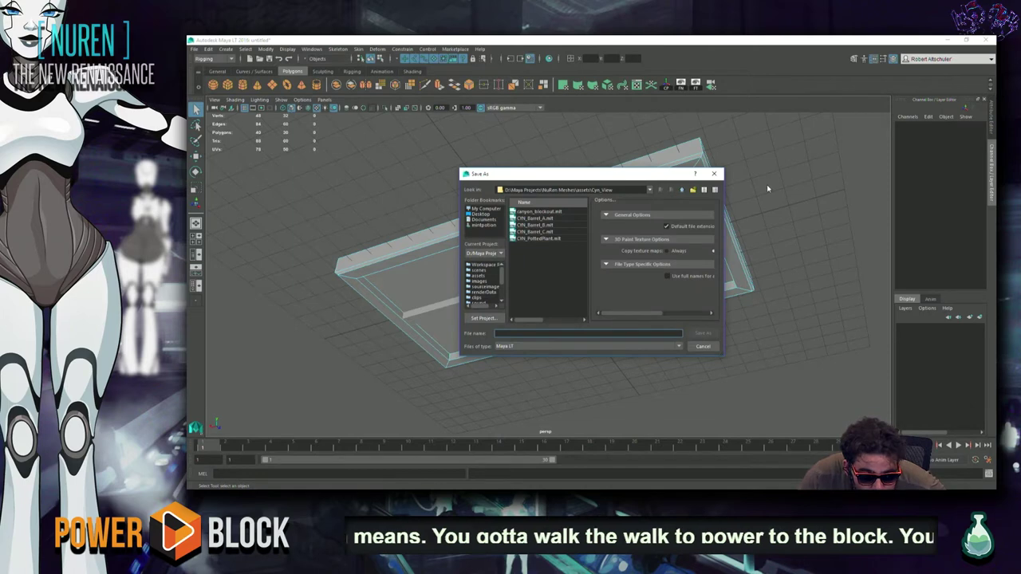
pyautogui.press('Escape')
pyautogui.keyDown('alt'); pyautogui.moveTo(758, 199); pyautogui.dragTo(588, 287); pyautogui.keyUp('alt')
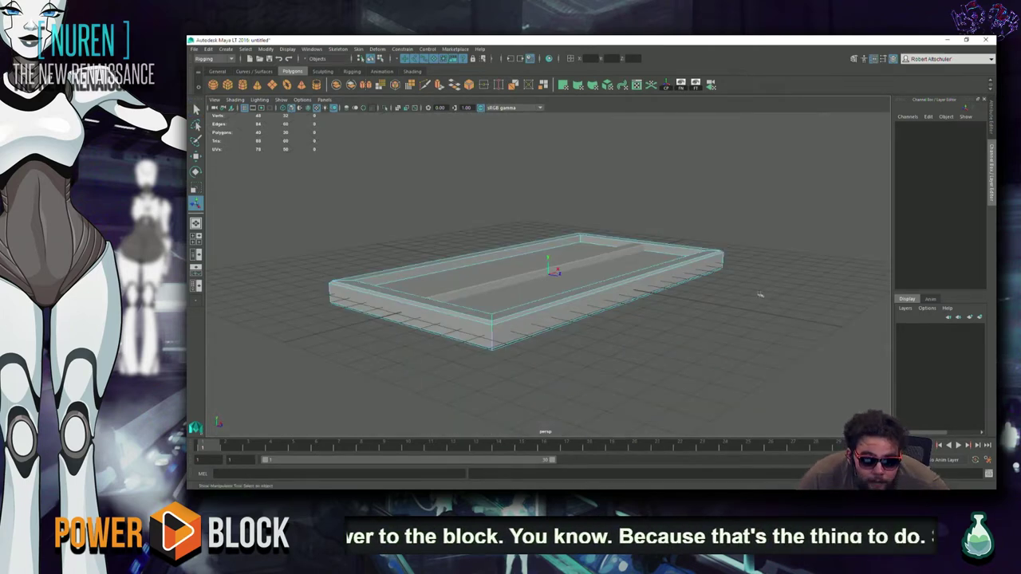
pyautogui.hotkey('ctrl', 'o')
pyautogui.press('Escape')
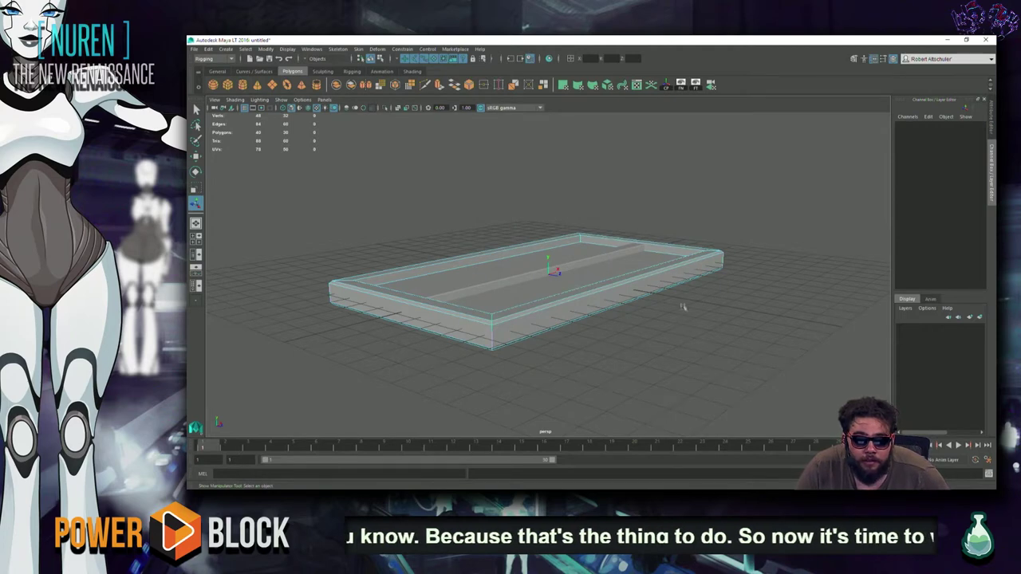
pyautogui.moveTo(680, 303)
pyautogui.keyDown('alt'); pyautogui.mouseDown()
pyautogui.moveTo(361, 270)
pyautogui.moveTo(462, 228)
pyautogui.mouseUp(); pyautogui.keyUp('alt')
pyautogui.click(502, 292)
pyautogui.click(543, 346)
pyautogui.click(642, 283)
pyautogui.keyDown('alt'); pyautogui.moveTo(642, 283); pyautogui.dragTo(445, 234); pyautogui.keyUp('alt')
pyautogui.click(435, 230)
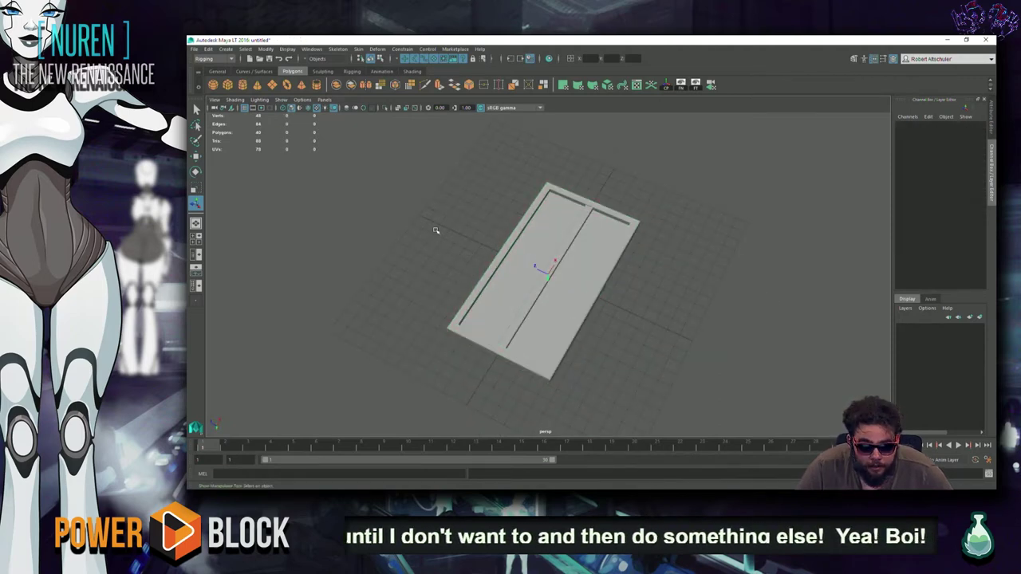
pyautogui.hotkey('ctrl', 's')
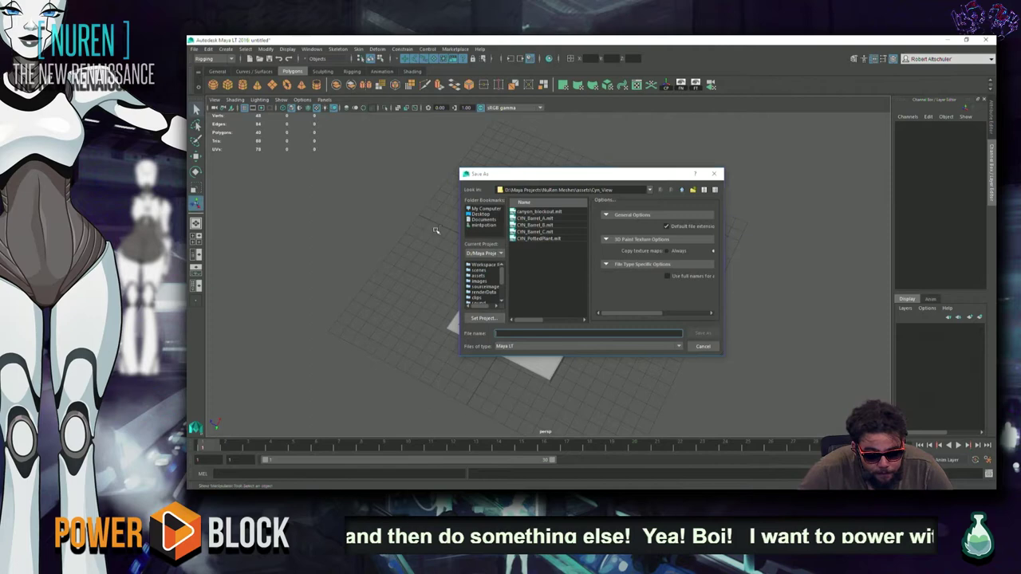
# Step: Cancel the first save attempt and return to plain object selection
pyautogui.press('Escape')
pyautogui.hotkey('ctrl', 's')
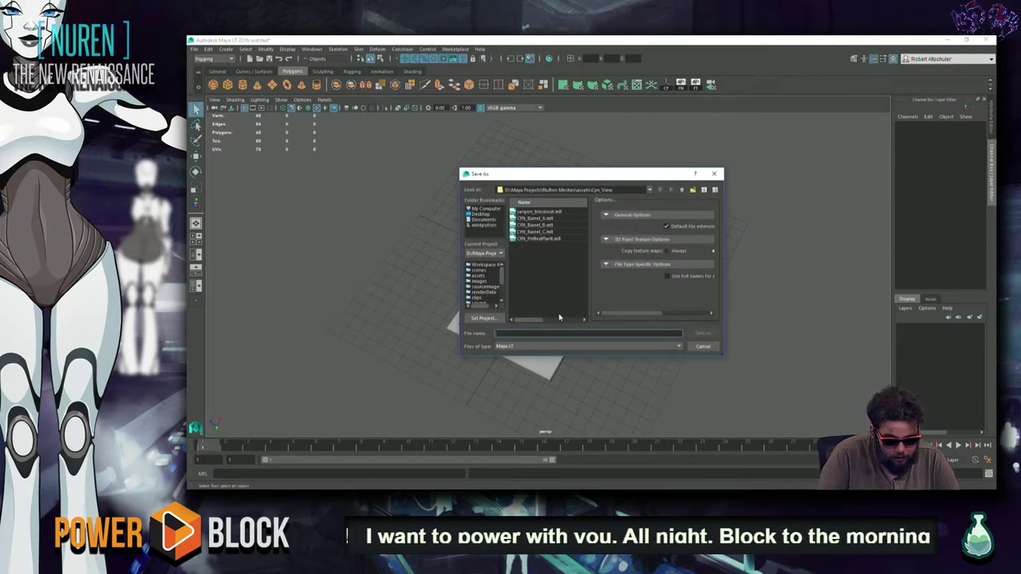
pyautogui.write('CYN')
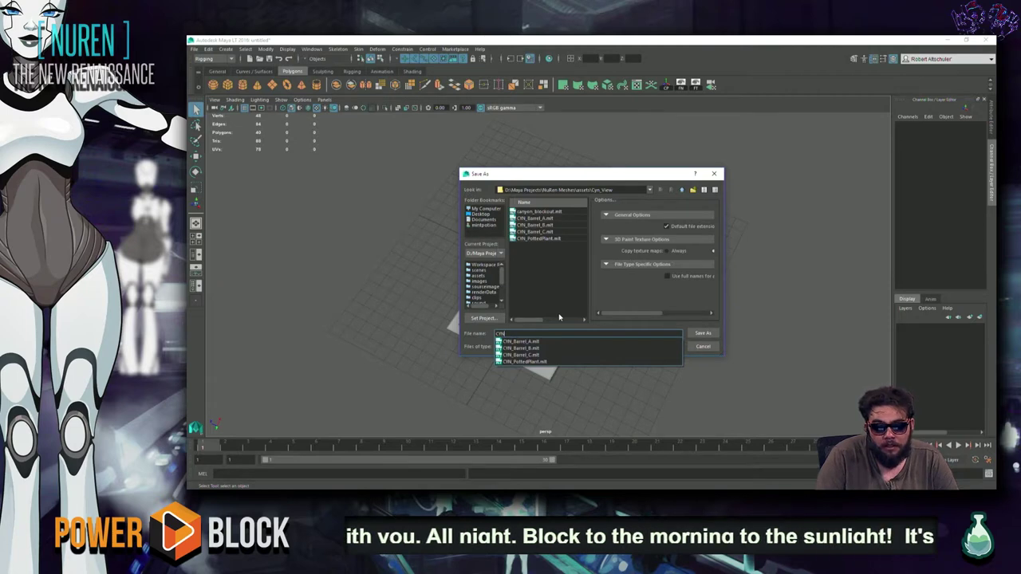
pyautogui.press('BackSpace')
pyautogui.press('BackSpace')
pyautogui.press('BackSpace')
pyautogui.press('Escape')
pyautogui.press('t')
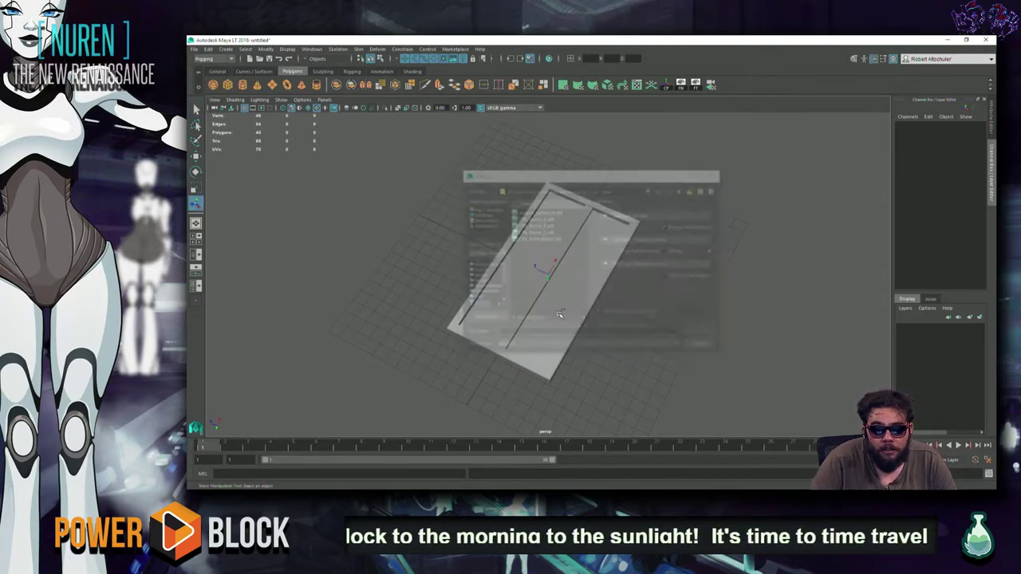
pyautogui.press('q')
# Step: Save the scene as CYN_Windows in the project's scenes folder with Save Scene As
pyautogui.hotkey('ctrl', 'shift', 's')
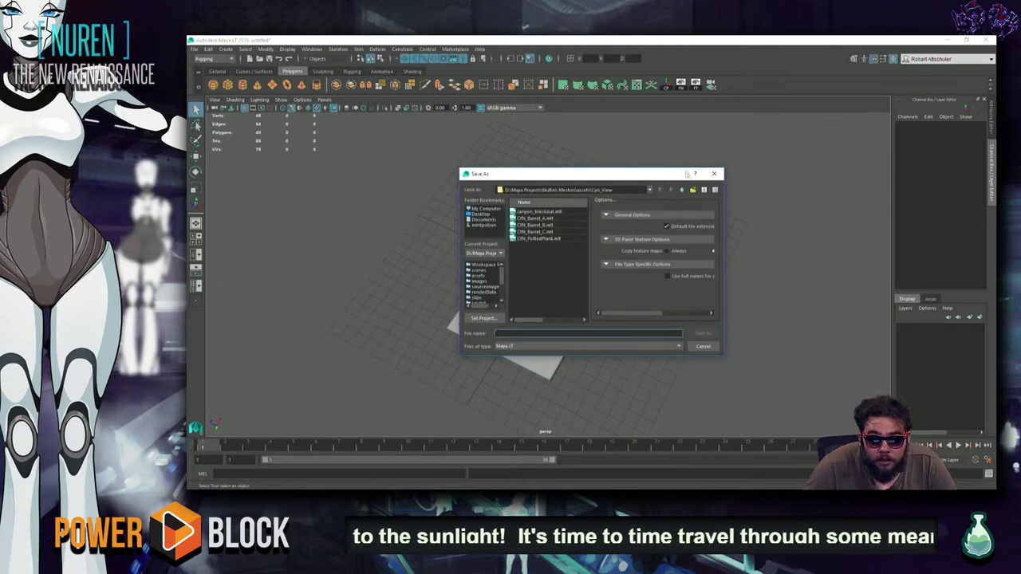
pyautogui.click(680, 190)
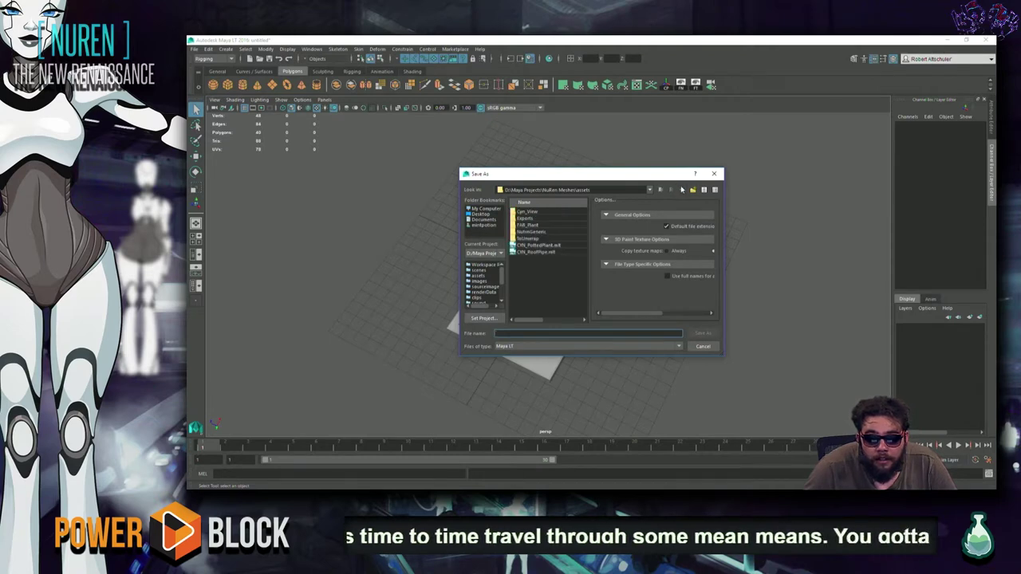
pyautogui.click(682, 190)
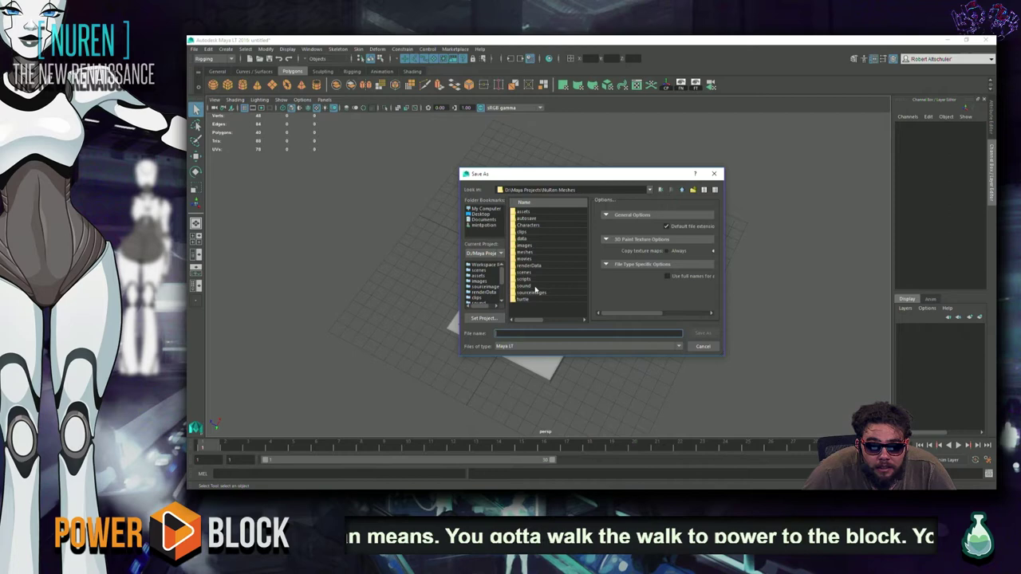
pyautogui.doubleClick(535, 273)
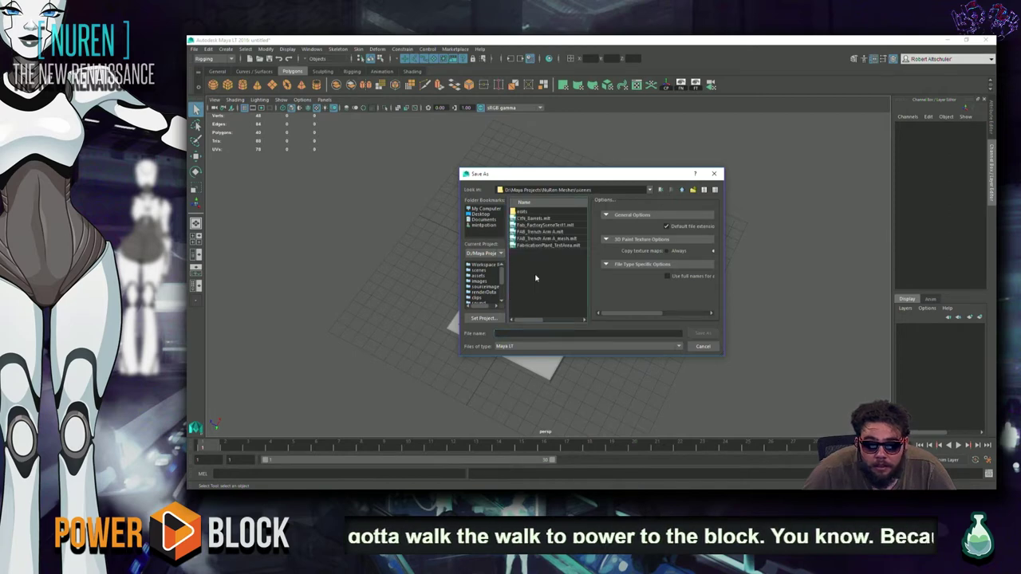
pyautogui.click(530, 334)
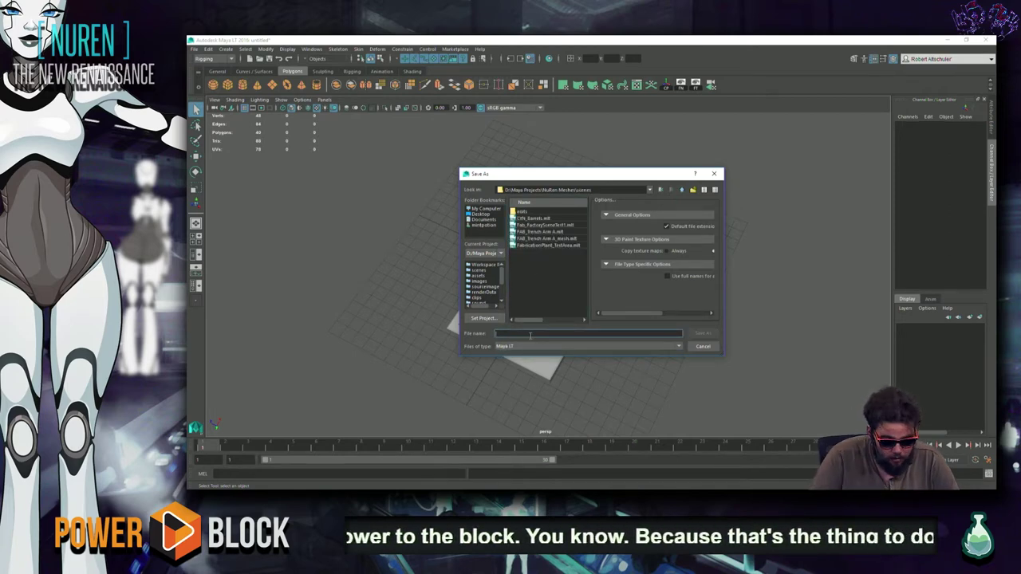
pyautogui.write('CYN_Wi')
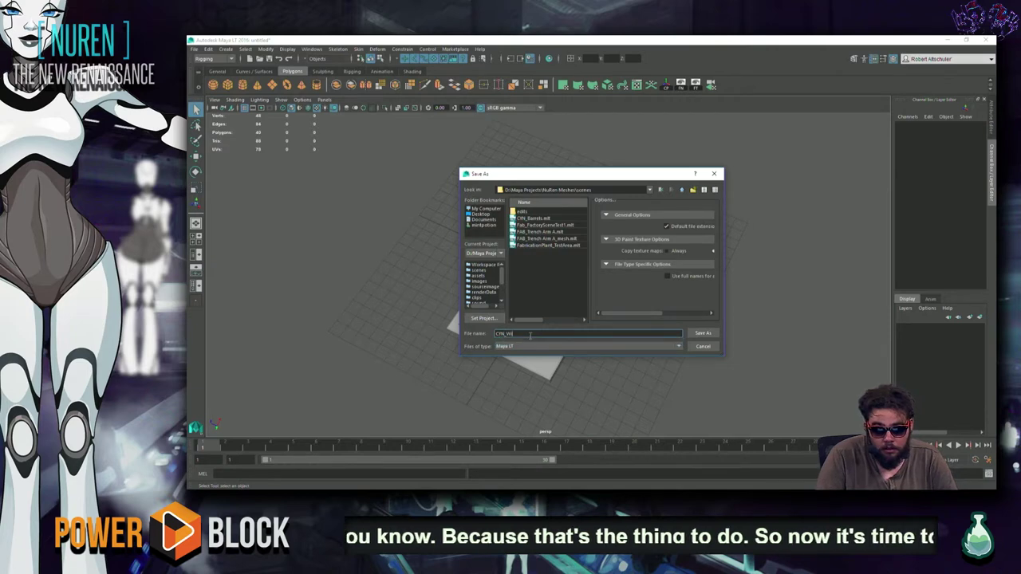
pyautogui.write('s')
pyautogui.press('Return')
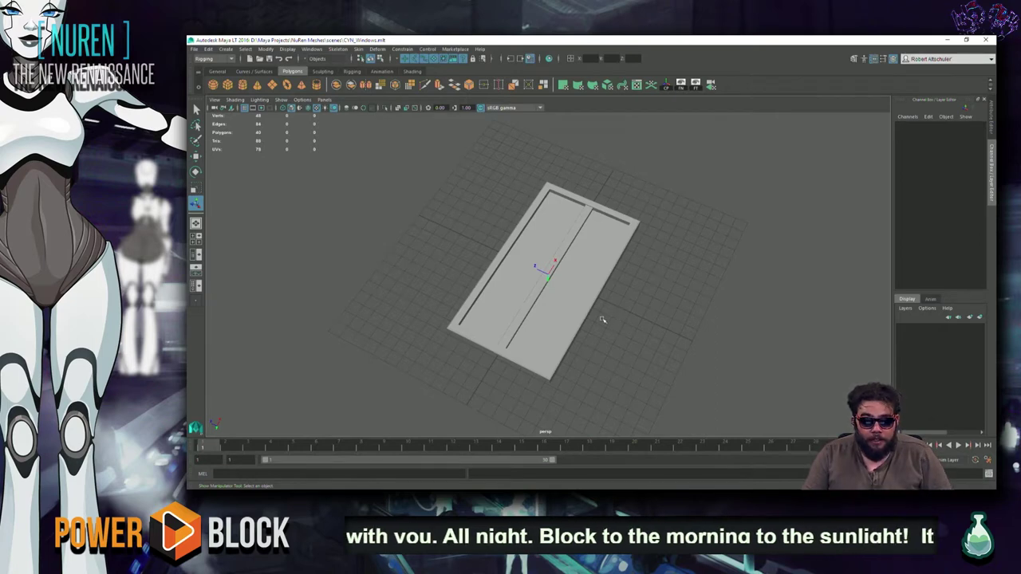
pyautogui.keyDown('alt'); pyautogui.moveTo(603, 334); pyautogui.dragTo(452, 320); pyautogui.keyUp('alt')
# Step: Draw a long thin box, pCube3 (0.721 × 0.721 × 4.756), on the grid beside the panel
pyautogui.hotkey('ctrl', 's')
pyautogui.moveTo(444, 330)
pyautogui.keyDown('alt'); pyautogui.mouseDown()
pyautogui.moveTo(295, 278)
pyautogui.moveTo(292, 355)
pyautogui.moveTo(284, 321)
pyautogui.moveTo(296, 335)
pyautogui.mouseUp(); pyautogui.keyUp('alt')
pyautogui.moveTo(389, 311)
pyautogui.keyDown('alt'); pyautogui.mouseDown()
pyautogui.moveTo(305, 280)
pyautogui.moveTo(360, 292)
pyautogui.mouseUp(); pyautogui.keyUp('alt')
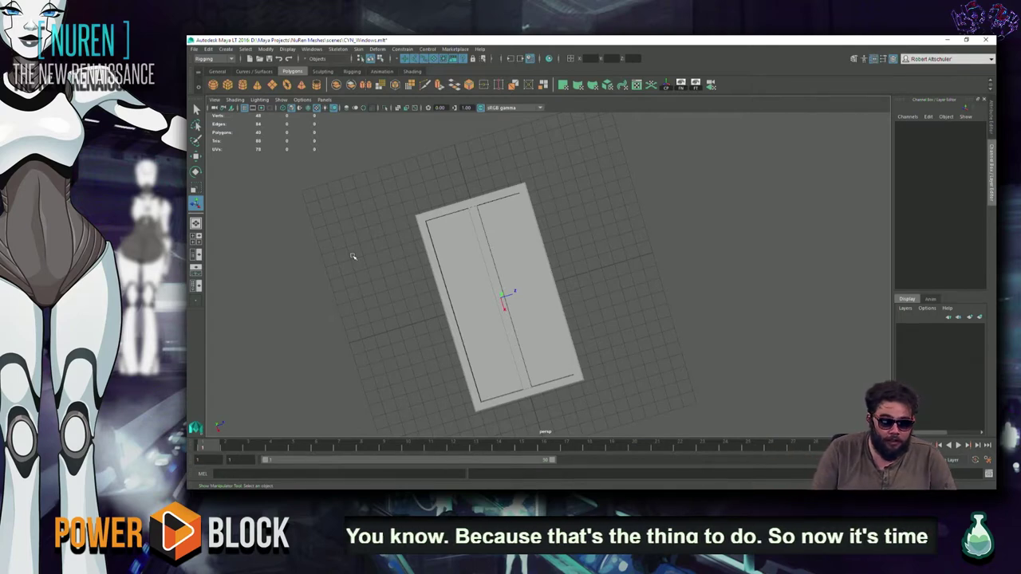
pyautogui.keyDown('alt'); pyautogui.moveTo(365, 219); pyautogui.dragTo(351, 201); pyautogui.keyUp('alt')
pyautogui.keyDown('alt'); pyautogui.moveTo(426, 227); pyautogui.dragTo(606, 197); pyautogui.keyUp('alt')
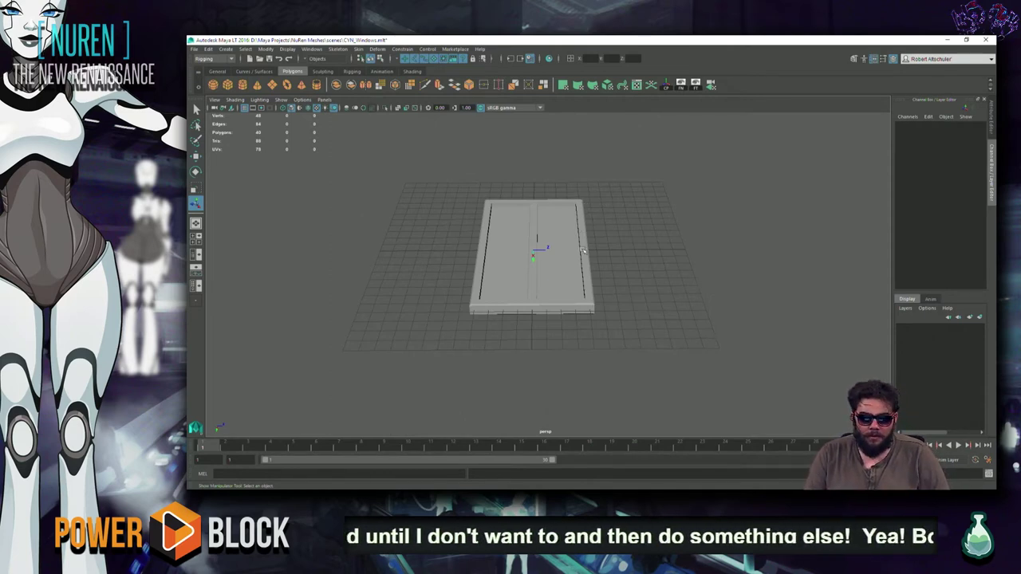
pyautogui.moveTo(608, 256)
pyautogui.keyDown('alt'); pyautogui.mouseDown()
pyautogui.moveTo(665, 330)
pyautogui.moveTo(784, 267)
pyautogui.moveTo(785, 251)
pyautogui.moveTo(765, 303)
pyautogui.moveTo(661, 302)
pyautogui.mouseUp(); pyautogui.keyUp('alt')
pyautogui.scroll(2, 660, 301)
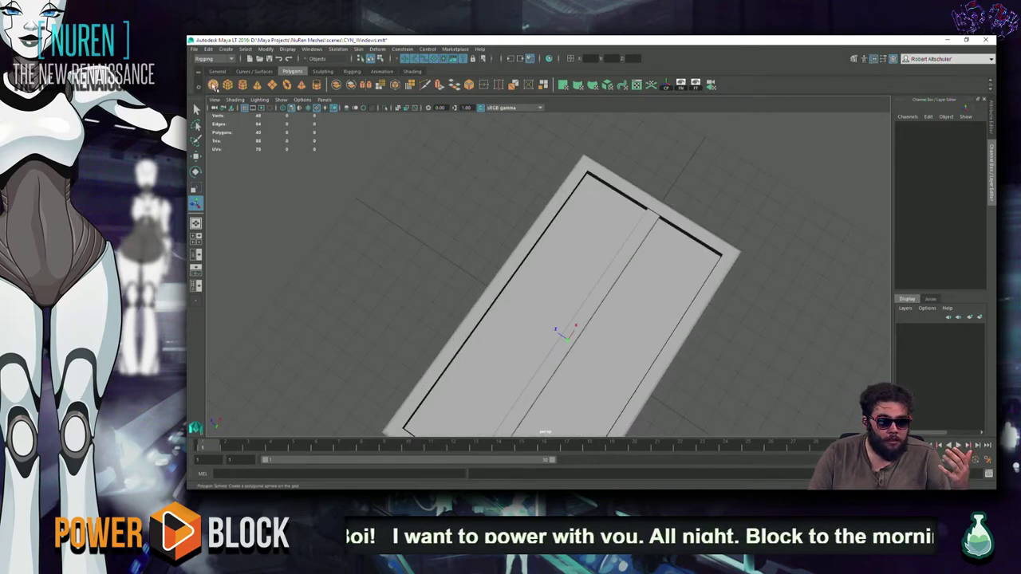
pyautogui.click(227, 84)
pyautogui.moveTo(372, 223)
pyautogui.mouseDown()
pyautogui.moveTo(450, 287)
pyautogui.moveTo(451, 217)
pyautogui.mouseUp()
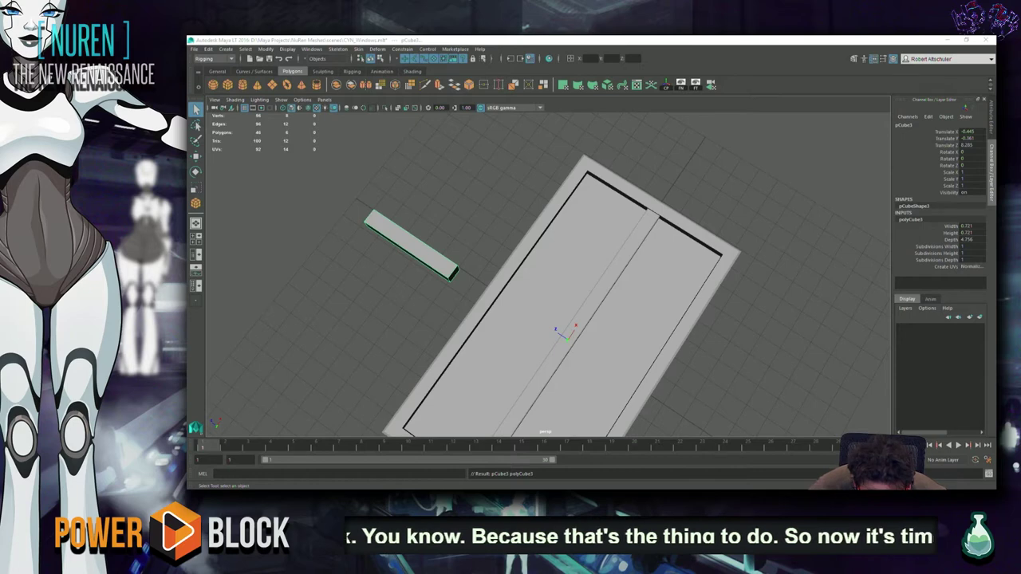
# Step: Reselect the long bar and frame the view on it and the panel
pyautogui.press('XF86AudioLowerVolume')
pyautogui.press('XF86AudioRaiseVolume')
pyautogui.press('XF86AudioRaiseVolume')
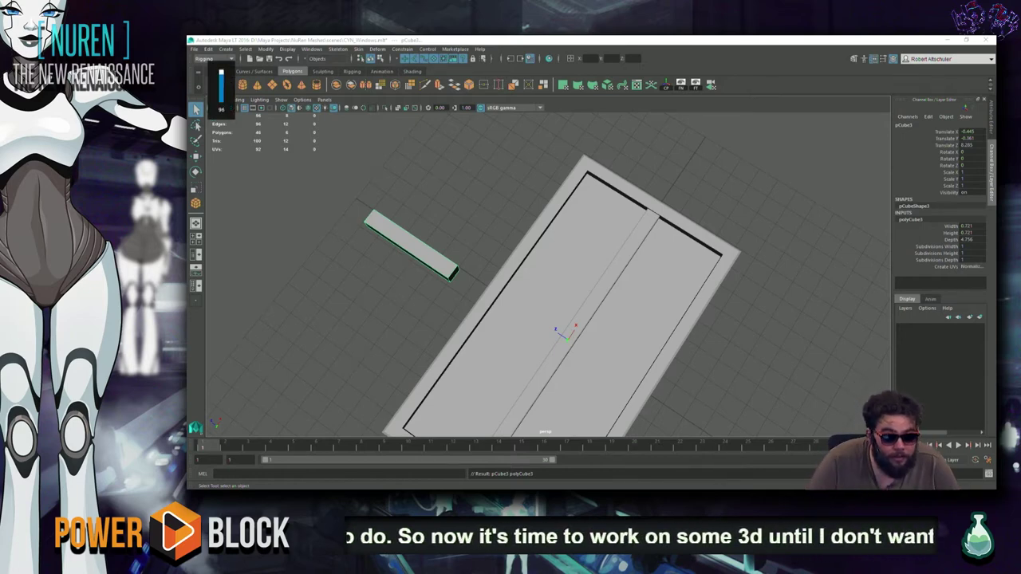
pyautogui.press('XF86AudioRaiseVolume')
pyautogui.press('XF86AudioRaiseVolume')
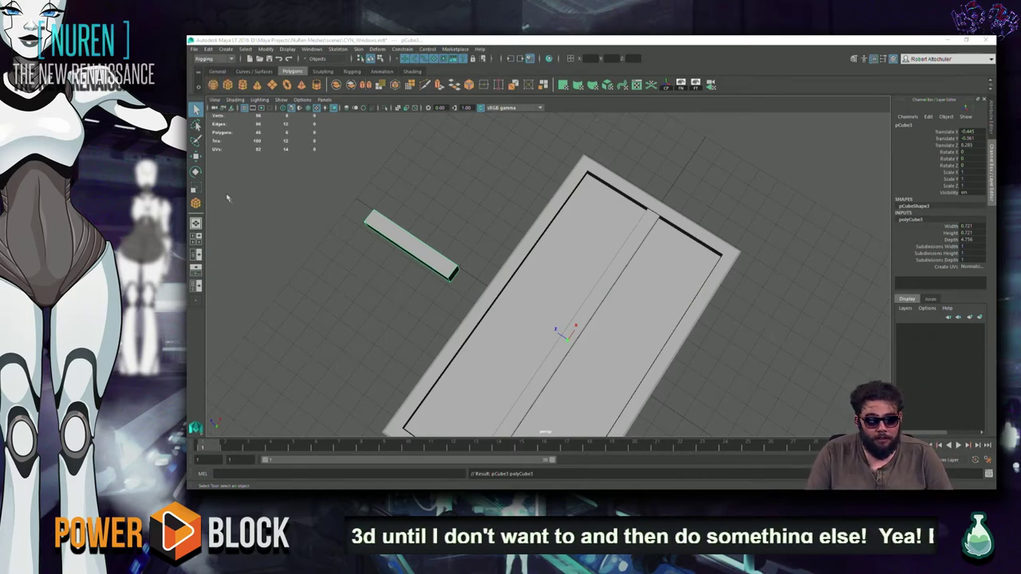
pyautogui.click(423, 252)
pyautogui.press('f')
pyautogui.scroll(-3, 424, 249)
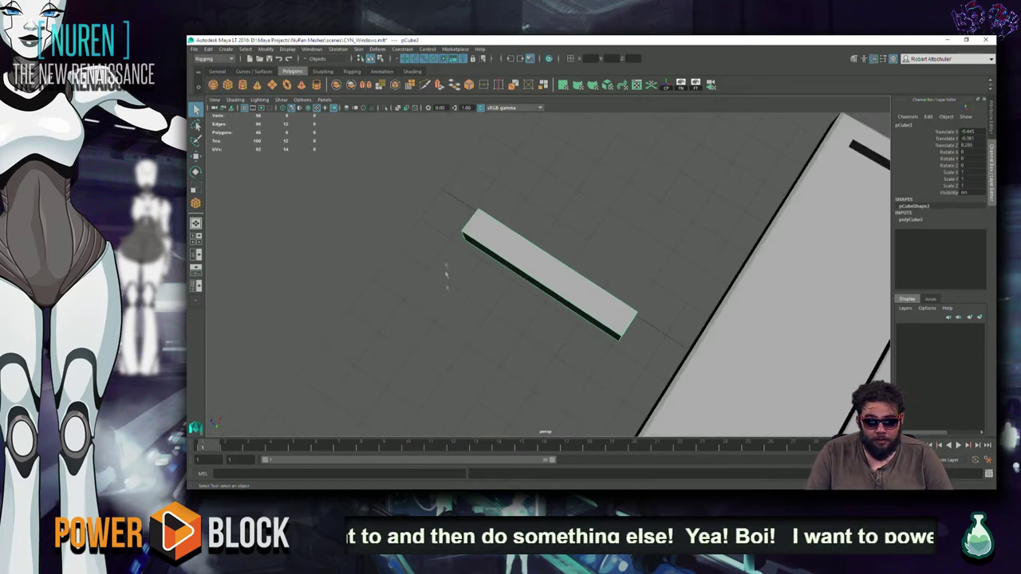
pyautogui.moveTo(444, 261)
pyautogui.keyDown('alt'); pyautogui.mouseDown()
pyautogui.moveTo(586, 280)
pyautogui.moveTo(662, 276)
pyautogui.mouseUp(); pyautogui.keyUp('alt')
pyautogui.scroll(-2, 500, 283)
pyautogui.moveTo(499, 284)
pyautogui.keyDown('alt'); pyautogui.mouseDown()
pyautogui.moveTo(627, 267)
pyautogui.moveTo(643, 296)
pyautogui.moveTo(641, 260)
pyautogui.mouseUp(); pyautogui.keyUp('alt')
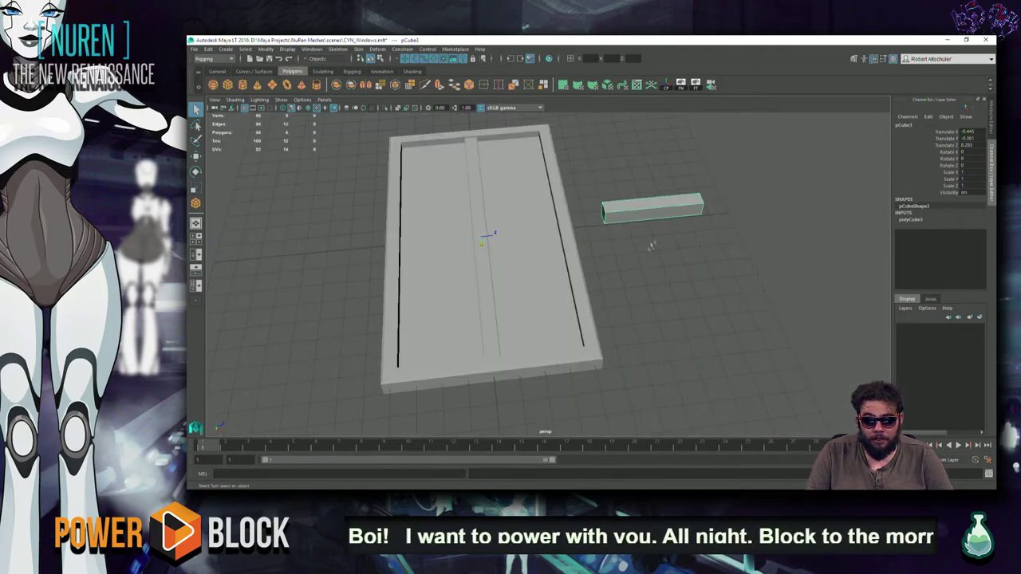
# Step: In polyCube3, try 3 height subdivisions on the bar, then reset it to 1
pyautogui.click(926, 219)
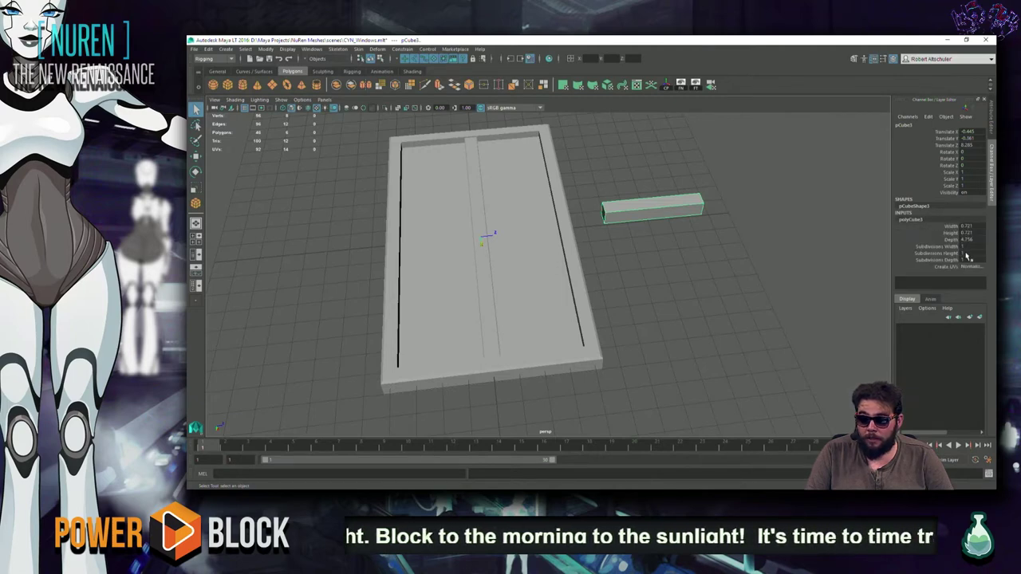
pyautogui.write('3')
pyautogui.press('Return')
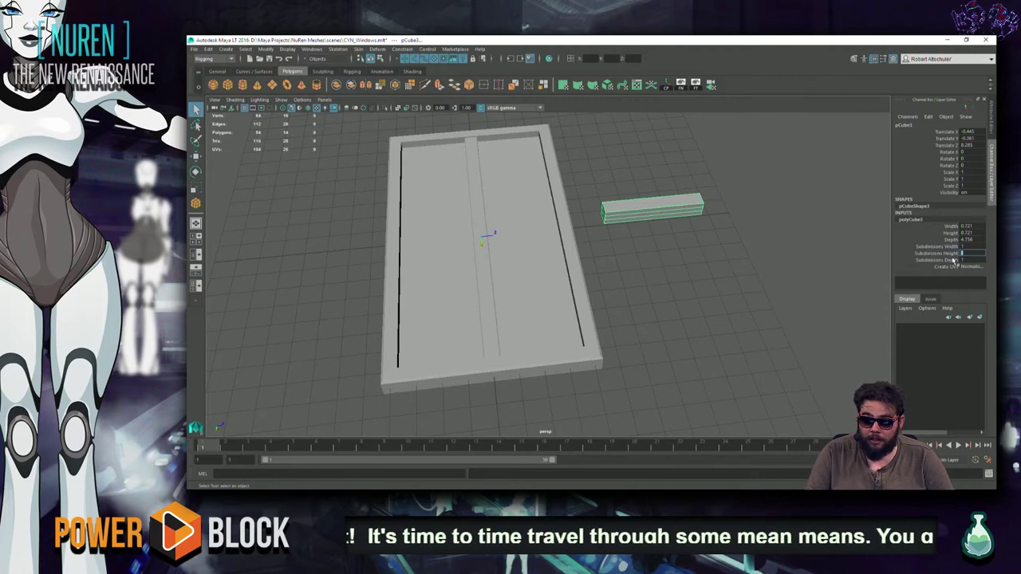
pyautogui.write('1')
pyautogui.press('Return')
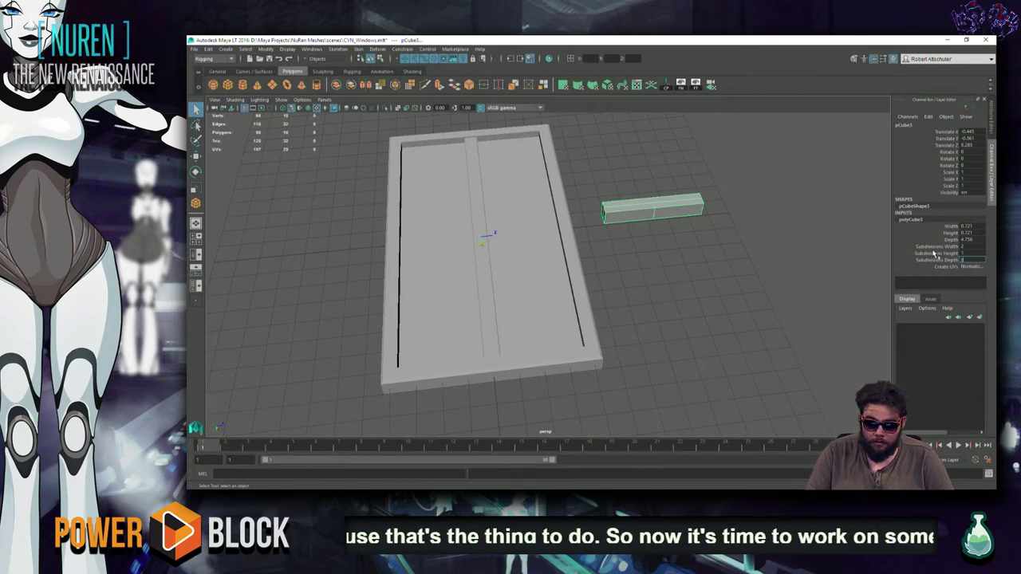
pyautogui.click(510, 383)
pyautogui.moveTo(479, 359)
pyautogui.keyDown('alt'); pyautogui.mouseDown()
pyautogui.moveTo(516, 382)
pyautogui.moveTo(479, 348)
pyautogui.moveTo(574, 346)
pyautogui.moveTo(559, 348)
pyautogui.moveTo(578, 304)
pyautogui.mouseUp(); pyautogui.keyUp('alt')
# Step: Move the slat left and duplicate it into a row of seven slats
pyautogui.moveTo(578, 304); pyautogui.dragTo(512, 335)
pyautogui.press('w')
pyautogui.moveTo(691, 339)
pyautogui.mouseDown(button='middle')
pyautogui.moveTo(525, 339)
pyautogui.moveTo(580, 341)
pyautogui.moveTo(588, 330)
pyautogui.moveTo(620, 332)
pyautogui.moveTo(617, 317)
pyautogui.mouseUp(button='middle')
pyautogui.hotkey('ctrl', 'd')
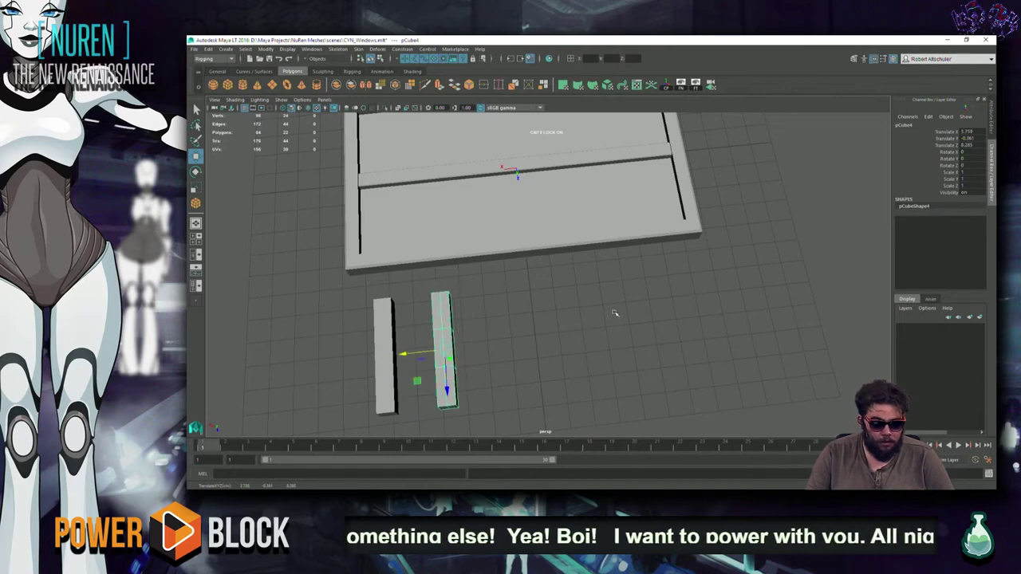
pyautogui.hotkey('shift', 'd')
pyautogui.hotkey('shift', 'd')
pyautogui.hotkey('shift', 'd')
pyautogui.hotkey('shift', 'd')
pyautogui.hotkey('shift', 'd')
pyautogui.press('a')
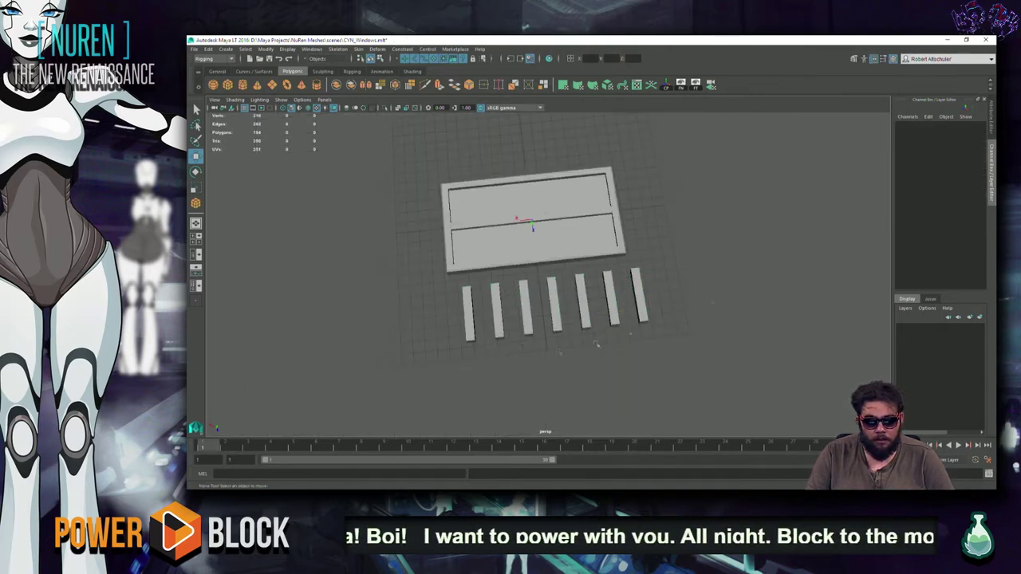
pyautogui.keyDown('alt'); pyautogui.moveTo(478, 319); pyautogui.dragTo(355, 327); pyautogui.keyUp('alt')
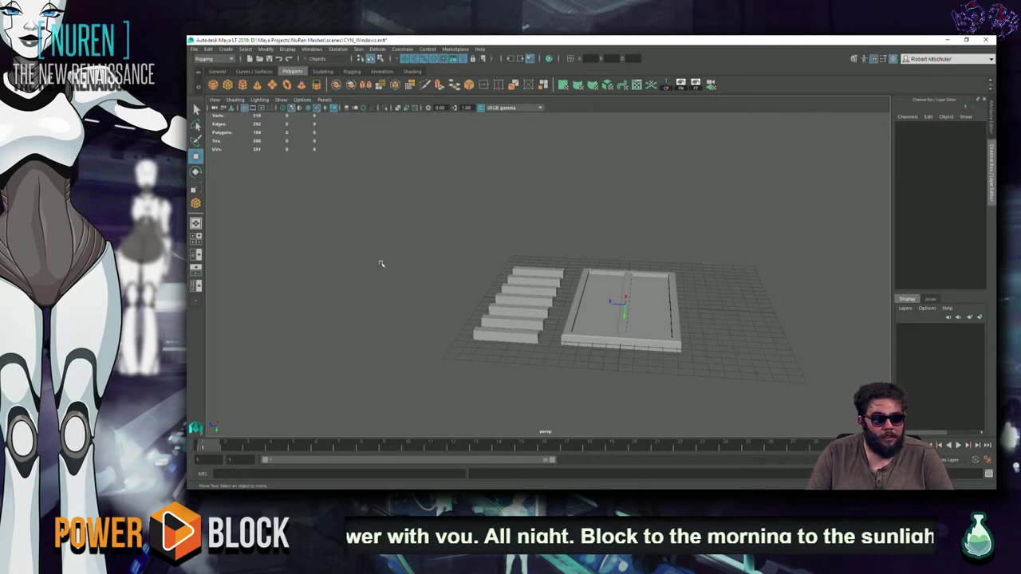
pyautogui.keyDown('alt'); pyautogui.moveTo(381, 264); pyautogui.dragTo(394, 308); pyautogui.keyUp('alt')
# Step: Select the top slat of the row
pyautogui.moveTo(526, 200); pyautogui.dragTo(484, 135)
pyautogui.moveTo(551, 389)
pyautogui.mouseDown()
pyautogui.moveTo(388, 200)
pyautogui.moveTo(337, 237)
pyautogui.mouseUp()
pyautogui.click(337, 239)
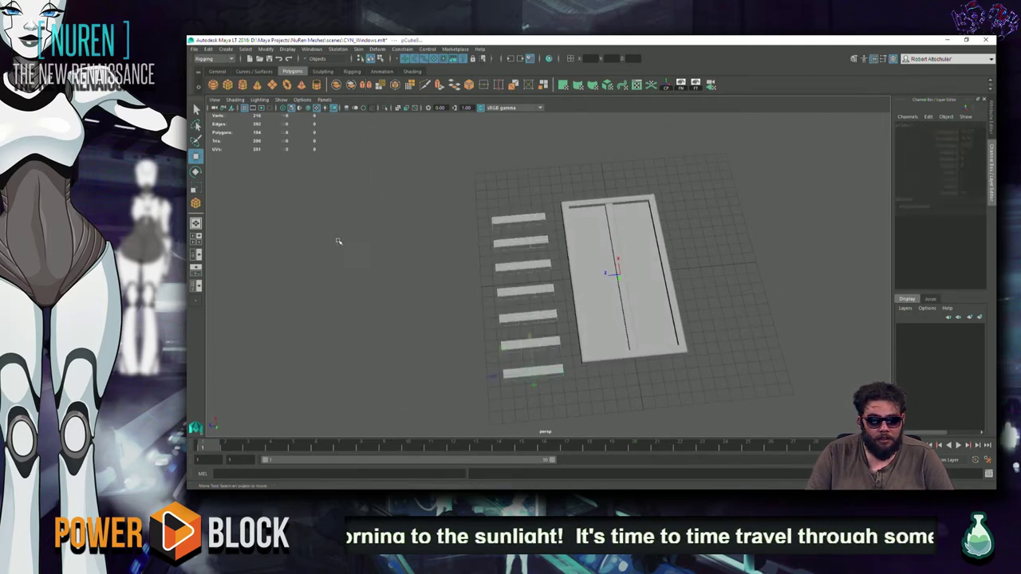
pyautogui.click(539, 221)
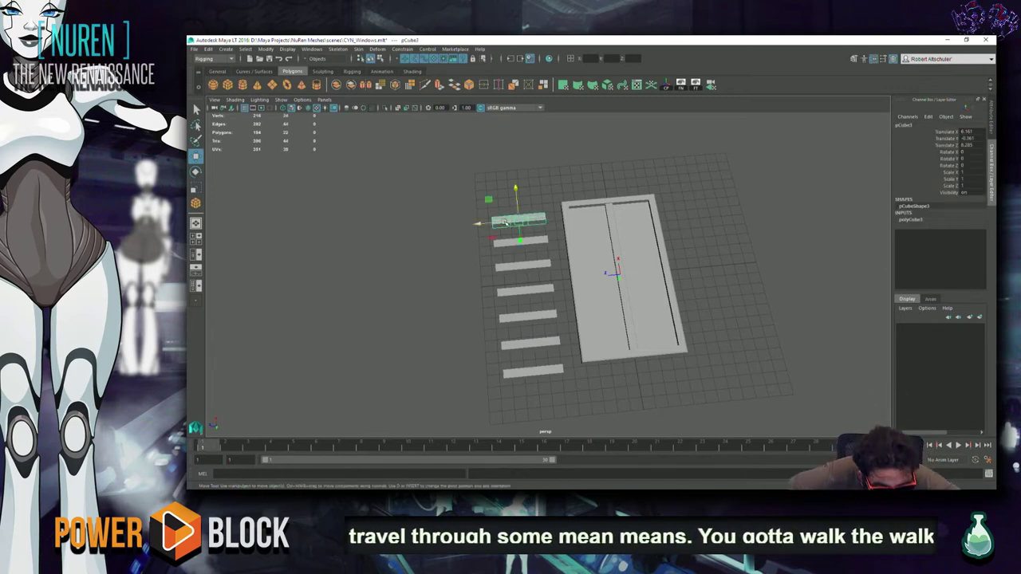
pyautogui.press('XF86AudioRaiseVolume')
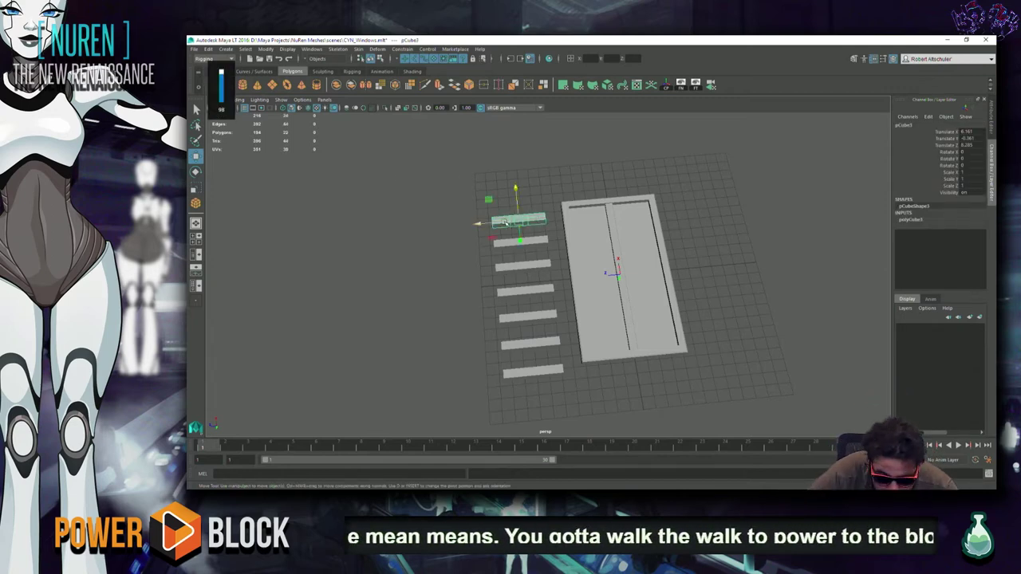
pyautogui.press('XF86AudioLowerVolume')
pyautogui.press('XF86AudioLowerVolume')
pyautogui.press('XF86AudioLowerVolume')
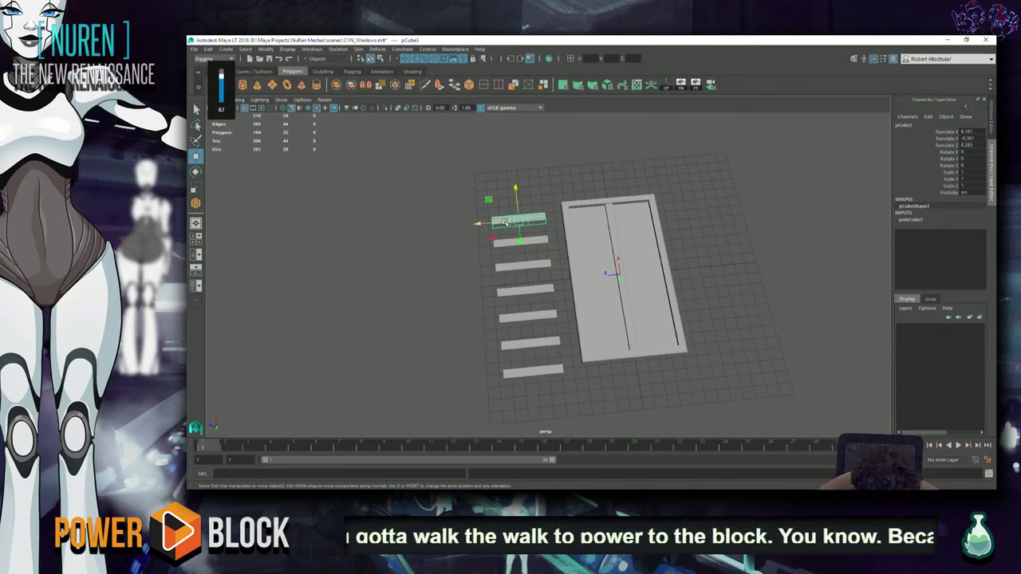
pyautogui.press('XF86AudioLowerVolume')
pyautogui.press('XF86AudioLowerVolume')
pyautogui.press('XF86AudioLowerVolume')
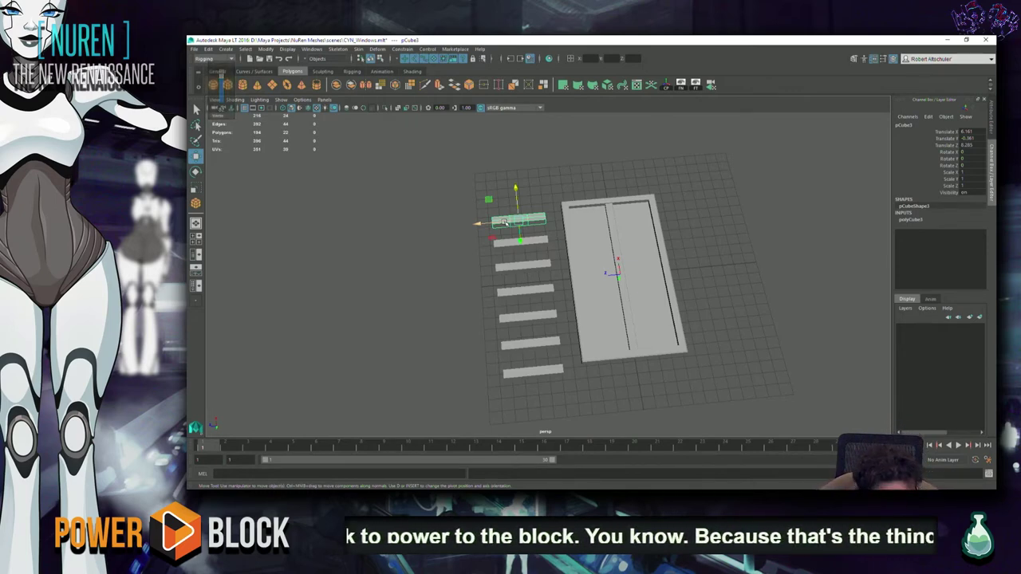
pyautogui.press('XF86AudioLowerVolume')
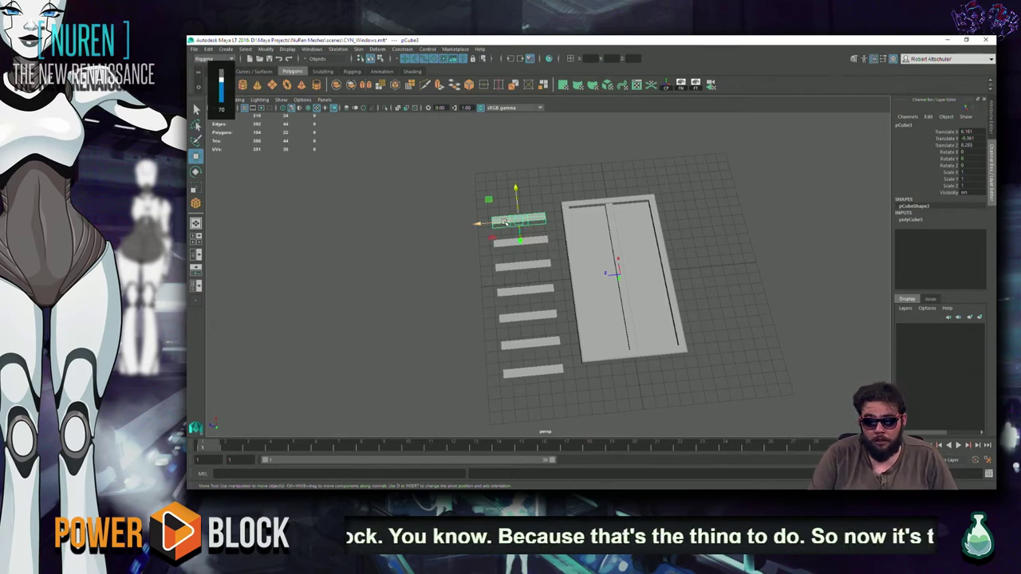
# Step: Scale the bottom slat down in Y to make it thinner
pyautogui.moveTo(473, 264)
pyautogui.keyDown('alt'); pyautogui.mouseDown()
pyautogui.moveTo(422, 251)
pyautogui.moveTo(558, 231)
pyautogui.mouseUp(); pyautogui.keyUp('alt')
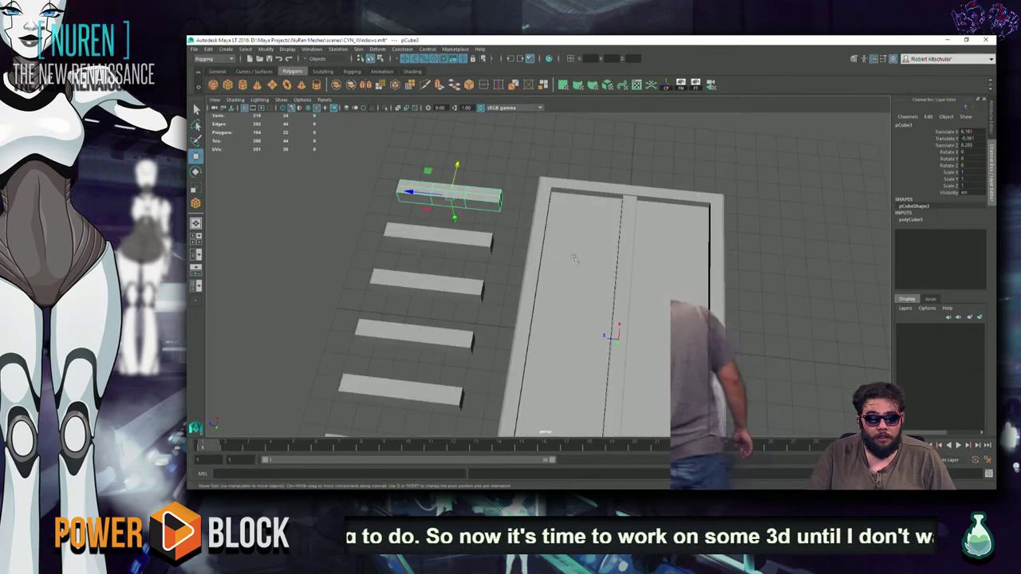
pyautogui.scroll(5, 698, 205)
pyautogui.scroll(-5, 699, 206)
pyautogui.moveTo(511, 239)
pyautogui.keyDown('alt'); pyautogui.mouseDown()
pyautogui.moveTo(520, 252)
pyautogui.moveTo(511, 240)
pyautogui.moveTo(527, 421)
pyautogui.mouseUp(); pyautogui.keyUp('alt')
pyautogui.press('r')
pyautogui.moveTo(525, 205)
pyautogui.mouseDown(button='middle')
pyautogui.moveTo(531, 250)
pyautogui.moveTo(531, 196)
pyautogui.mouseUp(button='middle')
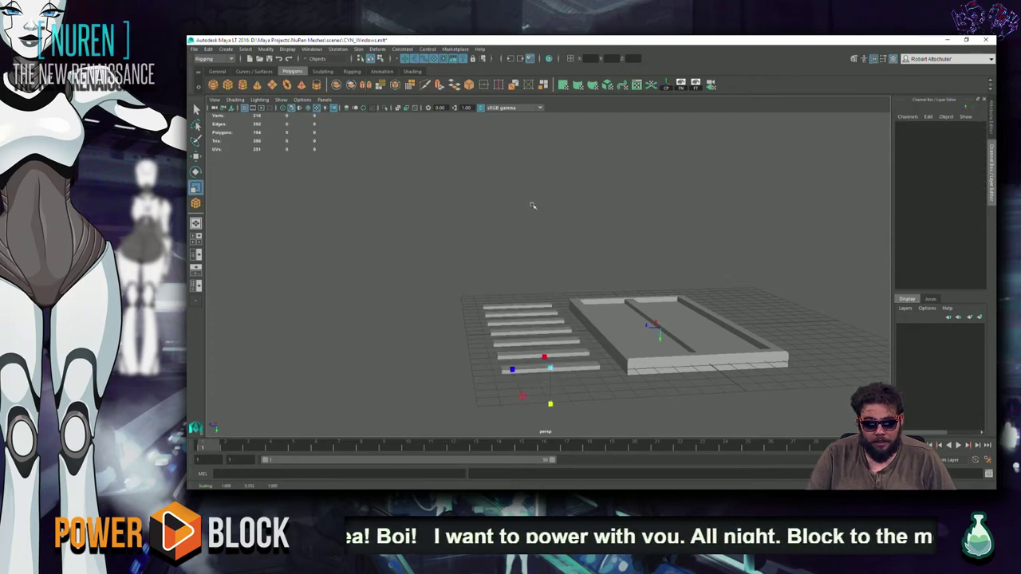
# Step: Orbit around the slats and frame to inspect the row from several angles
pyautogui.moveTo(512, 260)
pyautogui.keyDown('alt'); pyautogui.mouseDown()
pyautogui.moveTo(430, 241)
pyautogui.moveTo(399, 346)
pyautogui.mouseUp(); pyautogui.keyUp('alt')
pyautogui.keyDown('alt'); pyautogui.moveTo(507, 311); pyautogui.dragTo(623, 370); pyautogui.keyUp('alt')
pyautogui.keyDown('alt'); pyautogui.moveTo(558, 388); pyautogui.dragTo(741, 284); pyautogui.keyUp('alt')
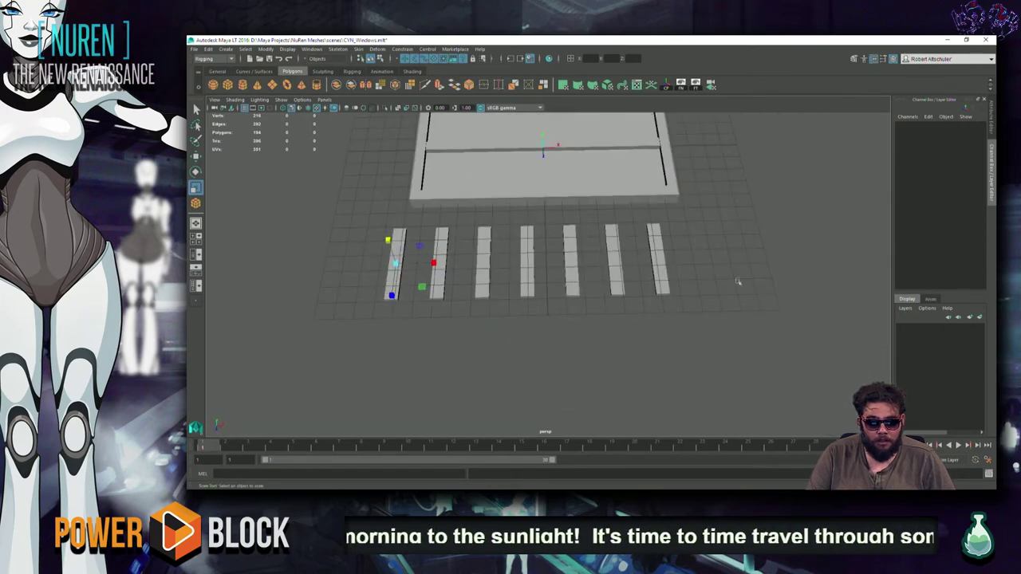
pyautogui.click(489, 353)
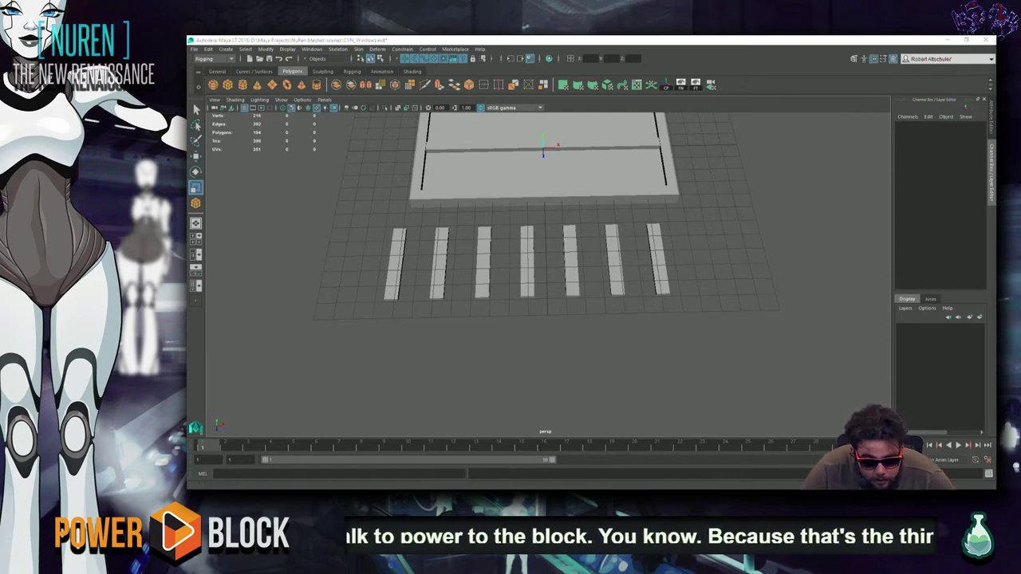
pyautogui.keyDown('alt'); pyautogui.moveTo(292, 228); pyautogui.dragTo(453, 230); pyautogui.keyUp('alt')
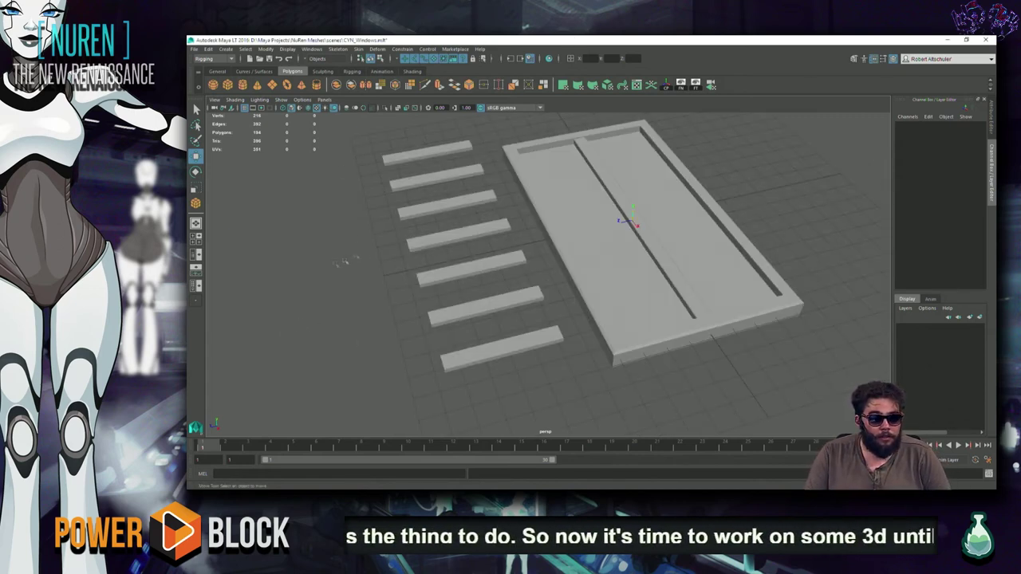
pyautogui.keyDown('alt'); pyautogui.moveTo(367, 263); pyautogui.dragTo(305, 266); pyautogui.keyUp('alt')
# Step: Switch to the Sculpting shelf and select the middle slat
pyautogui.click(322, 71)
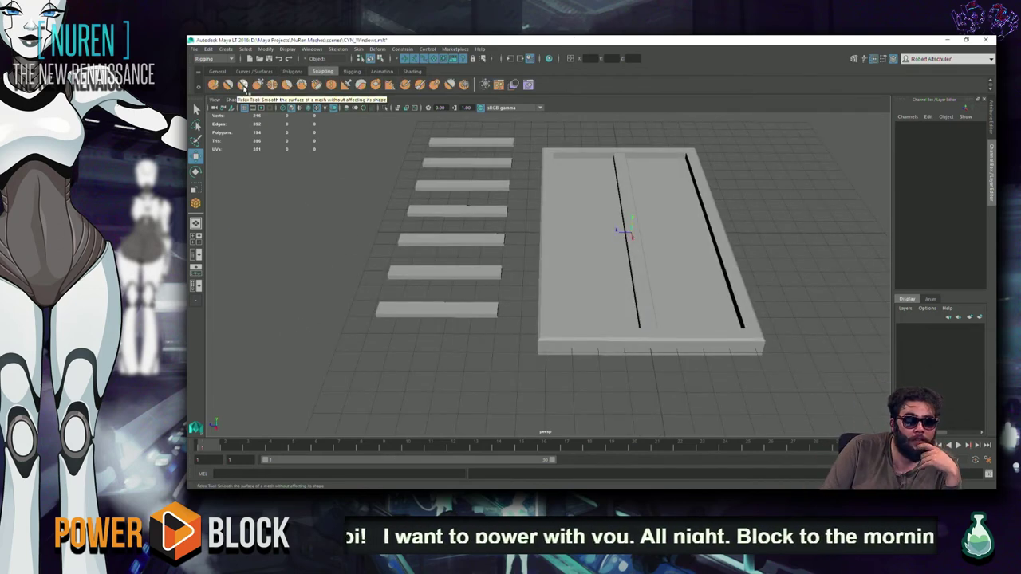
pyautogui.click(244, 85)
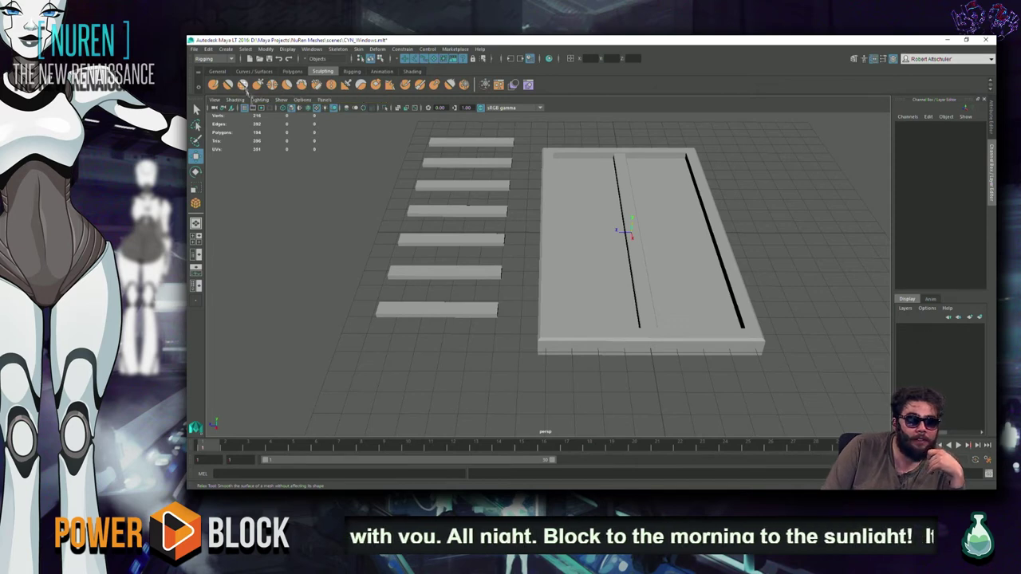
pyautogui.click(463, 211)
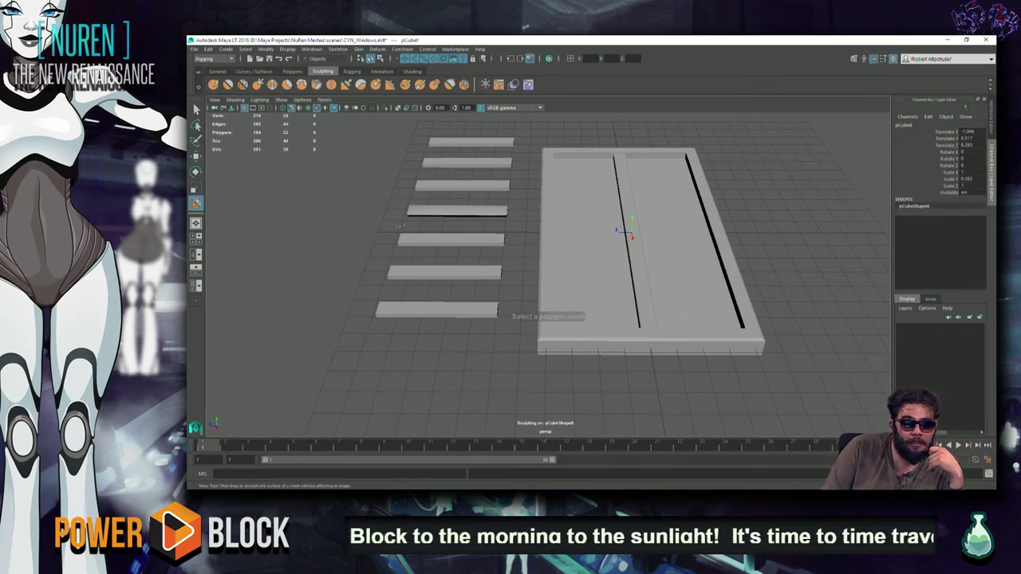
pyautogui.keyDown('alt'); pyautogui.moveTo(434, 214); pyautogui.dragTo(556, 209); pyautogui.keyUp('alt')
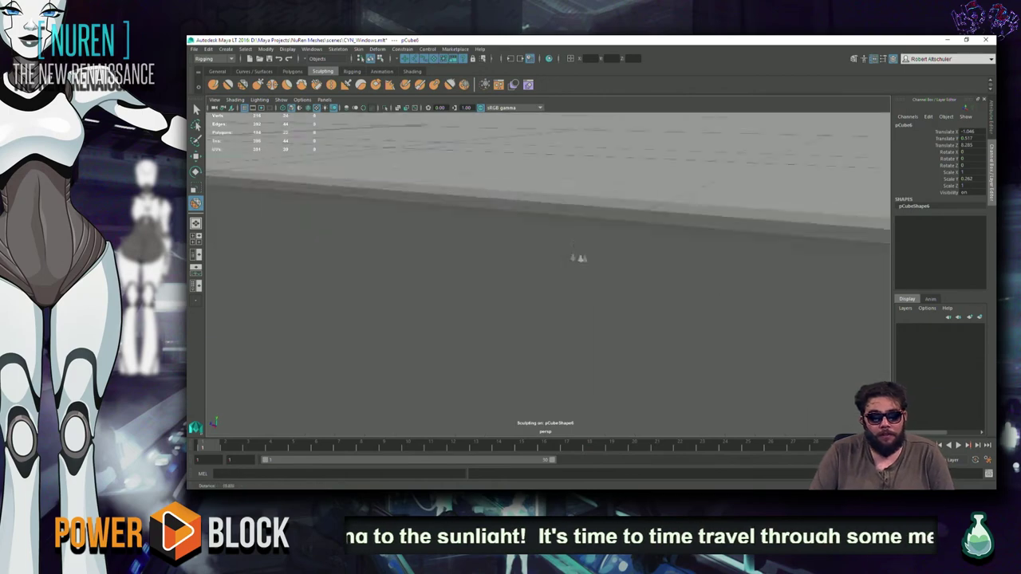
pyautogui.moveTo(635, 423)
pyautogui.keyDown('alt'); pyautogui.mouseDown()
pyautogui.moveTo(698, 307)
pyautogui.moveTo(532, 292)
pyautogui.mouseUp(); pyautogui.keyUp('alt')
pyautogui.hotkey('ctrl', 'z')
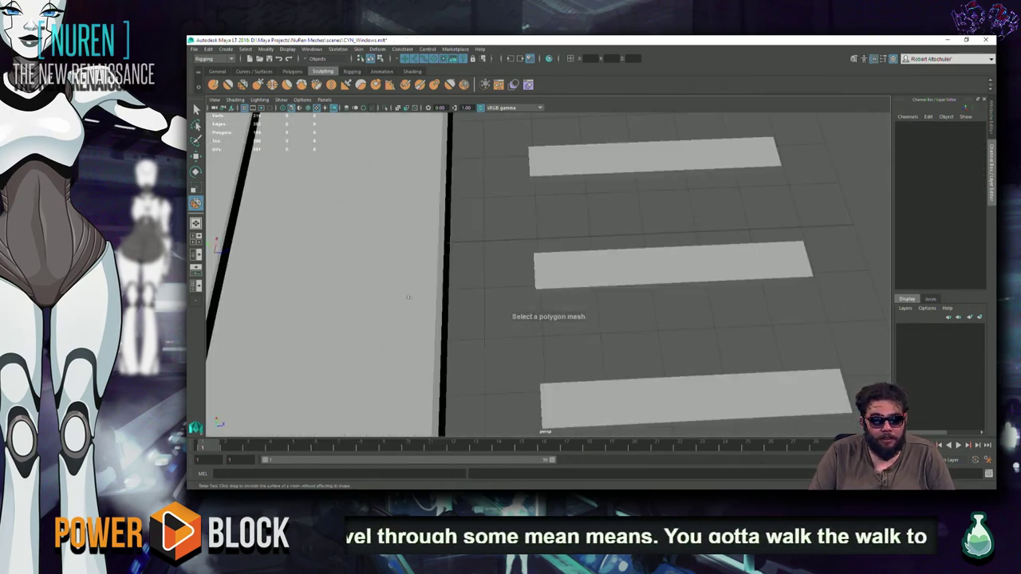
pyautogui.press('q')
pyautogui.click(640, 276)
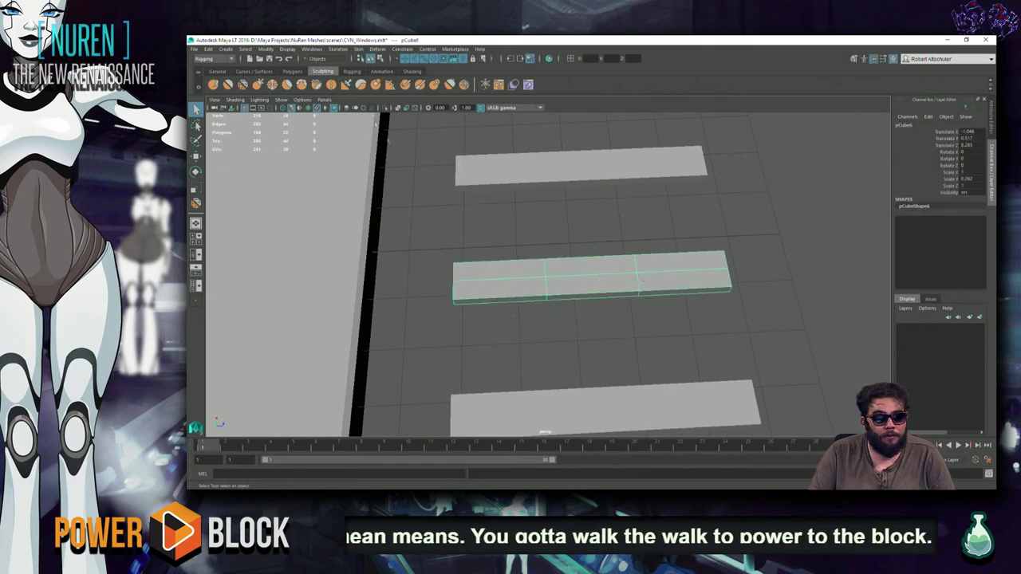
# Step: Sculpt the middle slat with the Sculpt Tool, bending its end downward
pyautogui.click(225, 90)
pyautogui.moveTo(558, 272); pyautogui.dragTo(638, 279)
pyautogui.keyDown('alt'); pyautogui.moveTo(583, 272); pyautogui.dragTo(584, 343, button='middle'); pyautogui.keyUp('alt')
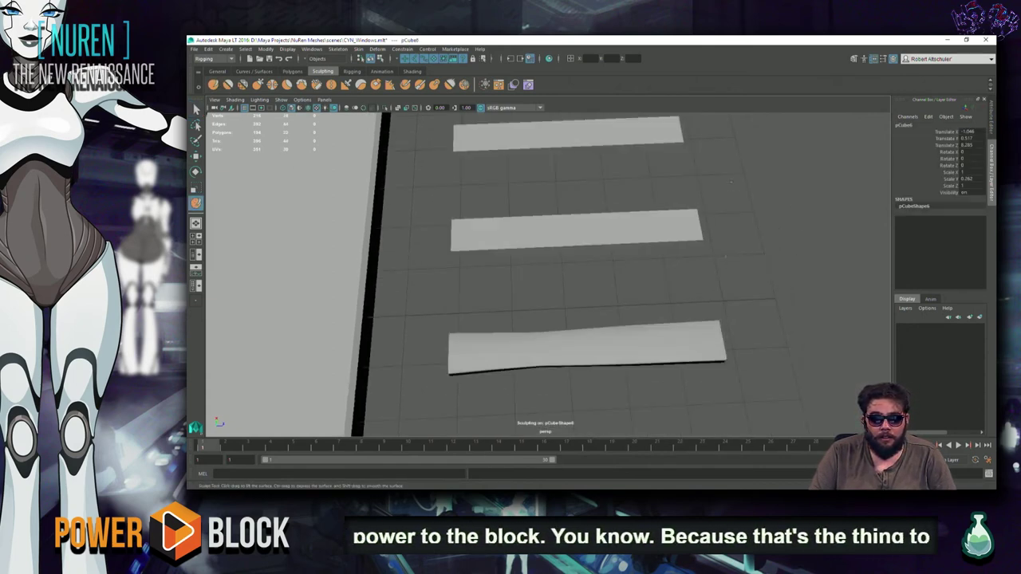
pyautogui.keyDown('alt'); pyautogui.moveTo(731, 182); pyautogui.dragTo(672, 302); pyautogui.keyUp('alt')
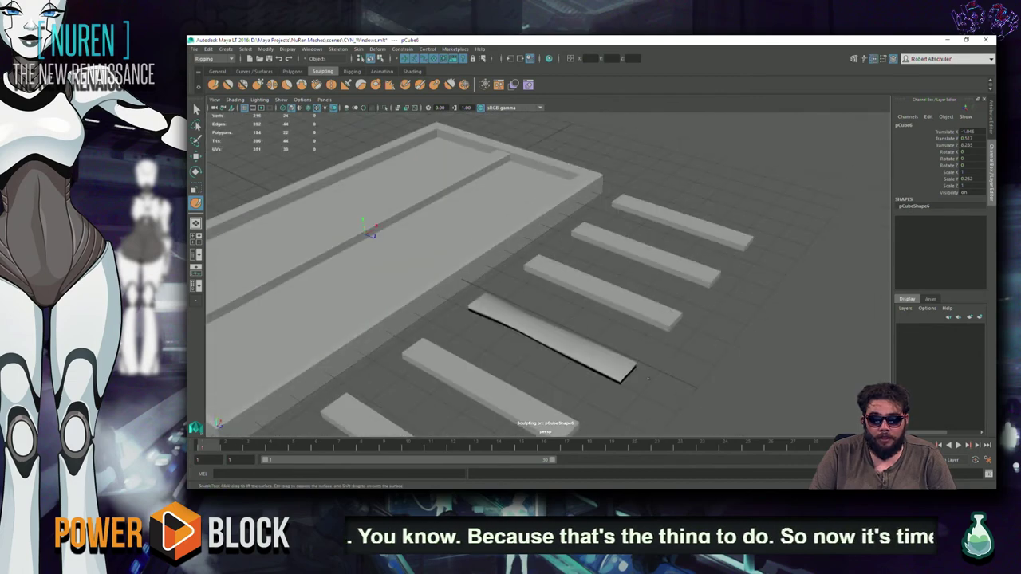
pyautogui.moveTo(605, 381); pyautogui.dragTo(621, 379)
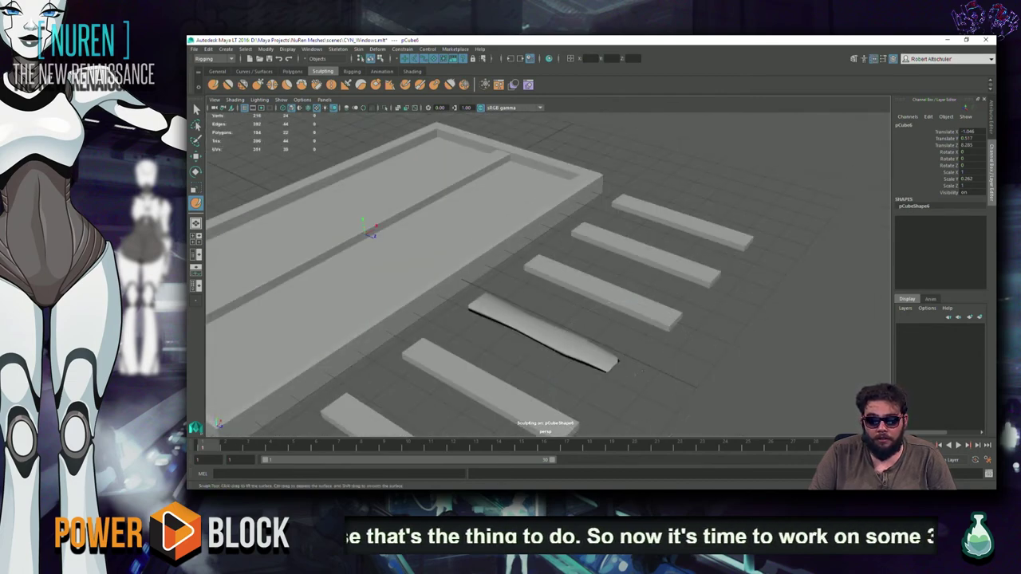
pyautogui.keyDown('alt'); pyautogui.moveTo(610, 343); pyautogui.dragTo(646, 315); pyautogui.keyUp('alt')
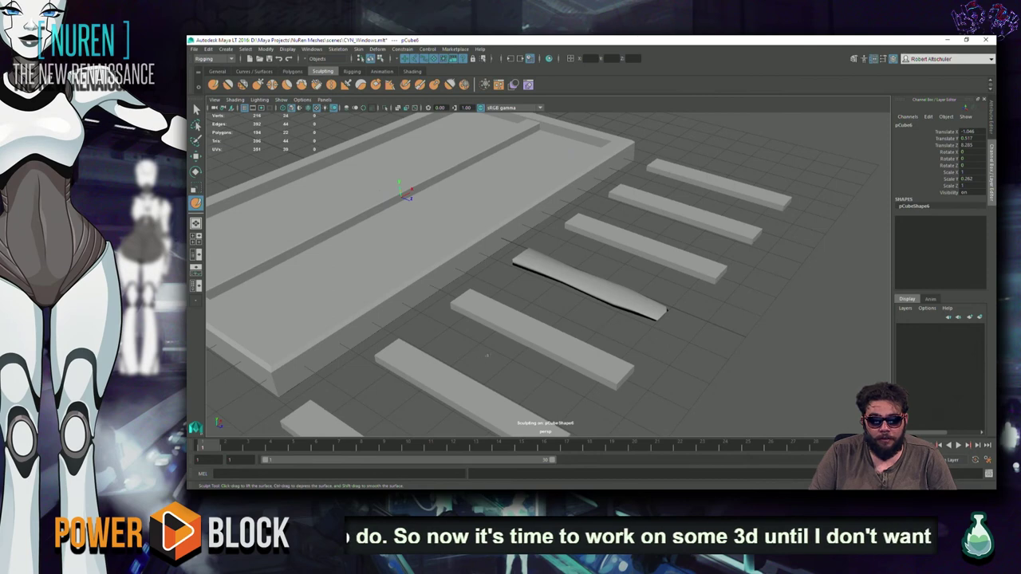
# Step: Sculpt the next lower slat, undoing the accidental upward spike
pyautogui.click(502, 320)
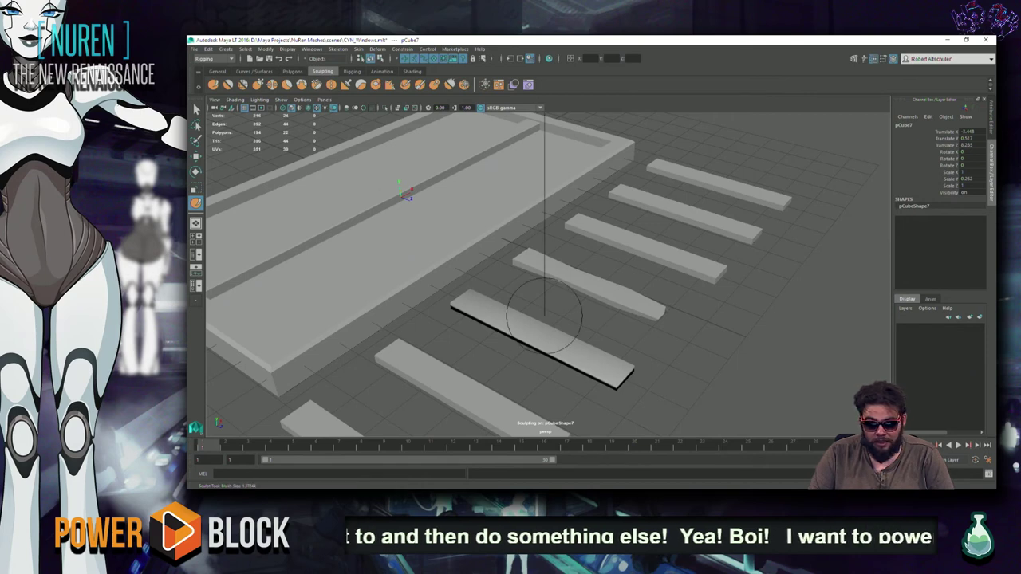
pyautogui.moveTo(545, 319); pyautogui.dragTo(335, 128)
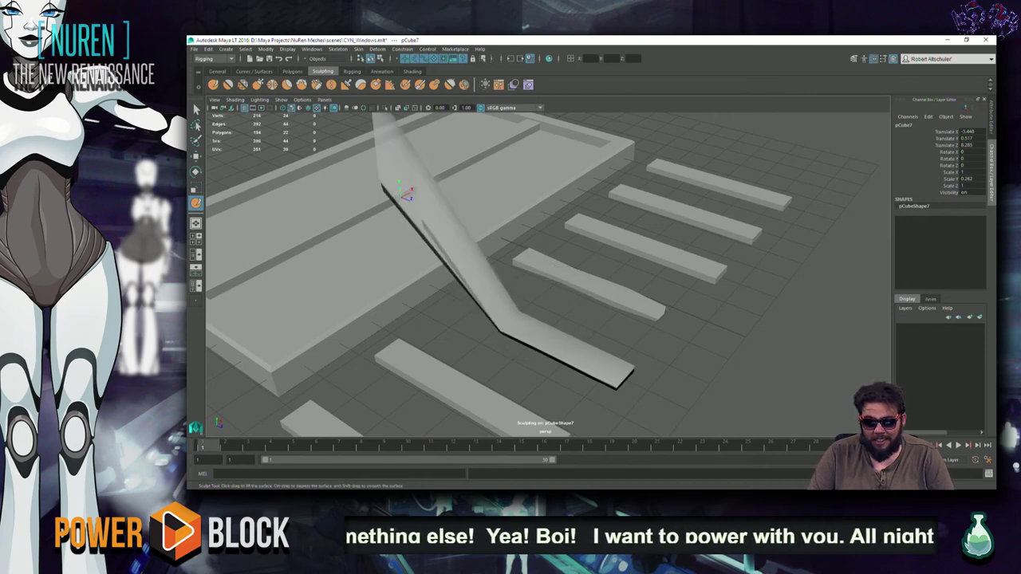
pyautogui.hotkey('ctrl', 'z')
pyautogui.moveTo(542, 335)
pyautogui.keyDown('alt'); pyautogui.mouseDown()
pyautogui.moveTo(524, 364)
pyautogui.moveTo(479, 307)
pyautogui.mouseUp(); pyautogui.keyUp('alt')
# Step: Select another slat and open the Sculpt Tool settings (Size 1.270, Strength 15.000)
pyautogui.click(392, 339)
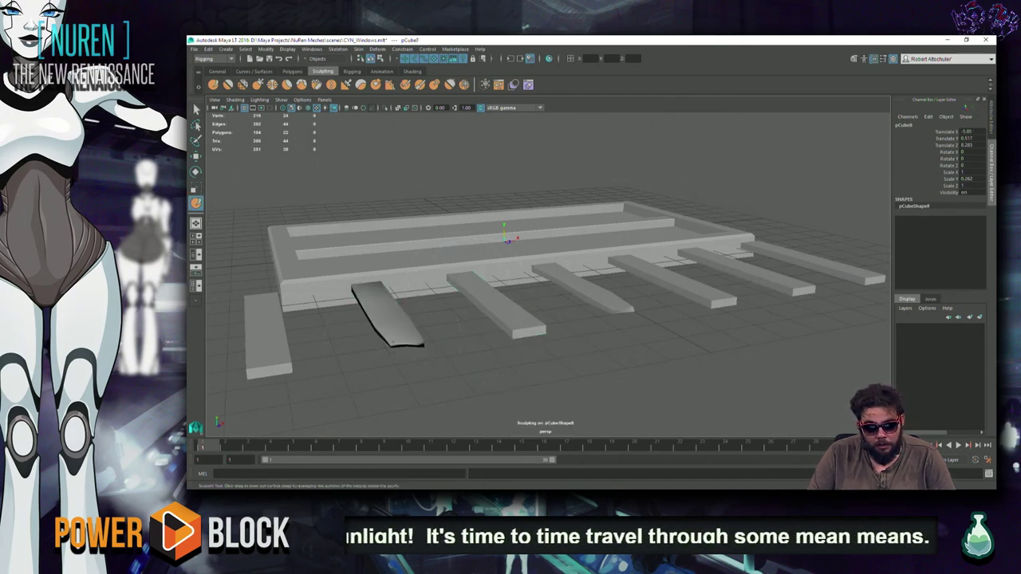
pyautogui.moveTo(392, 339)
pyautogui.keyDown('alt'); pyautogui.mouseDown()
pyautogui.moveTo(469, 233)
pyautogui.moveTo(453, 214)
pyautogui.mouseUp(); pyautogui.keyUp('alt')
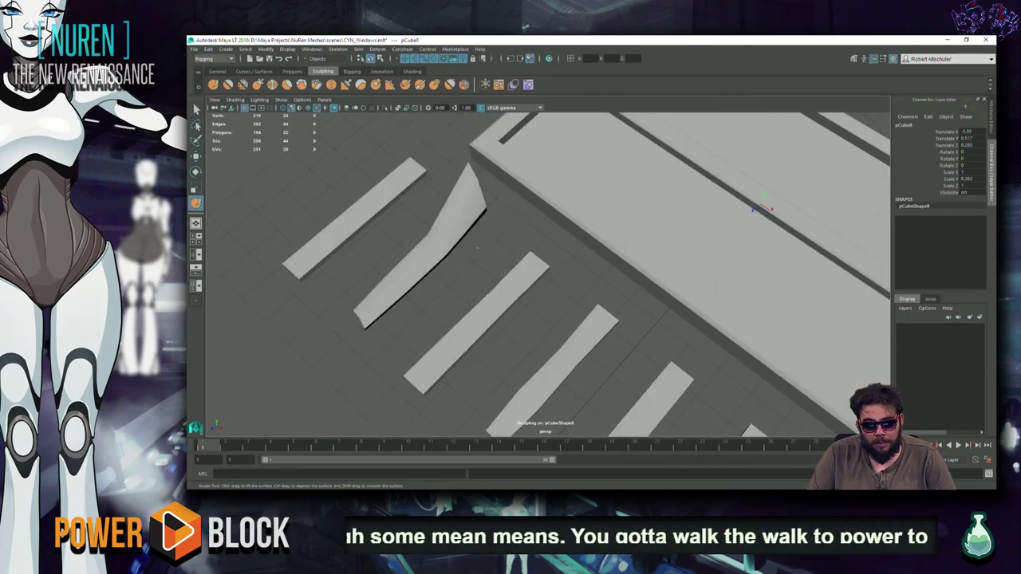
pyautogui.keyDown('alt'); pyautogui.moveTo(471, 248); pyautogui.dragTo(495, 277); pyautogui.keyUp('alt')
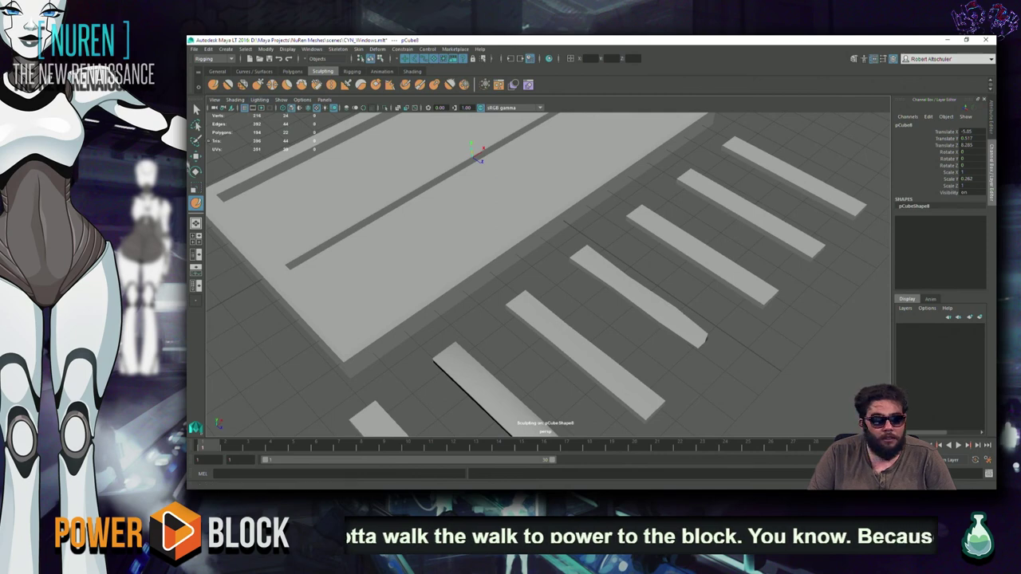
pyautogui.doubleClick(196, 203)
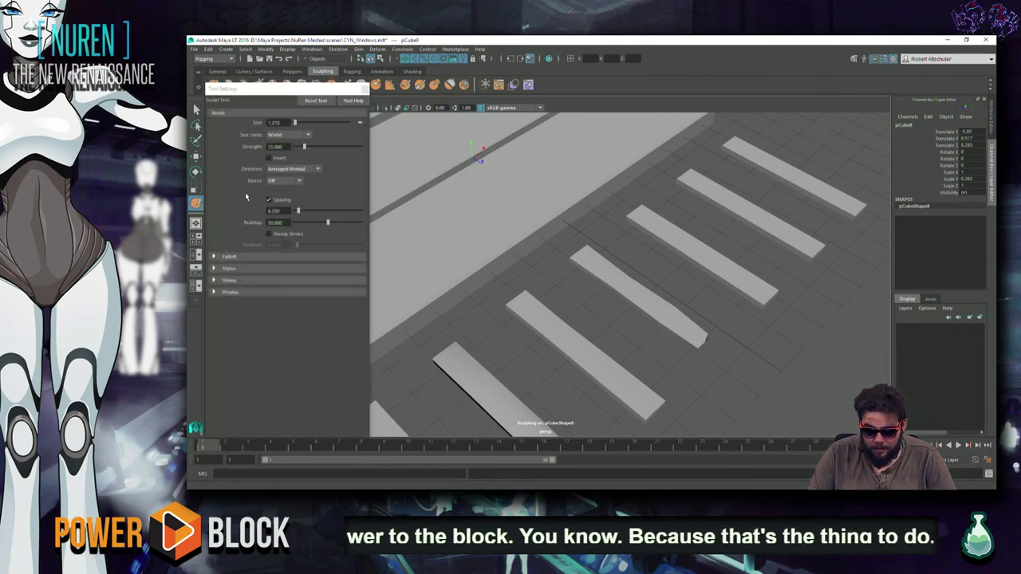
pyautogui.press('XF86AudioLowerVolume')
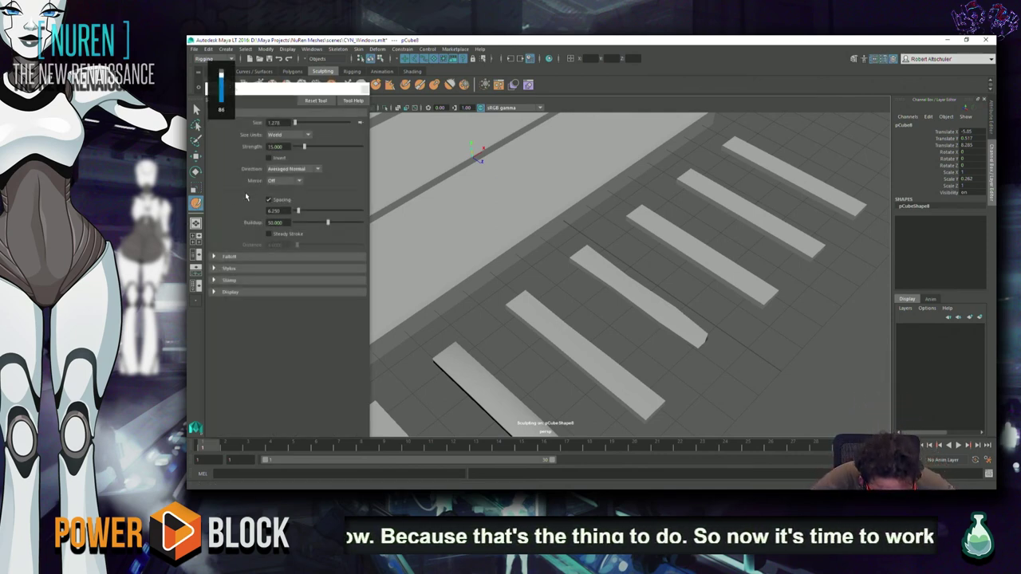